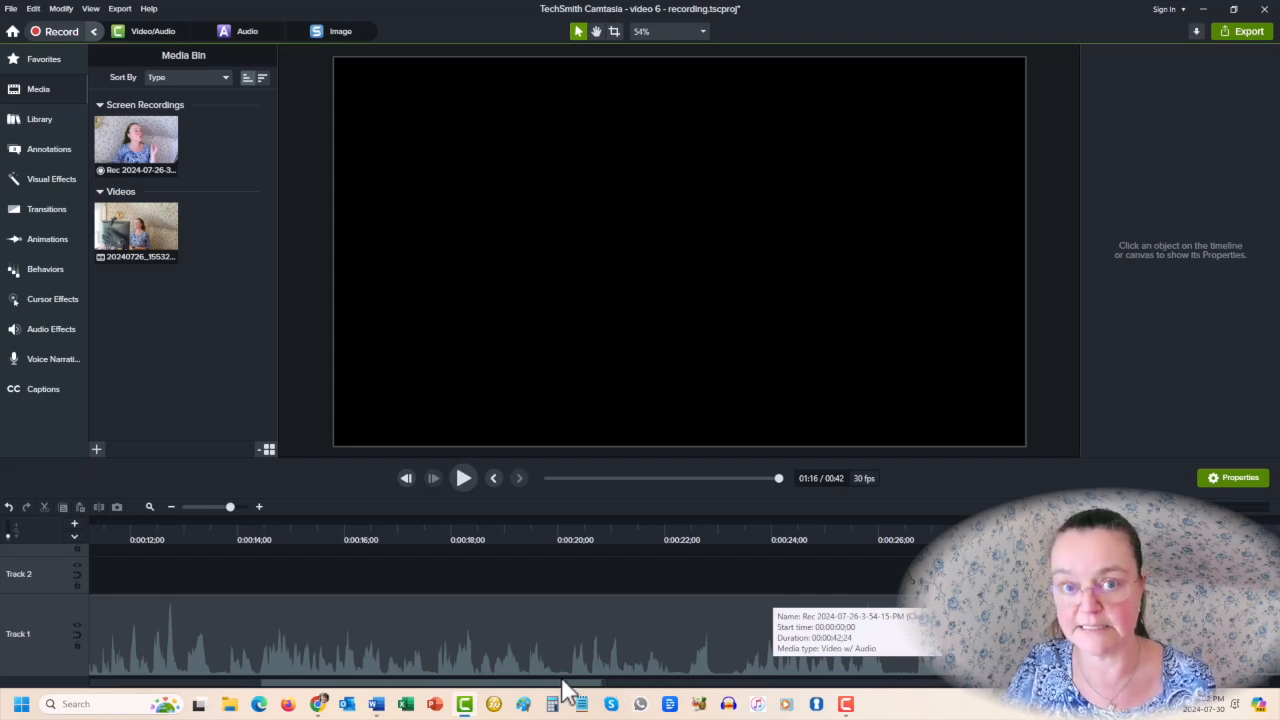
Step: Move the playhead to about 0:00:31;24 on the timeline and play the recording to examine the pause there
drag(565, 685, 362, 683)
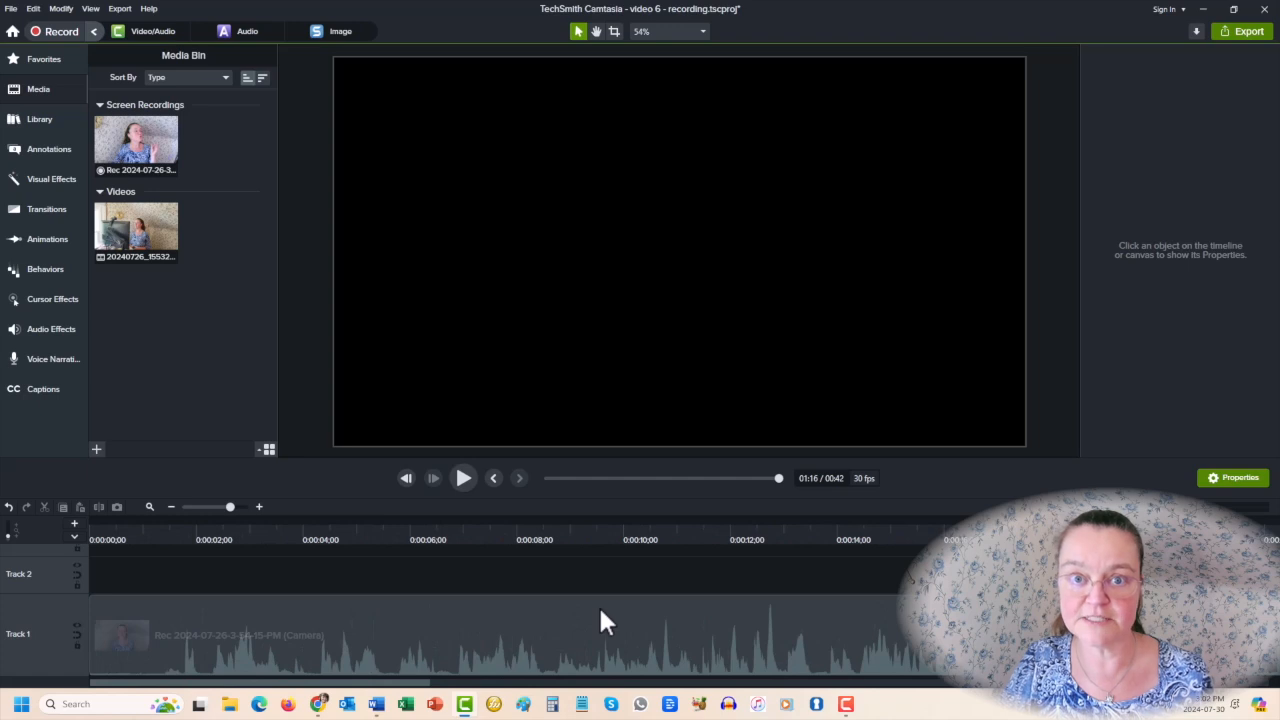
drag(390, 683, 655, 686)
click(546, 538)
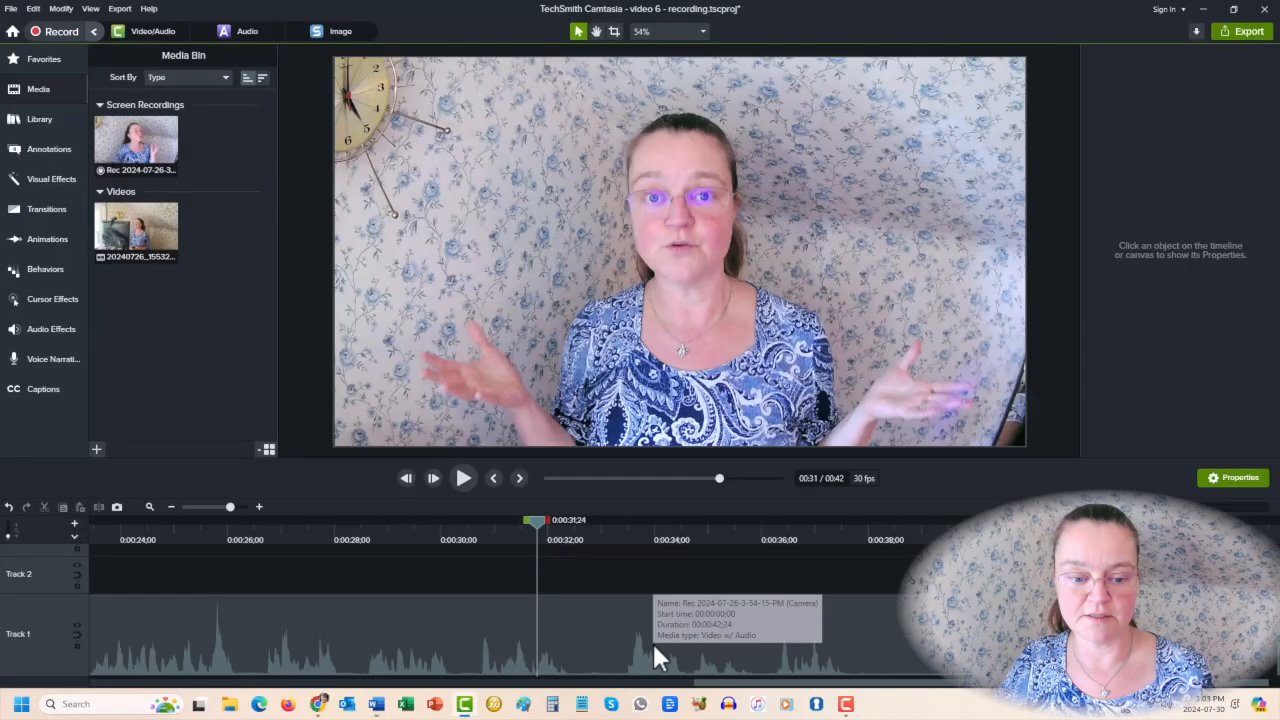
click(464, 478)
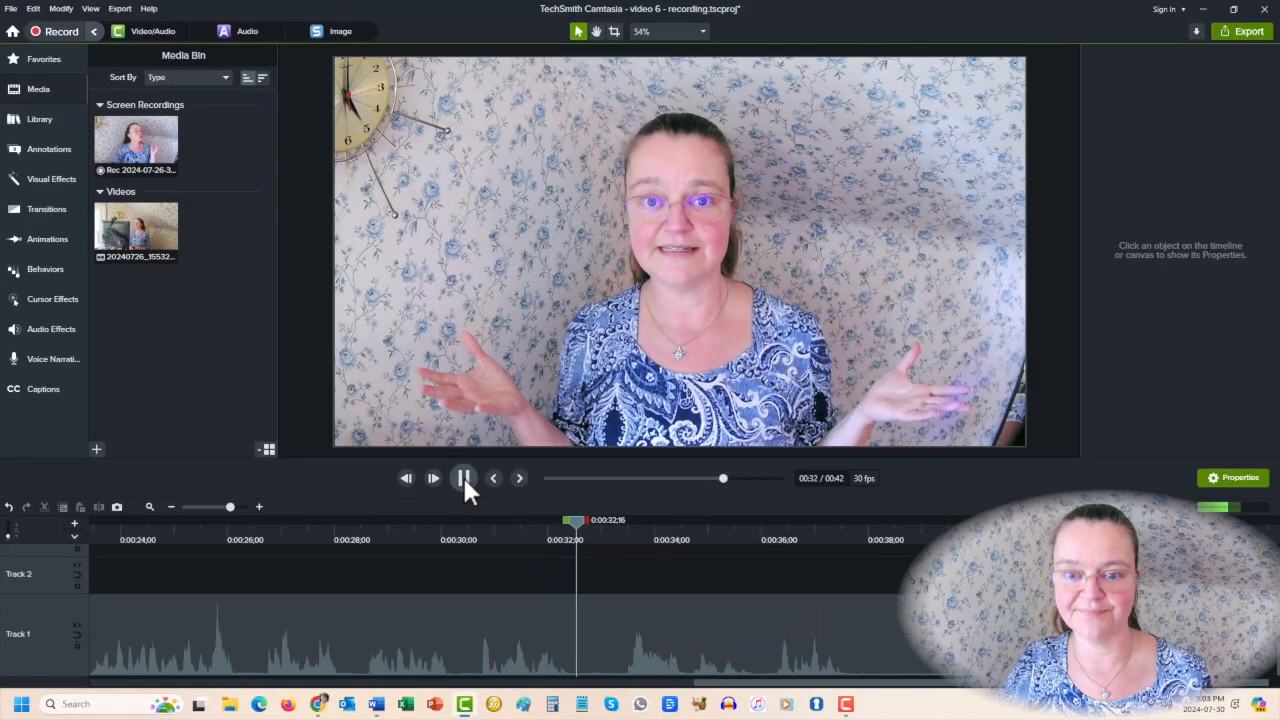
click(463, 478)
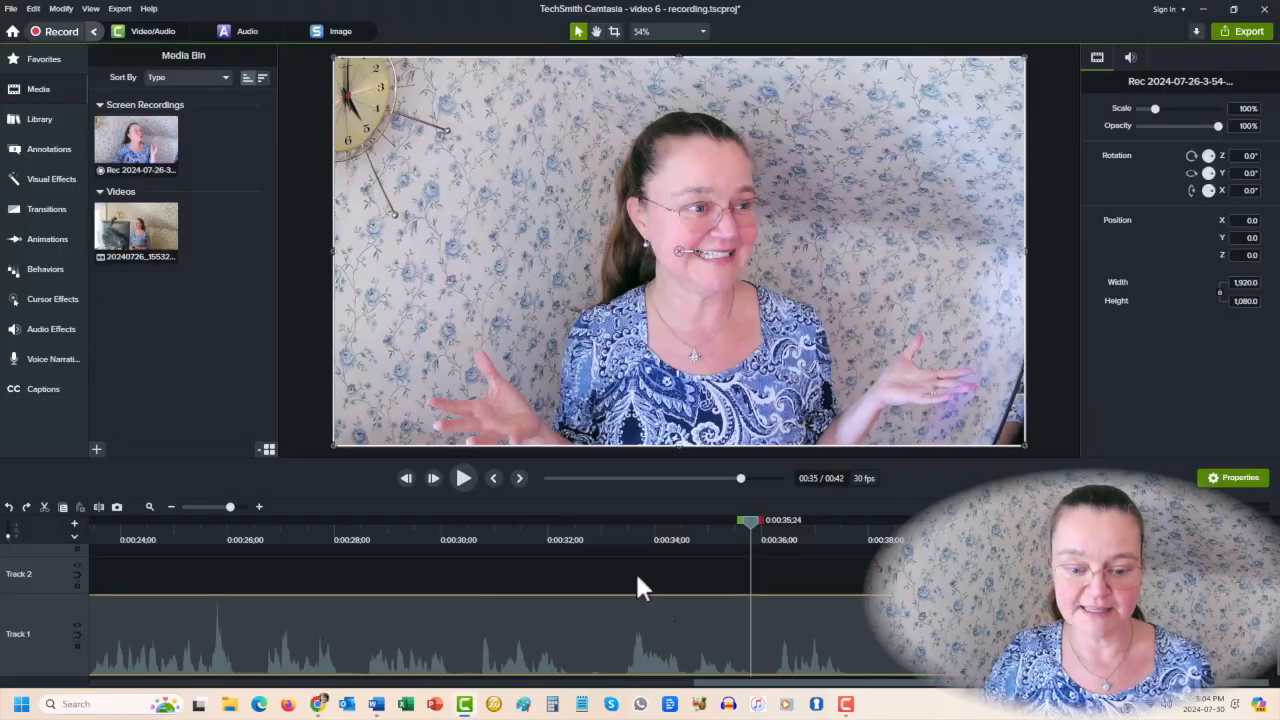
Step: Ripple-delete the timeline section from about 0:00:32;12 to 0:00:33;13 and play back the cut
click(562, 527)
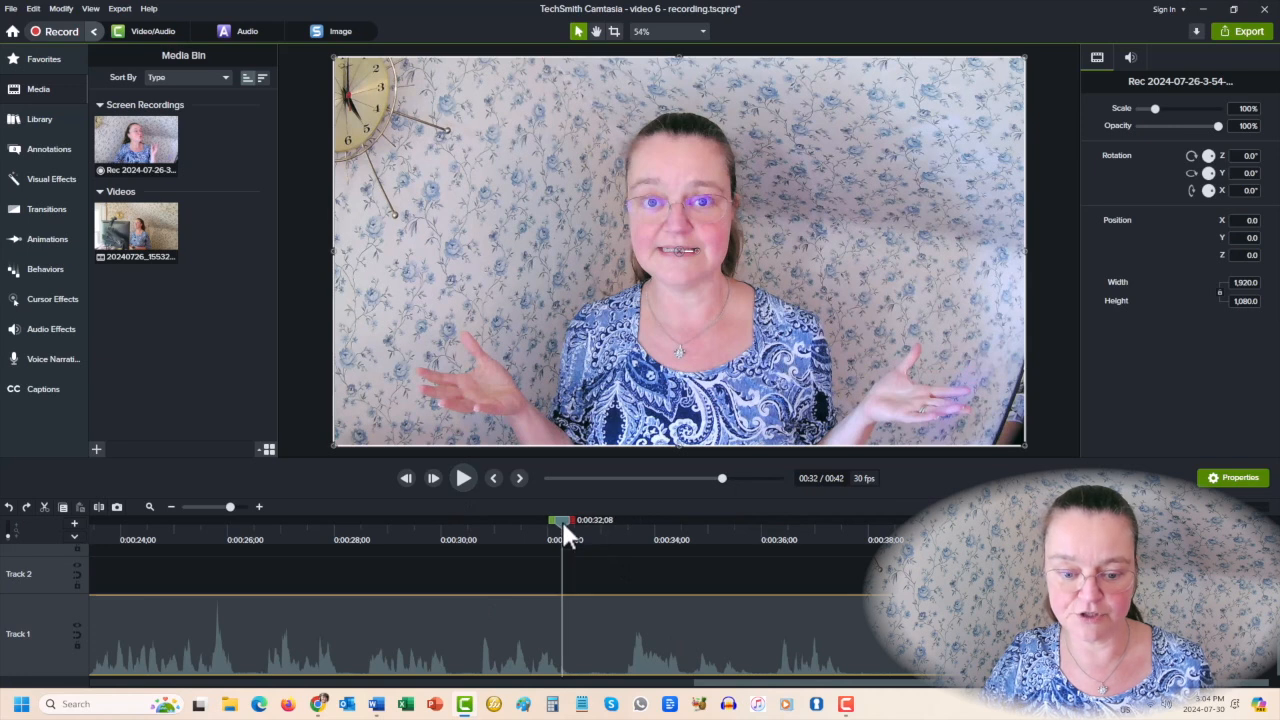
drag(569, 530, 634, 531)
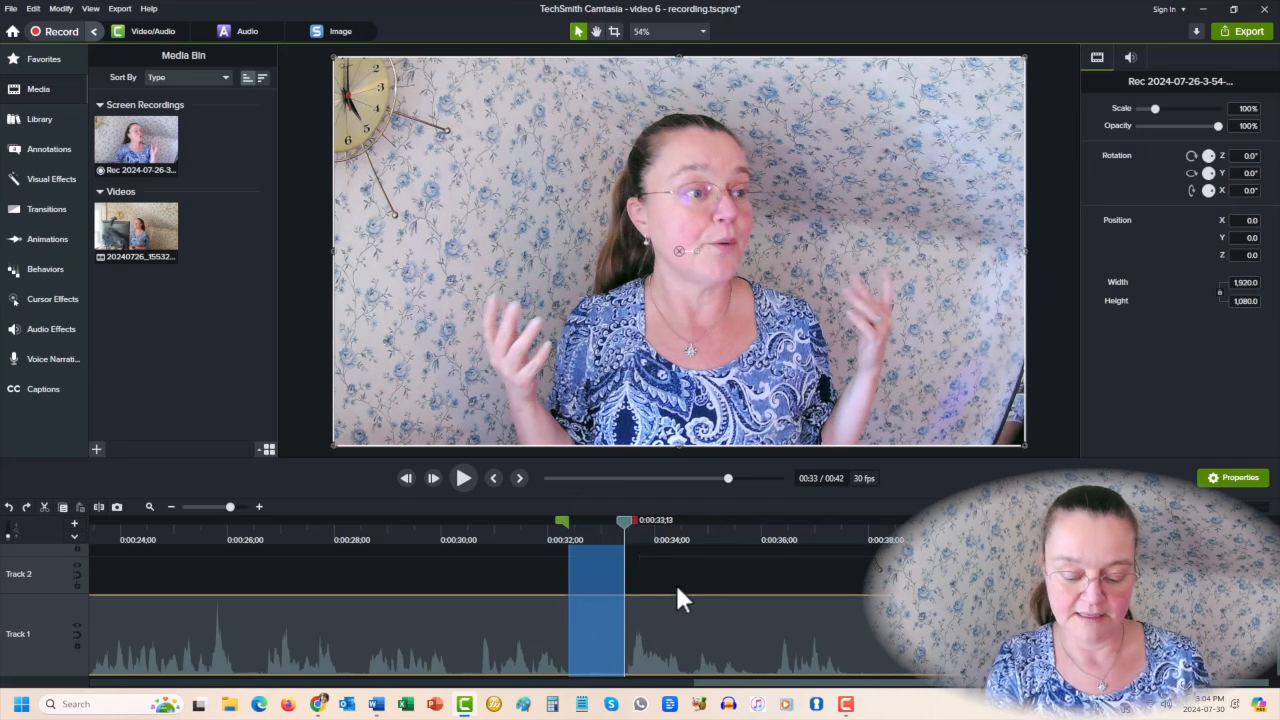
key(ctrl+BackSpace)
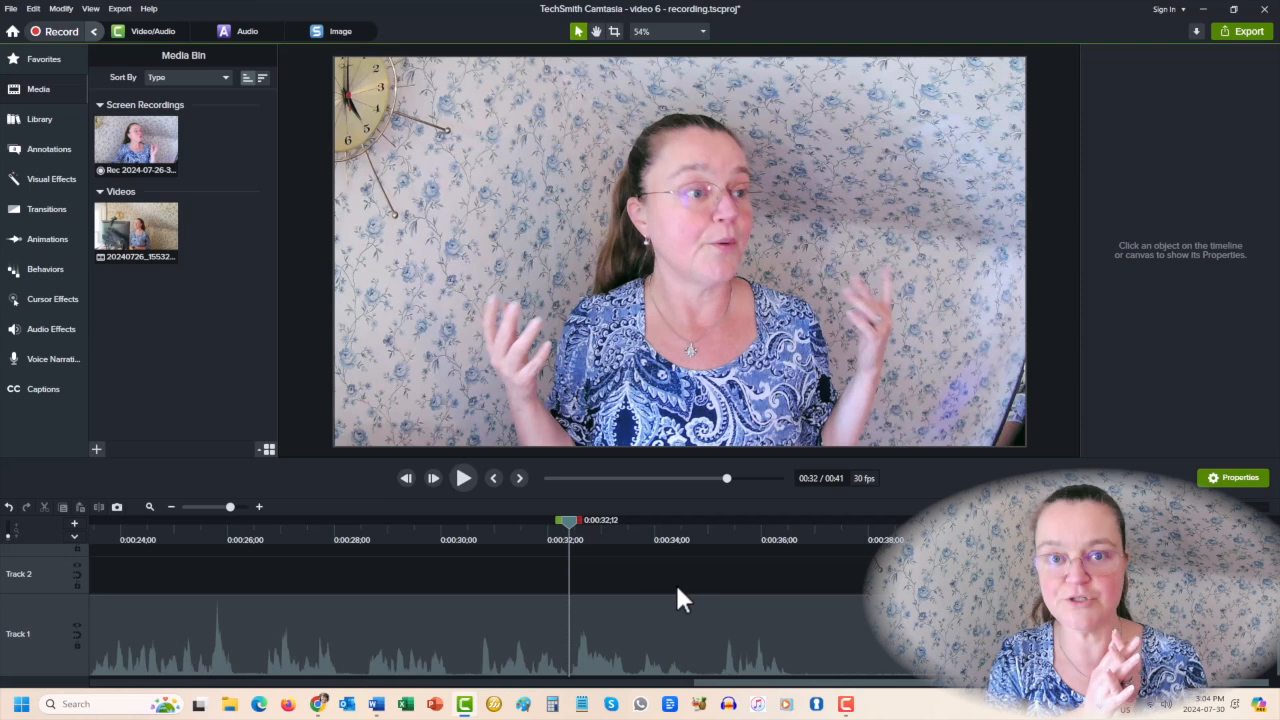
click(461, 484)
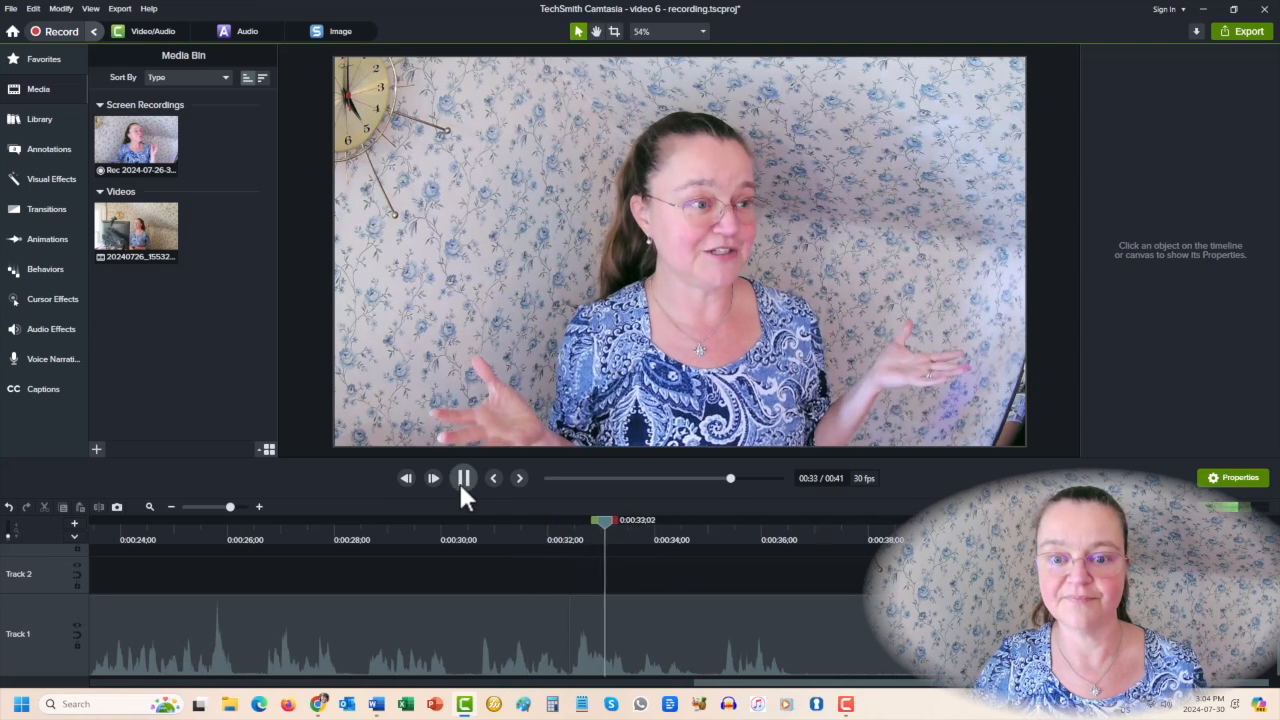
click(462, 482)
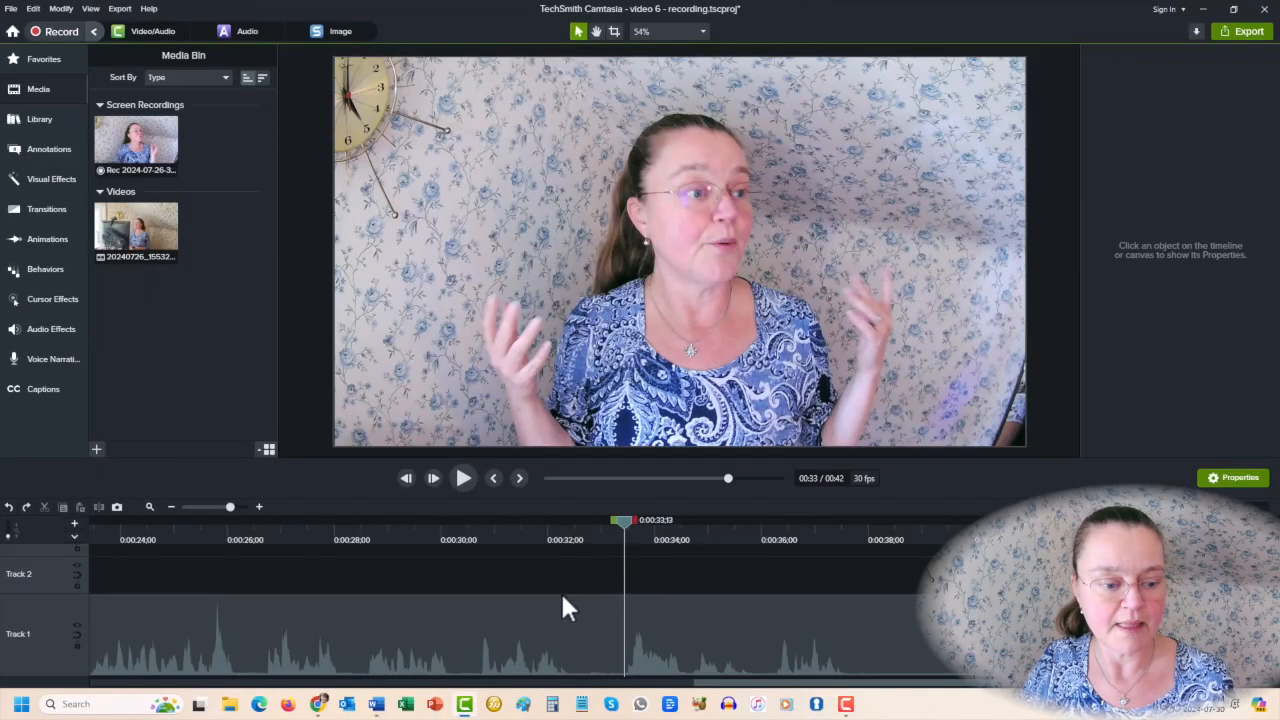
Step: Reduce the height of the timeline tracks so that three tracks fit in the timeline
drag(54, 600, 49, 628)
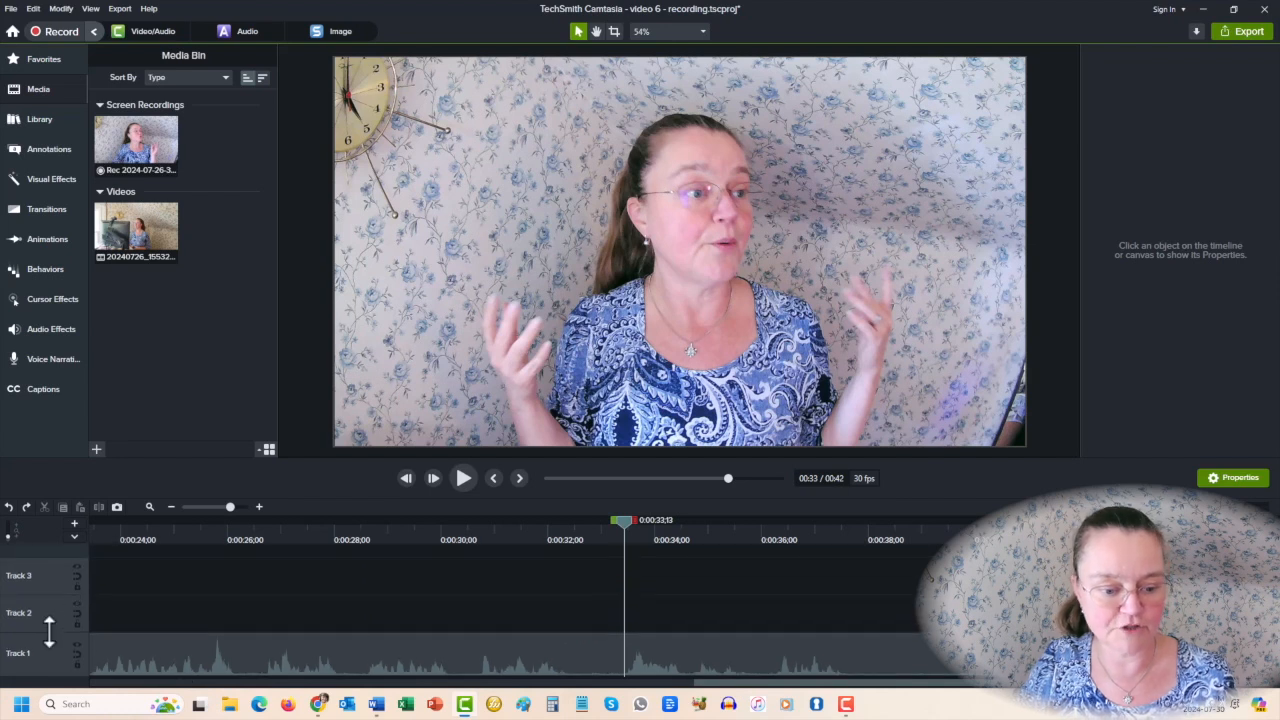
Step: Switch to the Editing example video in Canva and play its footage around 0:23 and from 0:28 to 0:30
click(318, 704)
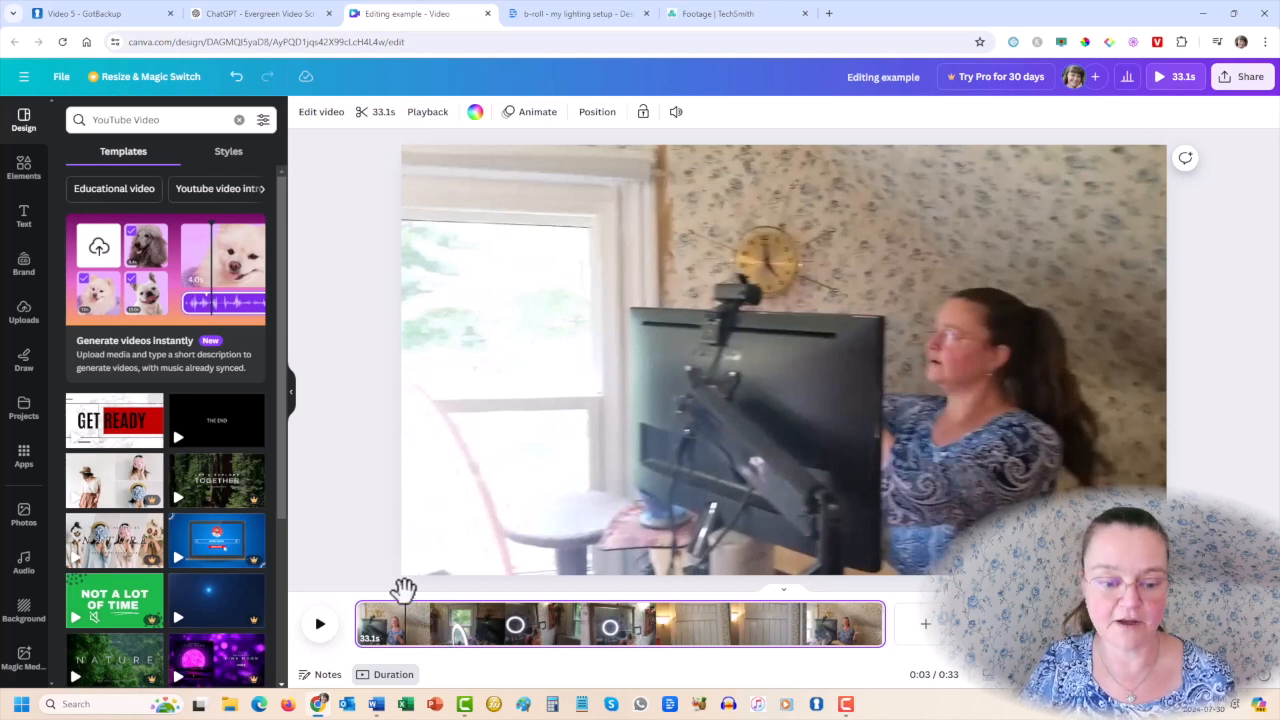
drag(403, 592, 727, 620)
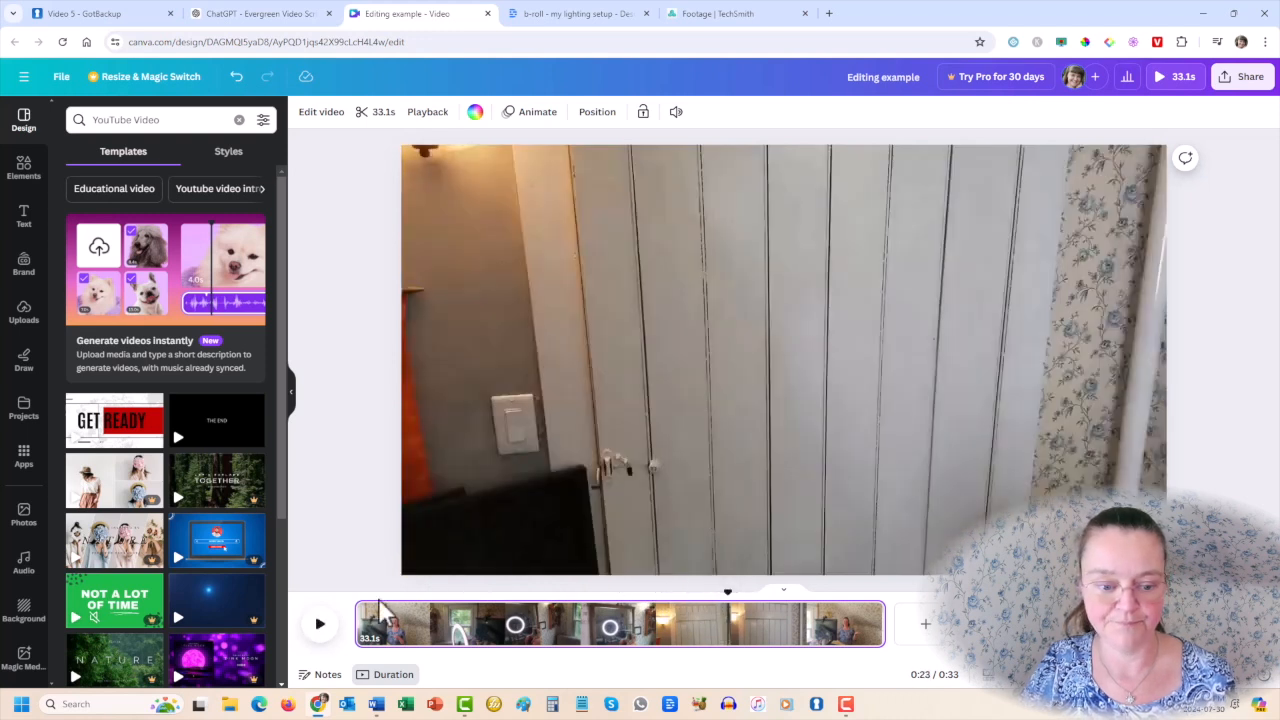
click(321, 626)
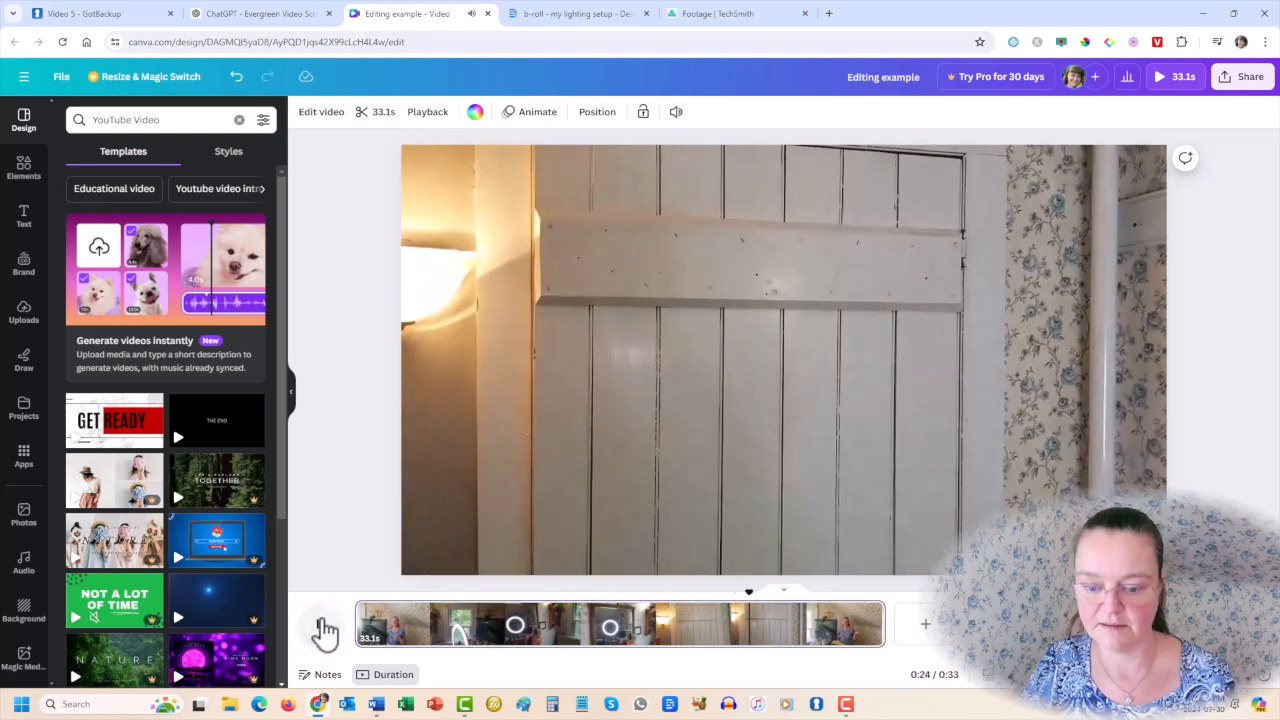
drag(755, 595, 806, 592)
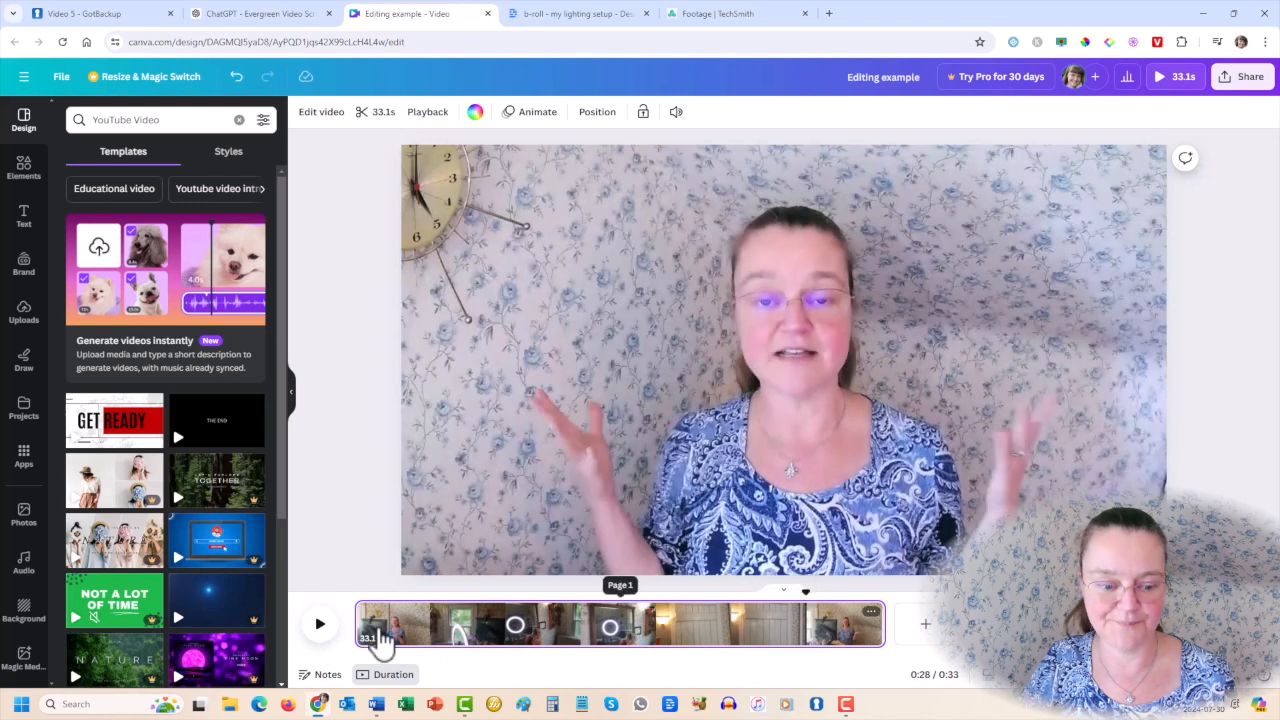
click(322, 630)
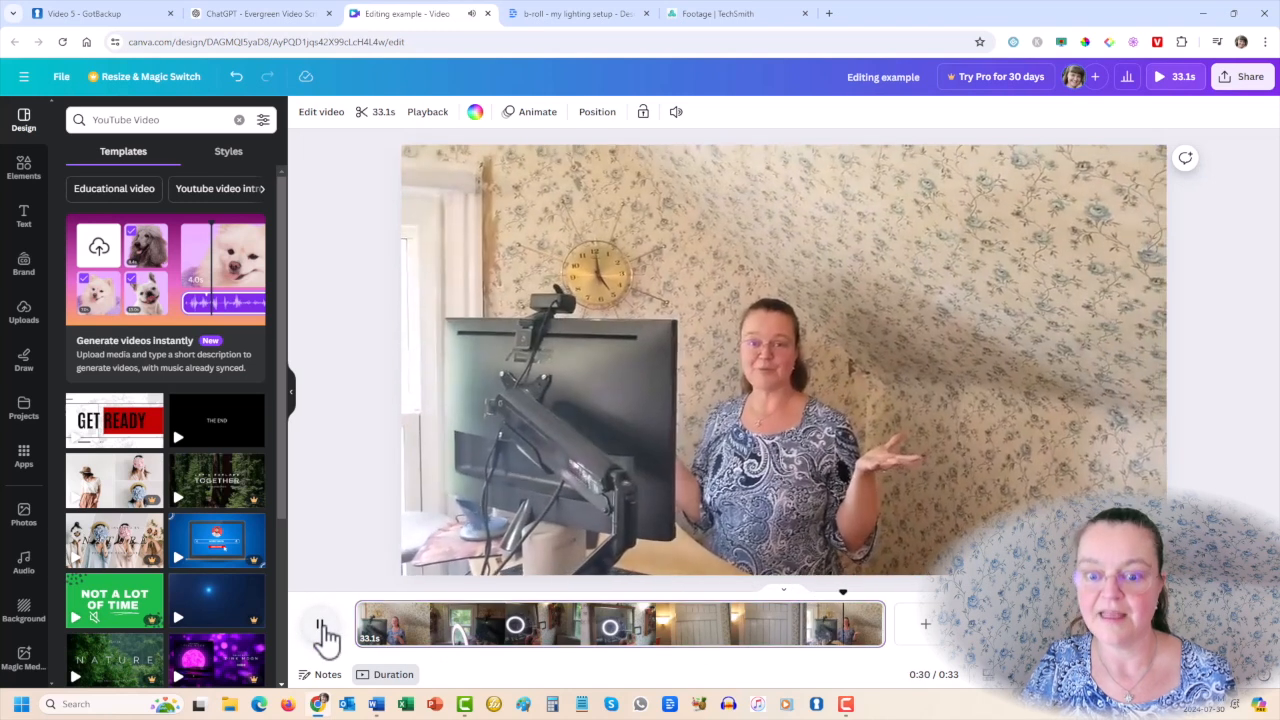
click(324, 630)
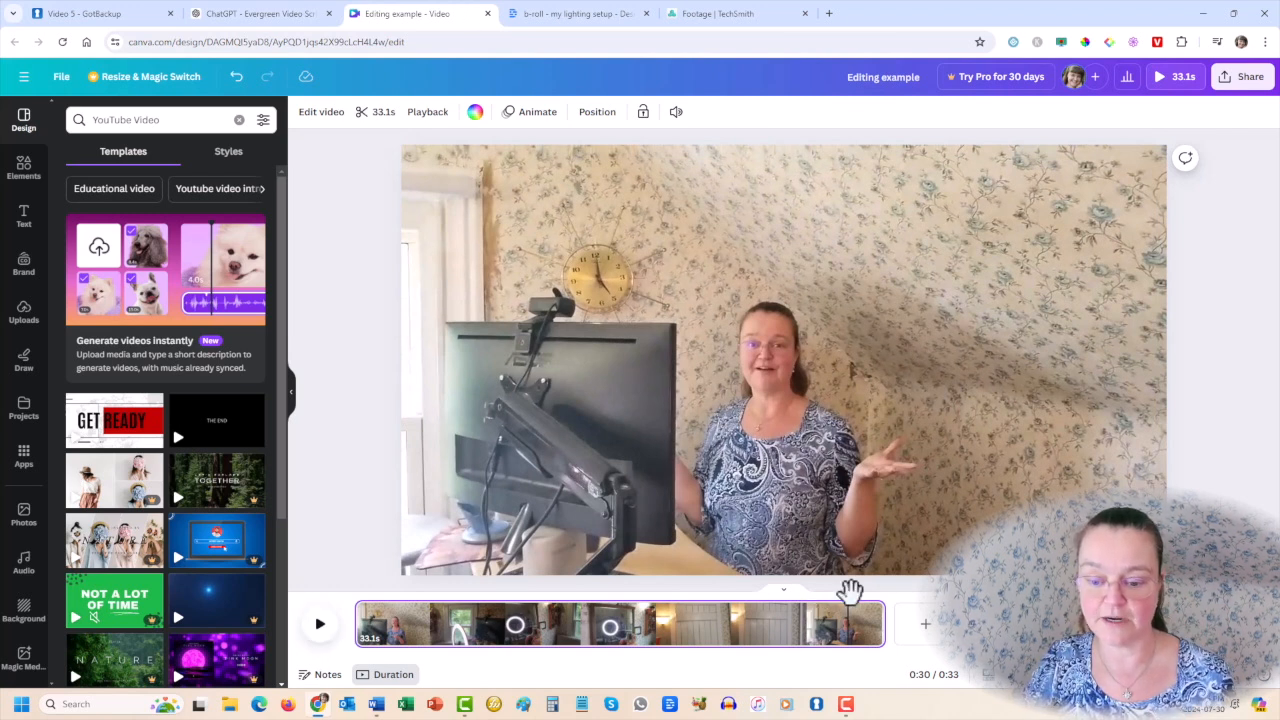
Step: Try to split the video at about 0:11 and trim the start of the second clip to 21.0 s
drag(849, 591, 539, 591)
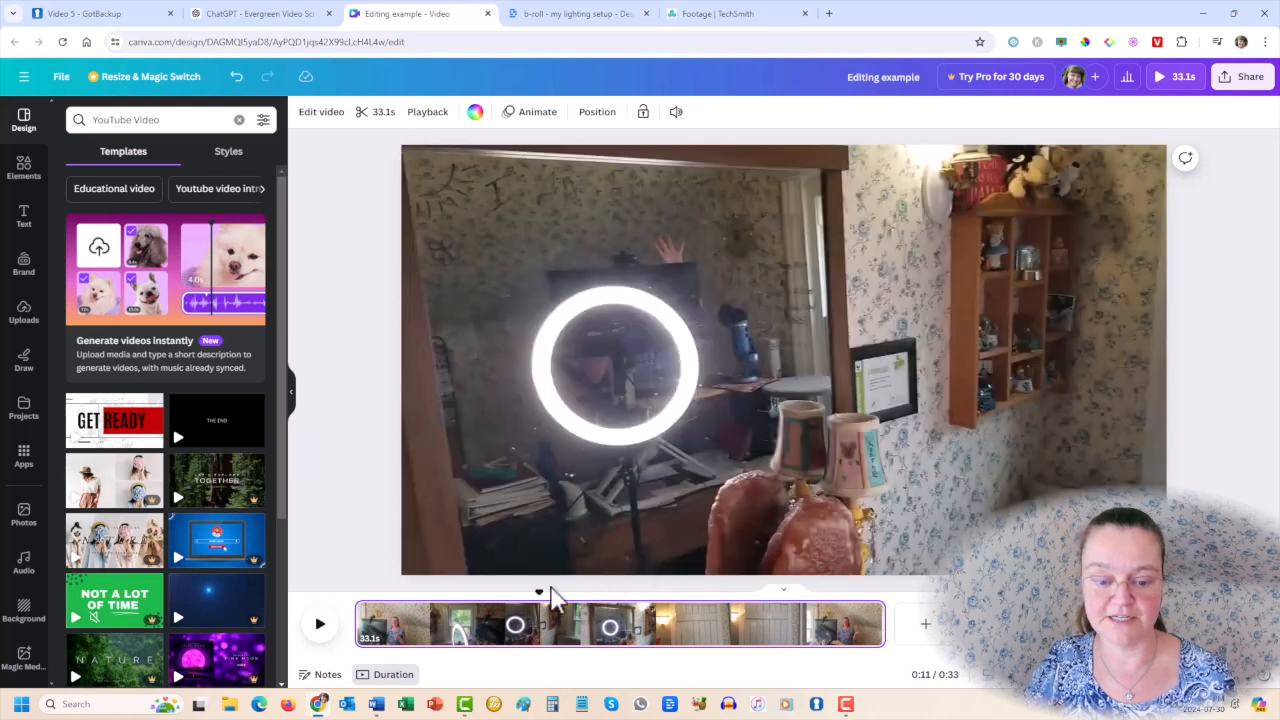
key(s)
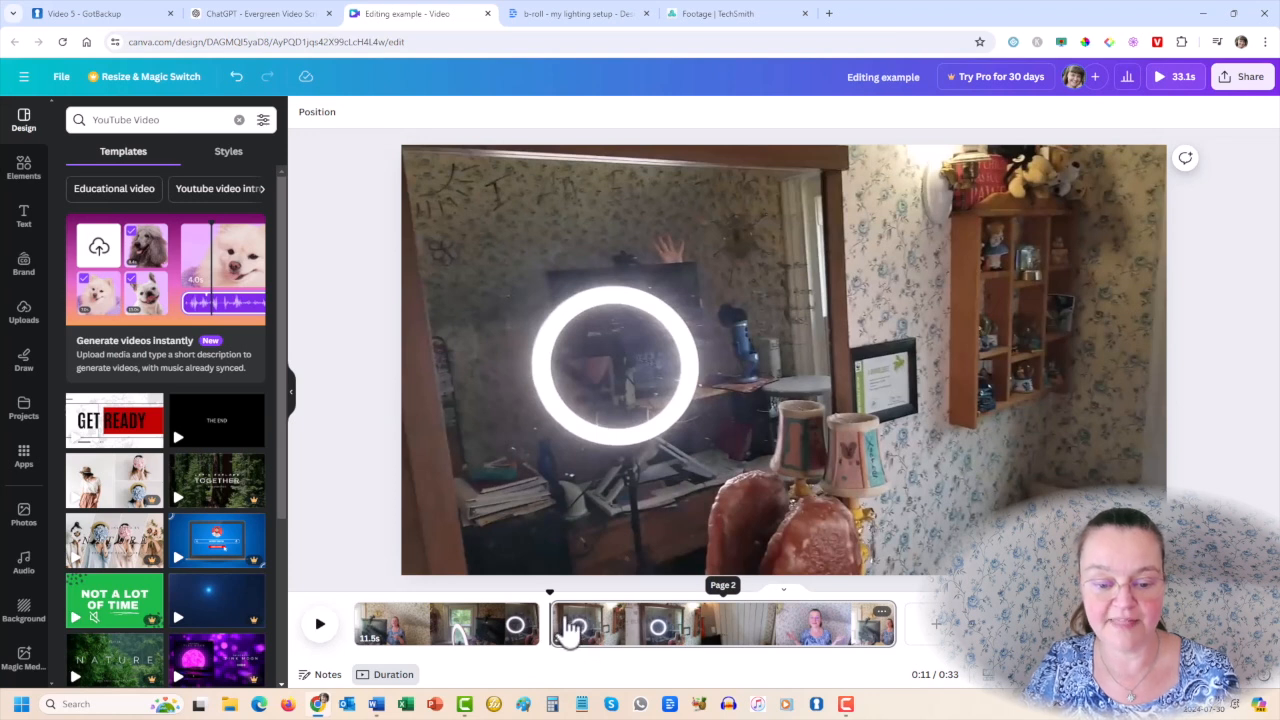
drag(560, 615, 571, 623)
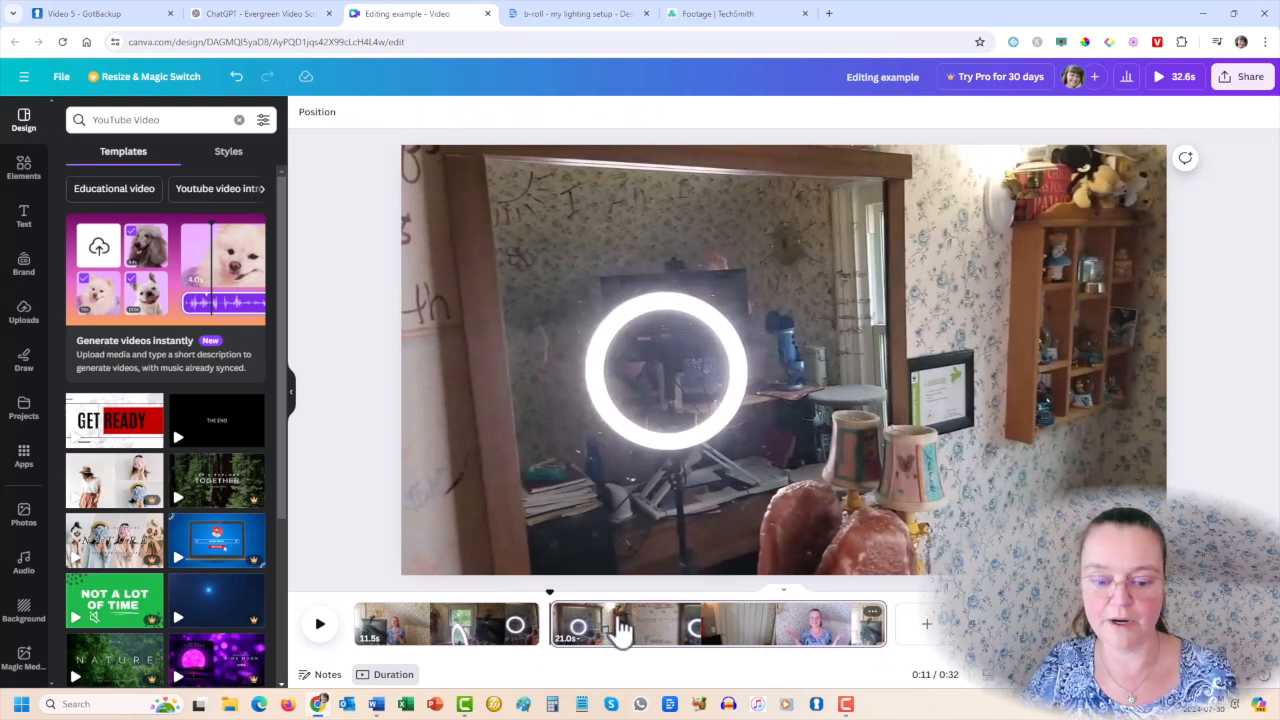
key(ctrl+z)
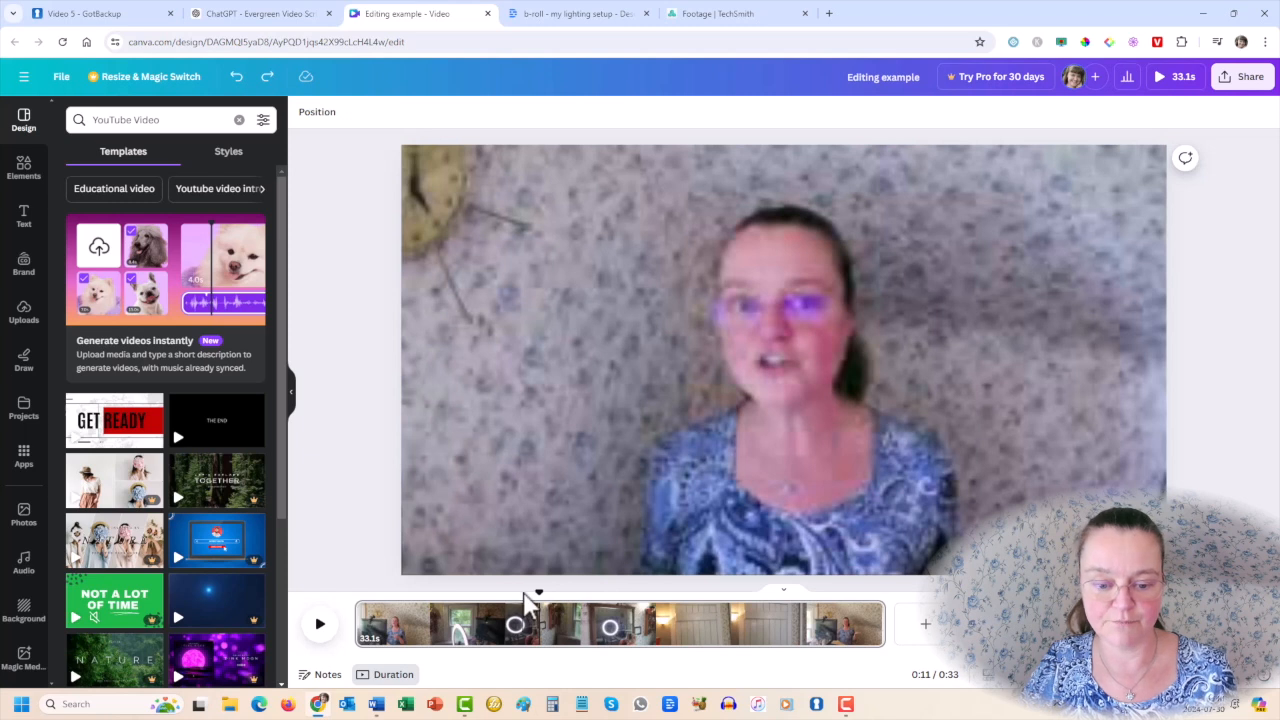
Step: Replay the ring light footage around 0:11 to find the cut point and split the video, leaving an 11.7 s first clip
click(321, 628)
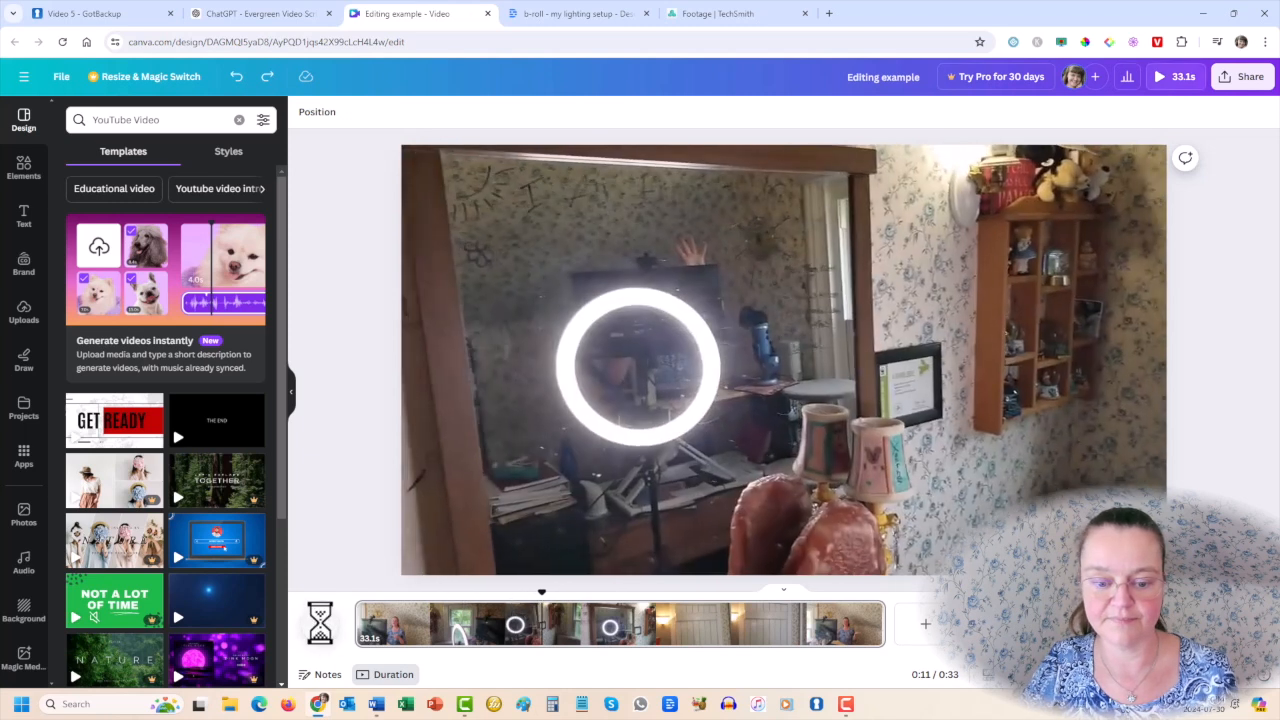
click(321, 624)
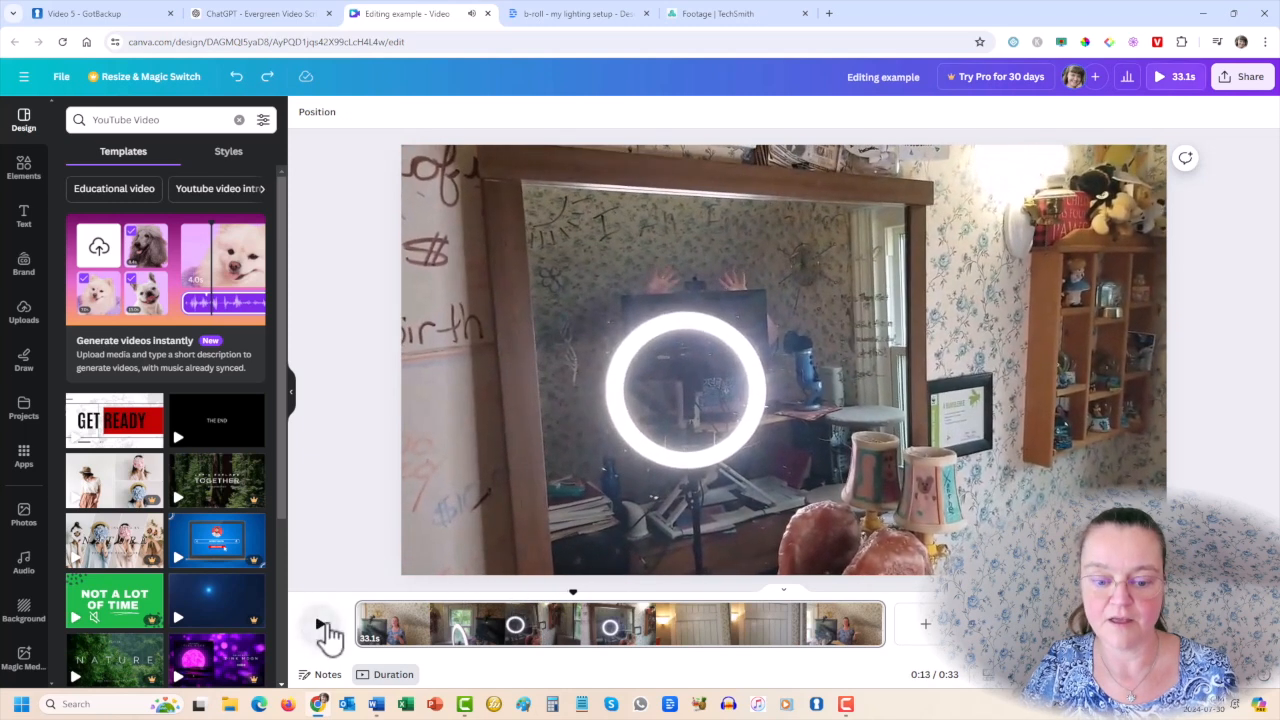
drag(572, 593, 534, 594)
click(329, 630)
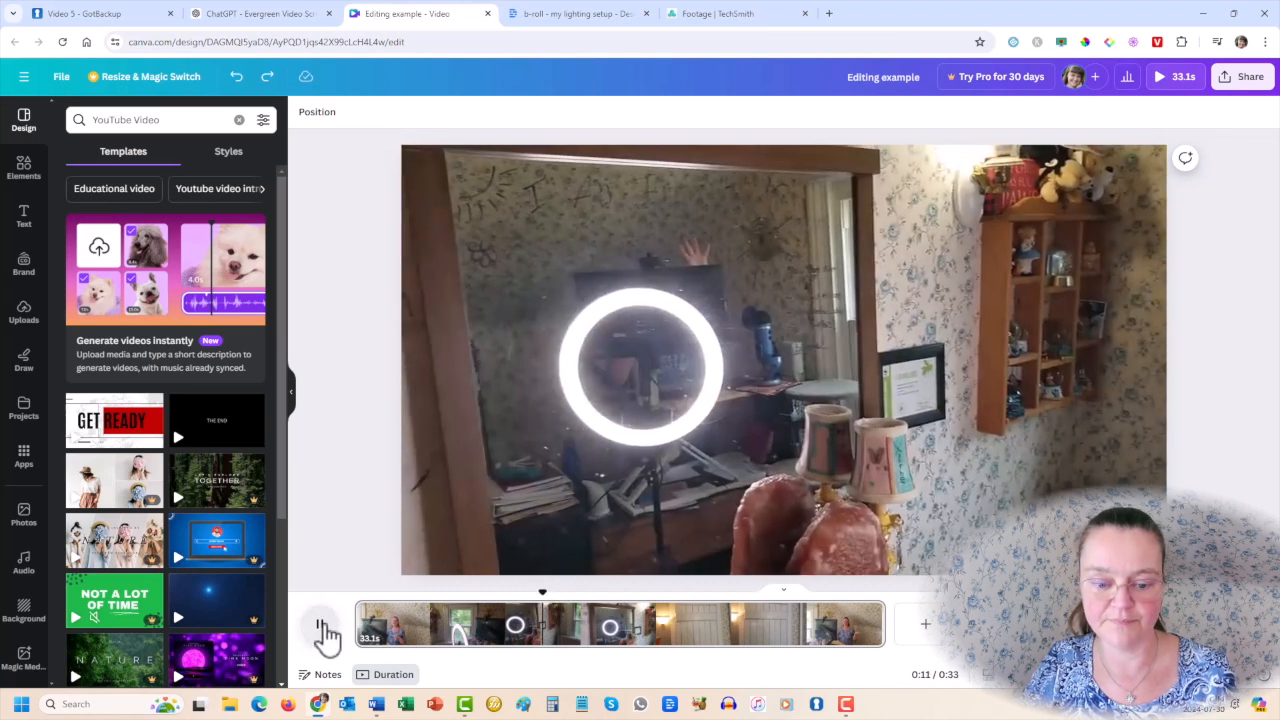
click(323, 630)
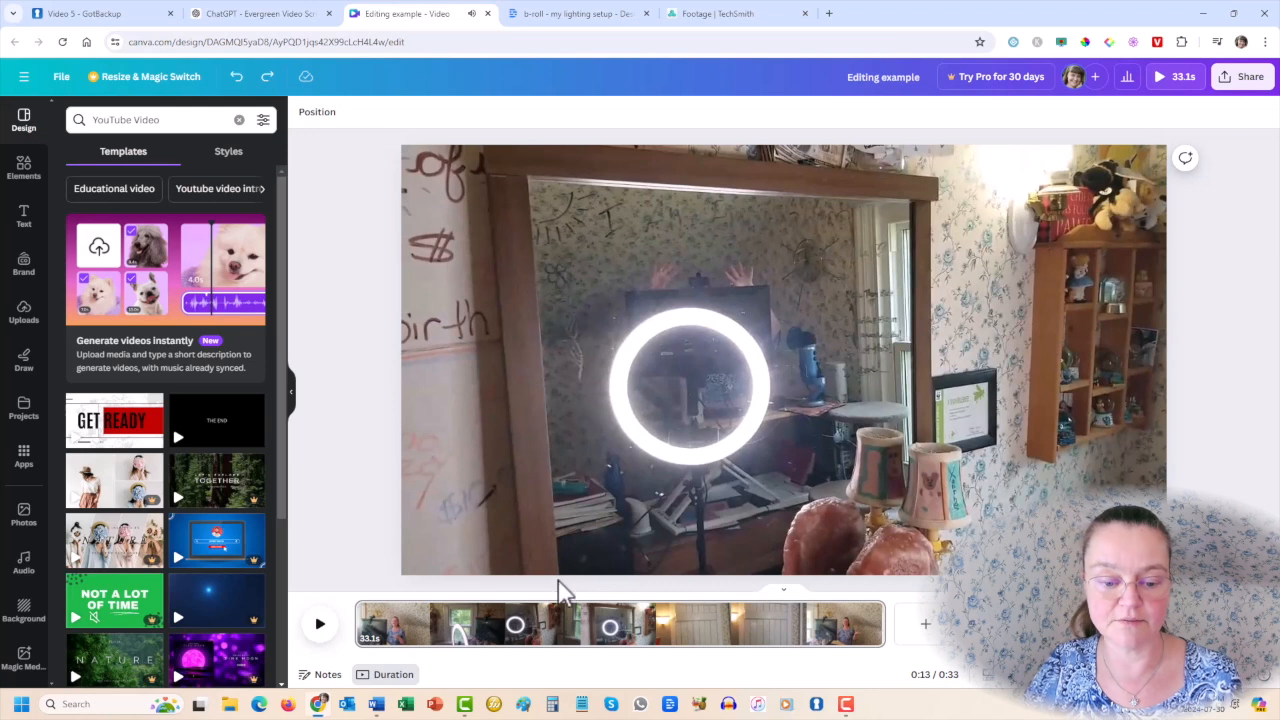
click(515, 605)
click(320, 628)
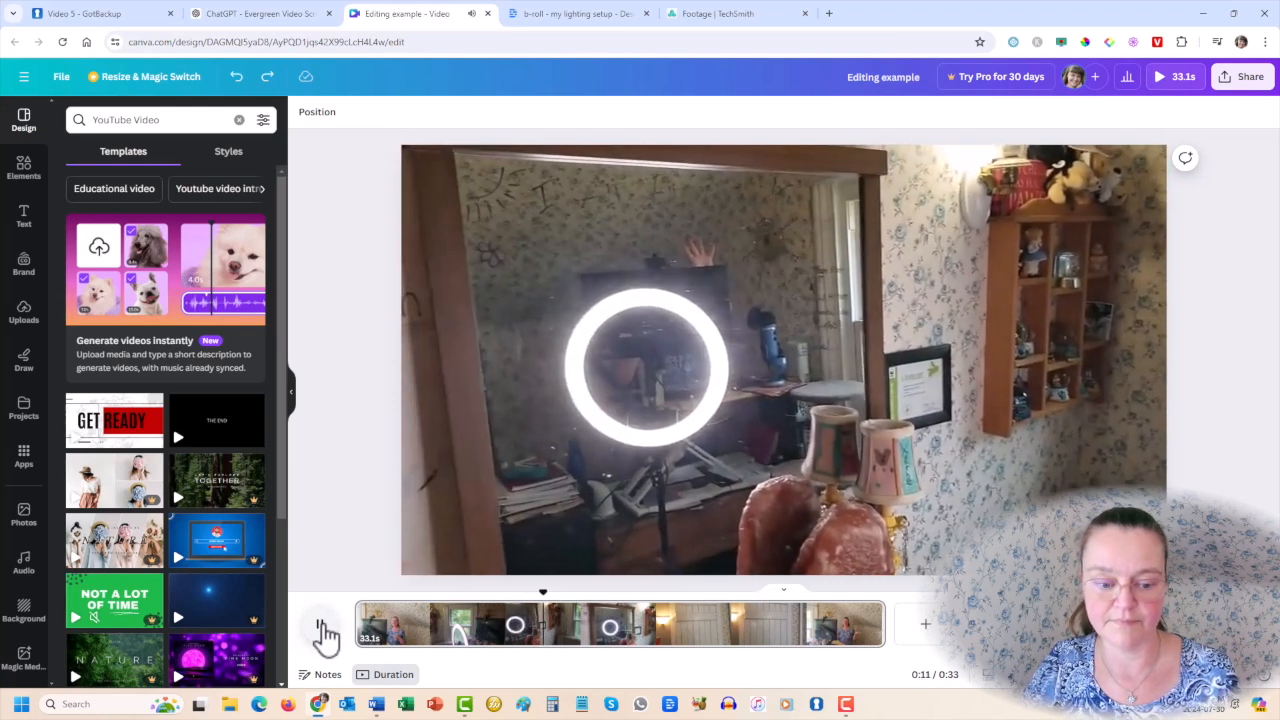
click(322, 630)
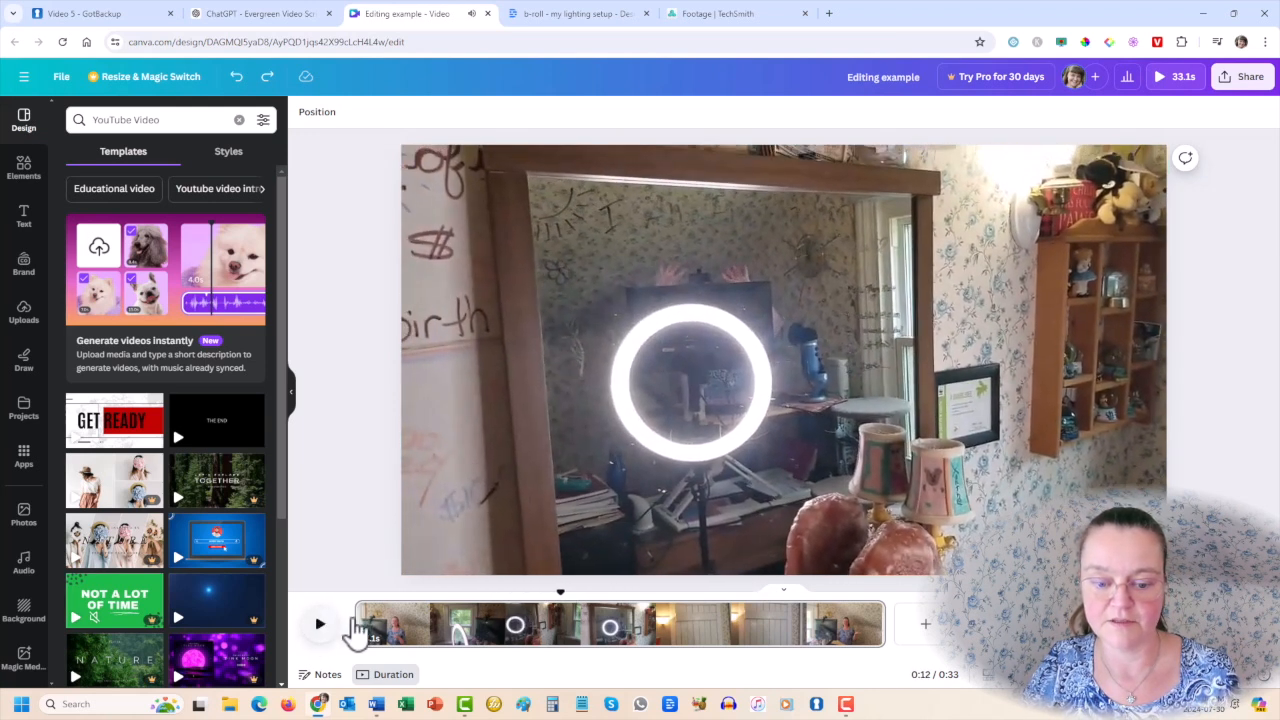
click(512, 605)
click(322, 630)
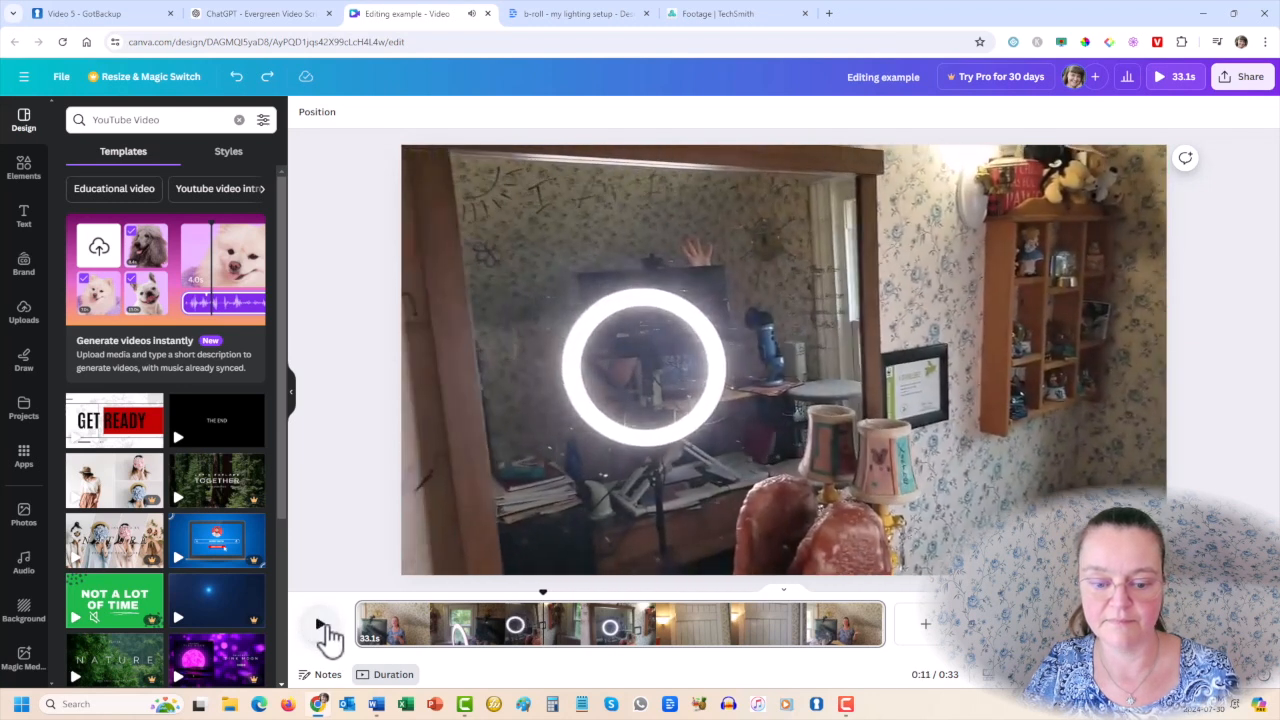
click(324, 630)
key(s)
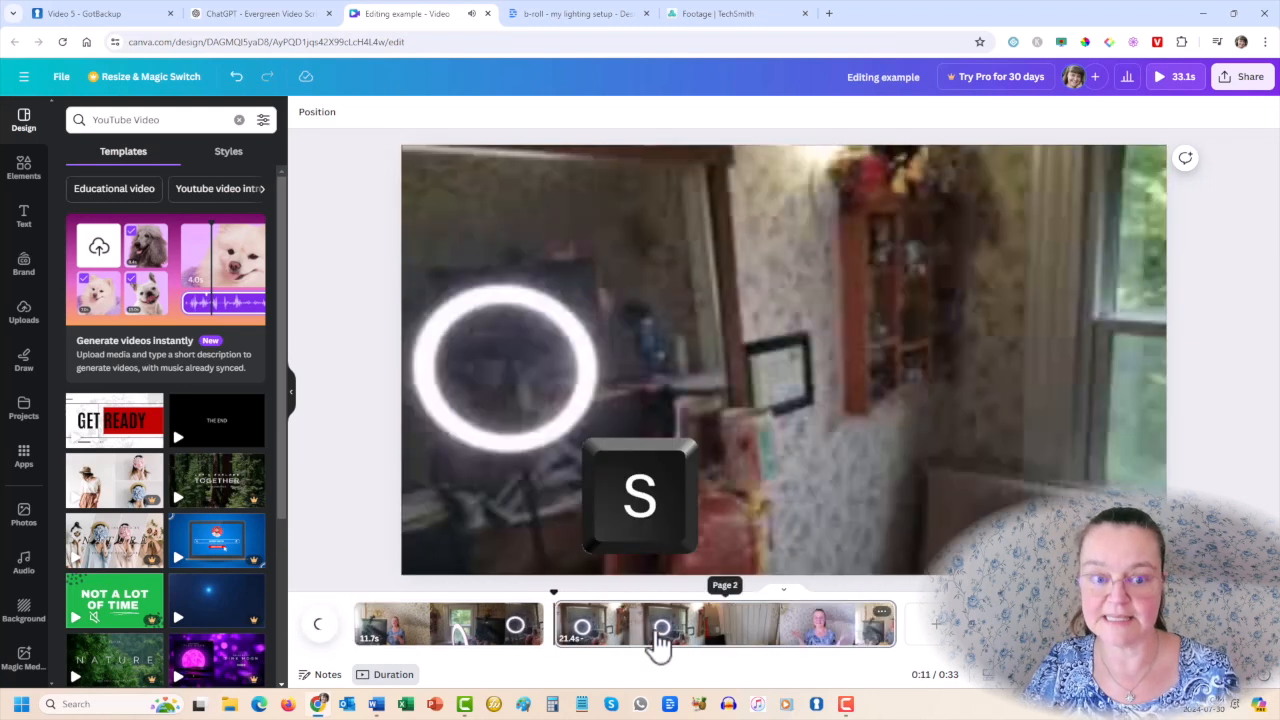
Step: Replay the beginning of the second clip and trim its start so that the clip lasts 20.2 s
click(322, 630)
click(324, 630)
click(621, 616)
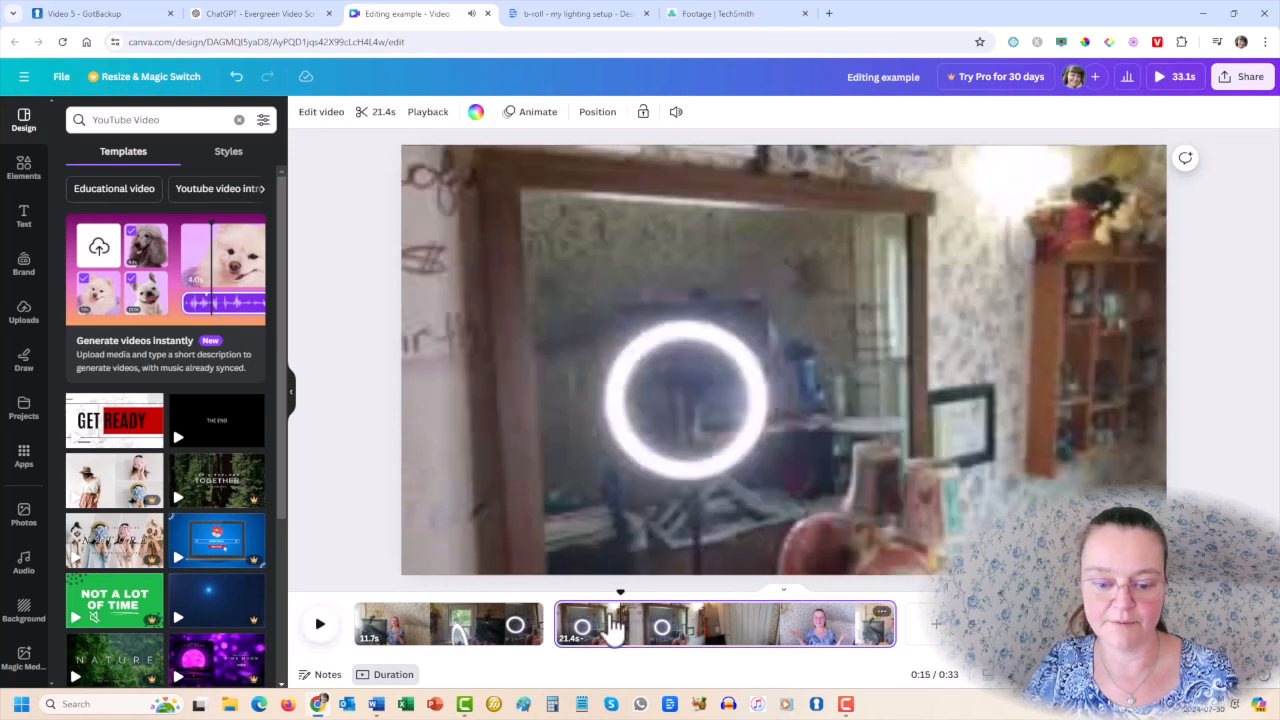
click(556, 600)
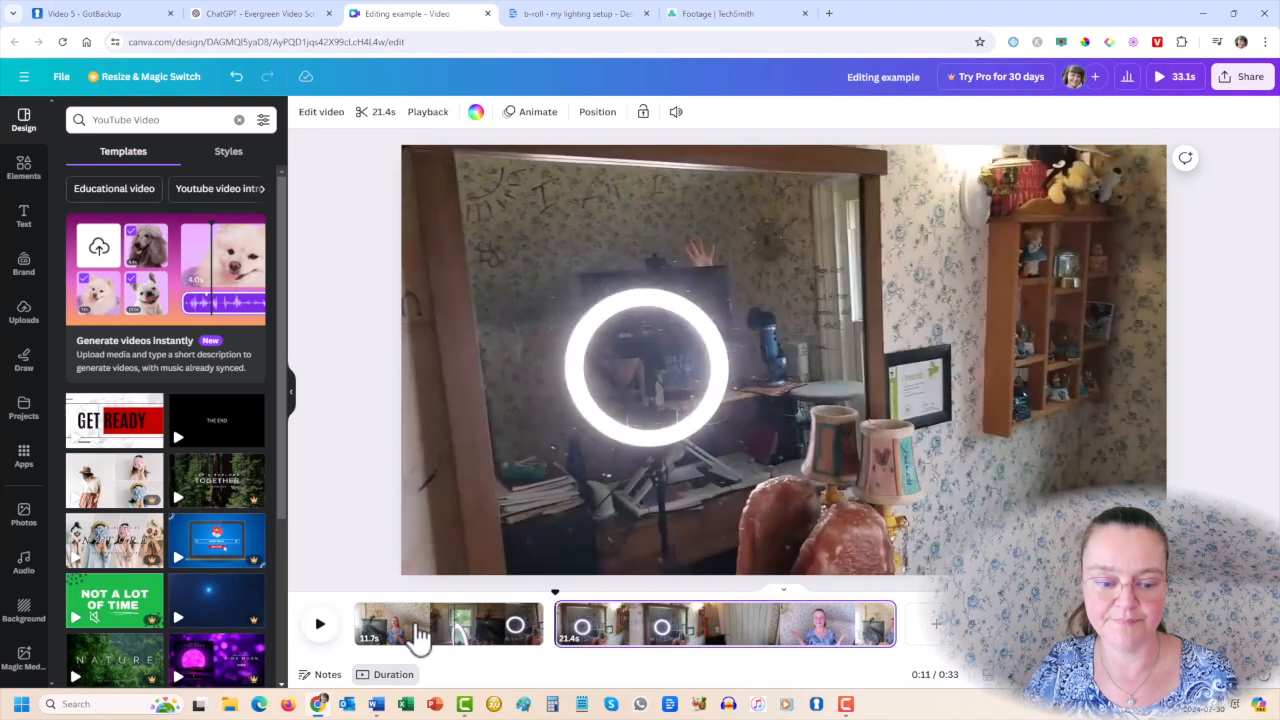
click(321, 632)
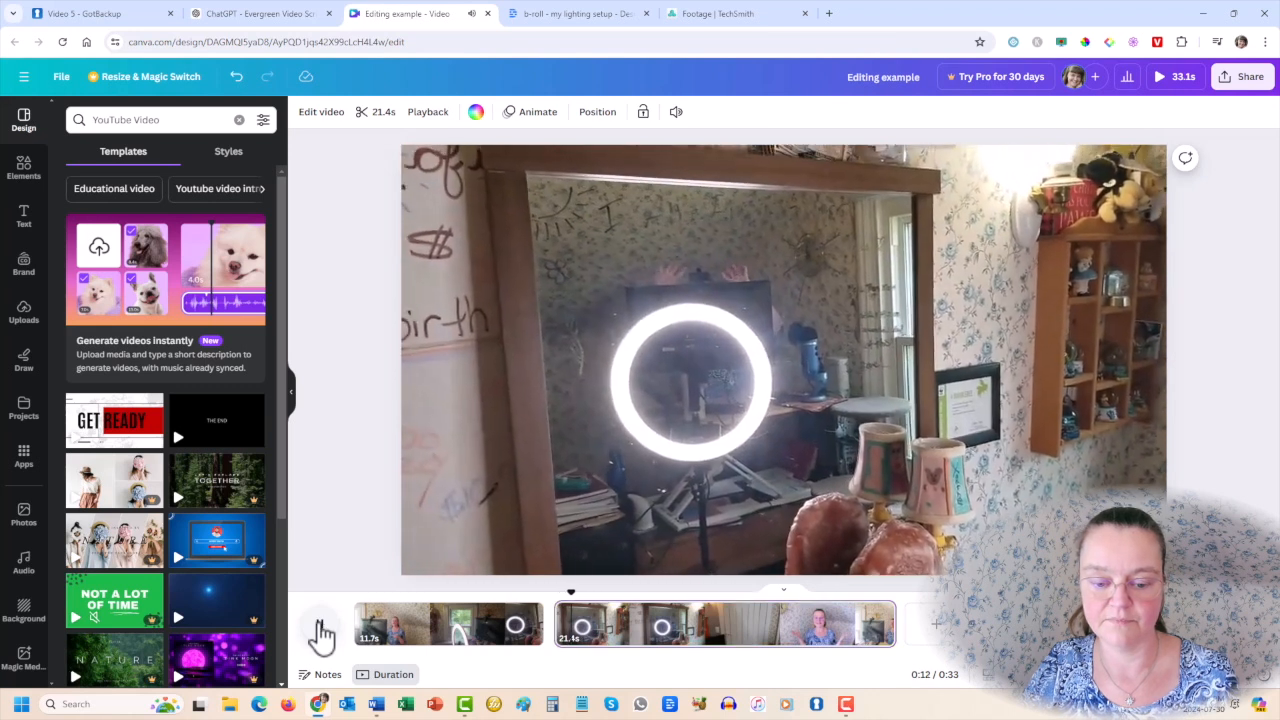
click(321, 632)
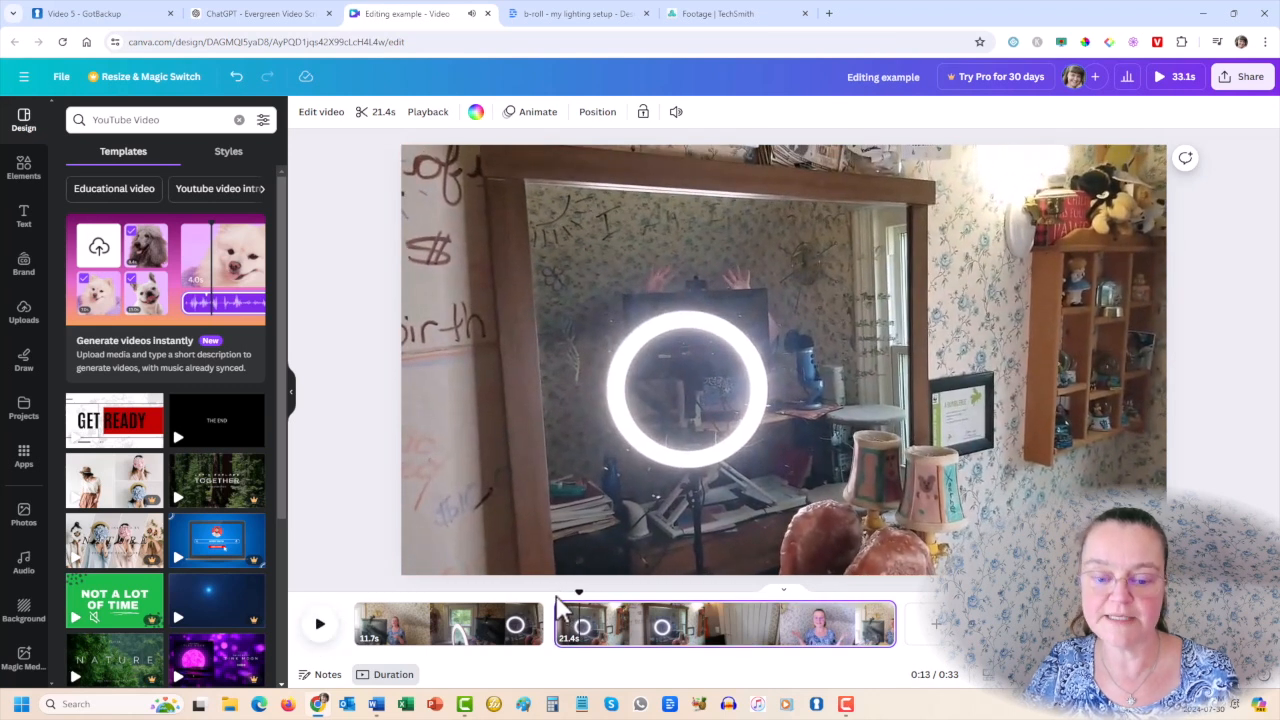
click(557, 600)
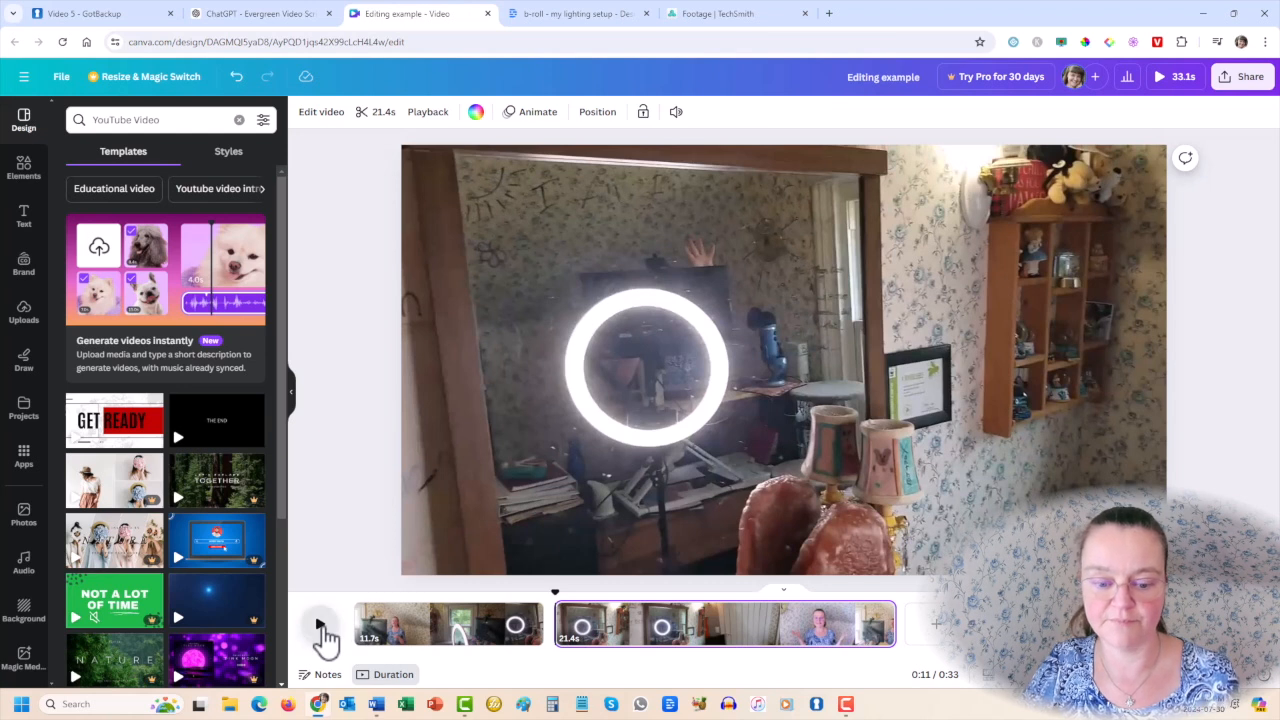
click(321, 630)
click(321, 630)
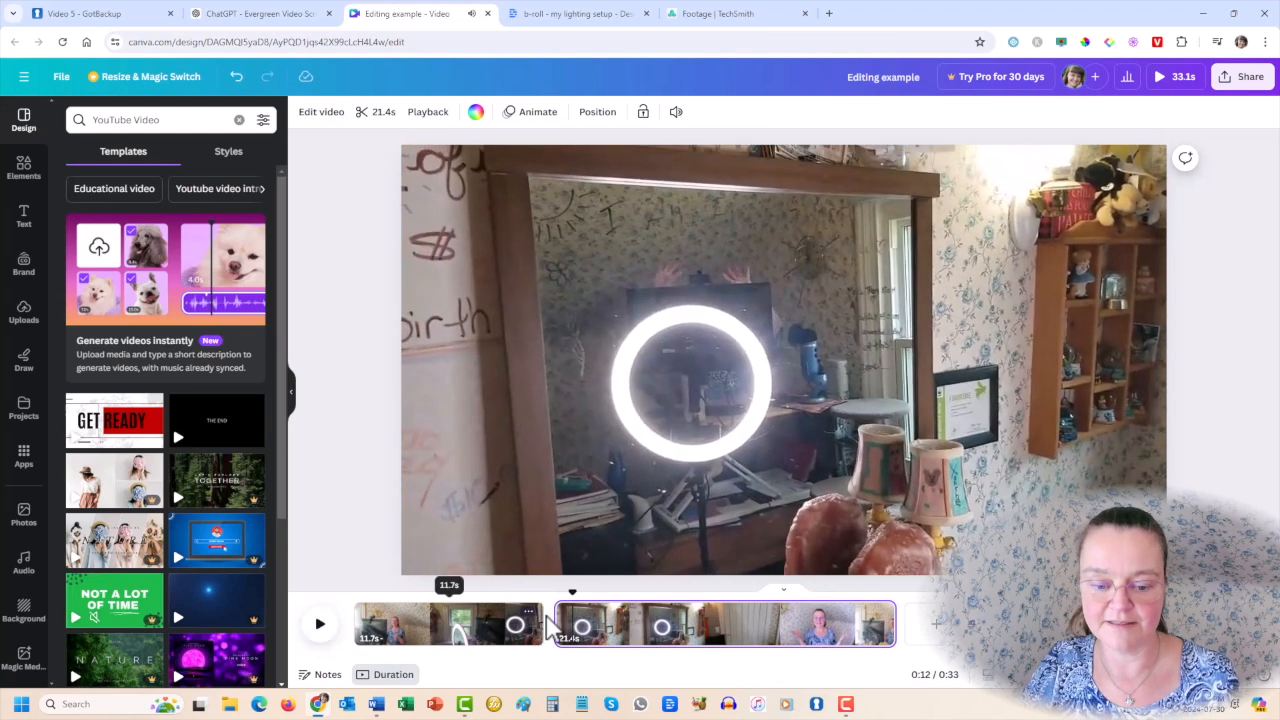
drag(548, 620, 578, 623)
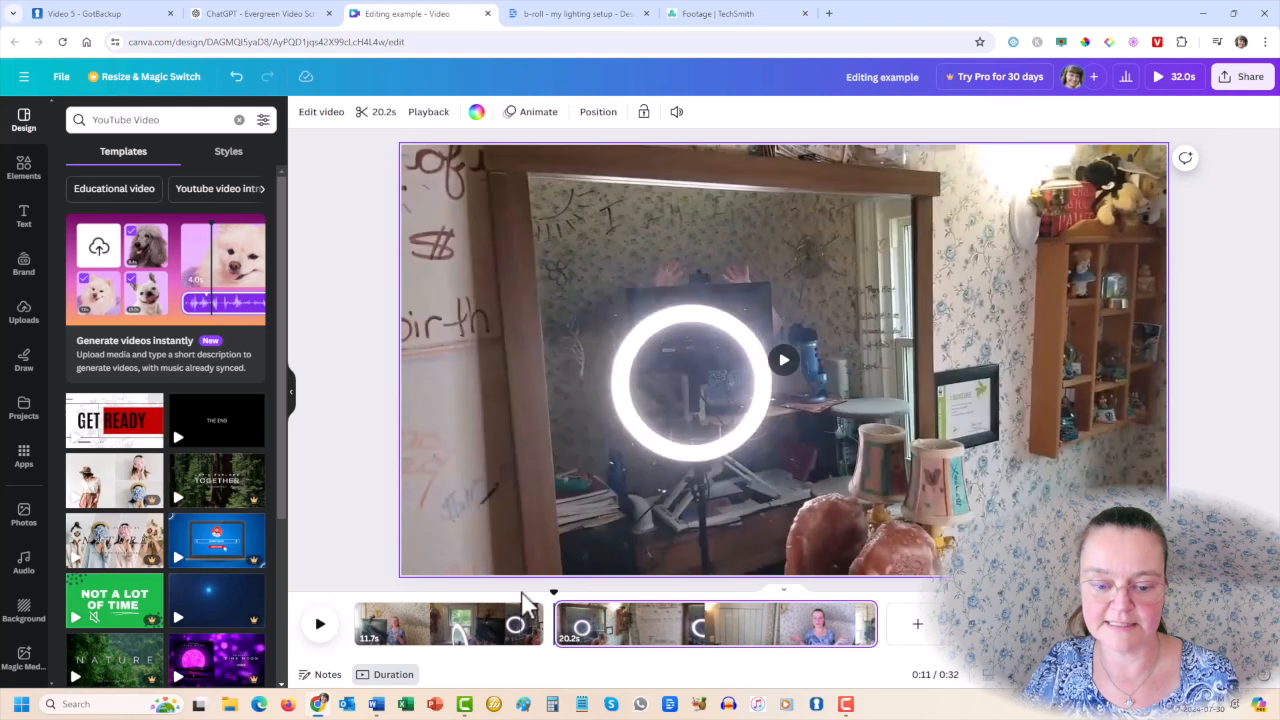
Step: Play the video across the cut between the two clips, from about 0:08 to 0:13, and undo the last edit
click(490, 608)
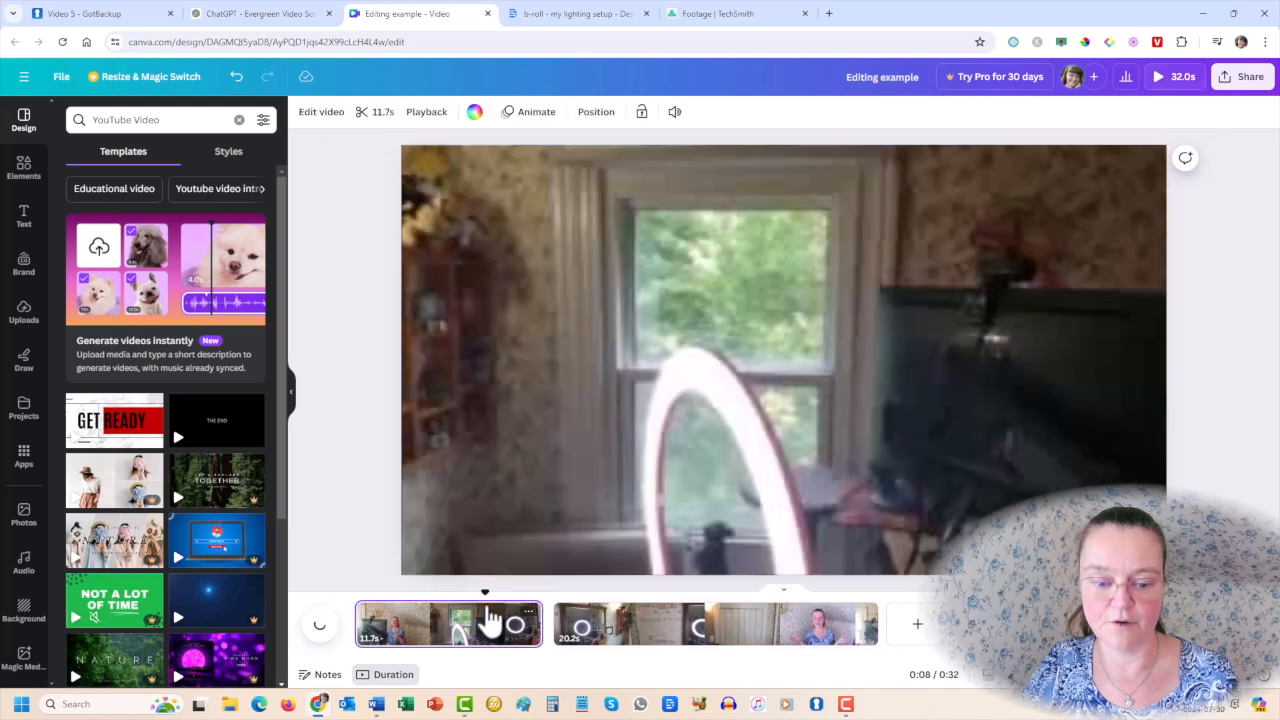
click(321, 628)
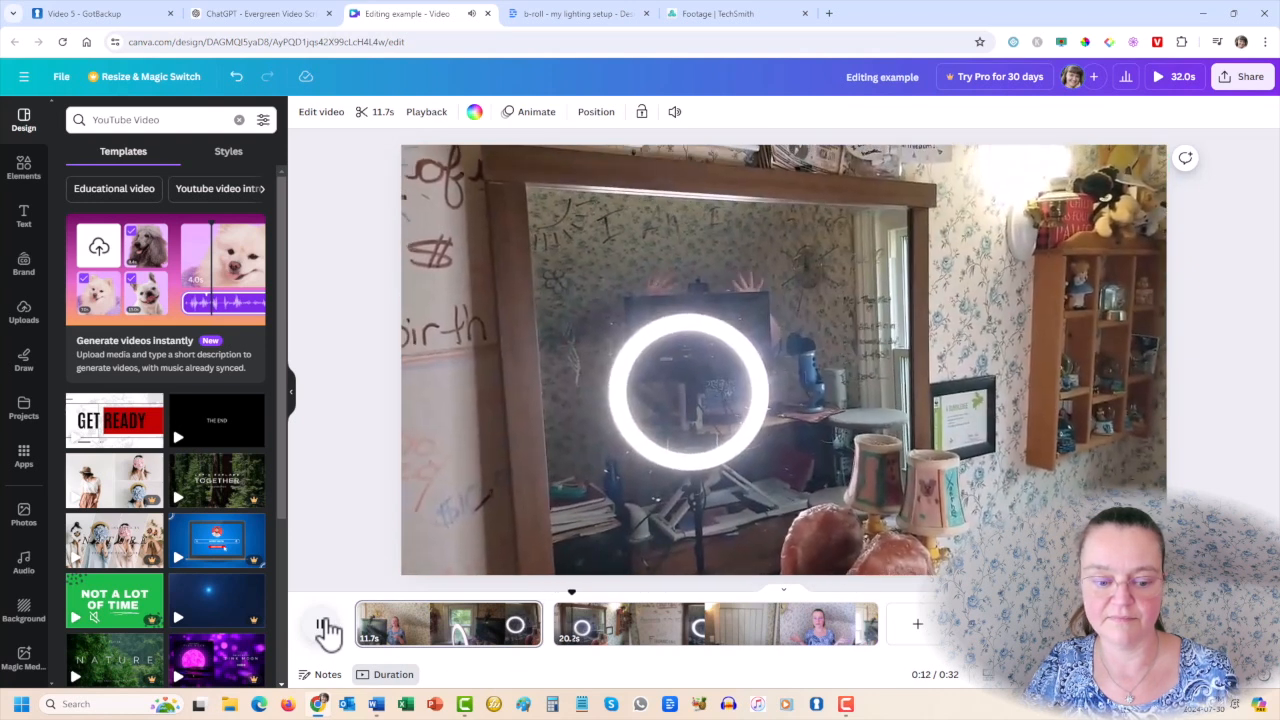
click(328, 630)
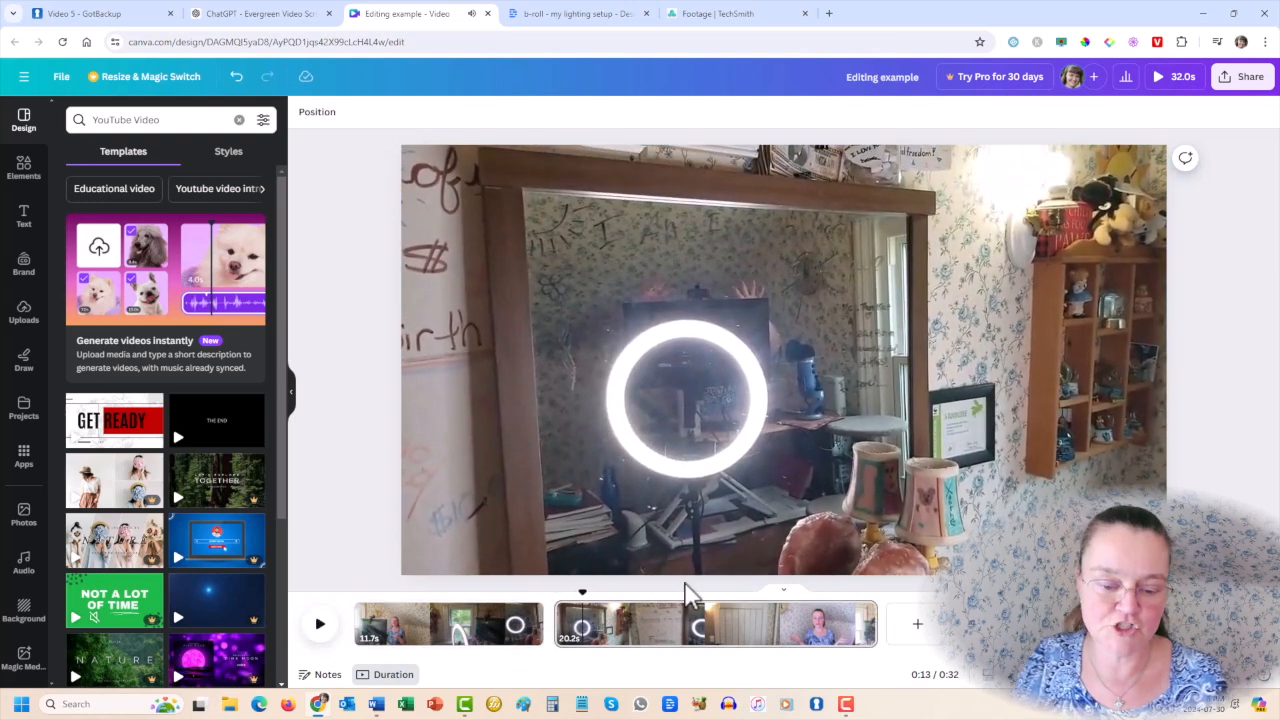
key(ctrl+z)
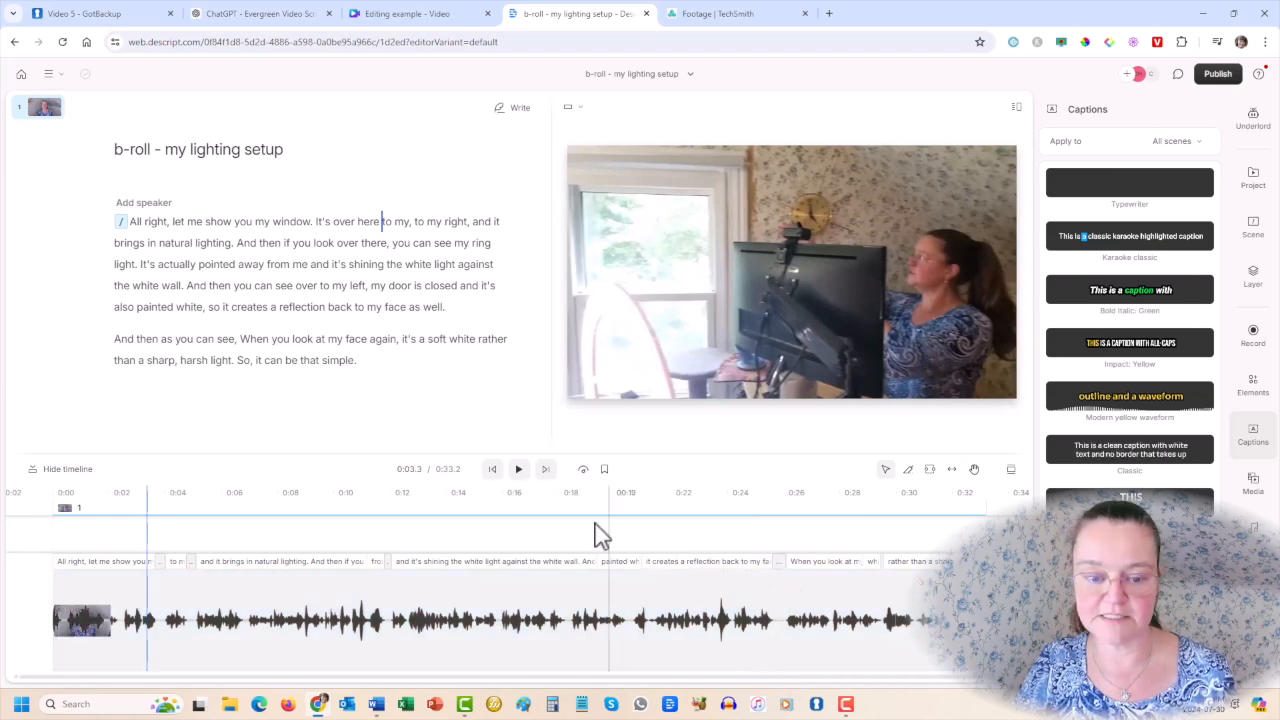
Step: Play the b-roll recording in Descript twice across the pause at about 0:25, and move the playhead back to earlier footage around 0:15
click(766, 523)
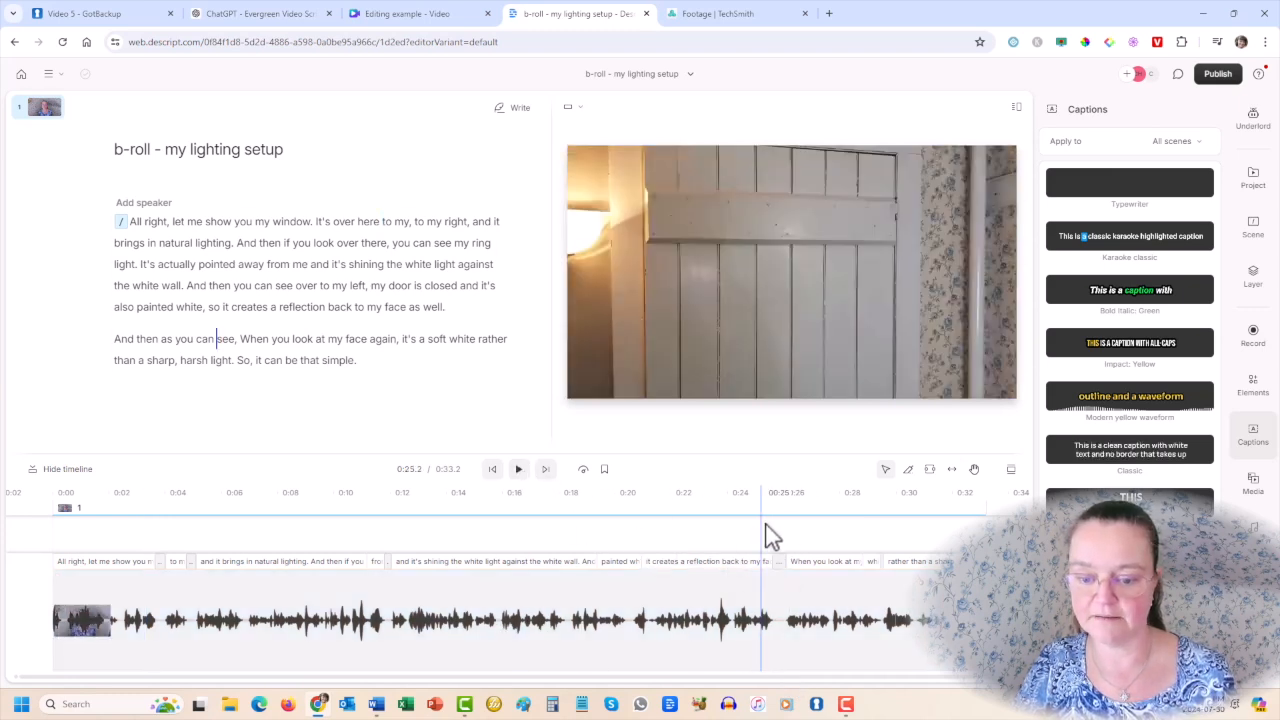
click(519, 469)
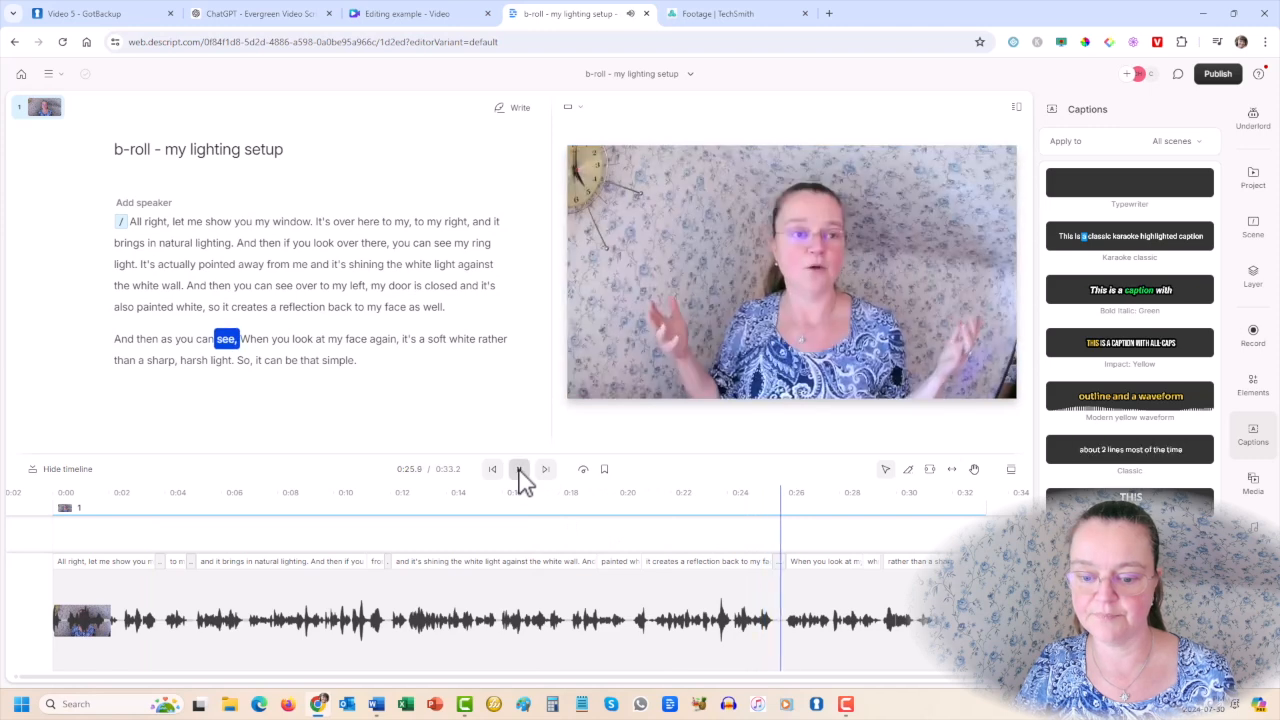
key(space)
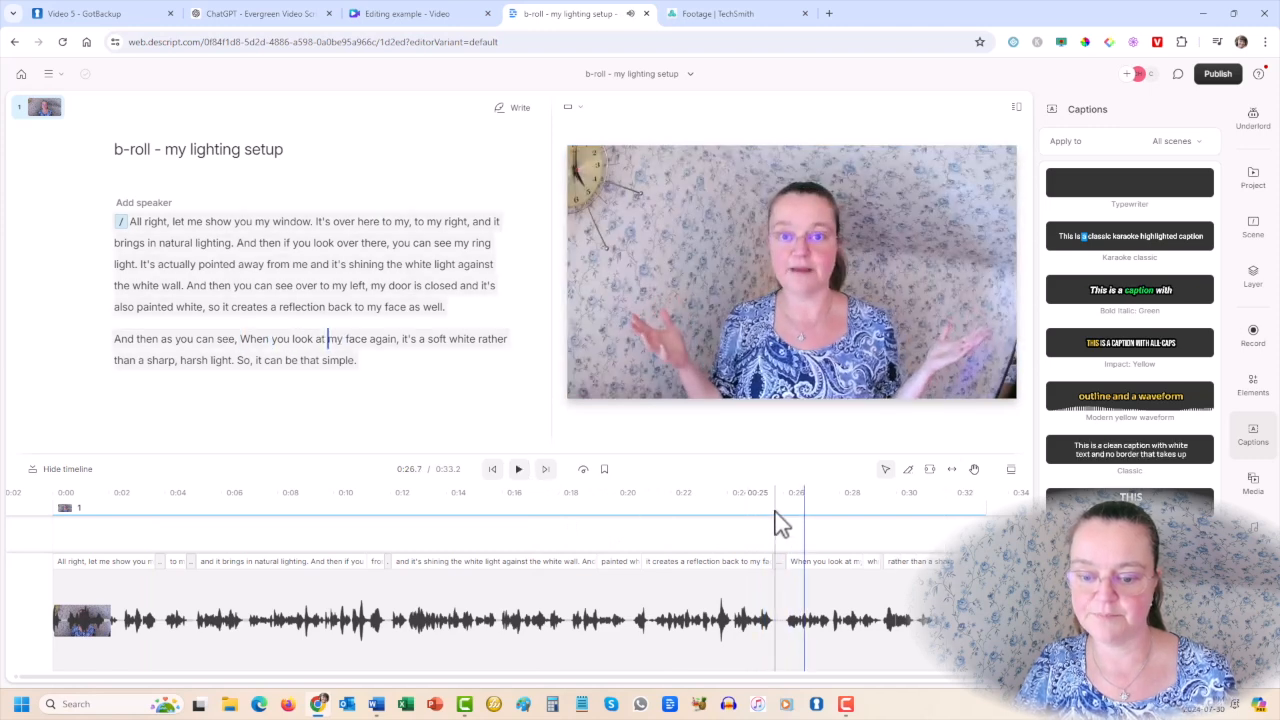
click(775, 520)
click(517, 476)
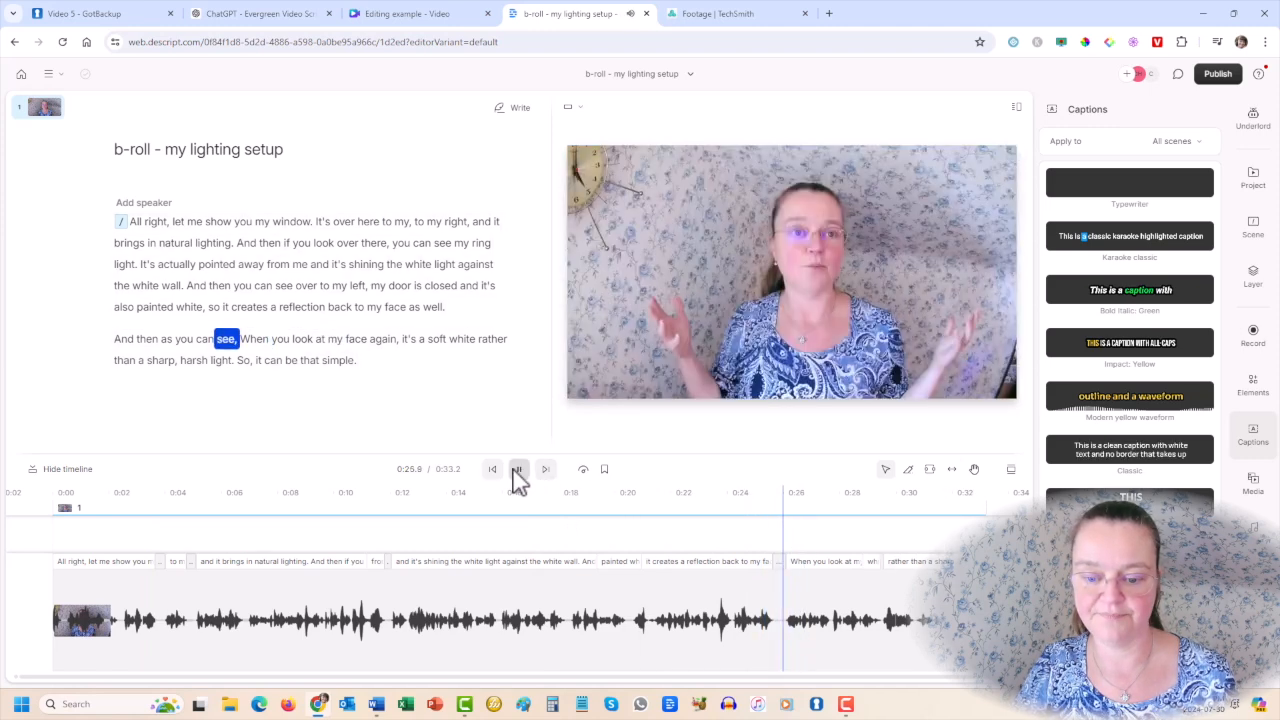
key(space)
click(802, 591)
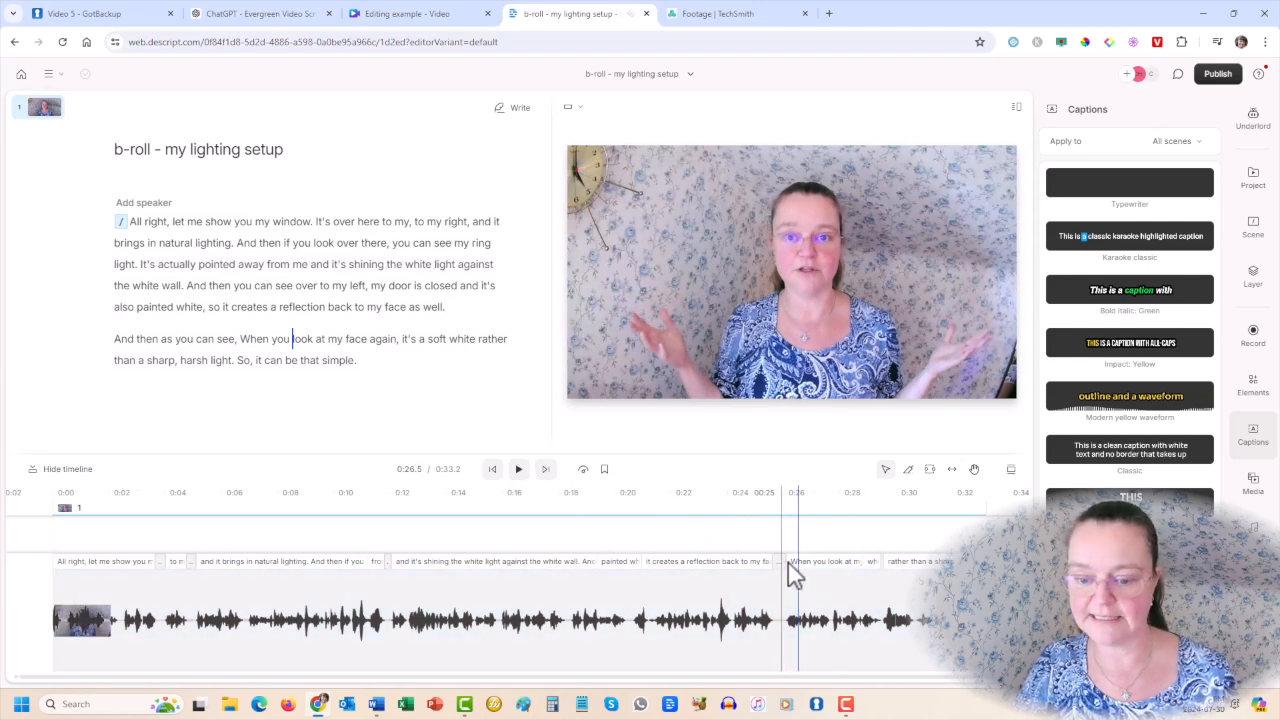
click(494, 533)
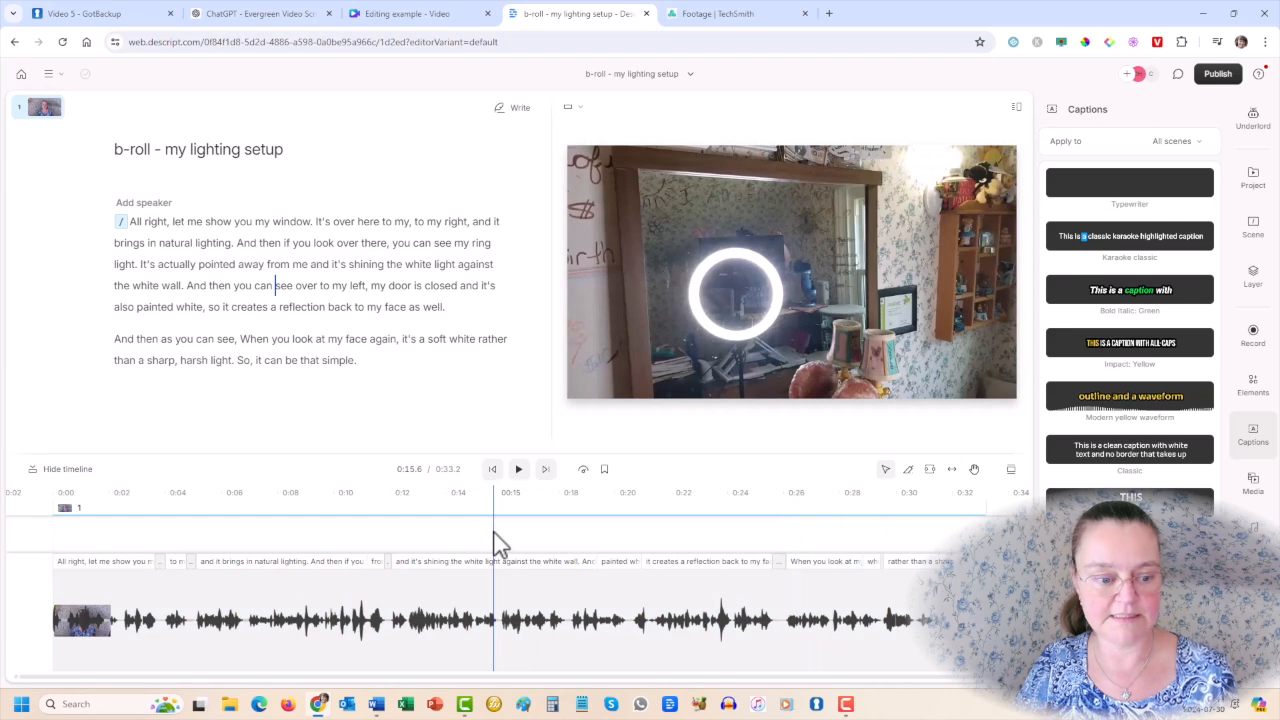
click(285, 546)
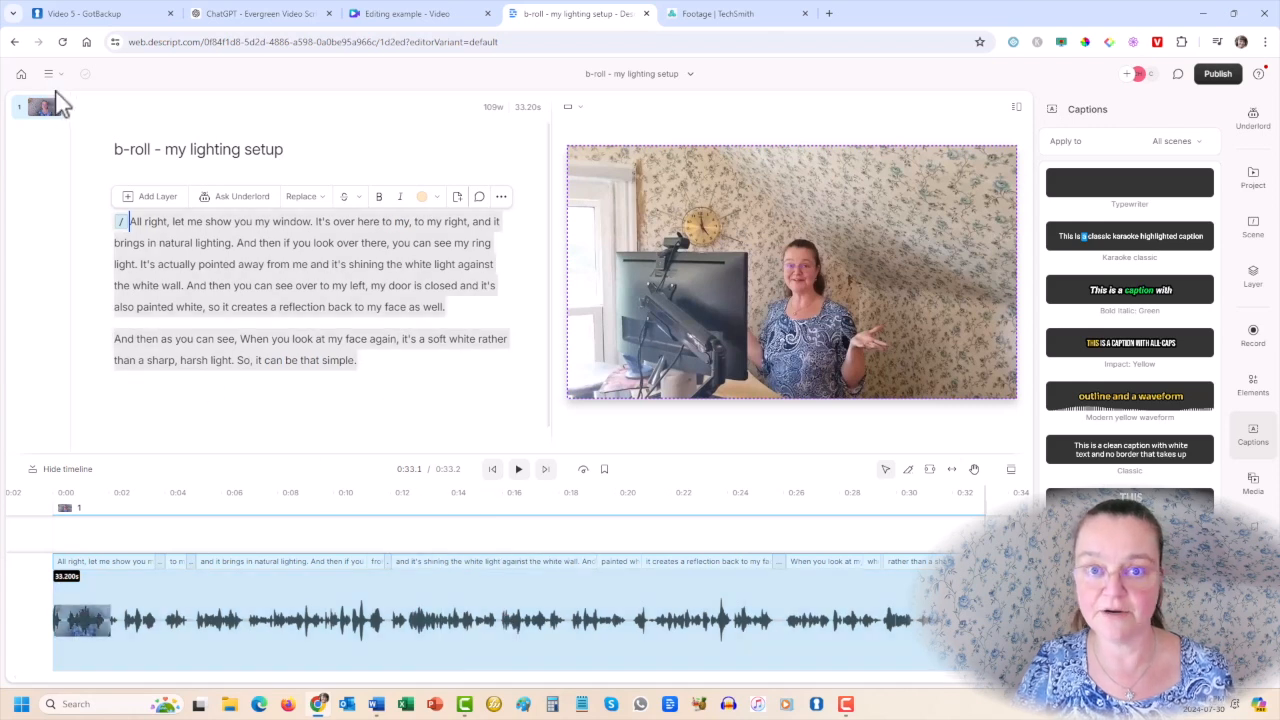
Step: Open the Shorten word gaps quick action for the selected script
click(49, 75)
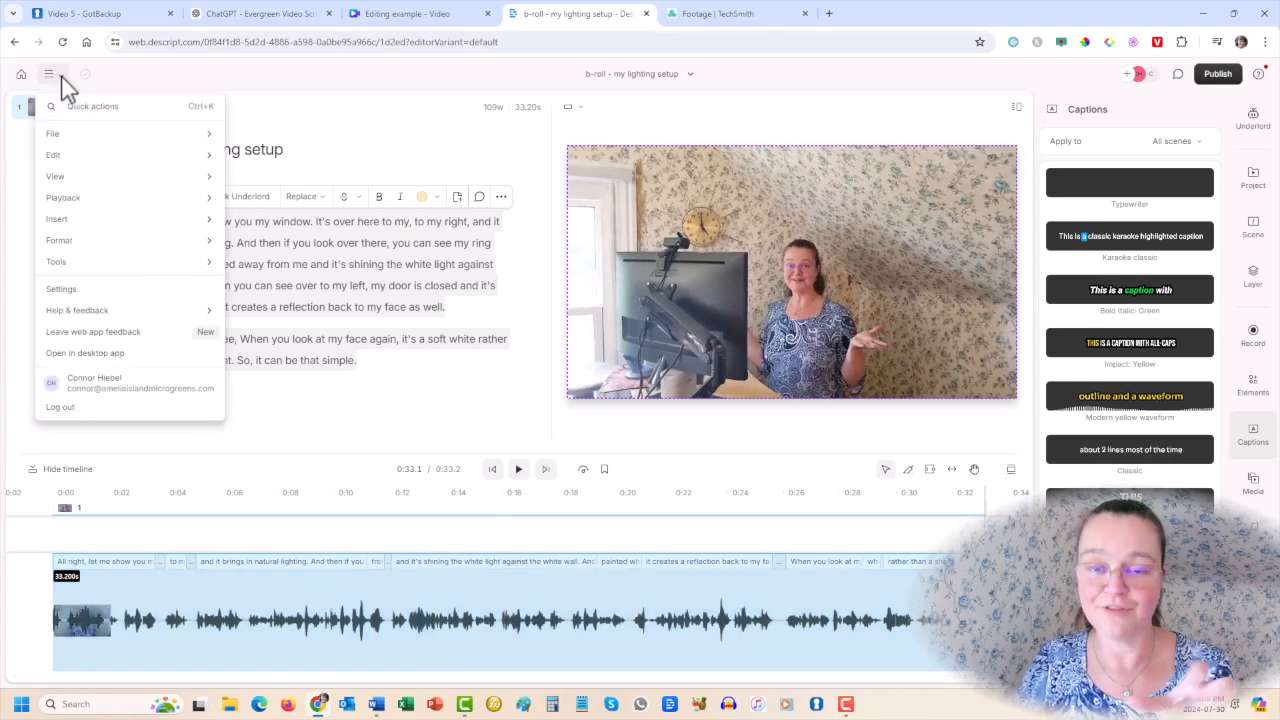
click(103, 114)
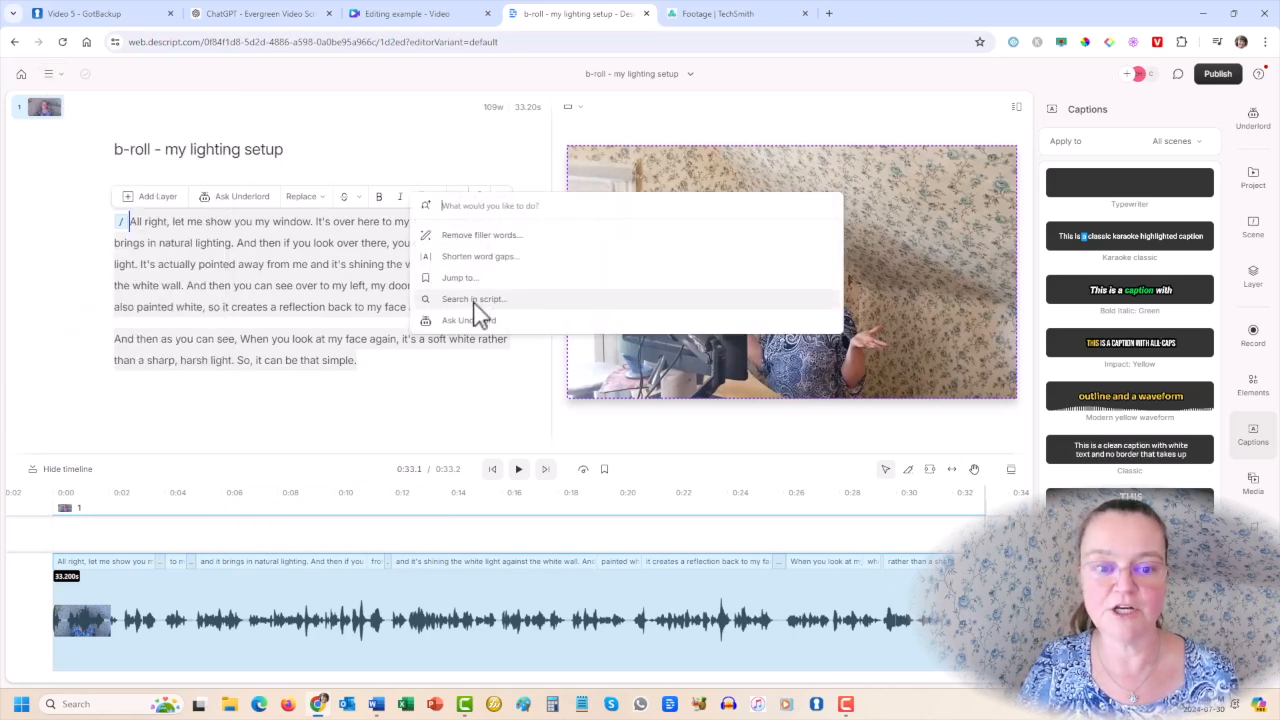
click(504, 260)
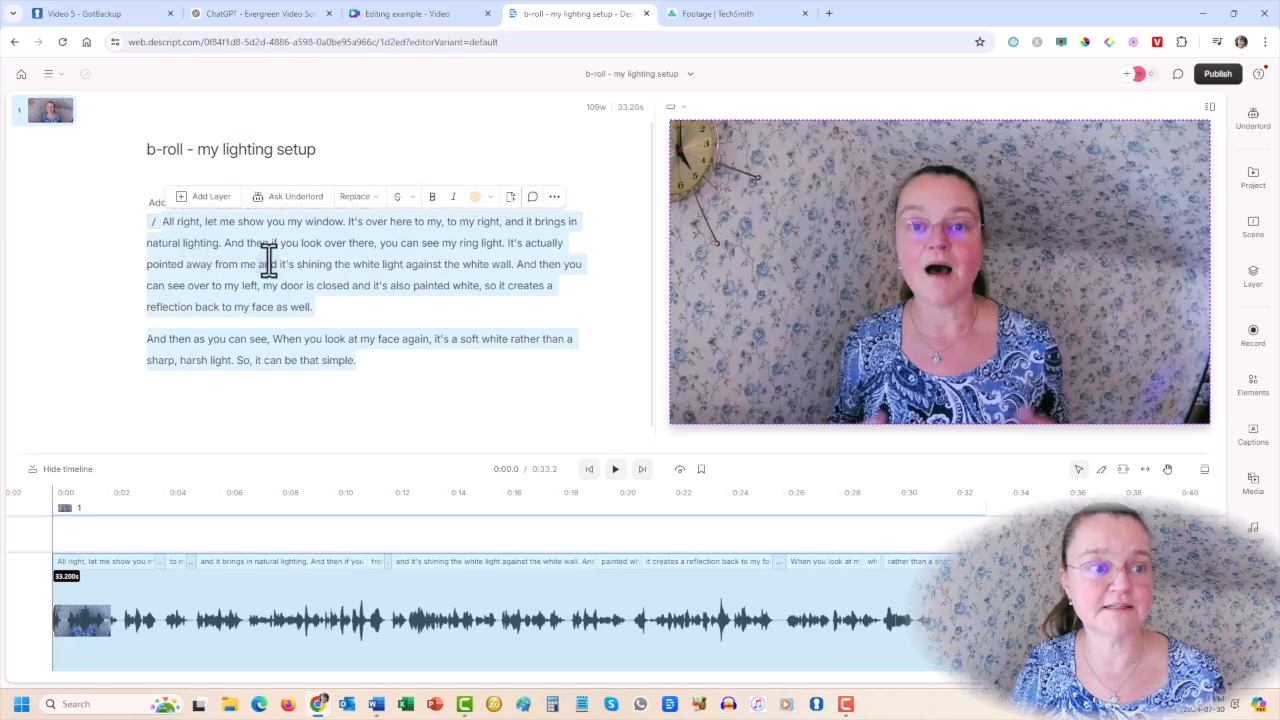
Step: Open the Remove filler words quick action and show the list of filler words it can search for
click(49, 74)
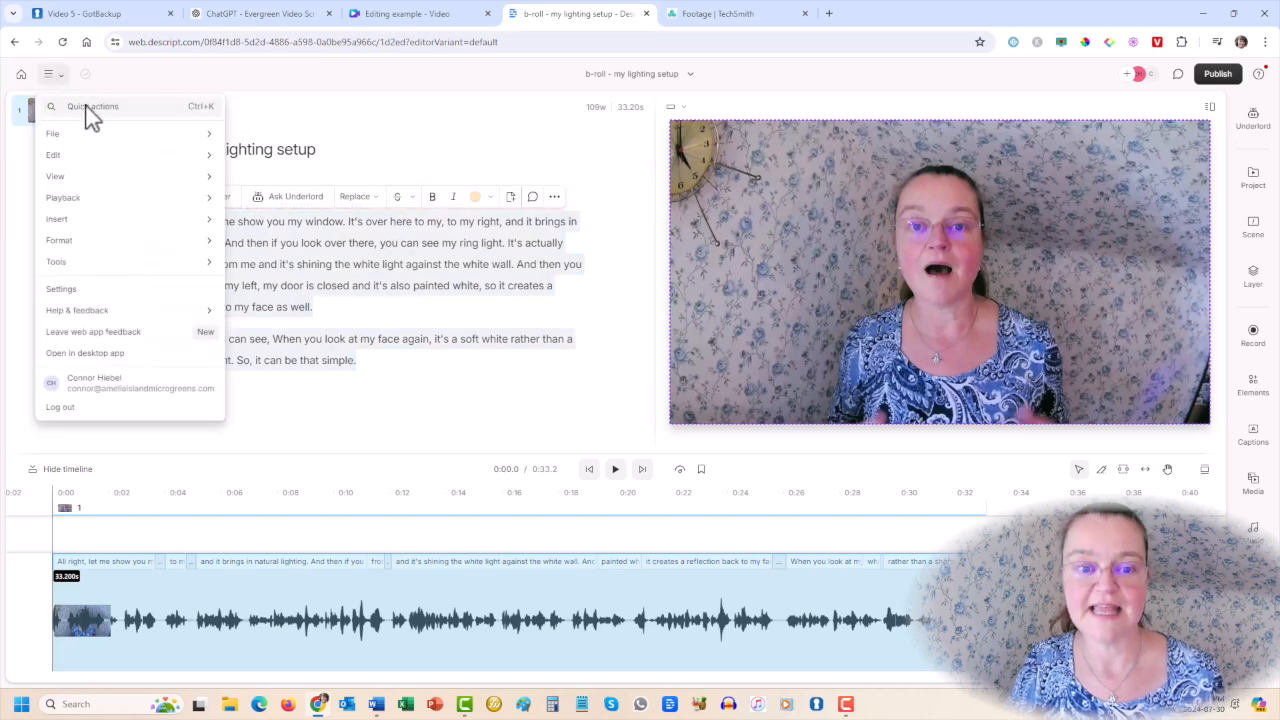
click(86, 106)
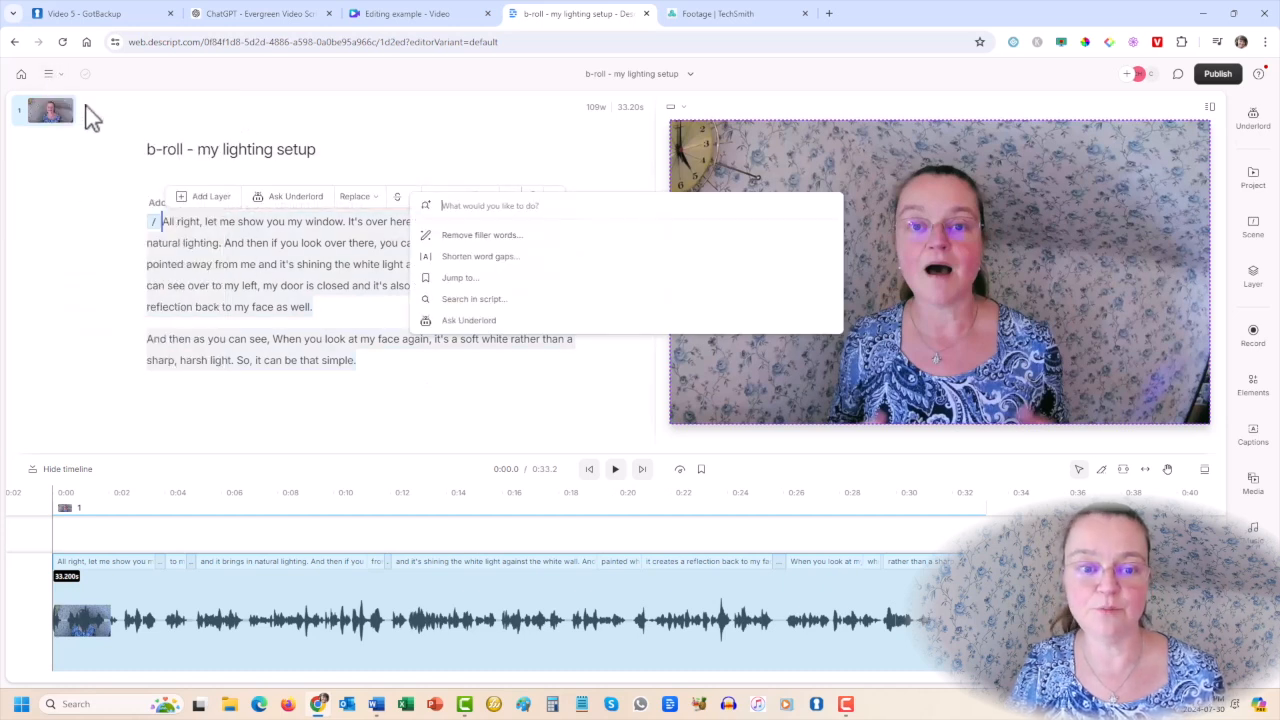
click(482, 235)
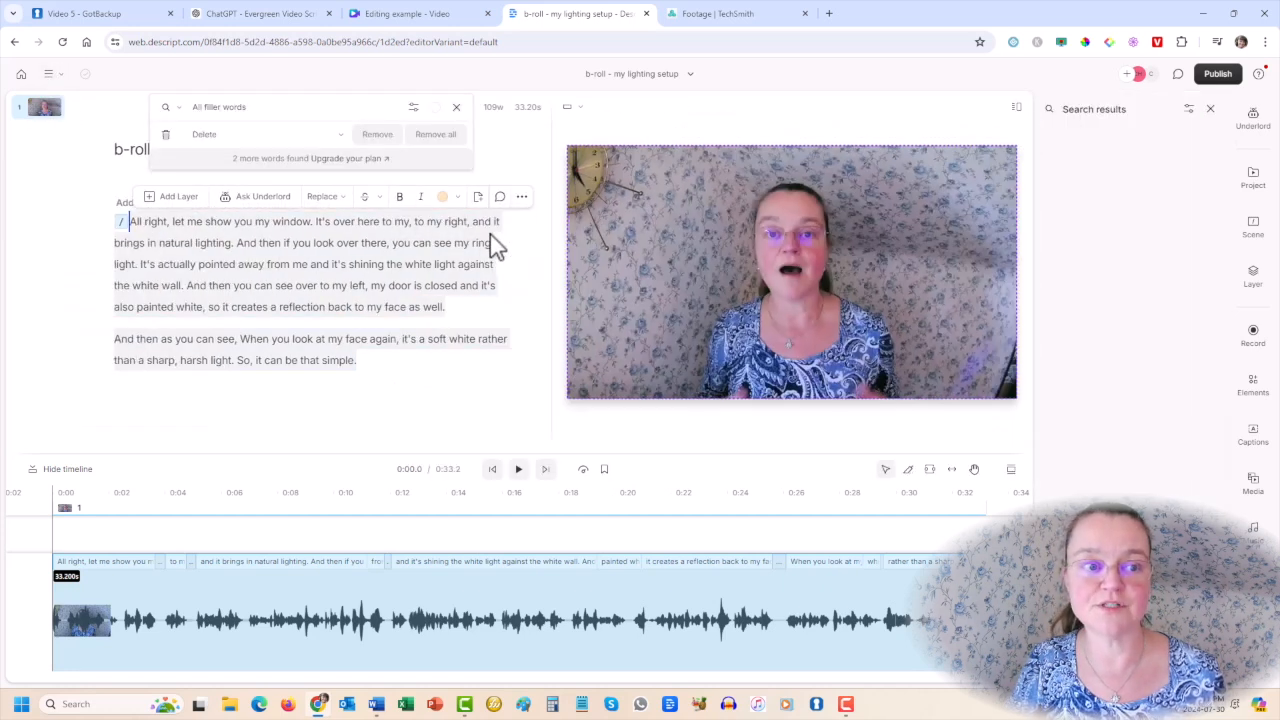
click(226, 108)
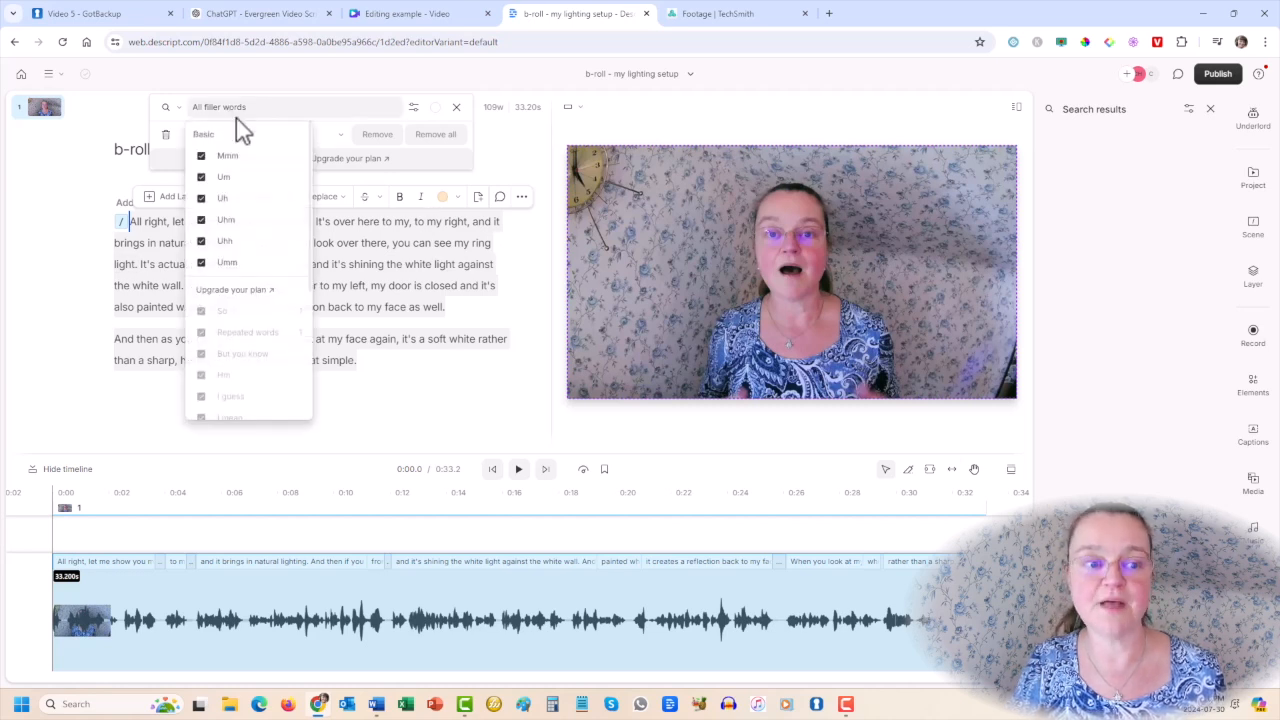
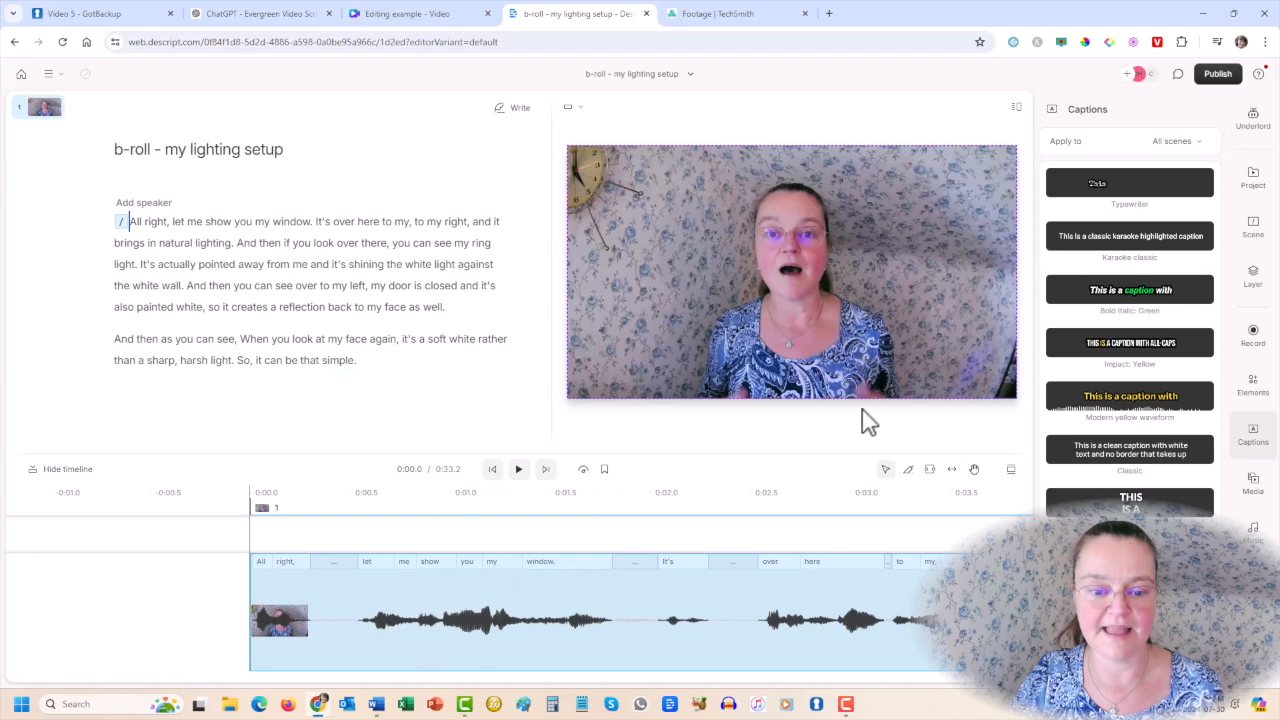
Step: Play the first second of the recording and apply the Bold Italic: Green caption style to all scenes
click(519, 470)
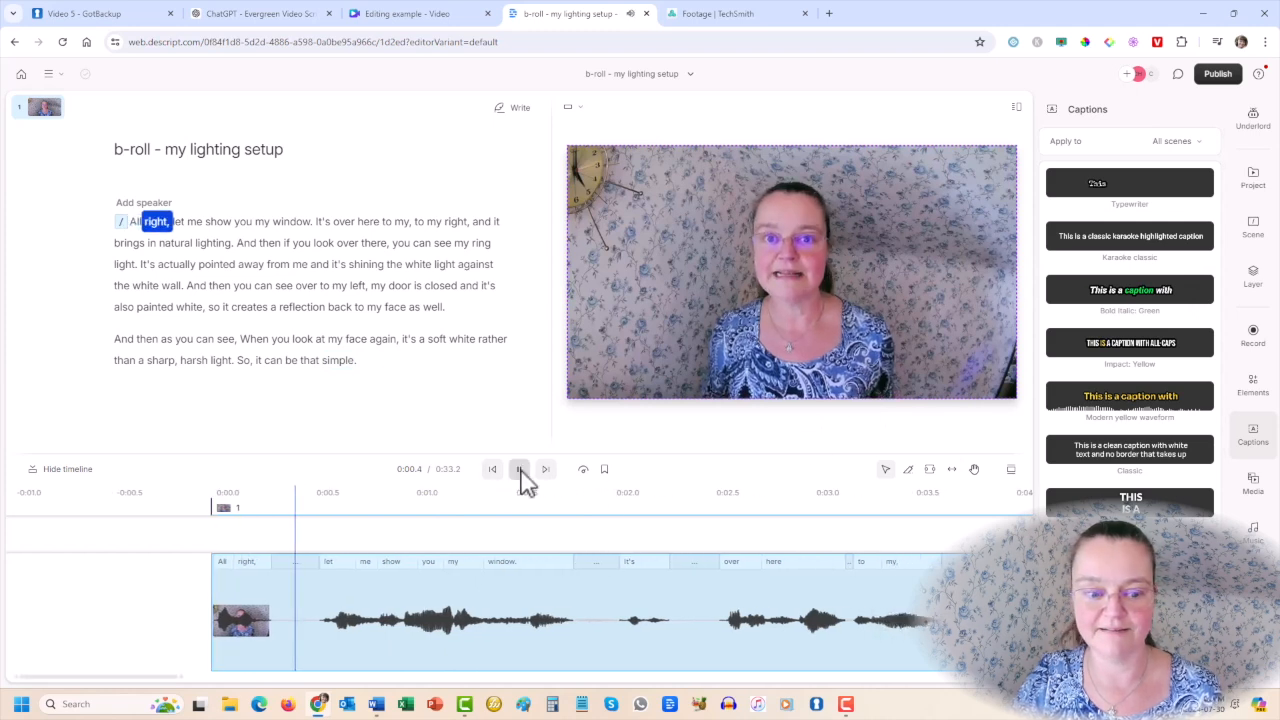
key(space)
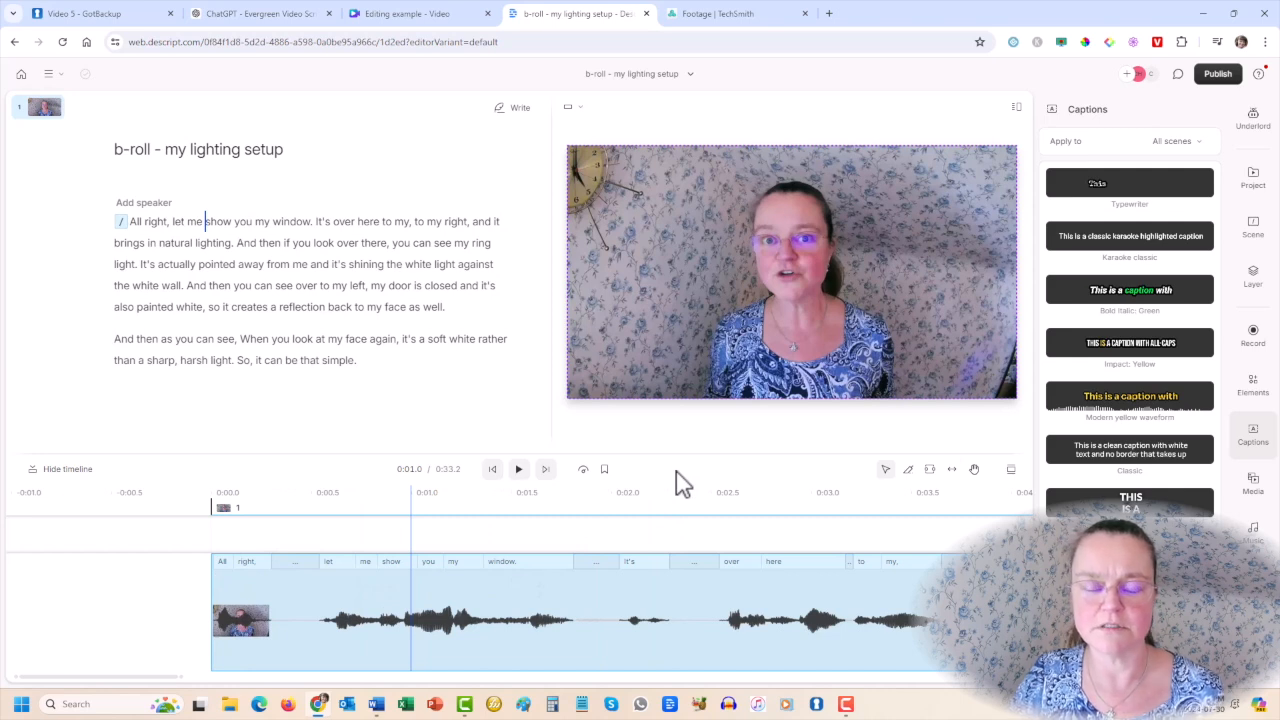
click(1143, 310)
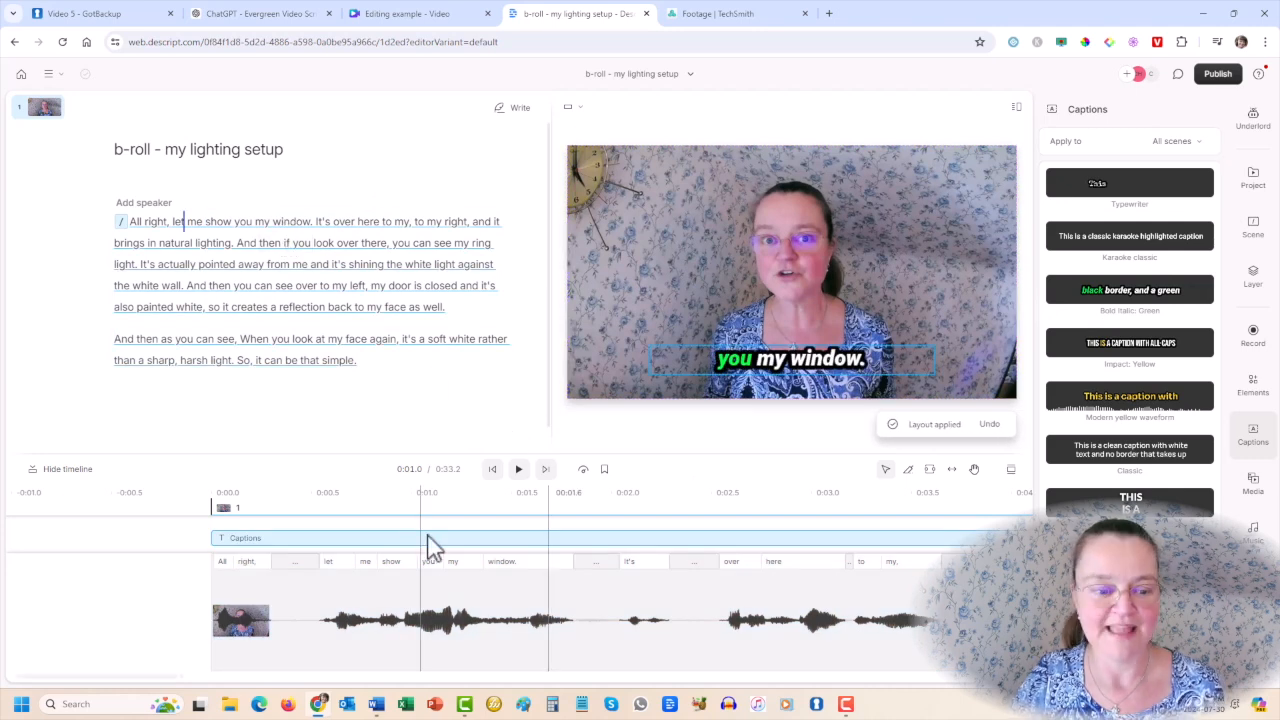
Step: Preview the captioned video from the start to about 0:06.7 and undo the caption layout
click(492, 469)
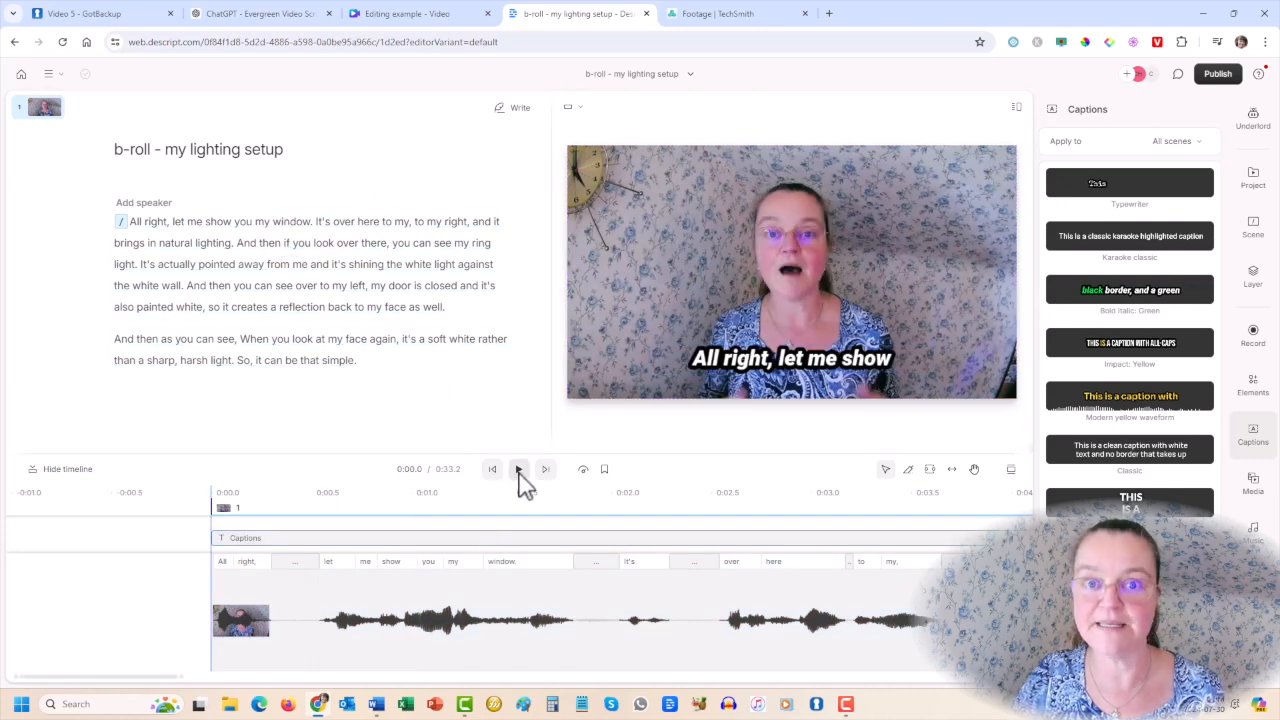
click(520, 474)
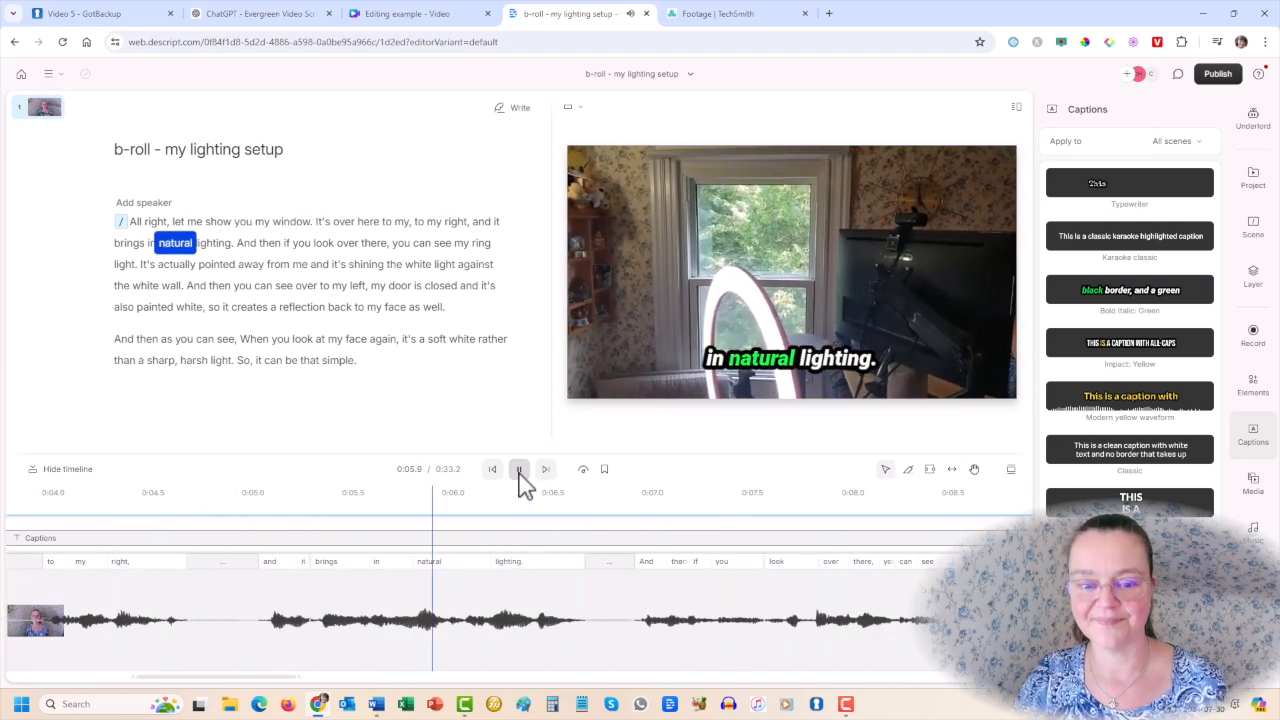
click(519, 475)
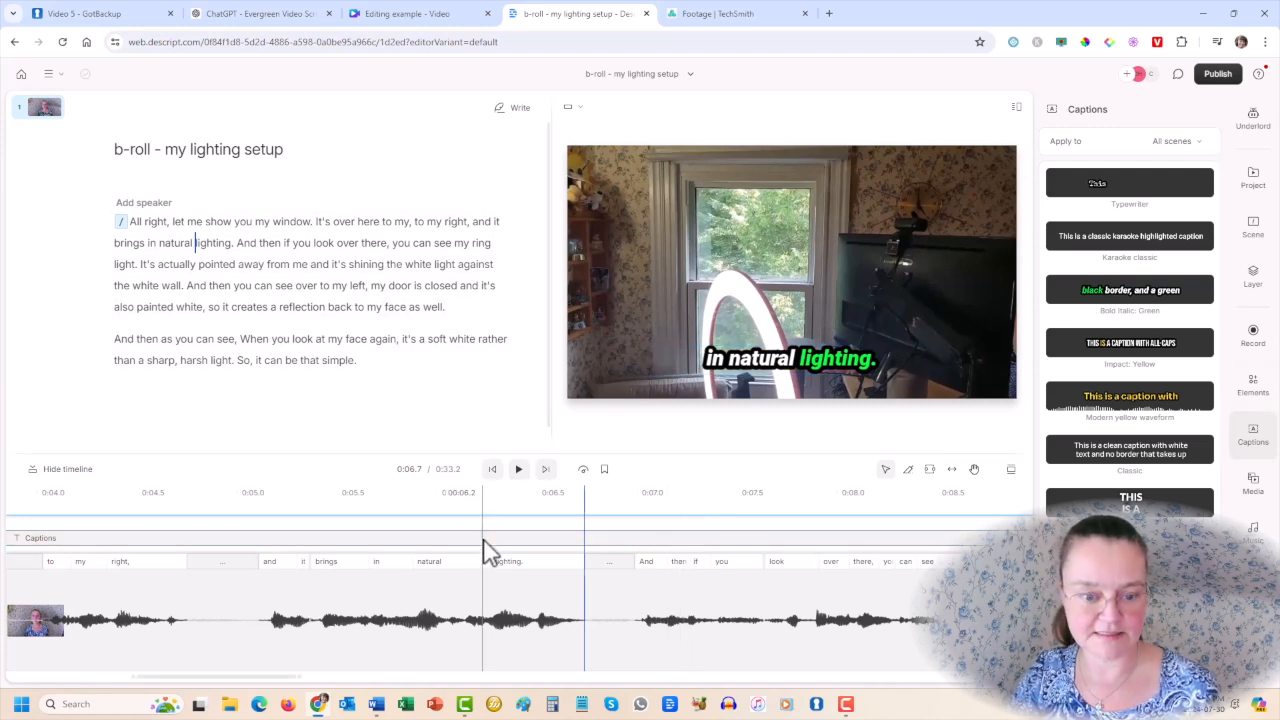
key(ctrl+z)
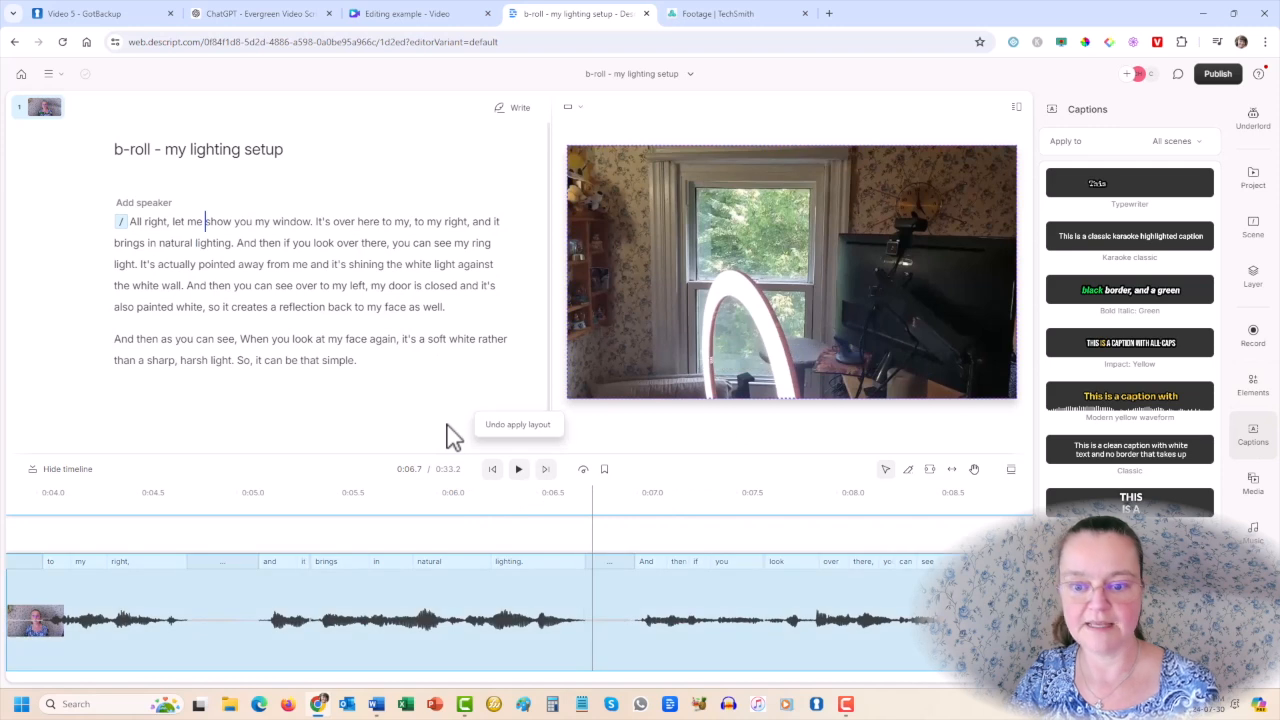
Step: Add a dynamic Title text element to the video and split its text layer at 0:06.7
click(1258, 400)
click(1112, 432)
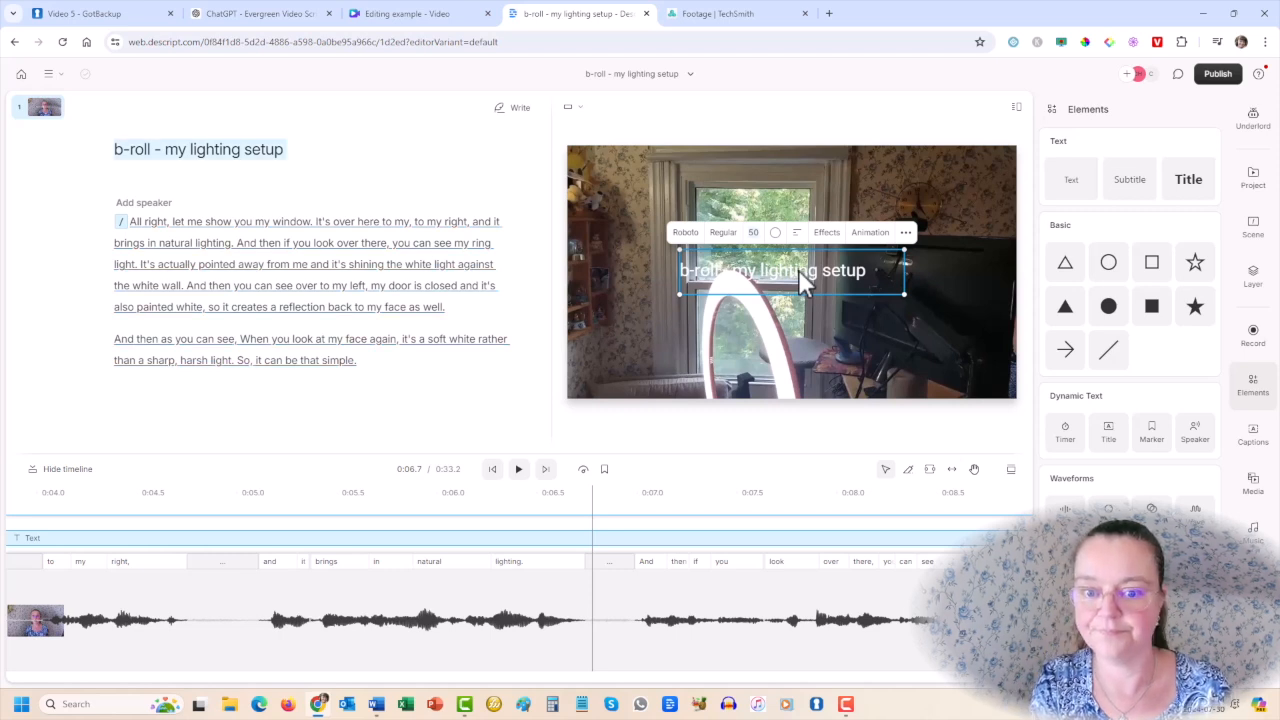
key(s)
Step: Move the title to the lower part of the frame and format it at font size 75, centred on one line in a widened box
drag(820, 264, 791, 366)
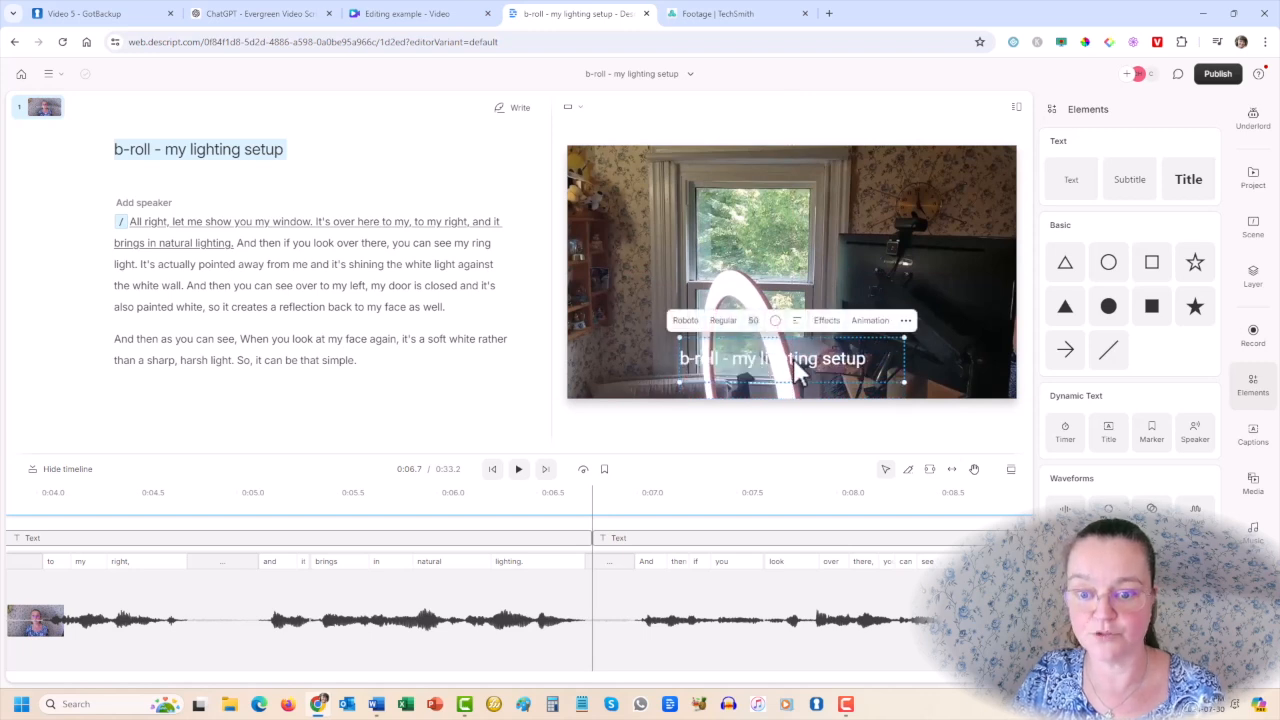
click(753, 320)
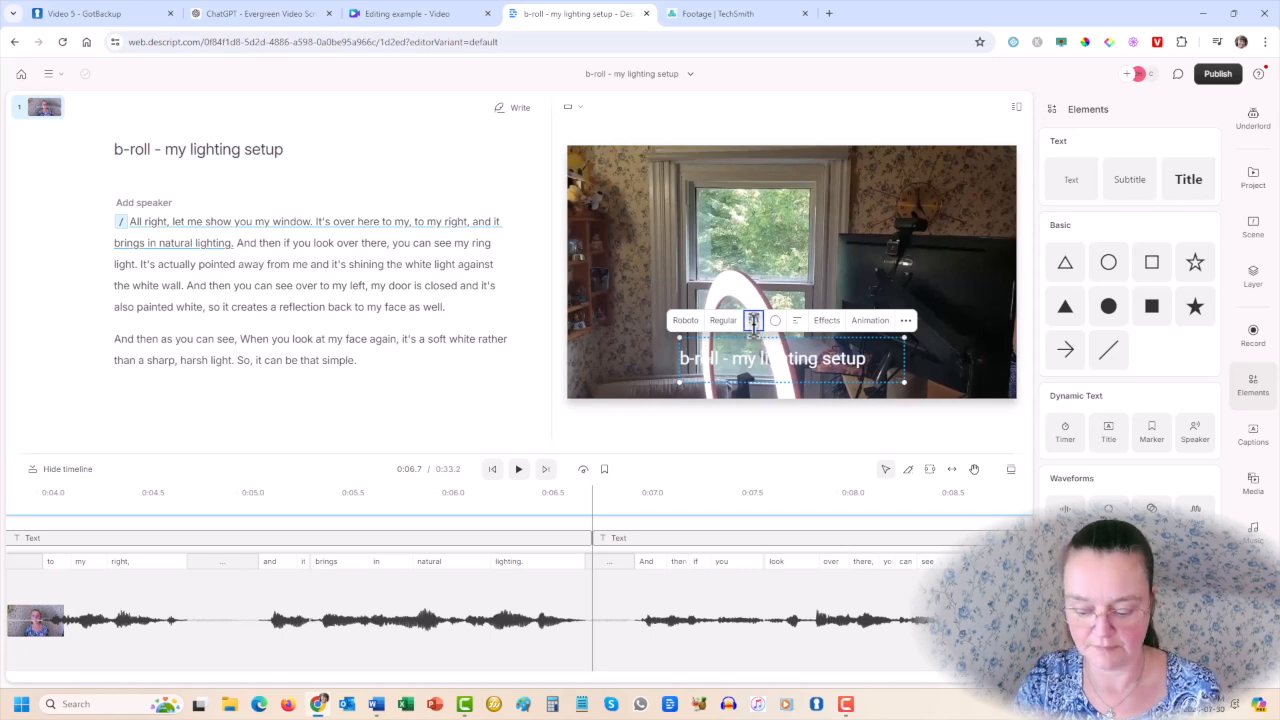
key(Return)
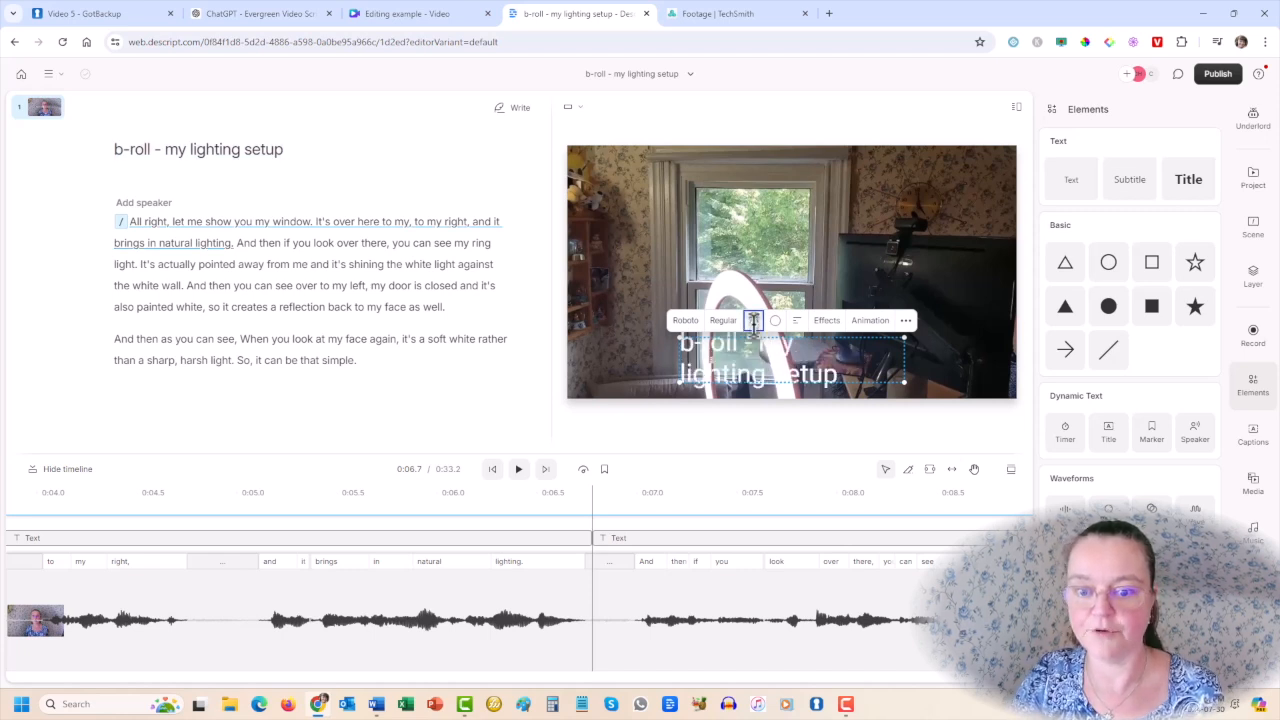
drag(904, 368, 965, 366)
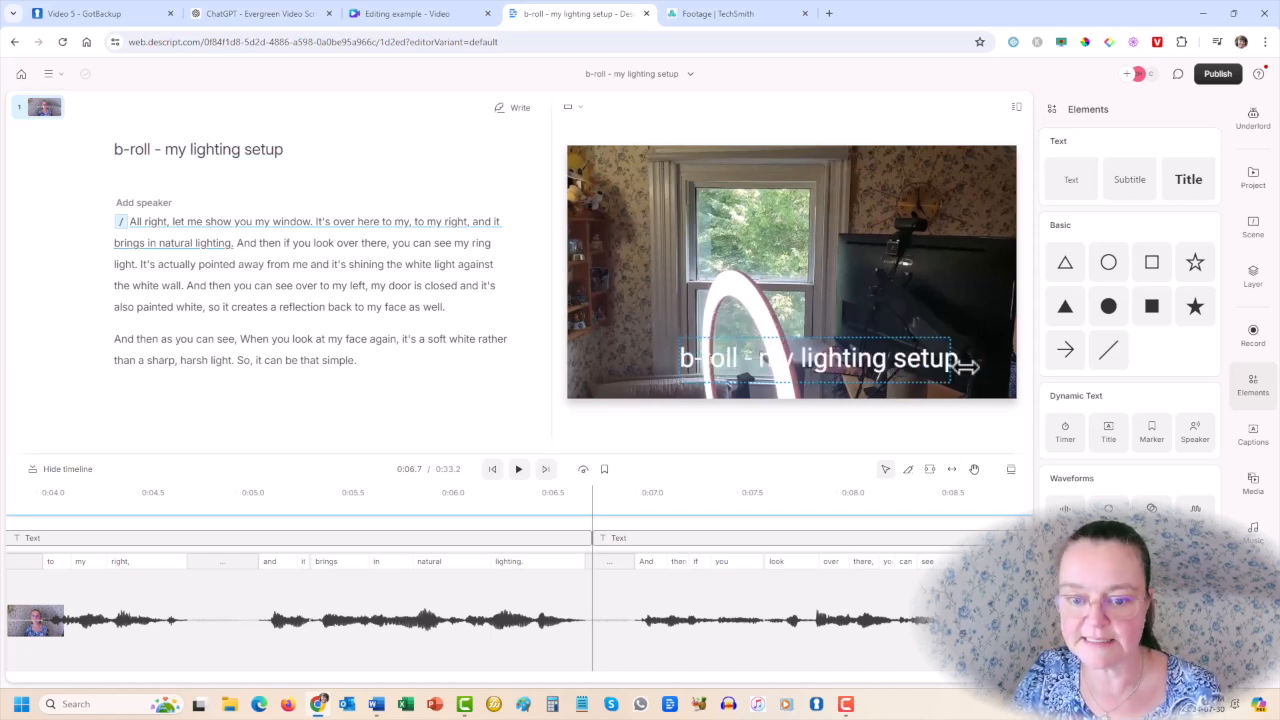
drag(676, 358, 628, 357)
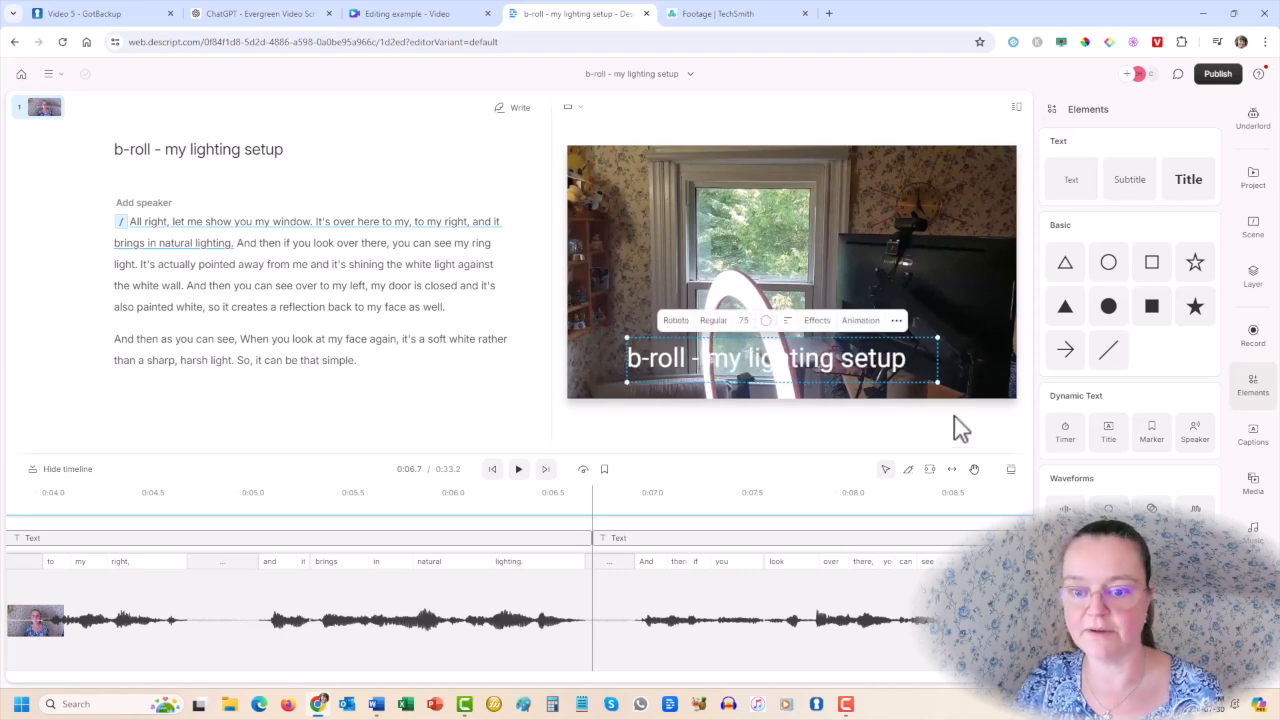
click(788, 322)
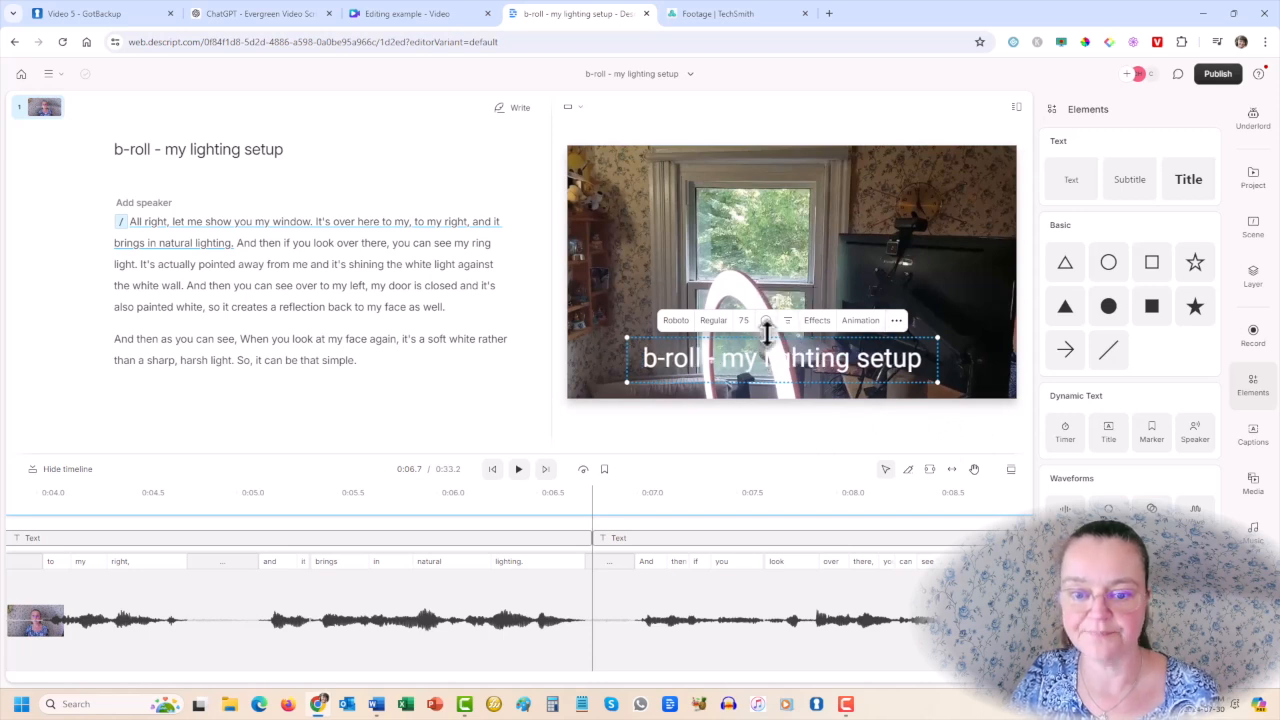
Step: Set the title text's fill colour to white and its font weight to Bold
click(766, 321)
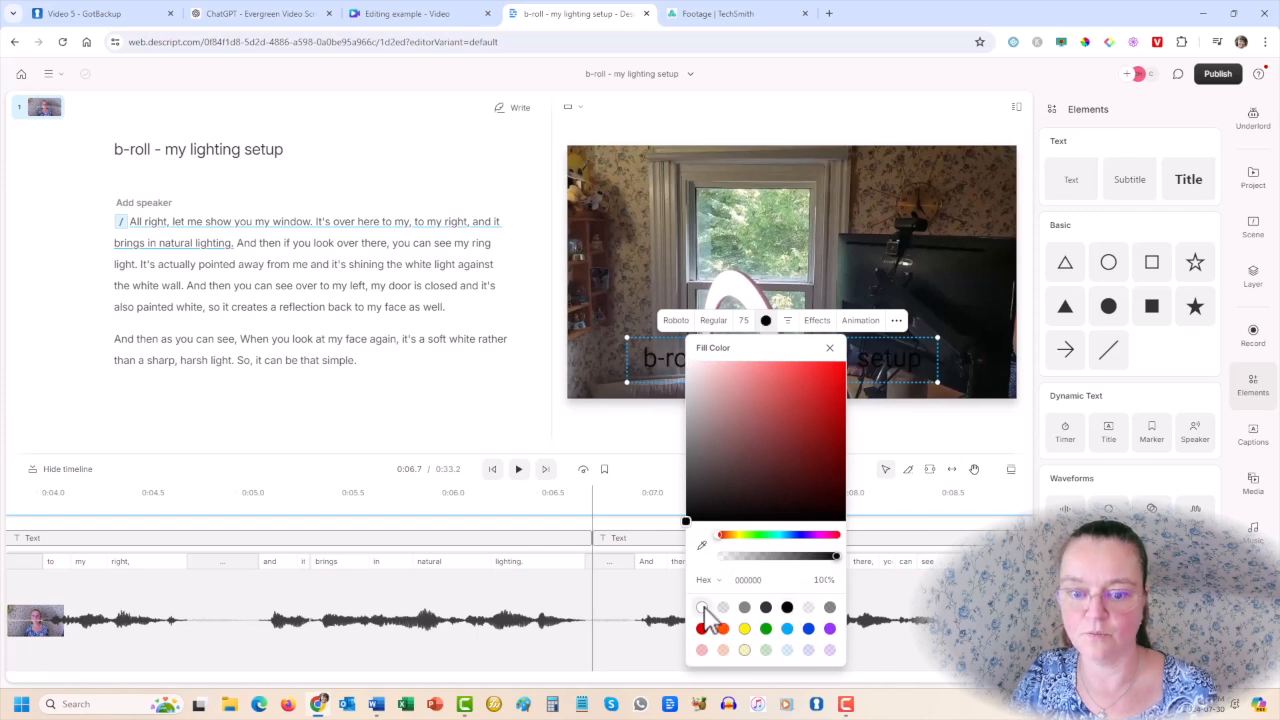
click(709, 320)
click(707, 320)
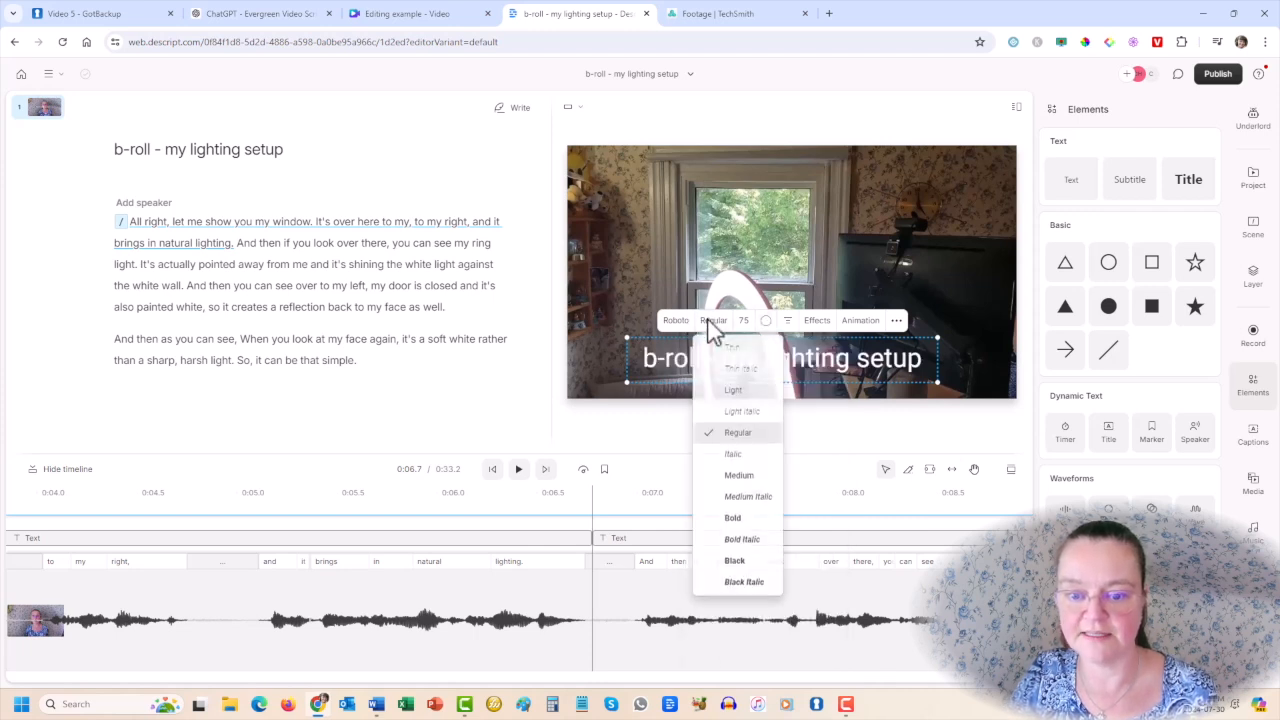
click(733, 518)
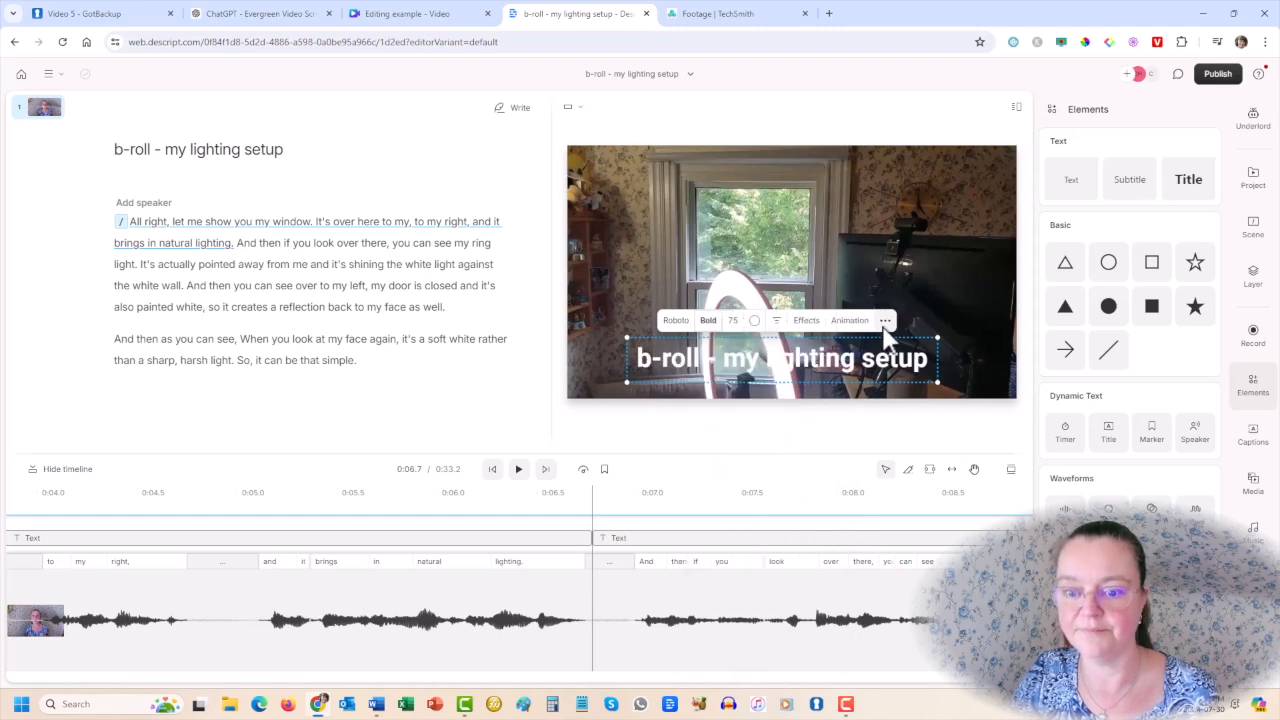
Step: Nudge the title slightly to the right, try a Shadow effect on it, and undo the effect
click(806, 322)
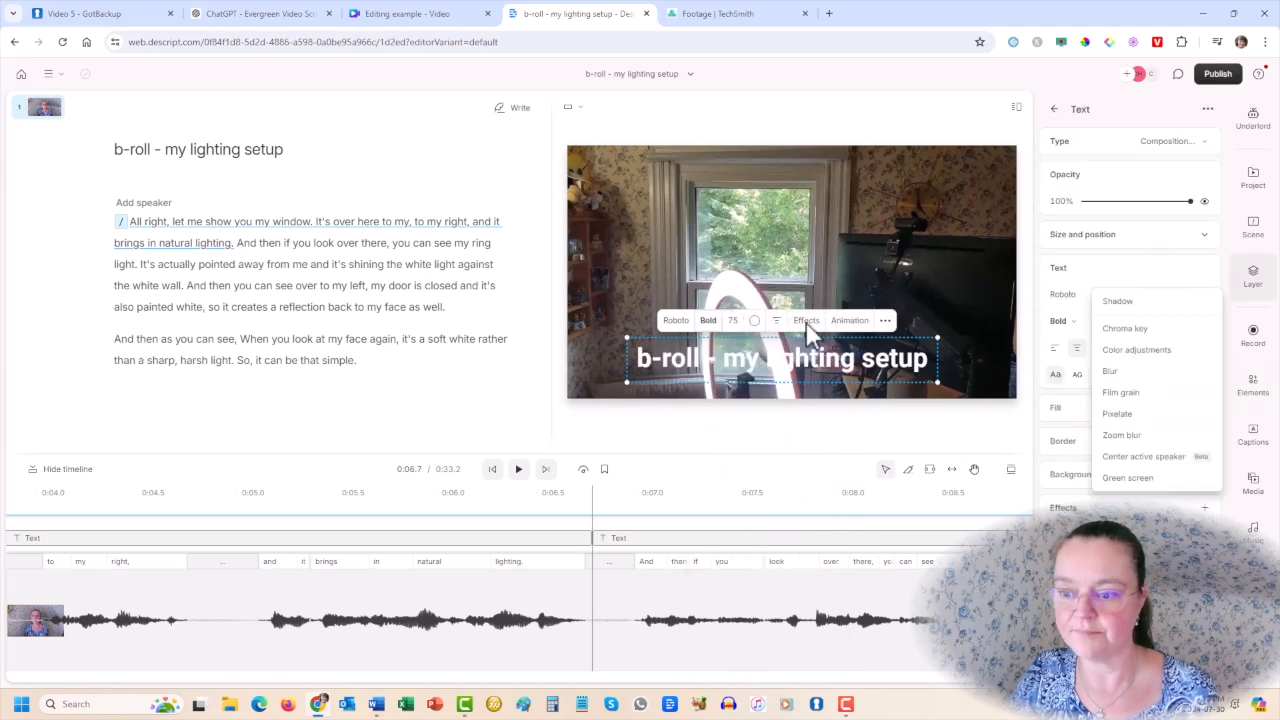
click(886, 322)
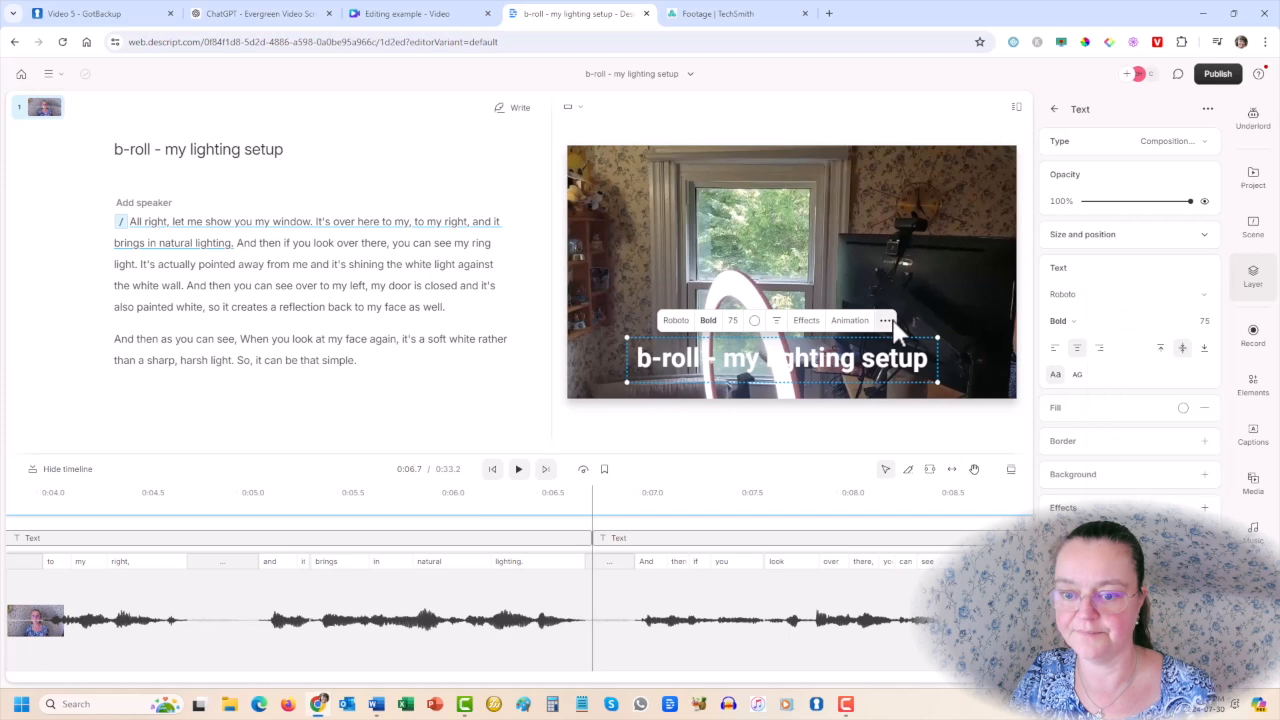
click(887, 321)
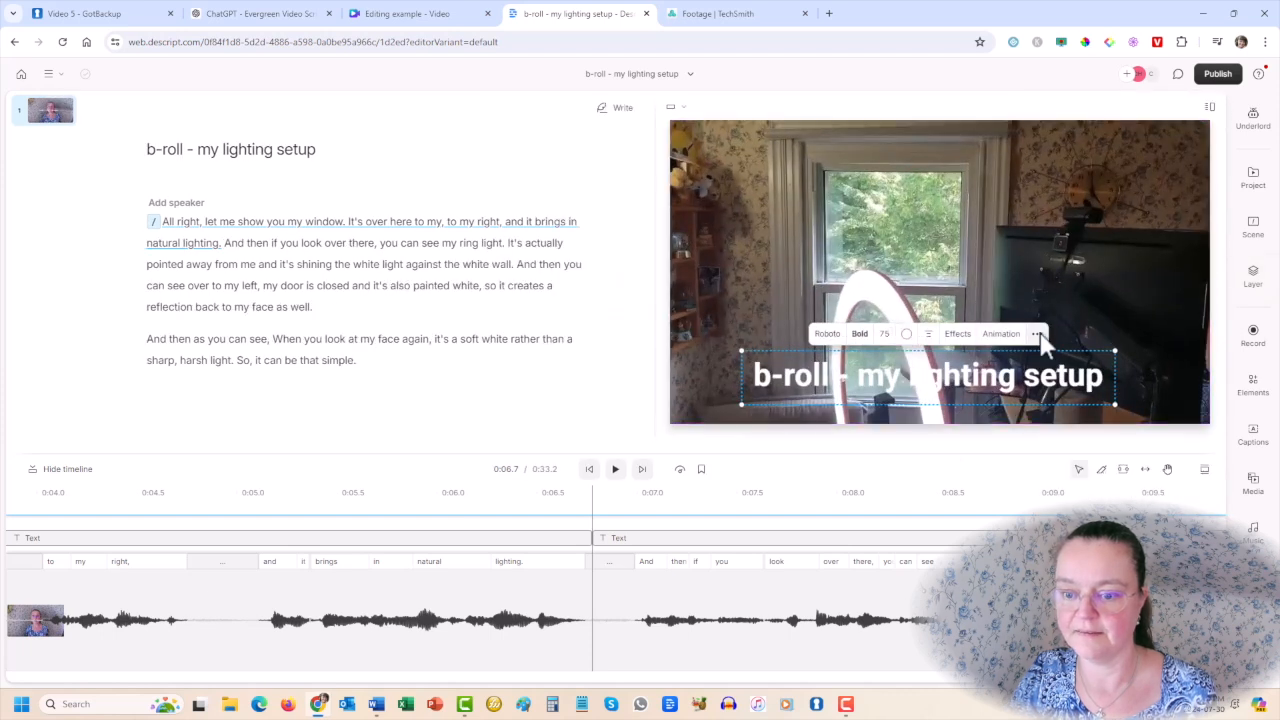
drag(1000, 383, 1012, 383)
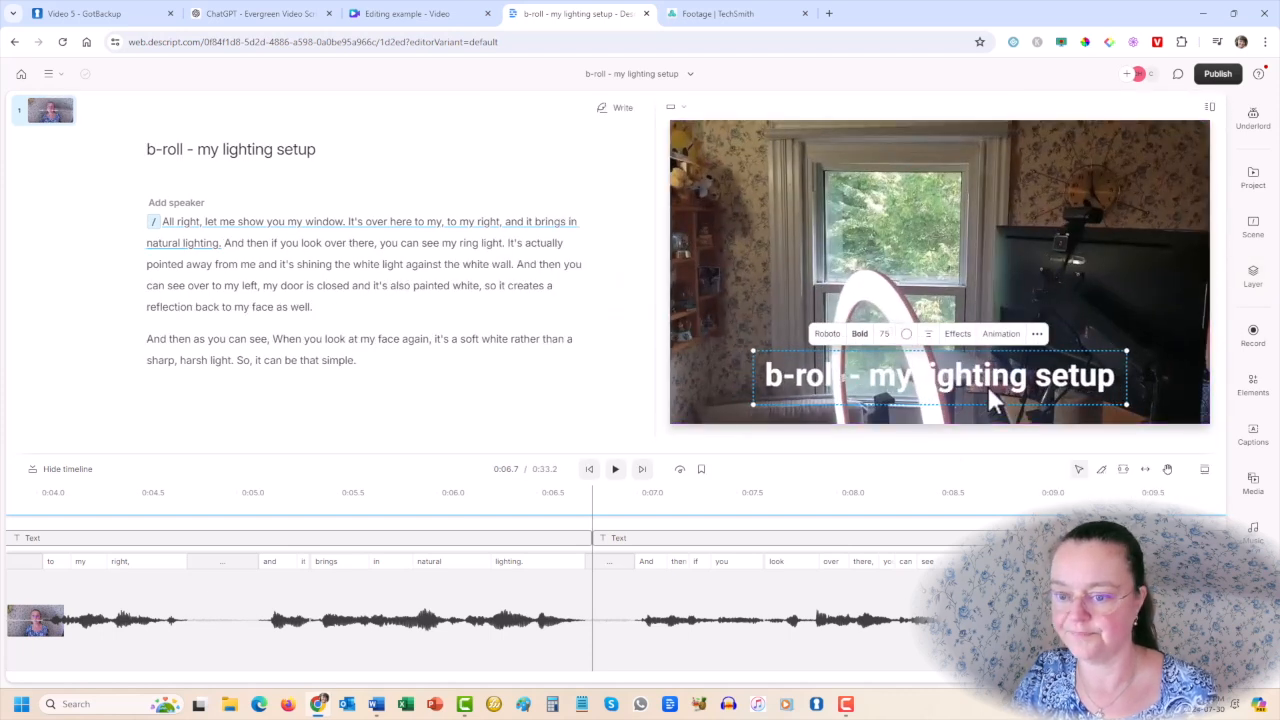
click(958, 335)
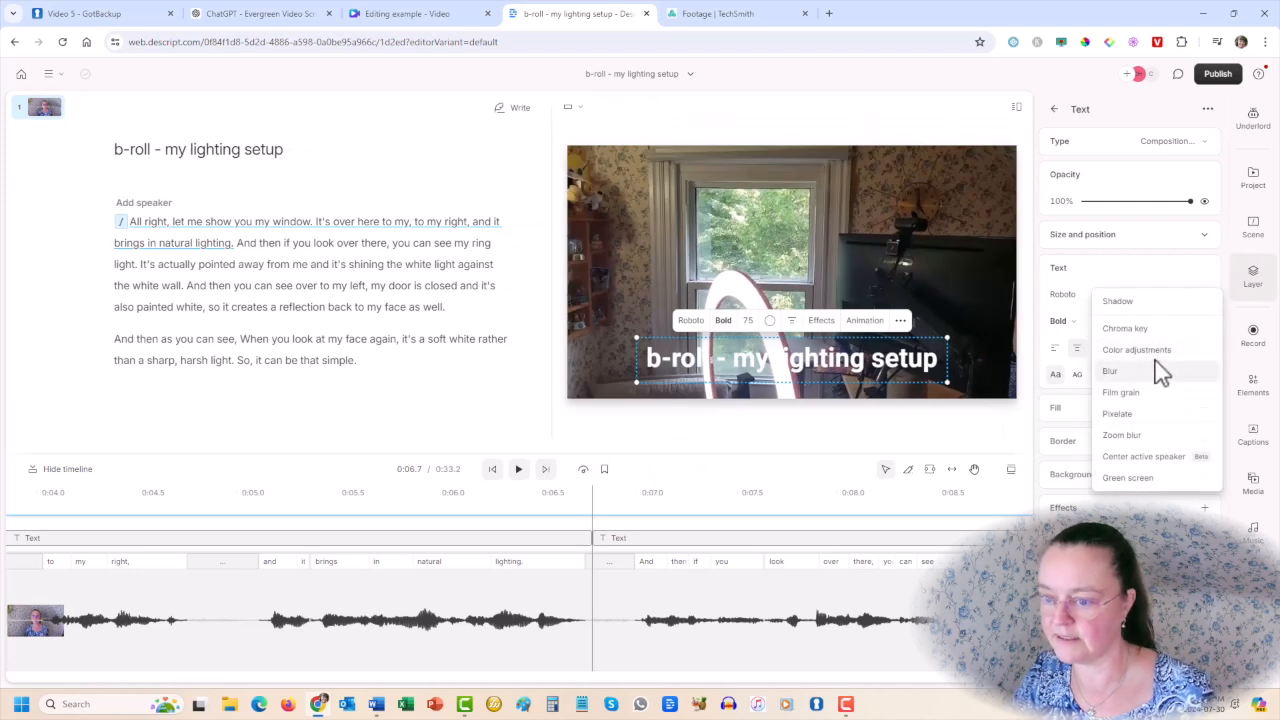
click(1124, 309)
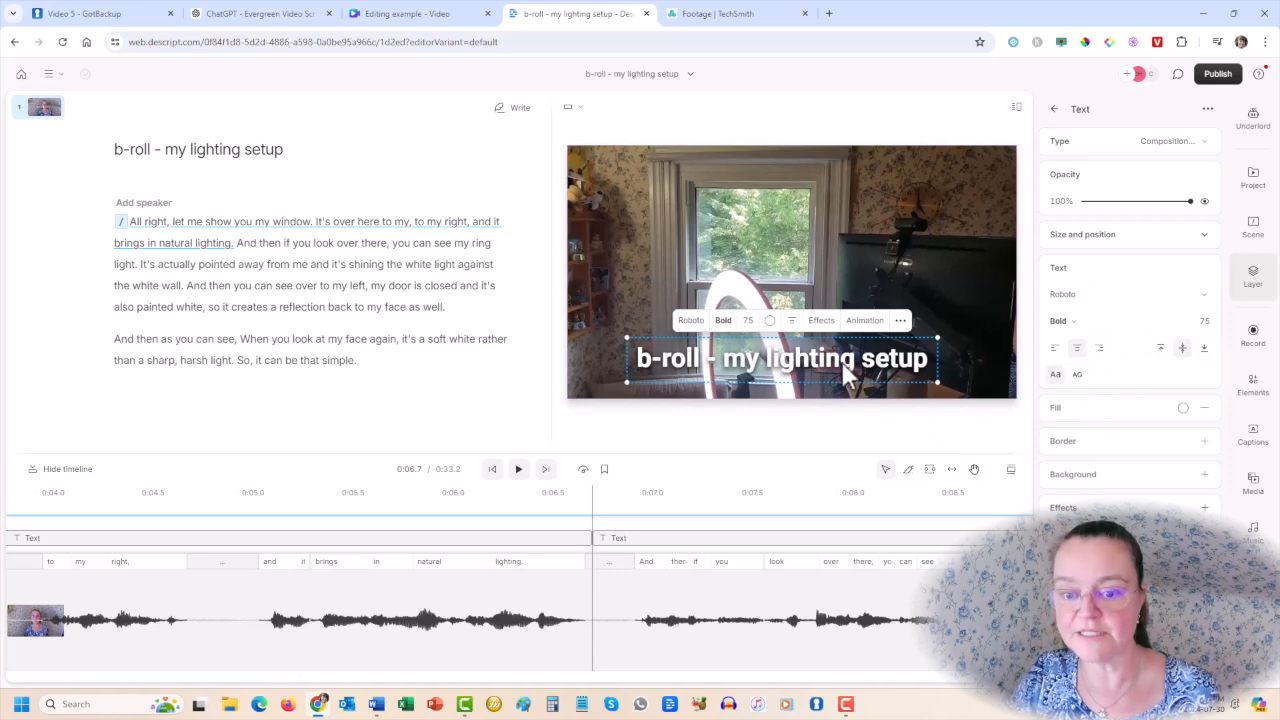
key(ctrl+z)
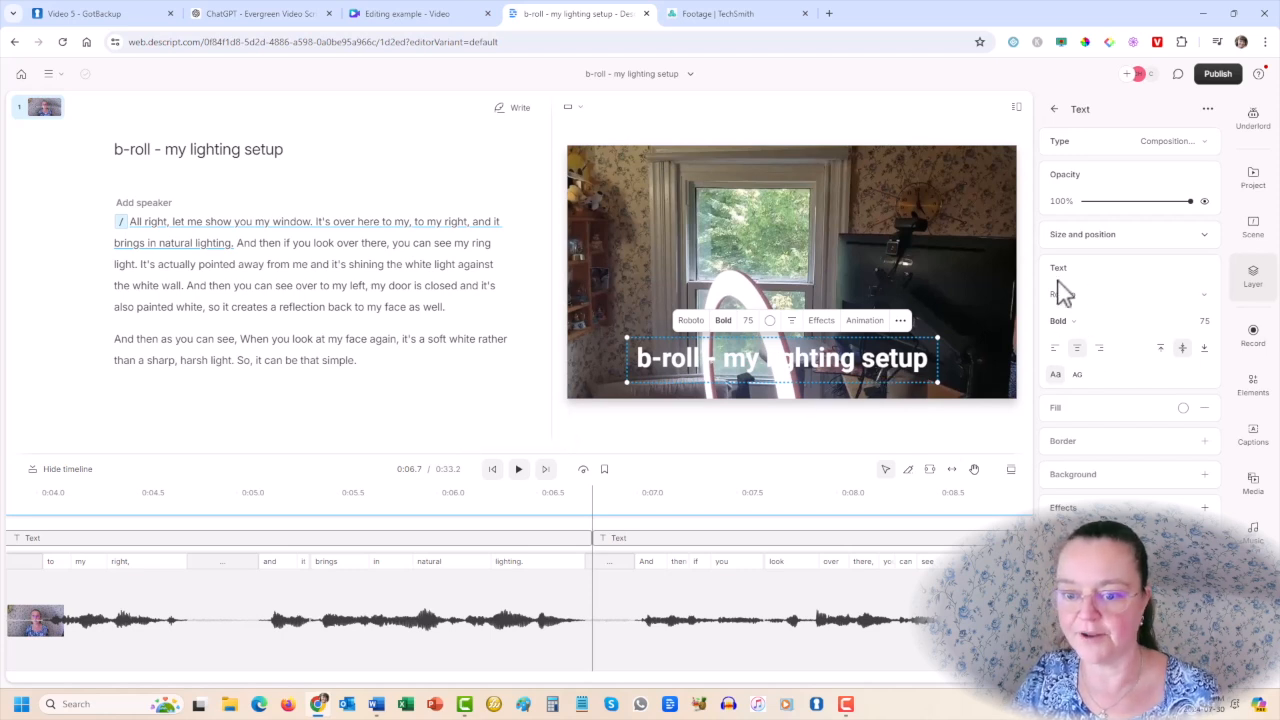
Step: Apply the Shadow effect to the title text again
click(900, 320)
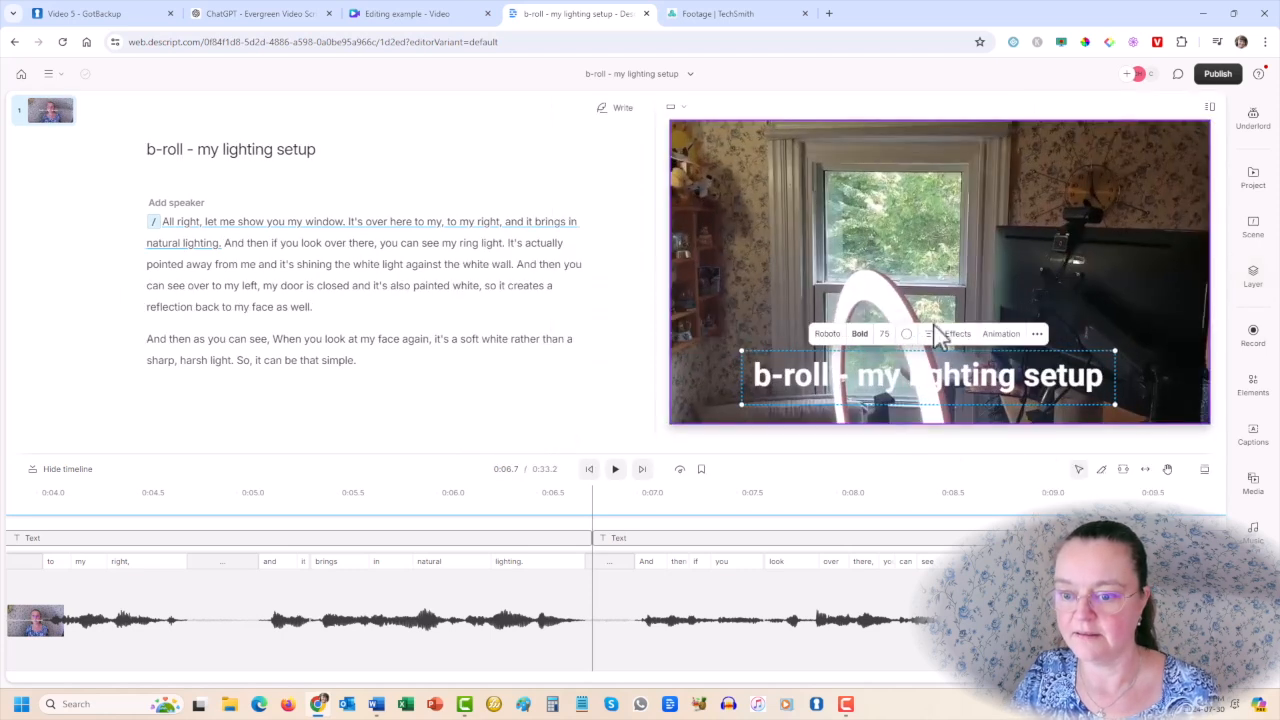
click(956, 336)
click(1117, 303)
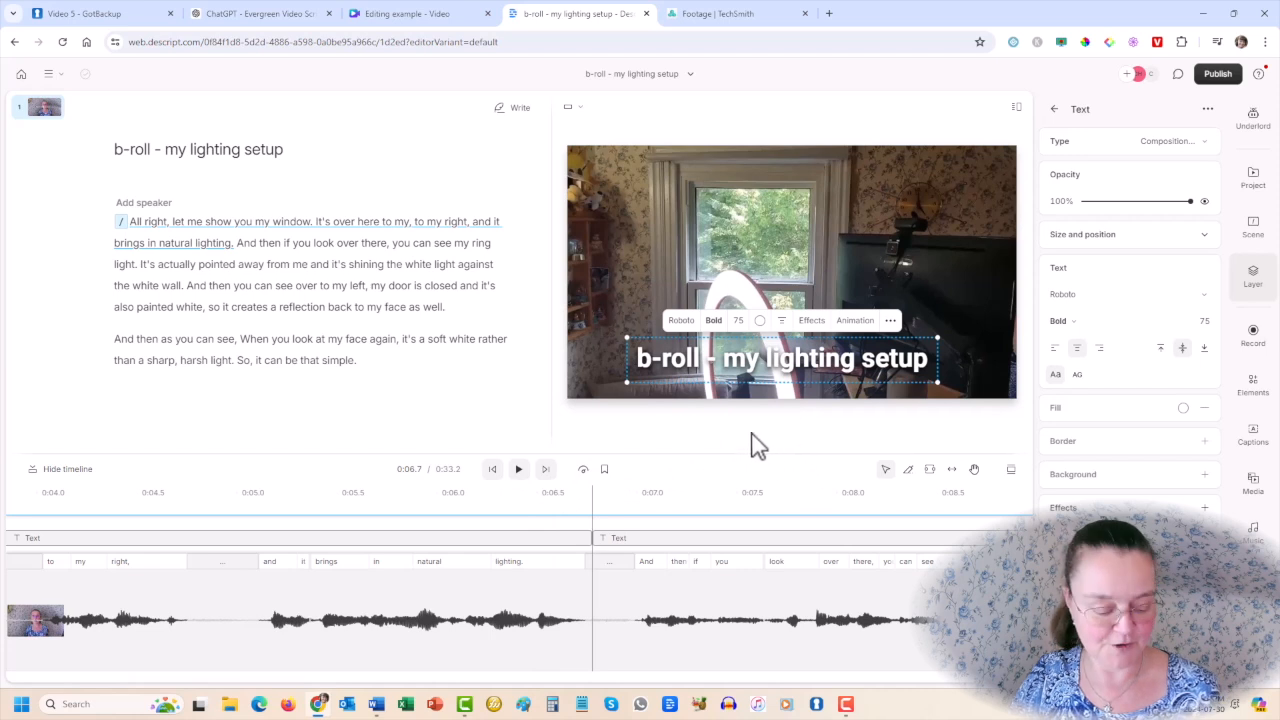
Step: Undo the title's formatting and layer split, and delete the title text from the video
key(ctrl+z)
key(ctrl+z)
key(ctrl+z)
key(ctrl+z)
key(ctrl+z)
key(ctrl+z)
key(ctrl+z)
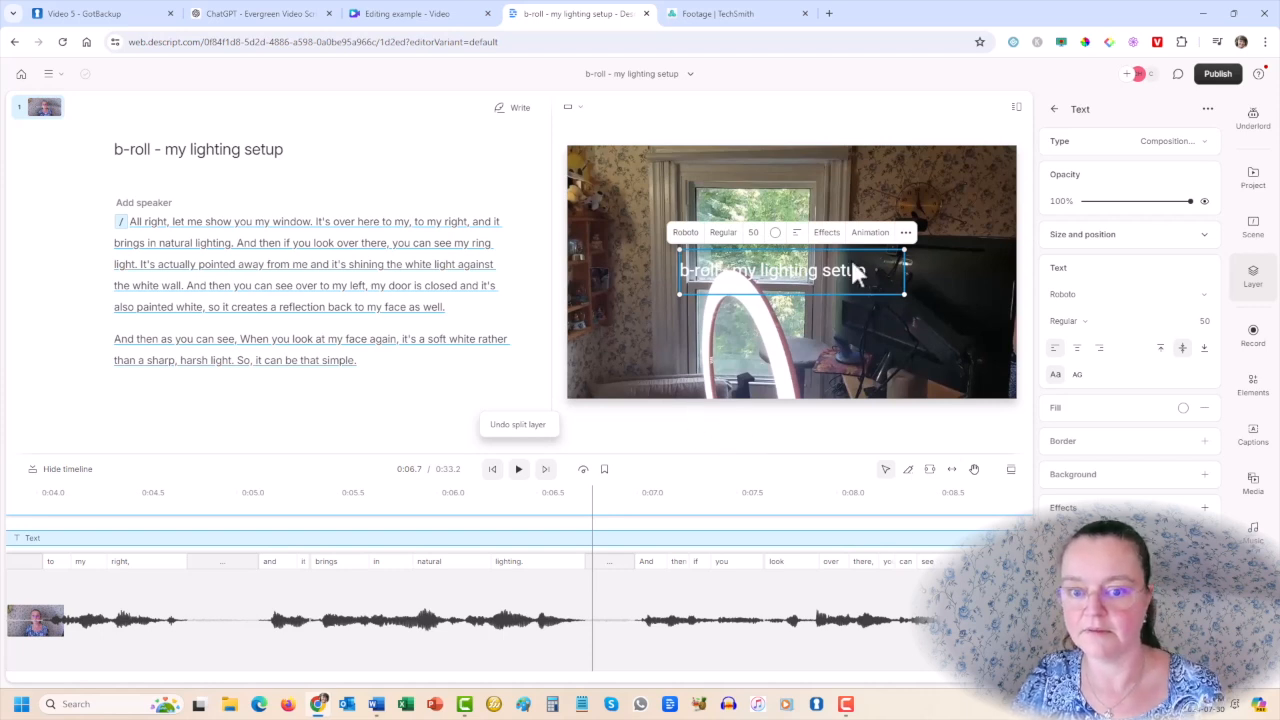
key(Delete)
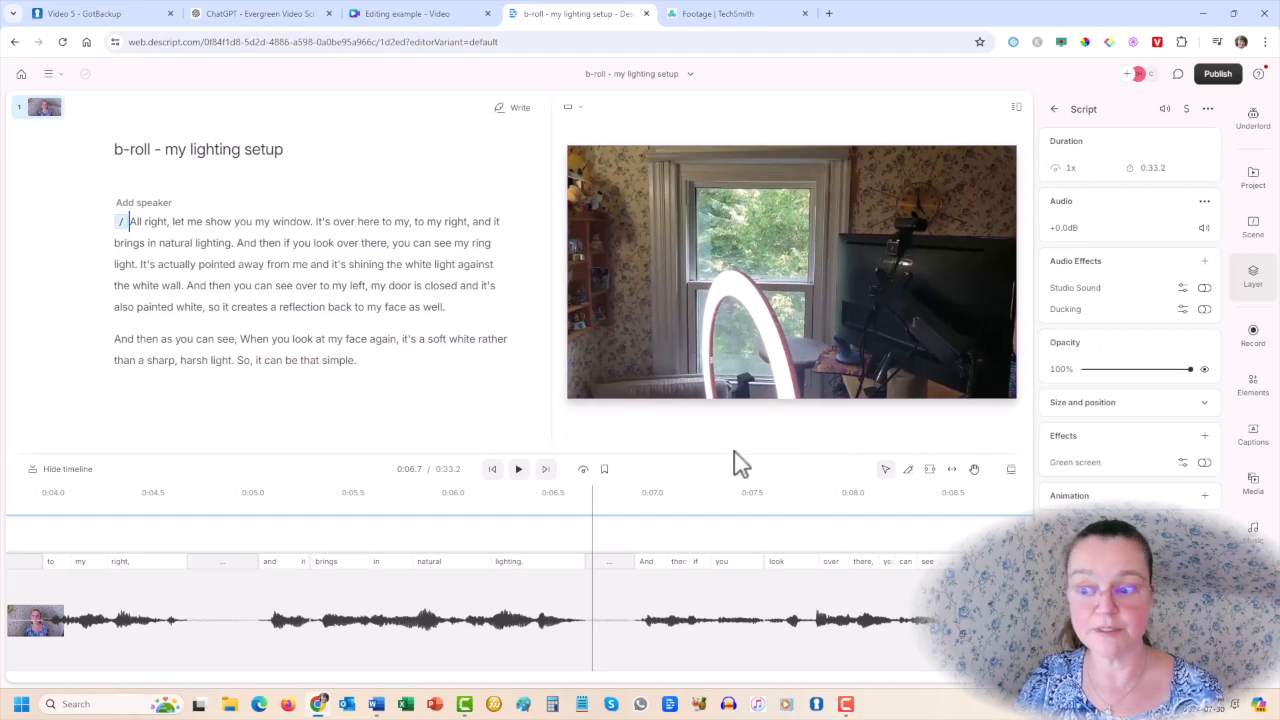
Step: Add captions in the Bold Italic: Green style to all scenes of the video
click(1252, 436)
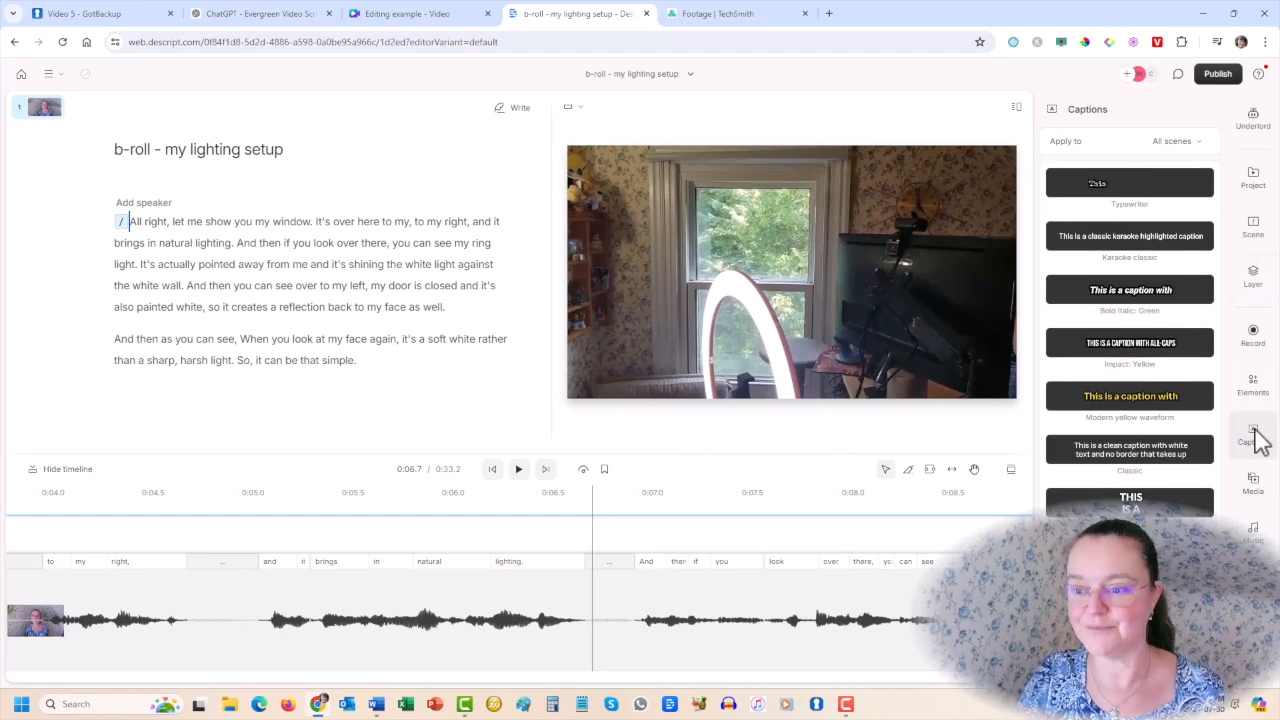
drag(1167, 290, 623, 409)
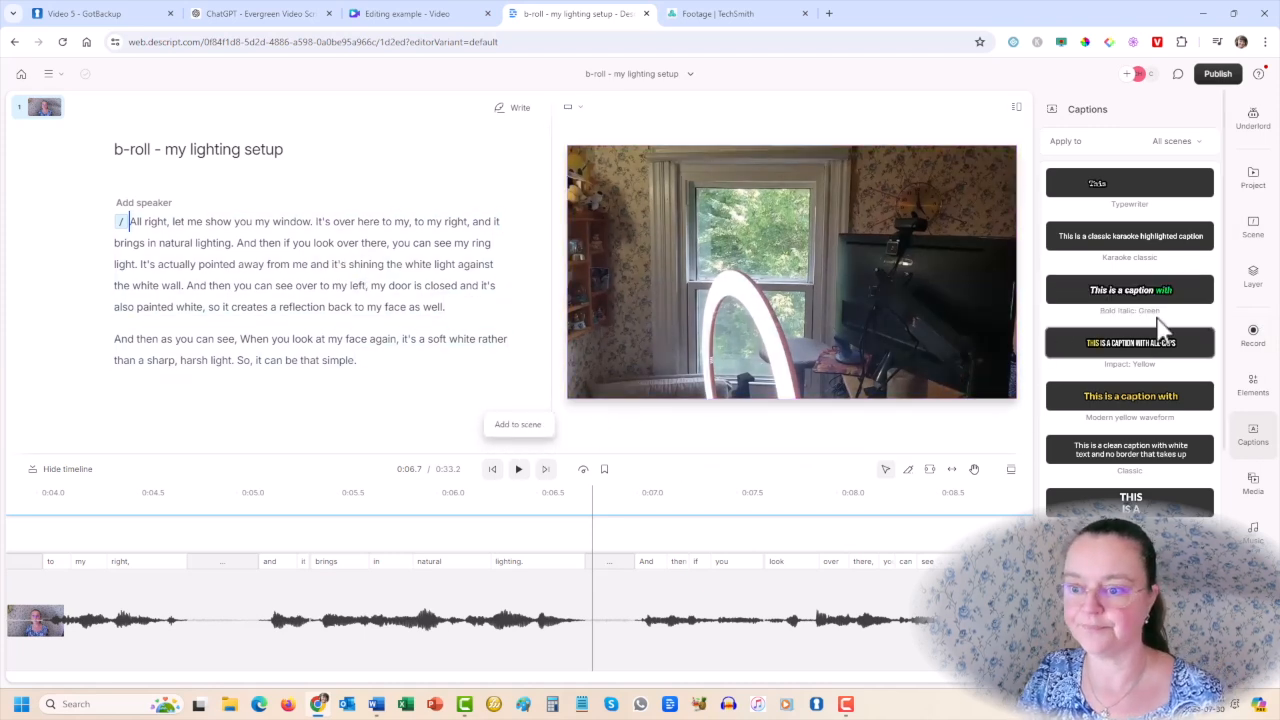
drag(1150, 300, 273, 258)
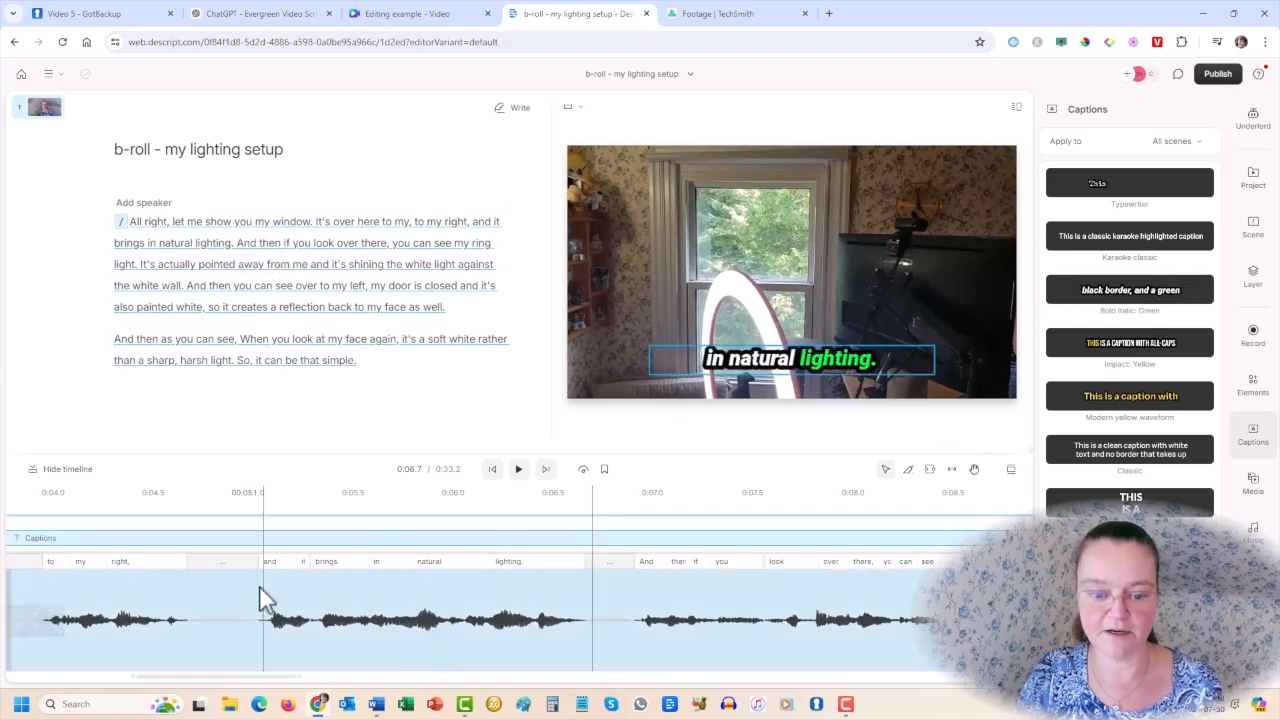
Step: Show the whole captions layer on the timeline and play the video from the start to about 0:06.8
click(809, 621)
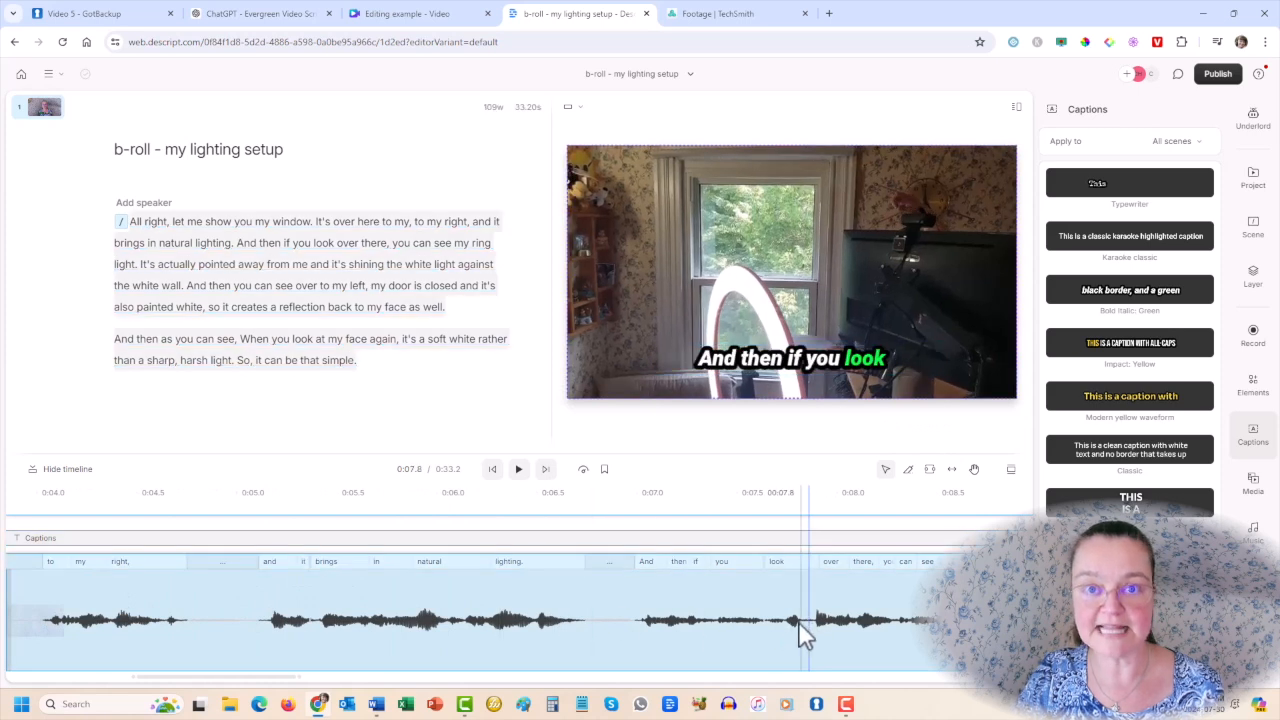
click(539, 543)
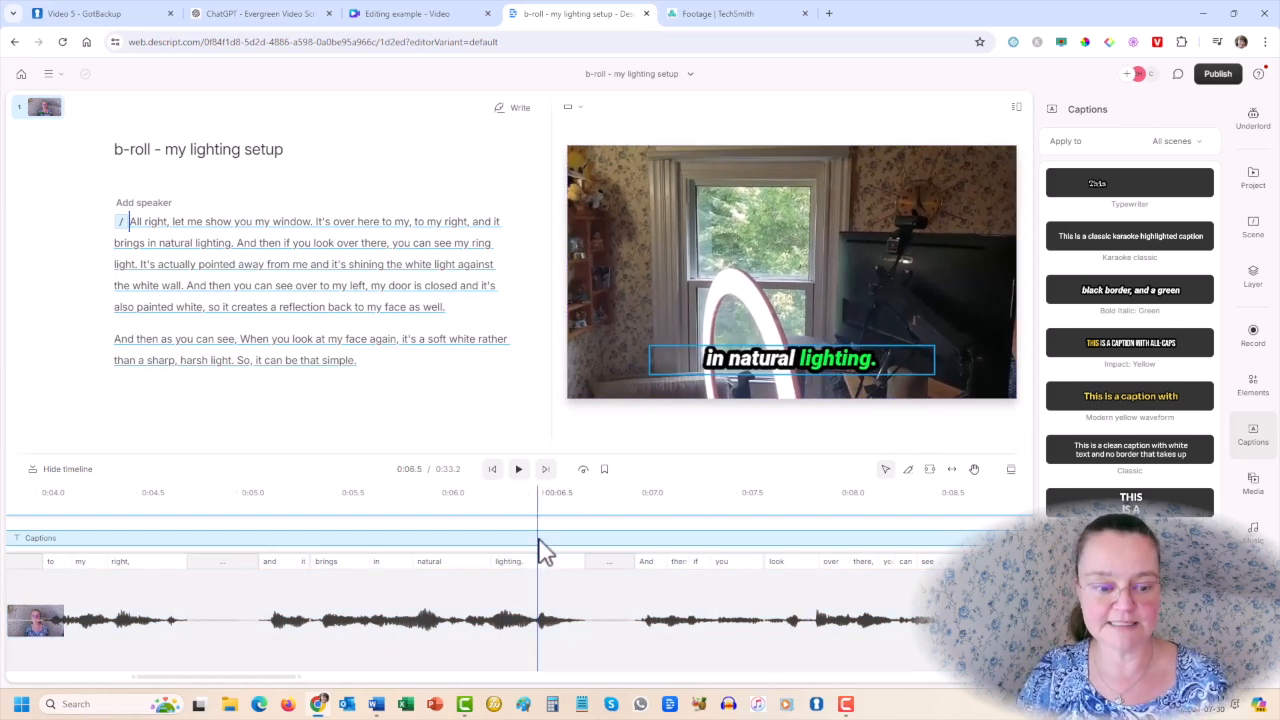
click(491, 470)
click(246, 630)
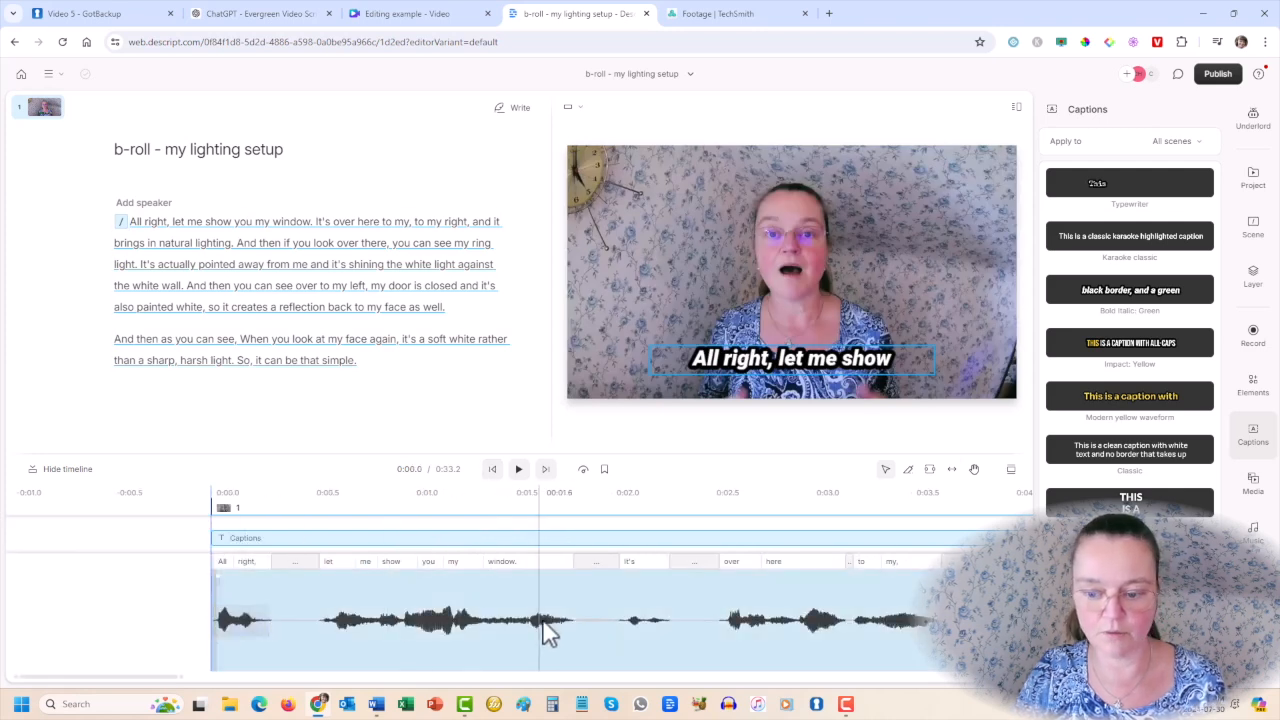
scroll(549, 628, down, 2)
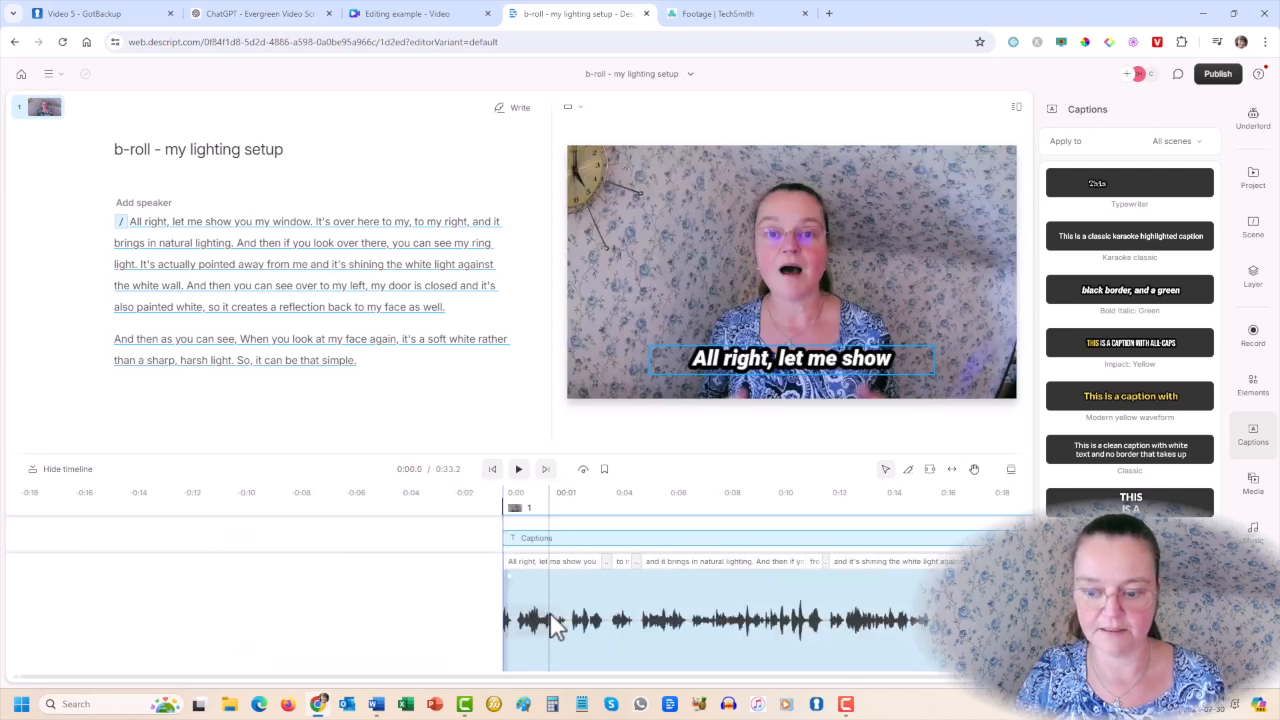
scroll(620, 626, right, 5)
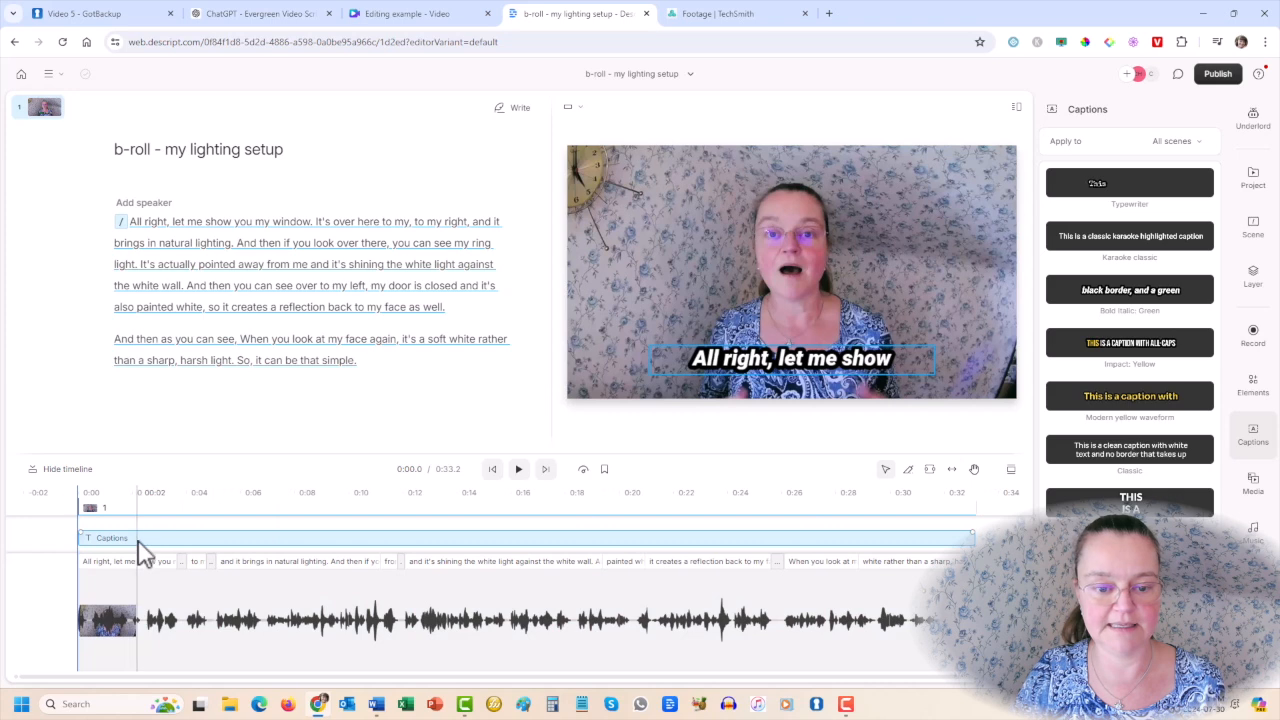
click(519, 469)
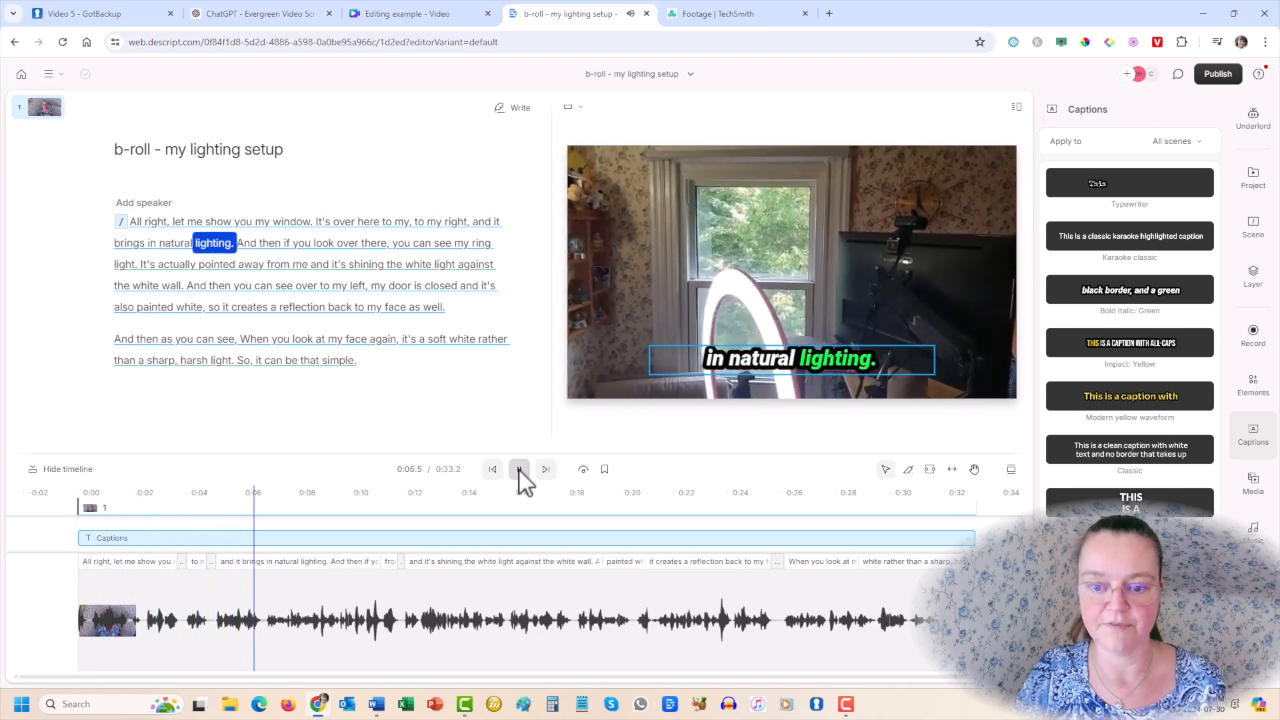
click(519, 469)
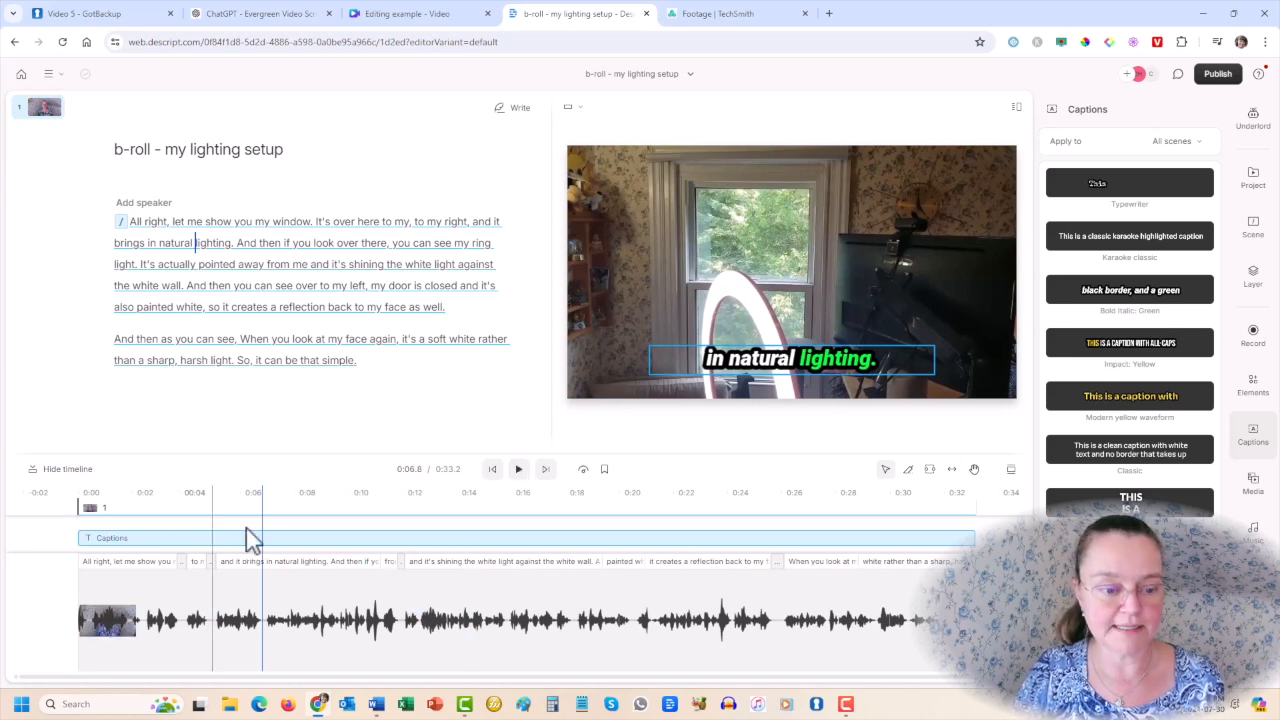
Step: Replay the passage around 0:05 and trim the start of the captions layer to about 0:05.7, at "in natural lighting"
click(229, 508)
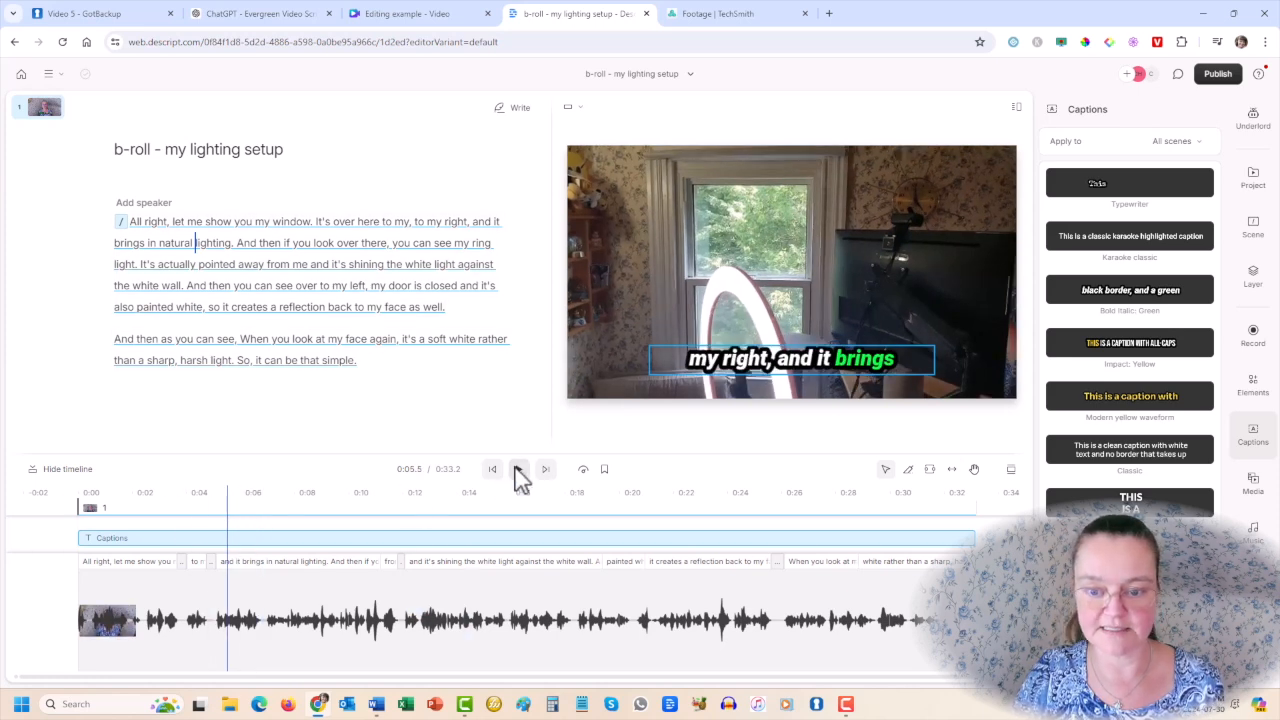
click(518, 469)
click(210, 503)
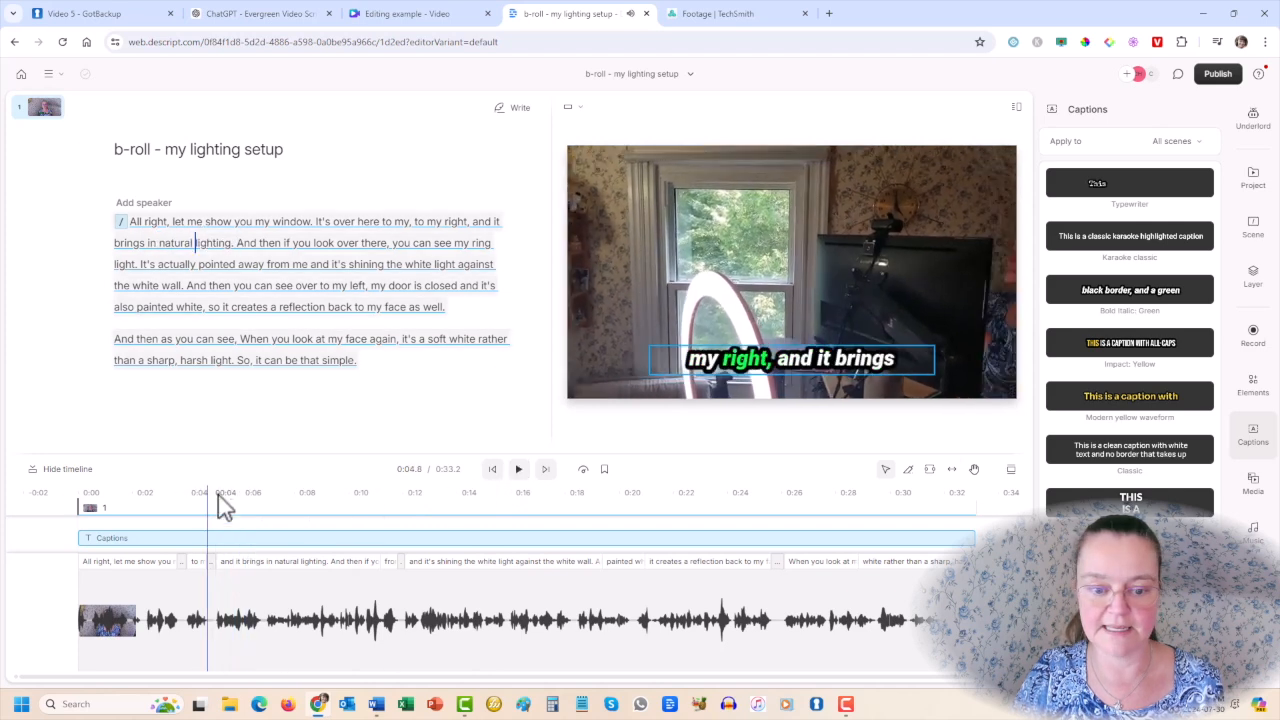
click(519, 470)
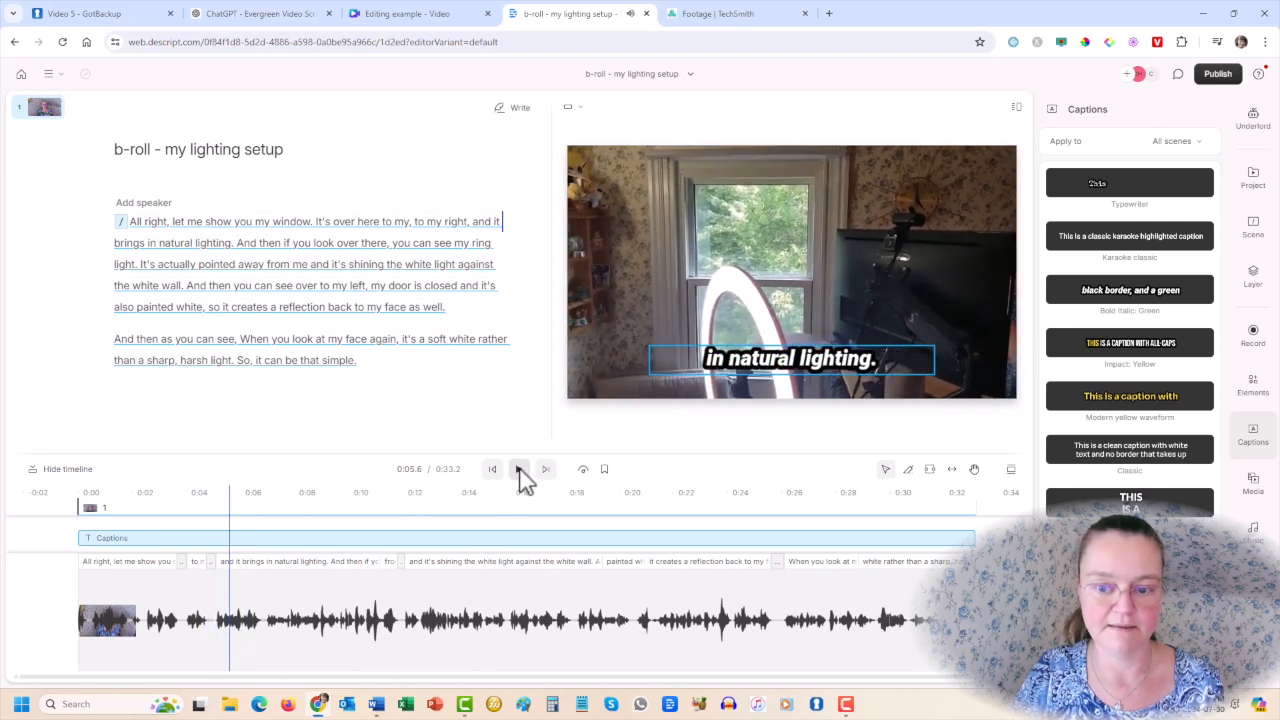
click(519, 470)
click(228, 500)
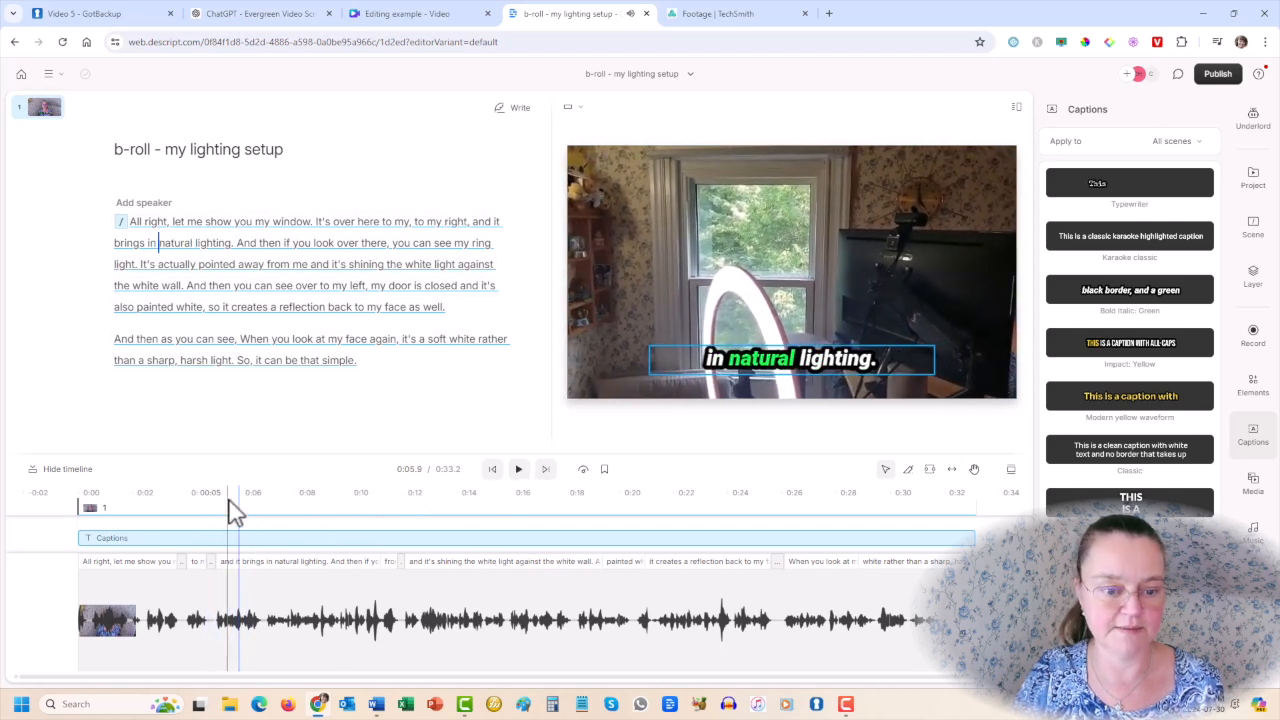
click(519, 470)
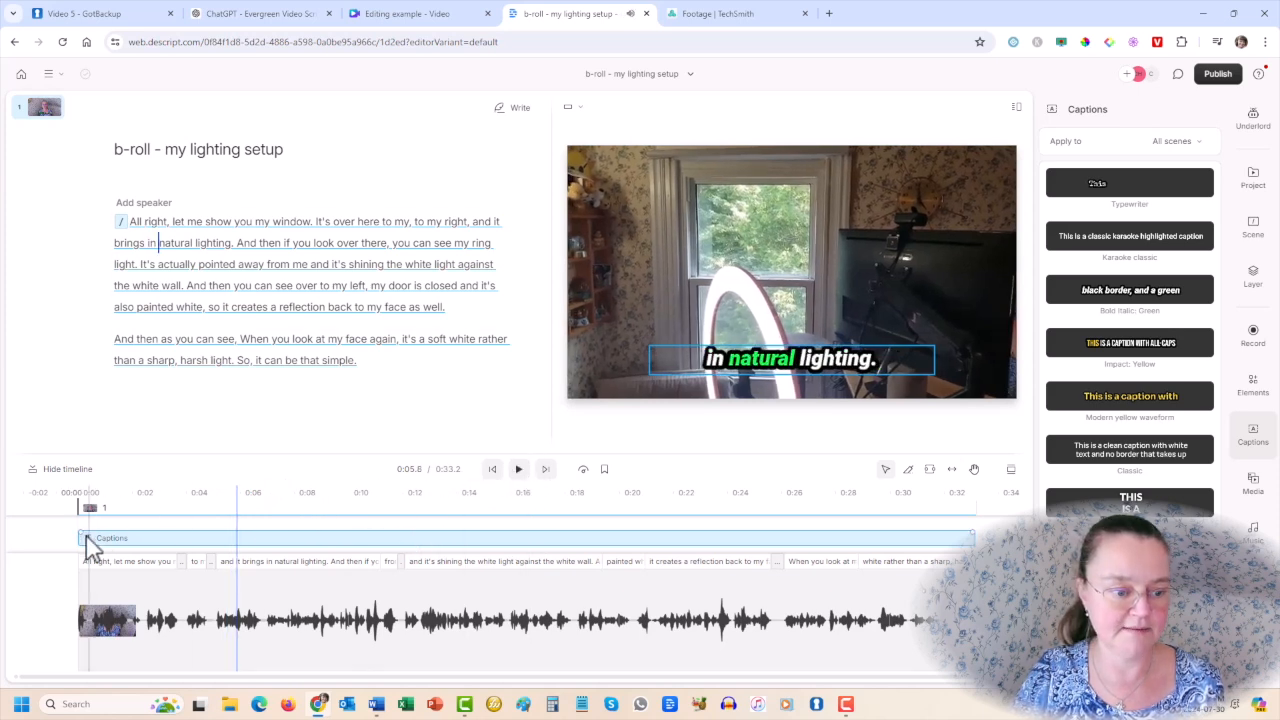
drag(85, 537, 241, 527)
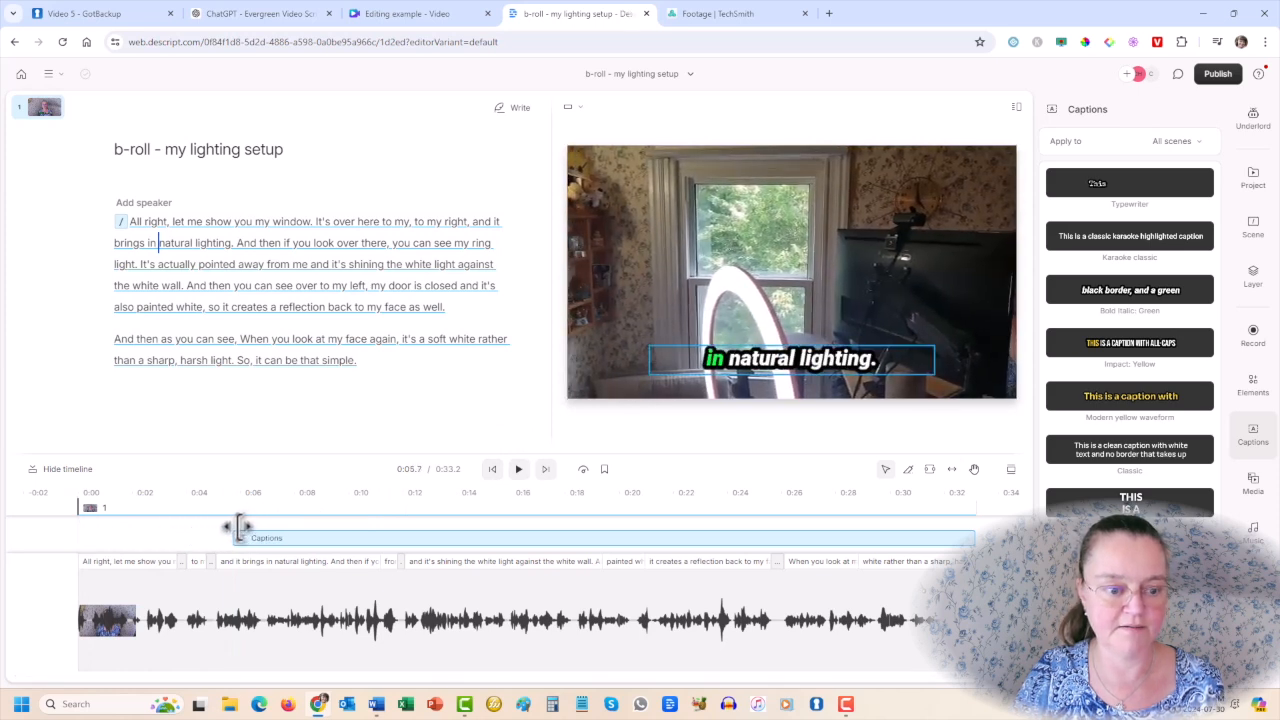
Step: Preview the trimmed captions, split their layer at about 0:06.5, and trim the second part to start at about 0:08.5
click(212, 506)
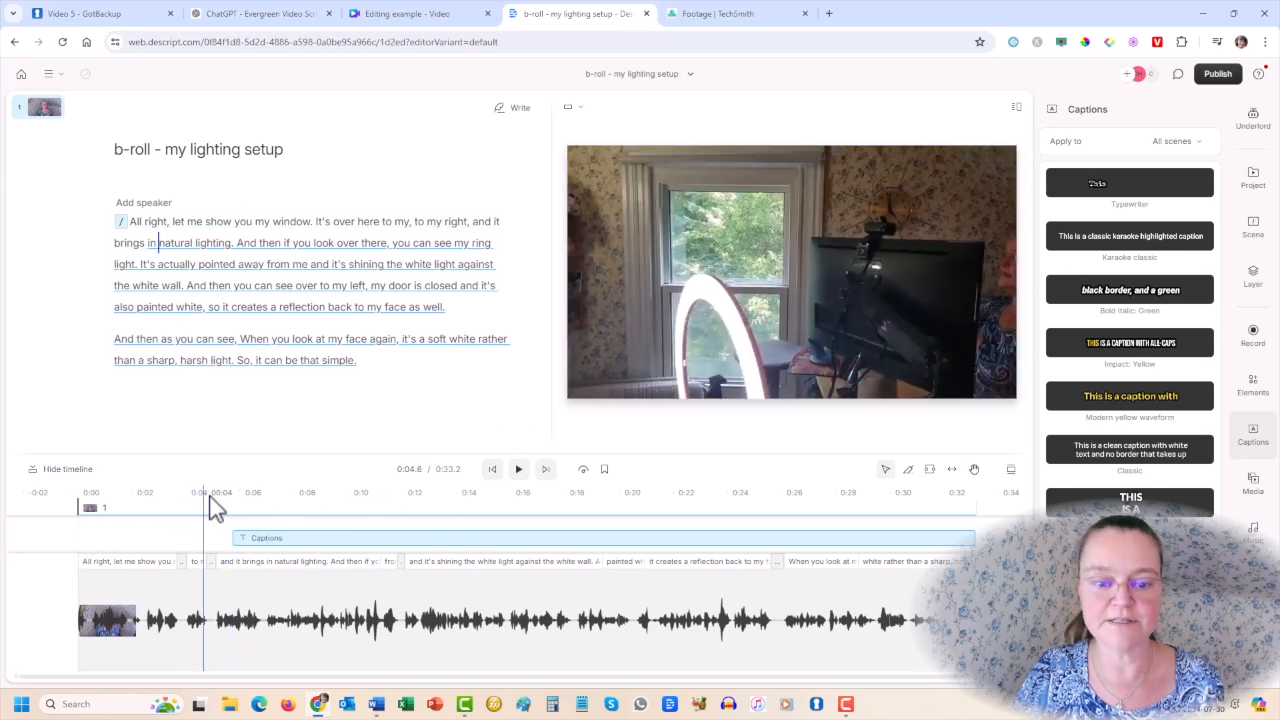
click(518, 470)
click(518, 470)
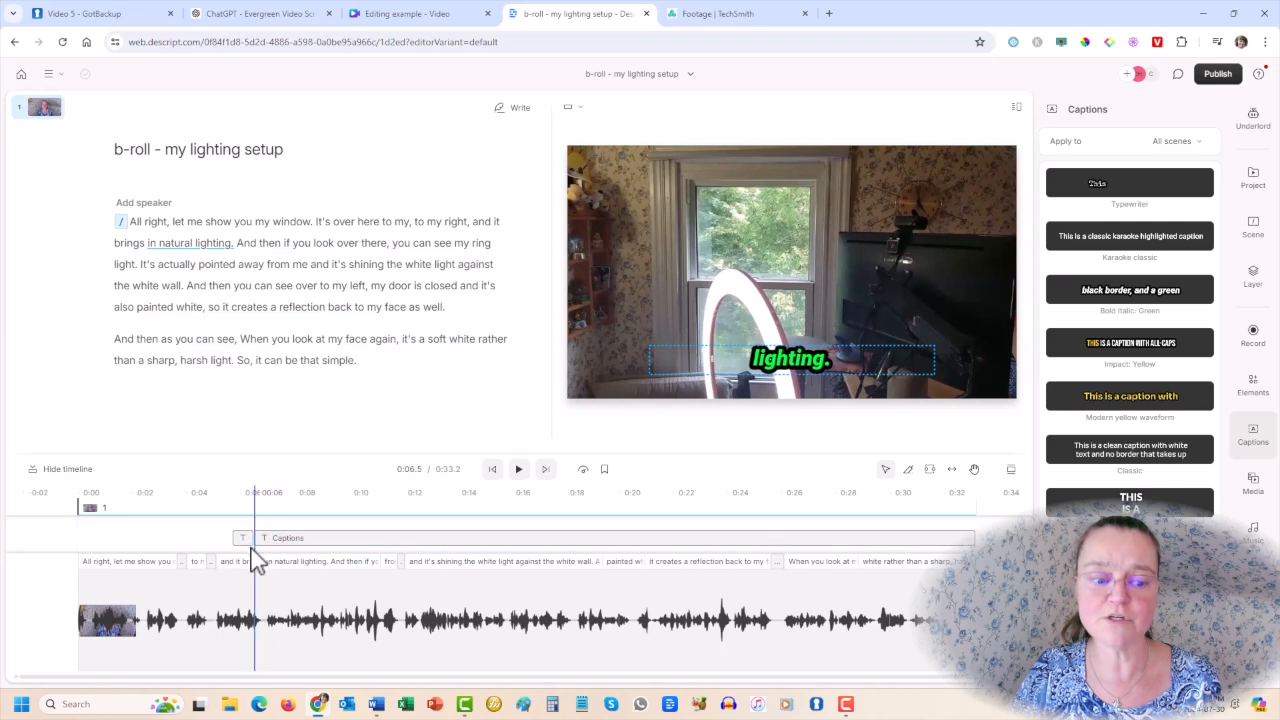
drag(260, 537, 310, 537)
Step: Play the video from about 0:05.3 to 0:09.2 to check the gap between the two caption segments
click(223, 494)
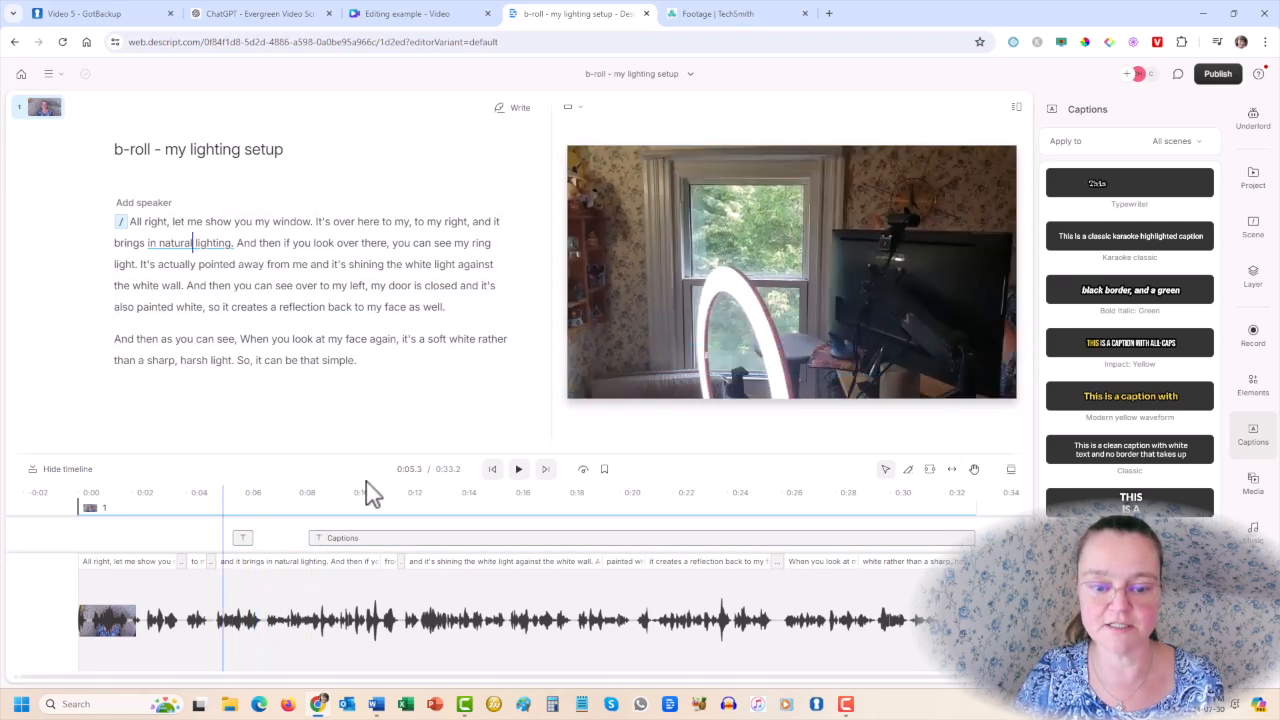
click(519, 469)
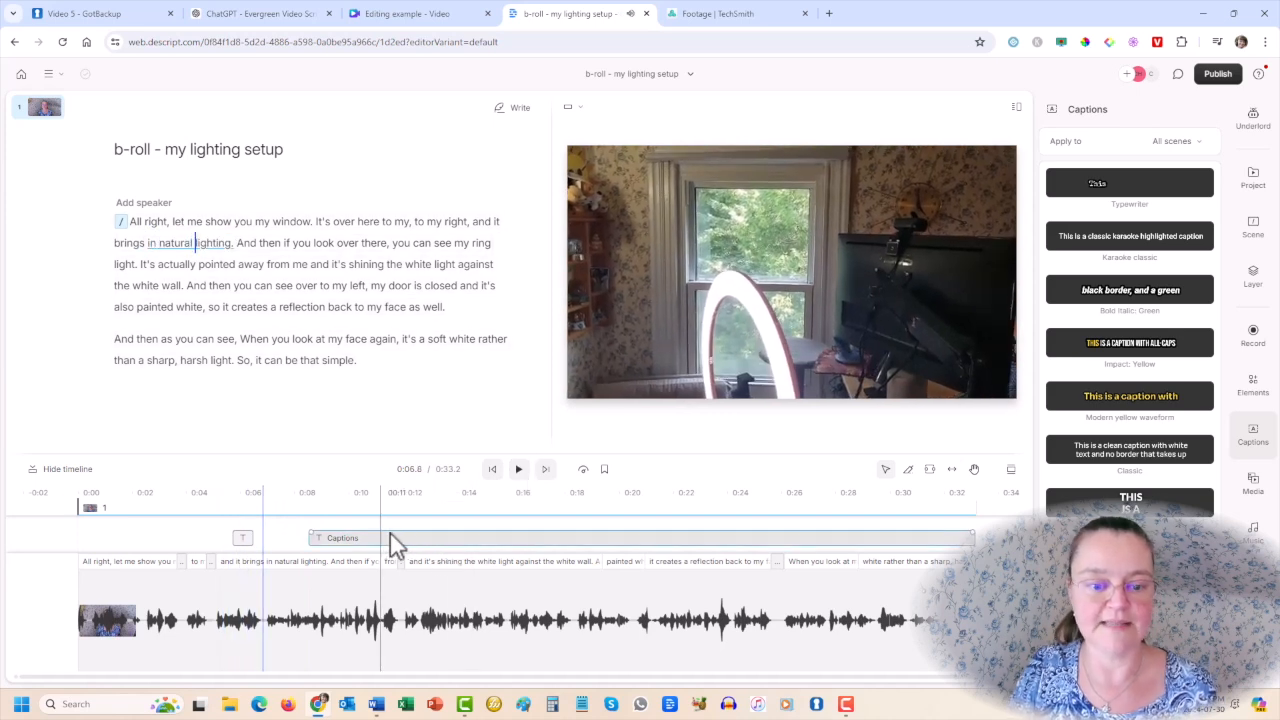
click(519, 470)
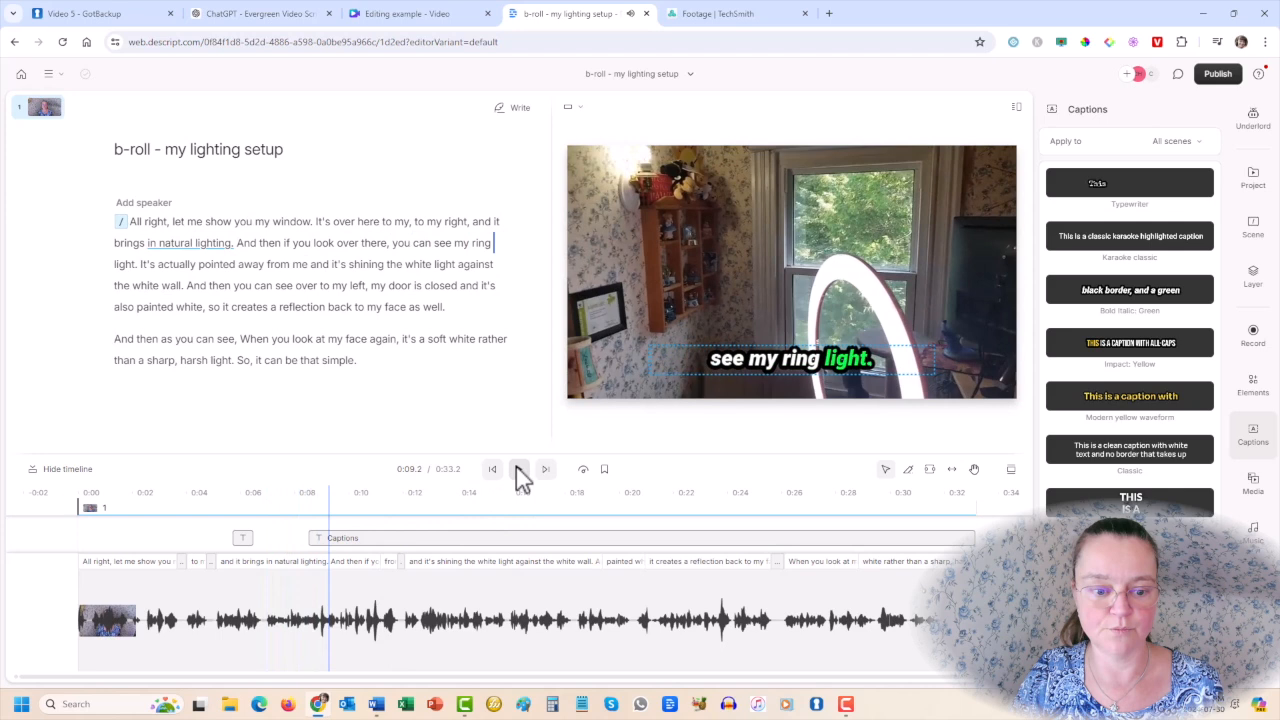
Step: Trim the start of the second caption segment to about 0:08.7 and replay the "my ring light" passage
drag(314, 538, 315, 538)
click(519, 469)
click(519, 469)
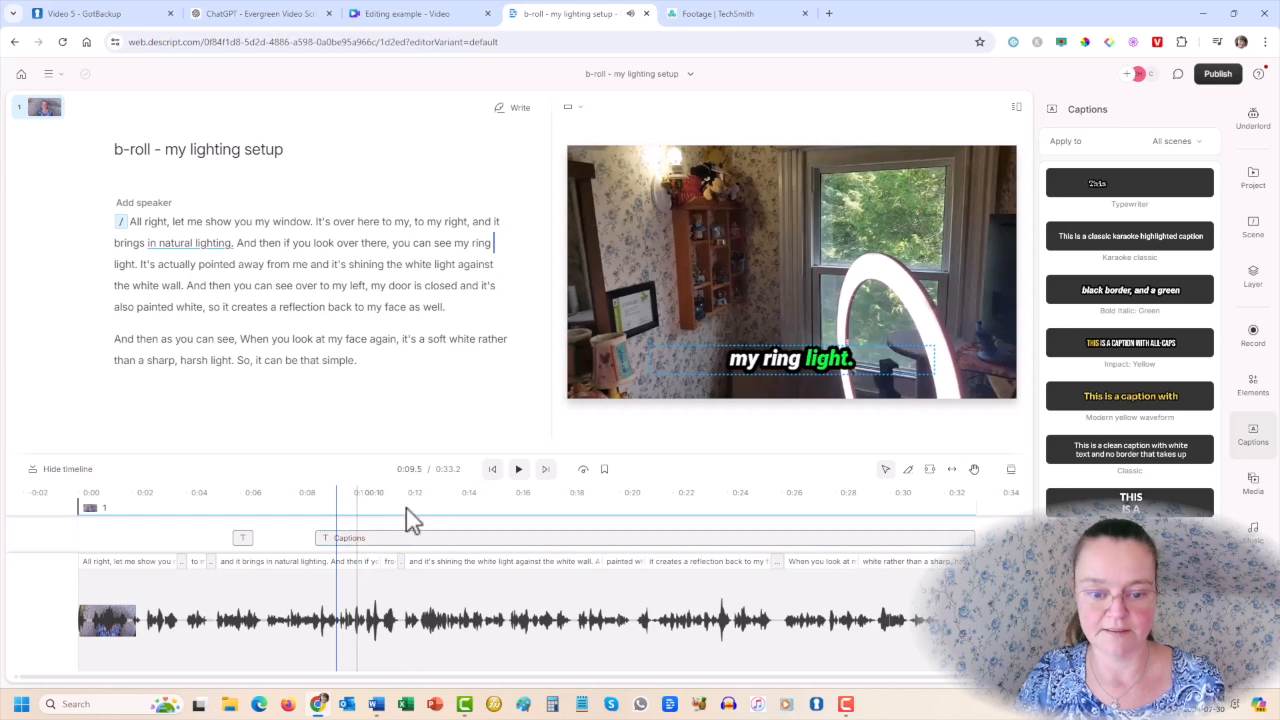
click(519, 472)
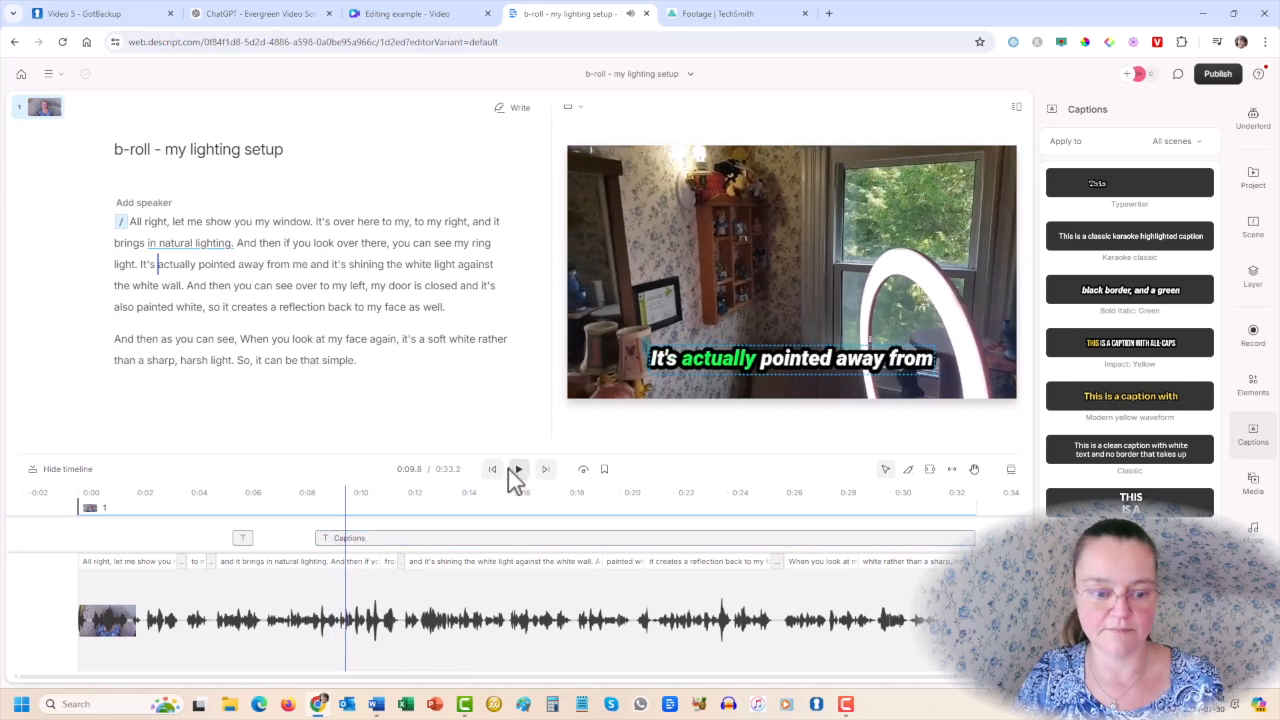
click(318, 510)
click(519, 476)
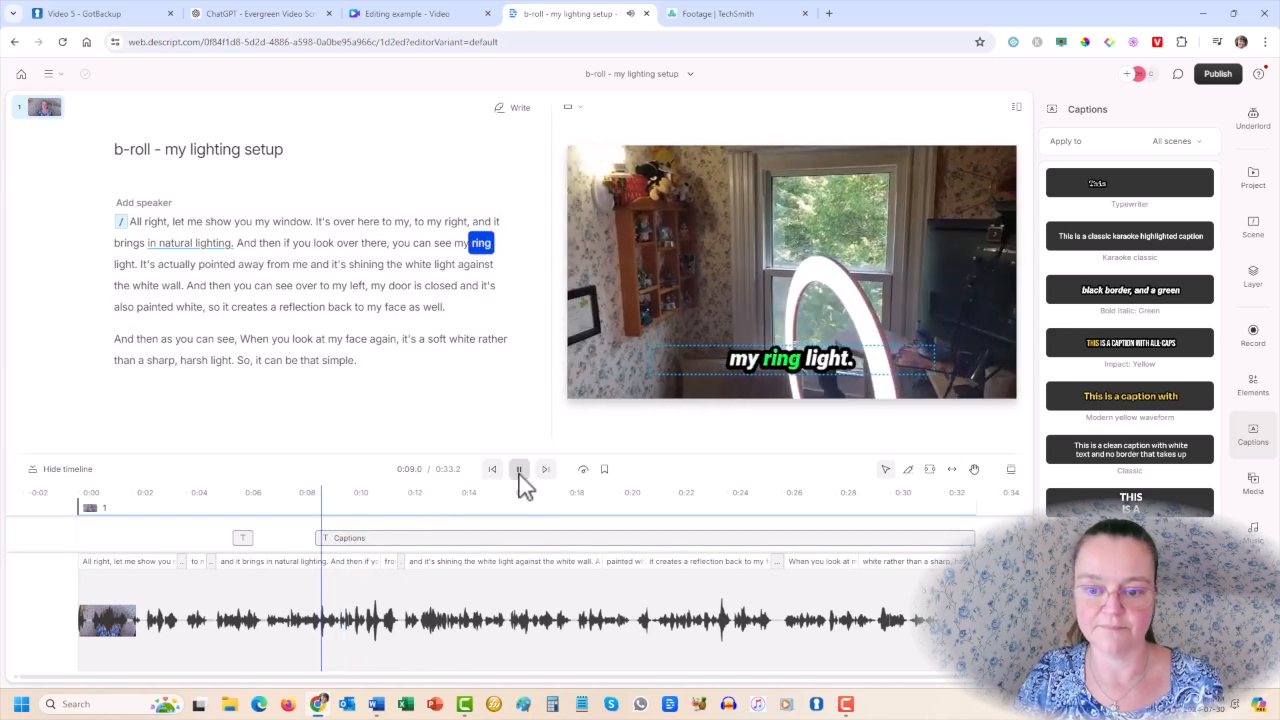
click(519, 476)
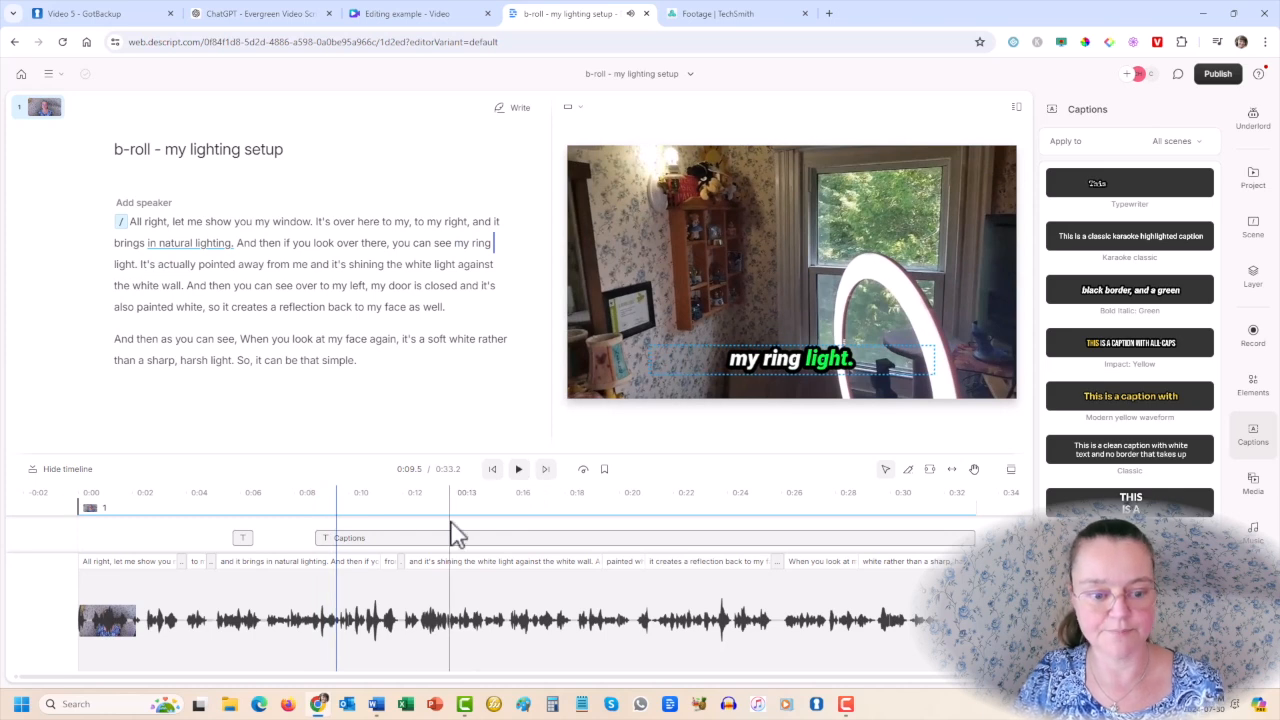
Step: Split the second caption segment at about 0:10.7 and trim the part after the split to start at about 0:13.9
click(370, 540)
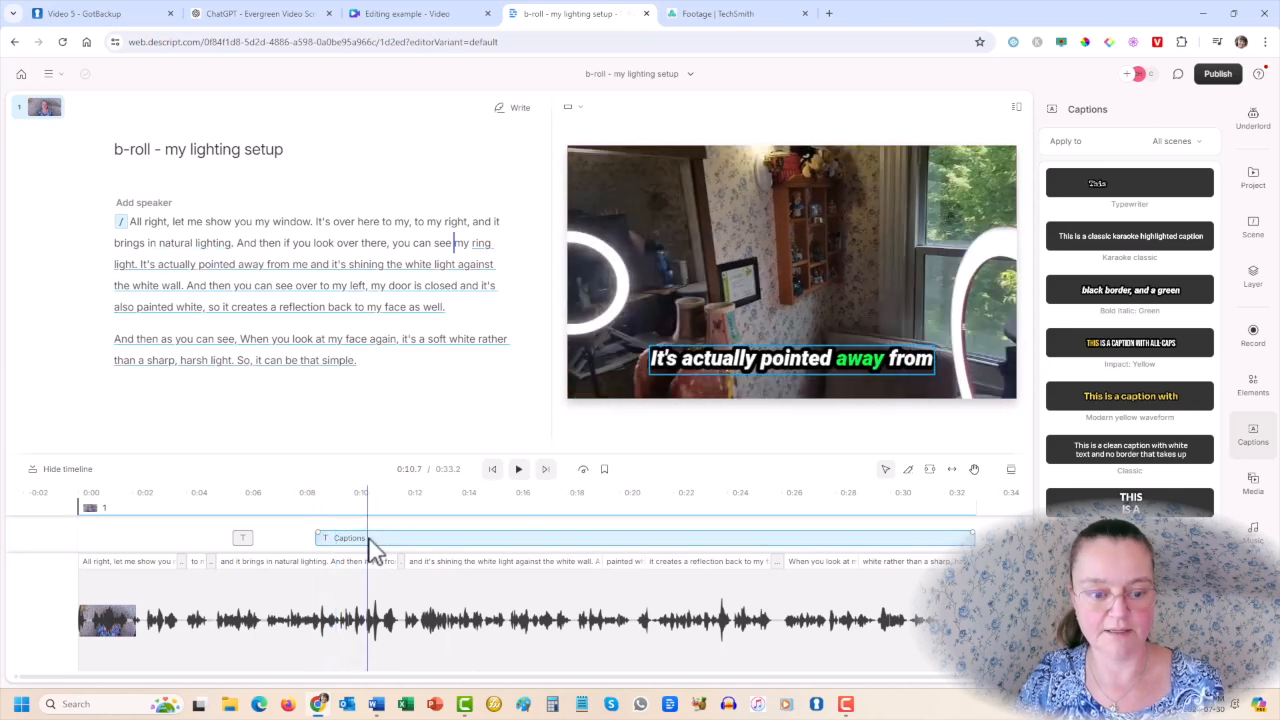
key(s)
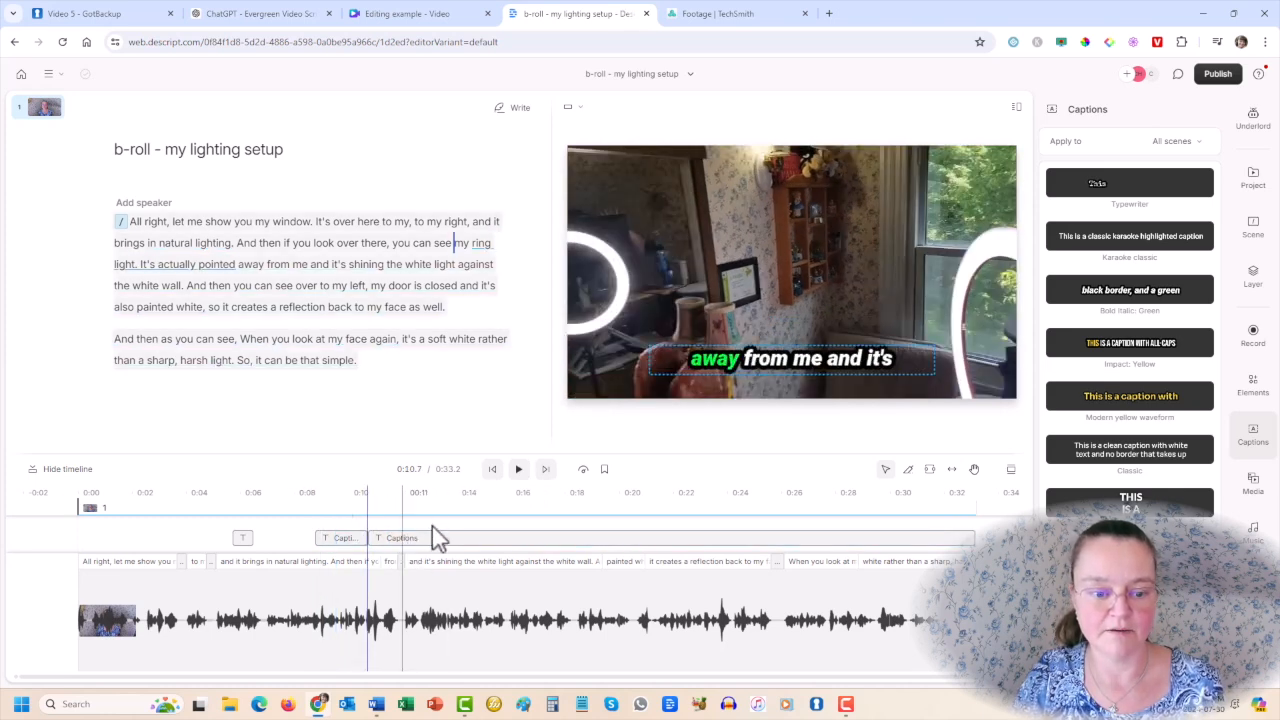
drag(370, 538, 463, 538)
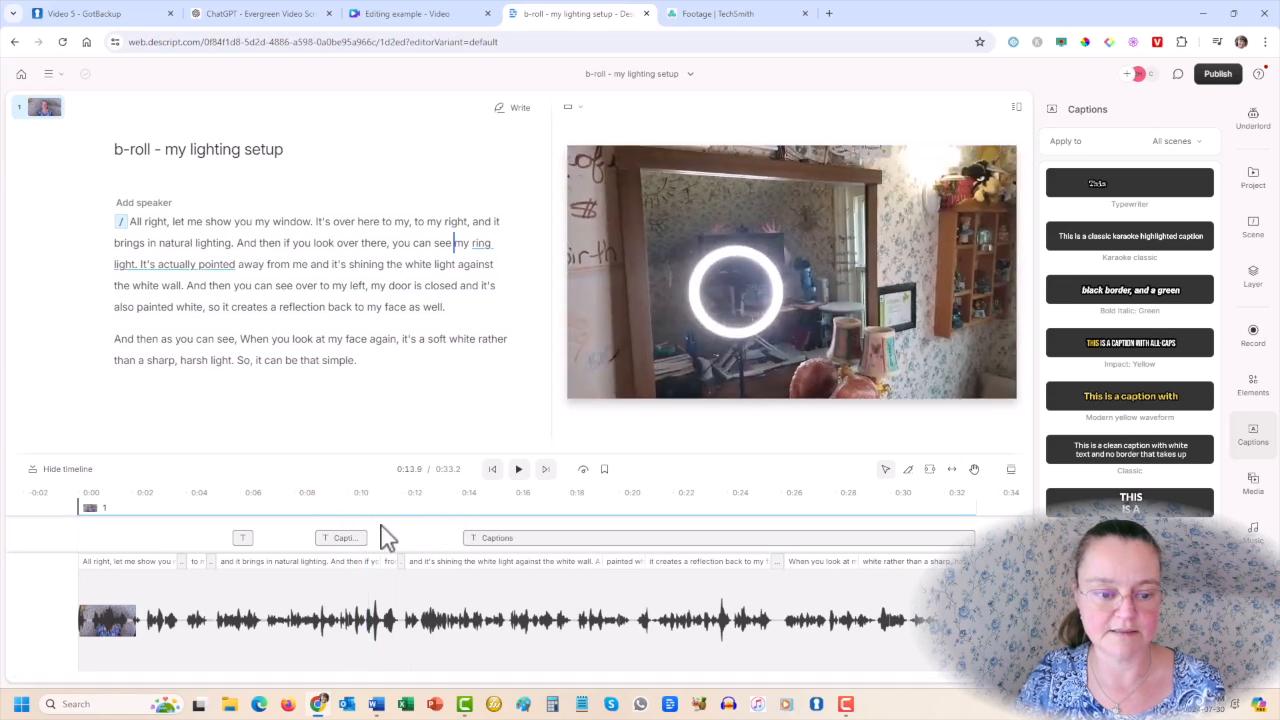
Step: Trim the end of the middle caption segment to about 0:09.6, replaying from about 0:08.5 to check that only "my ring light" is captioned
click(310, 518)
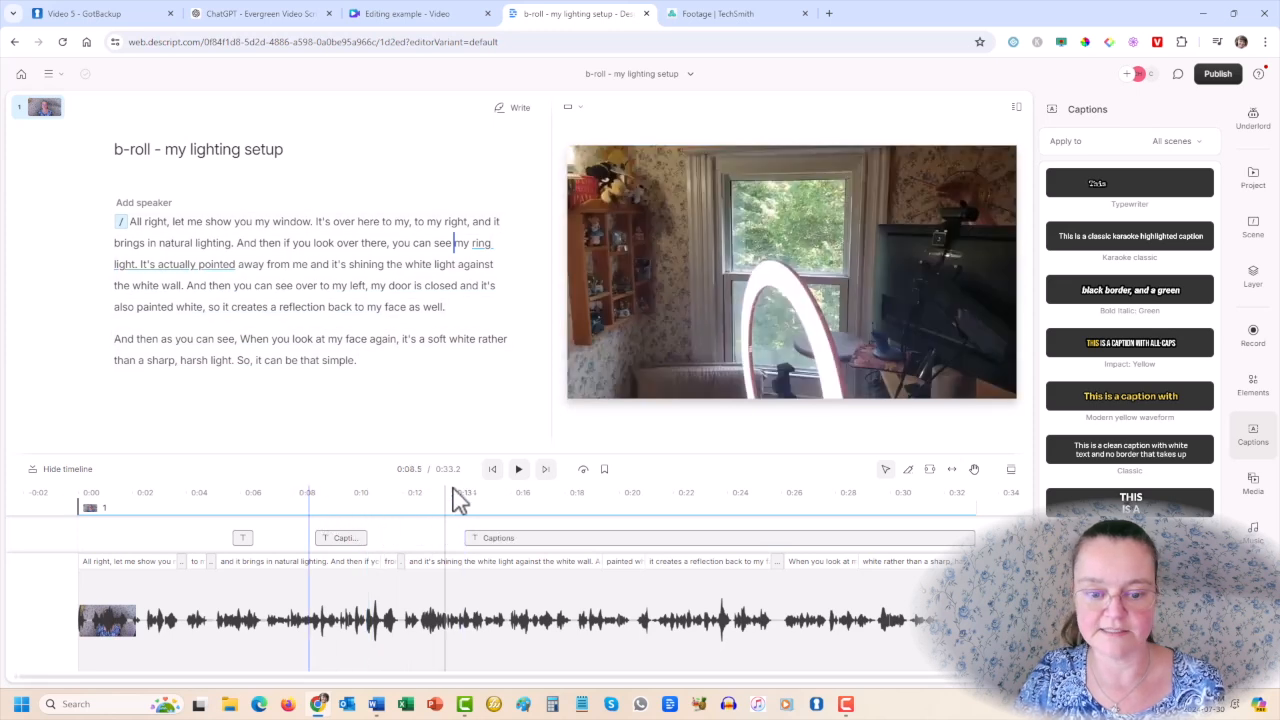
click(519, 469)
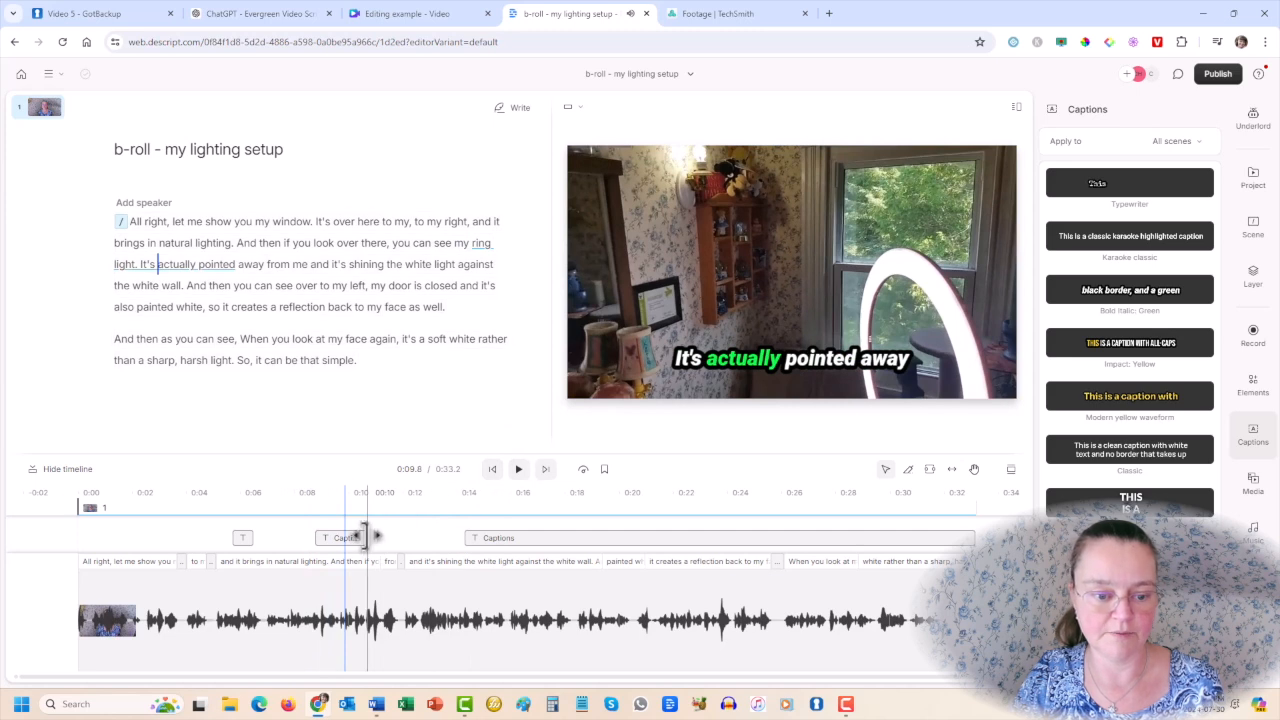
drag(362, 535, 338, 535)
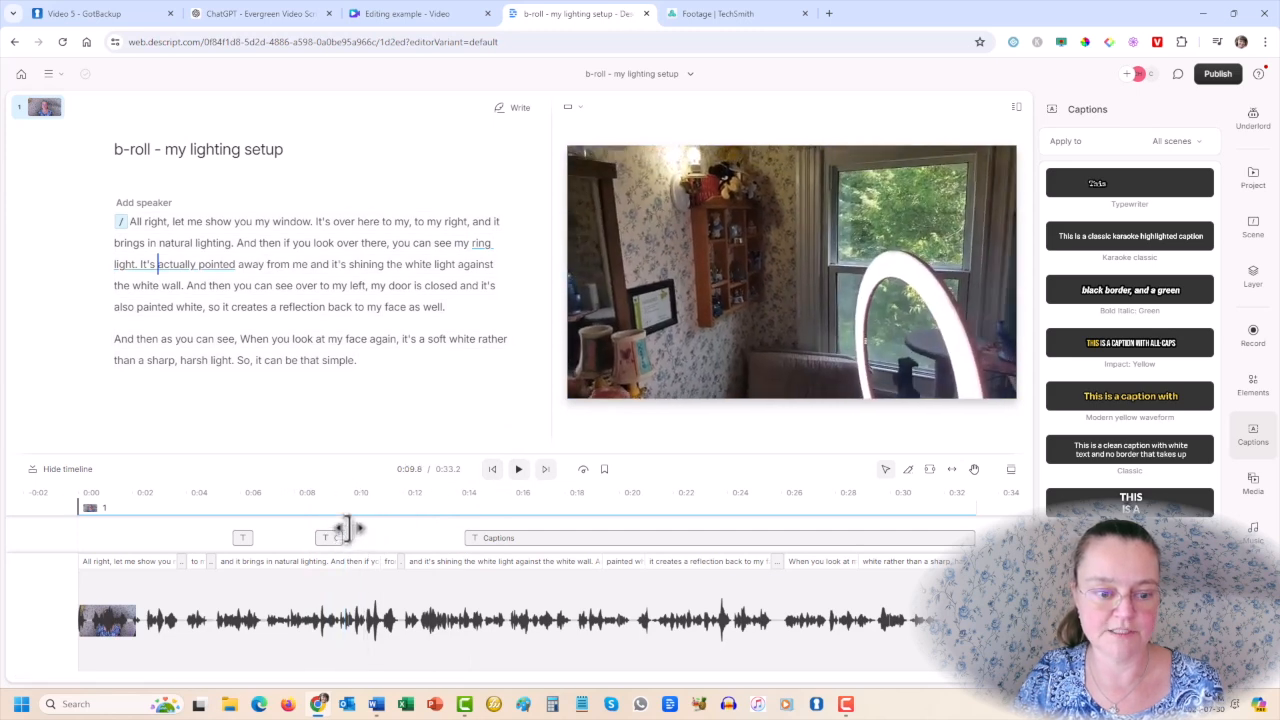
click(320, 510)
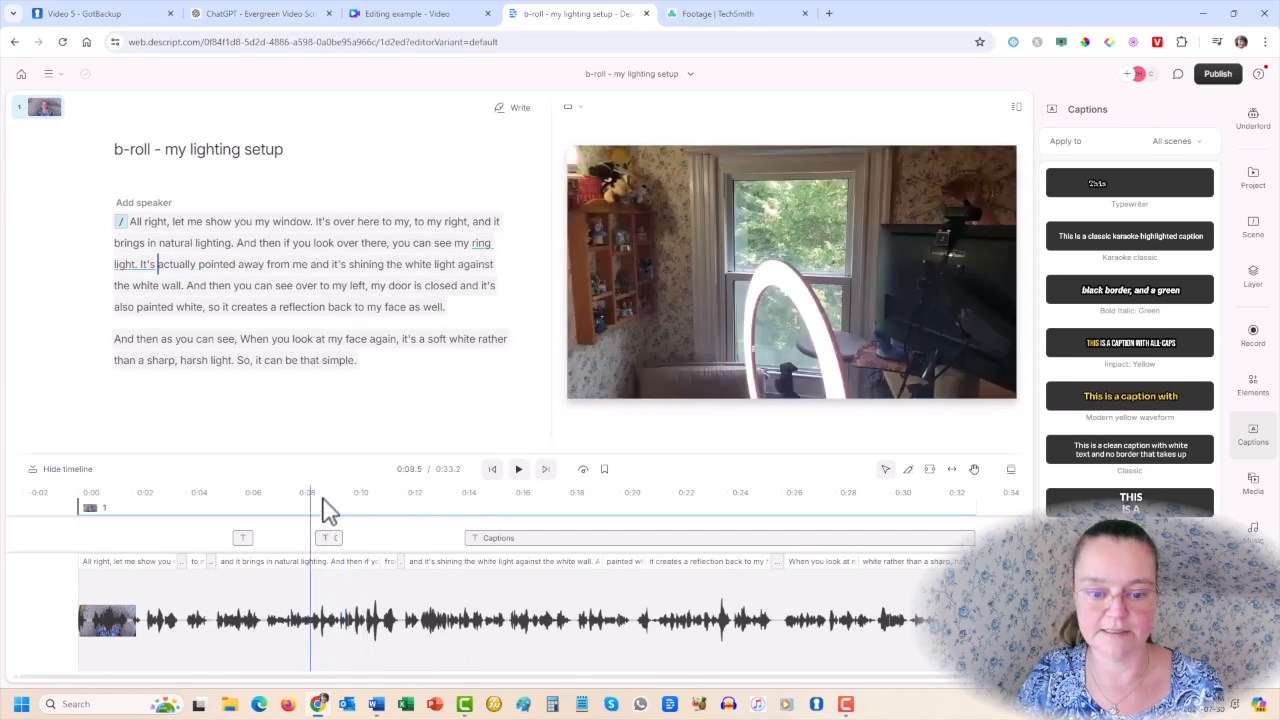
click(517, 471)
click(517, 471)
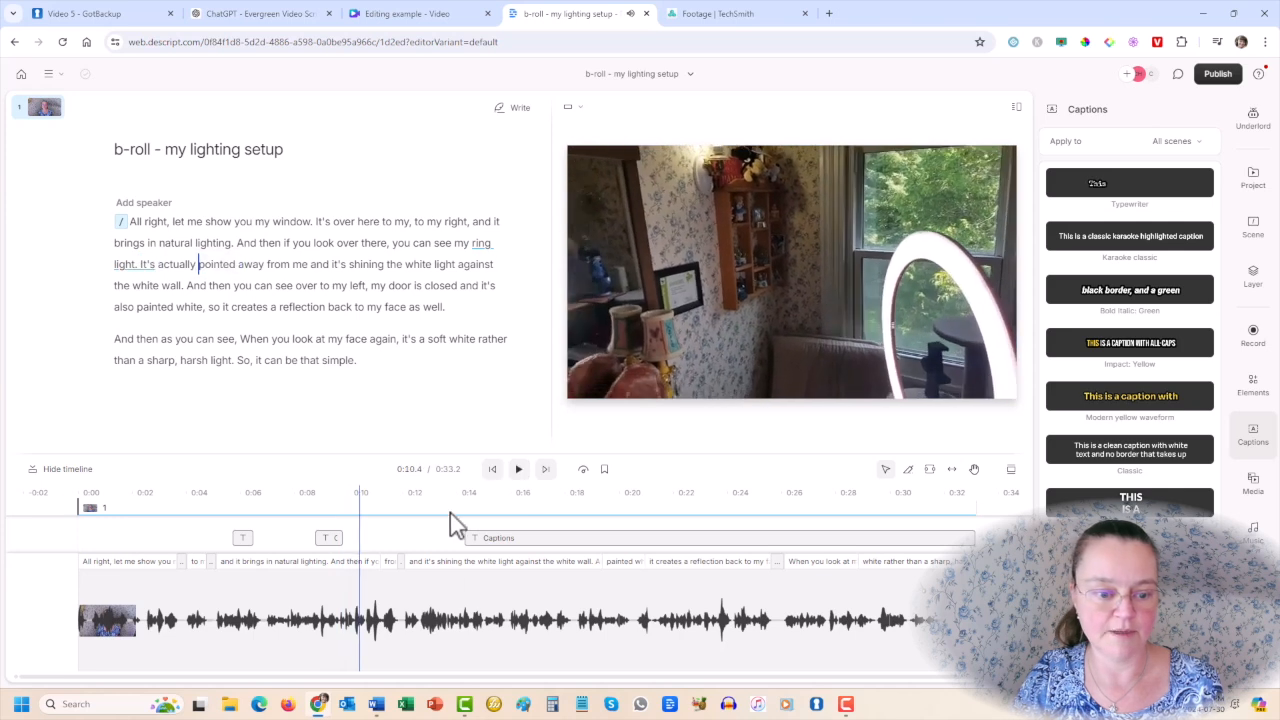
click(340, 531)
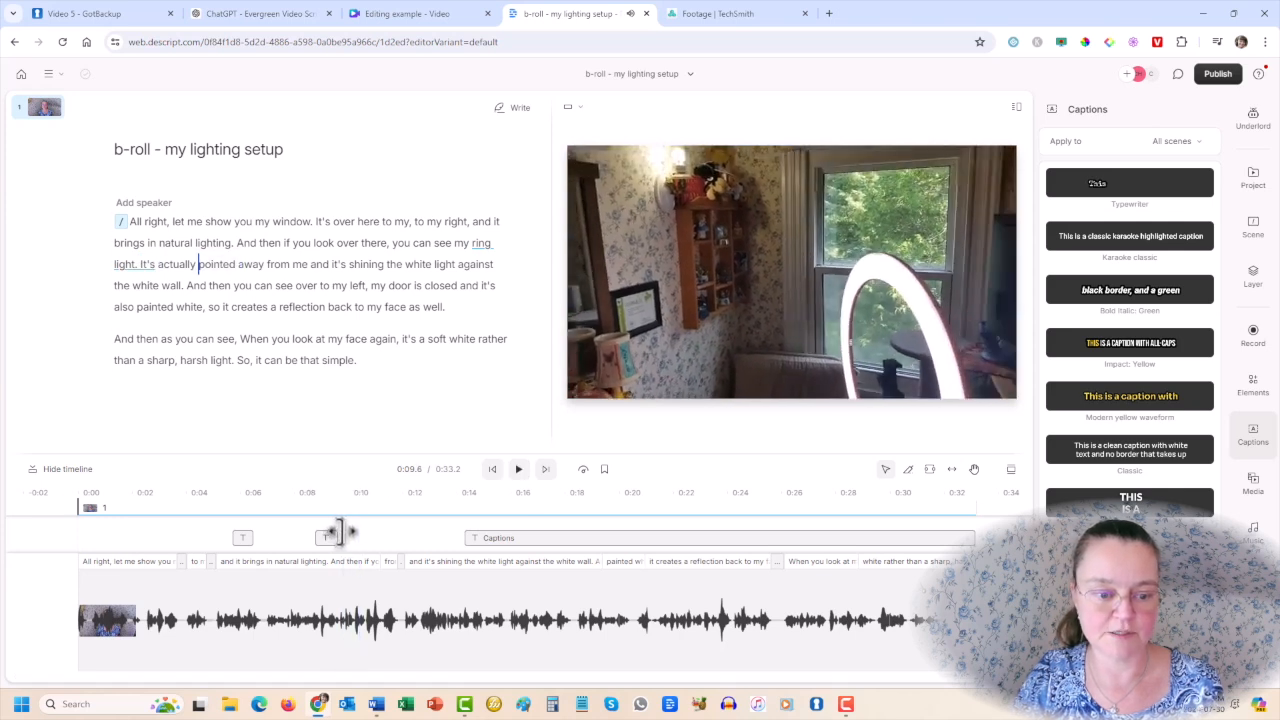
click(320, 514)
click(521, 470)
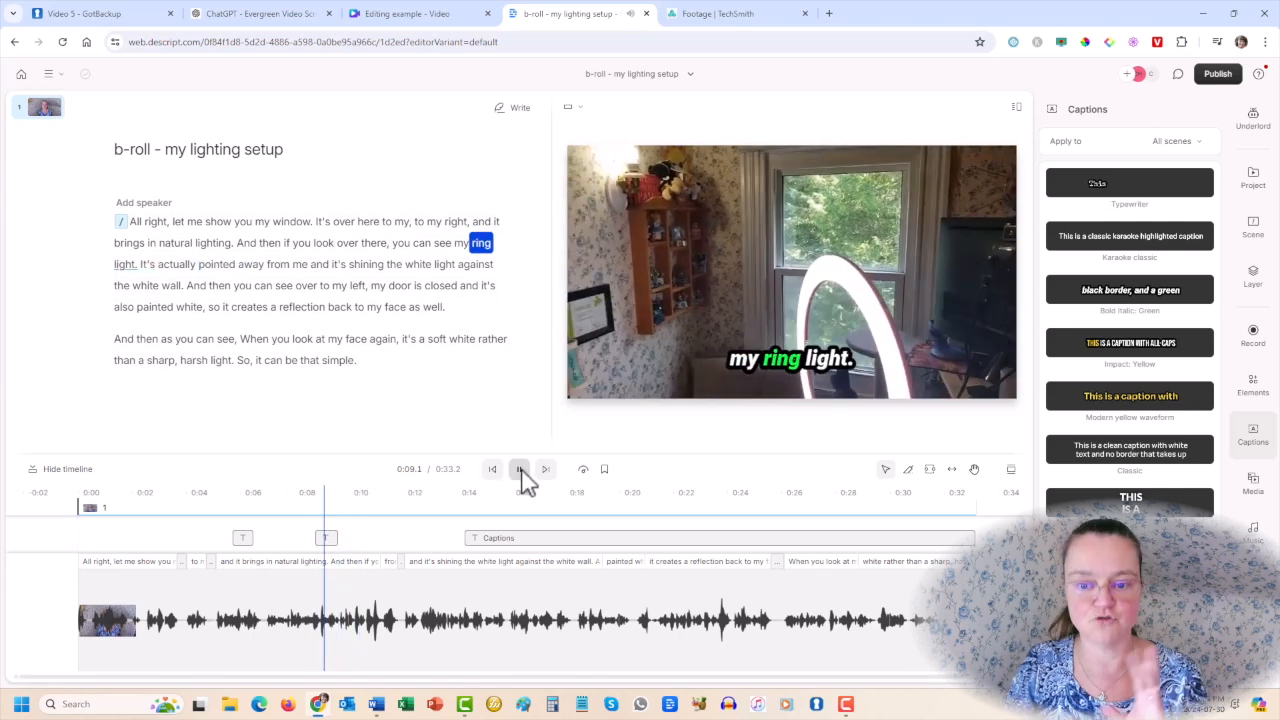
click(521, 470)
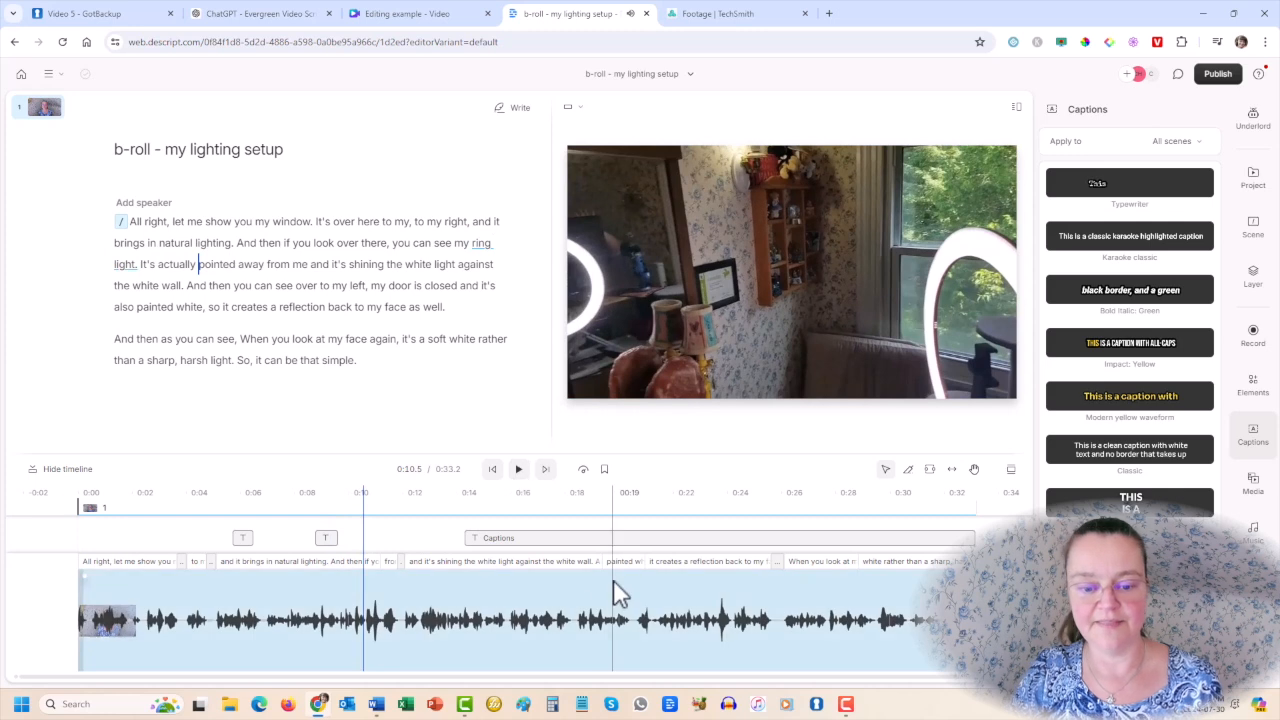
Step: Delete the last caption segment and play the video from about 0:04.7 to 0:10.0 to review the two remaining captions
click(566, 546)
key(Delete)
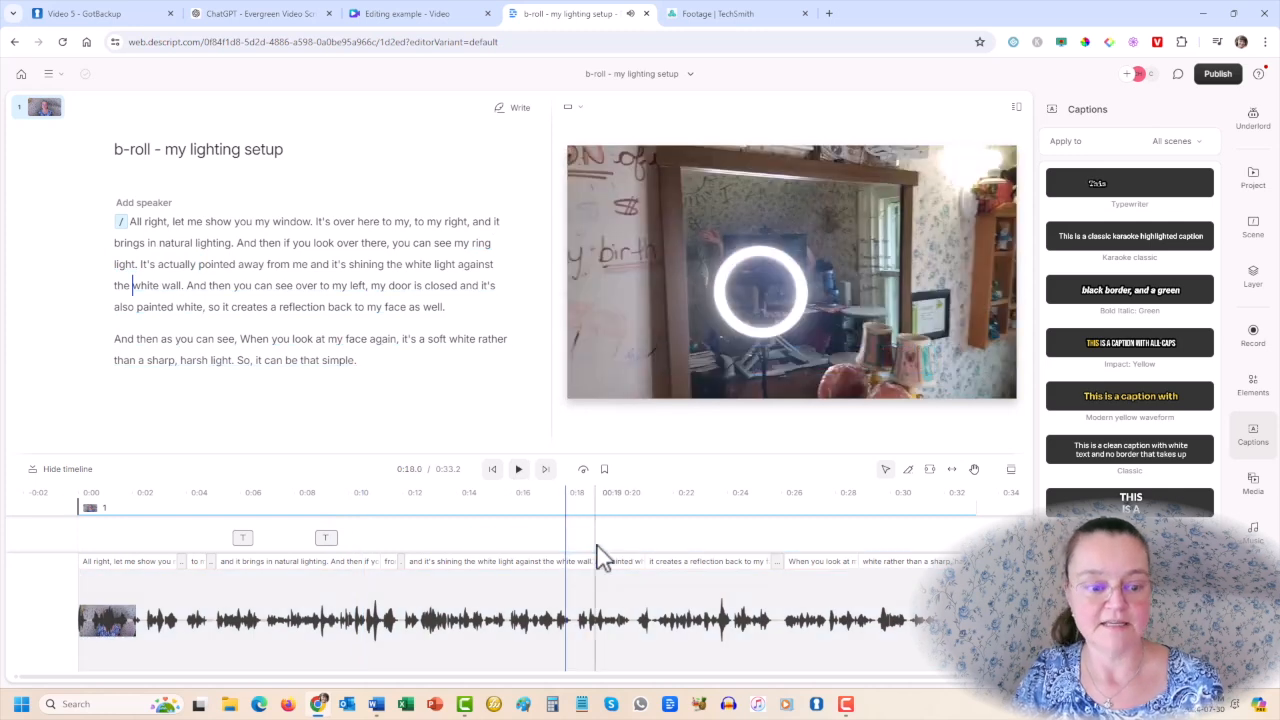
click(207, 505)
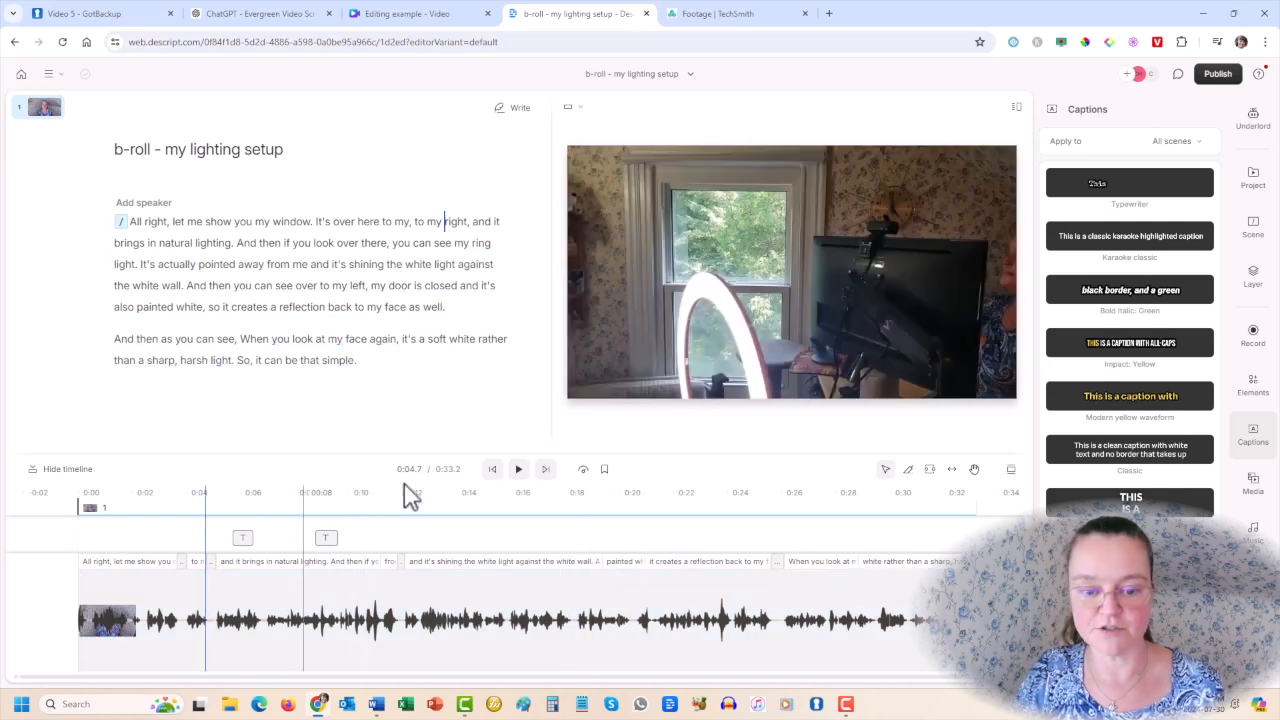
click(518, 471)
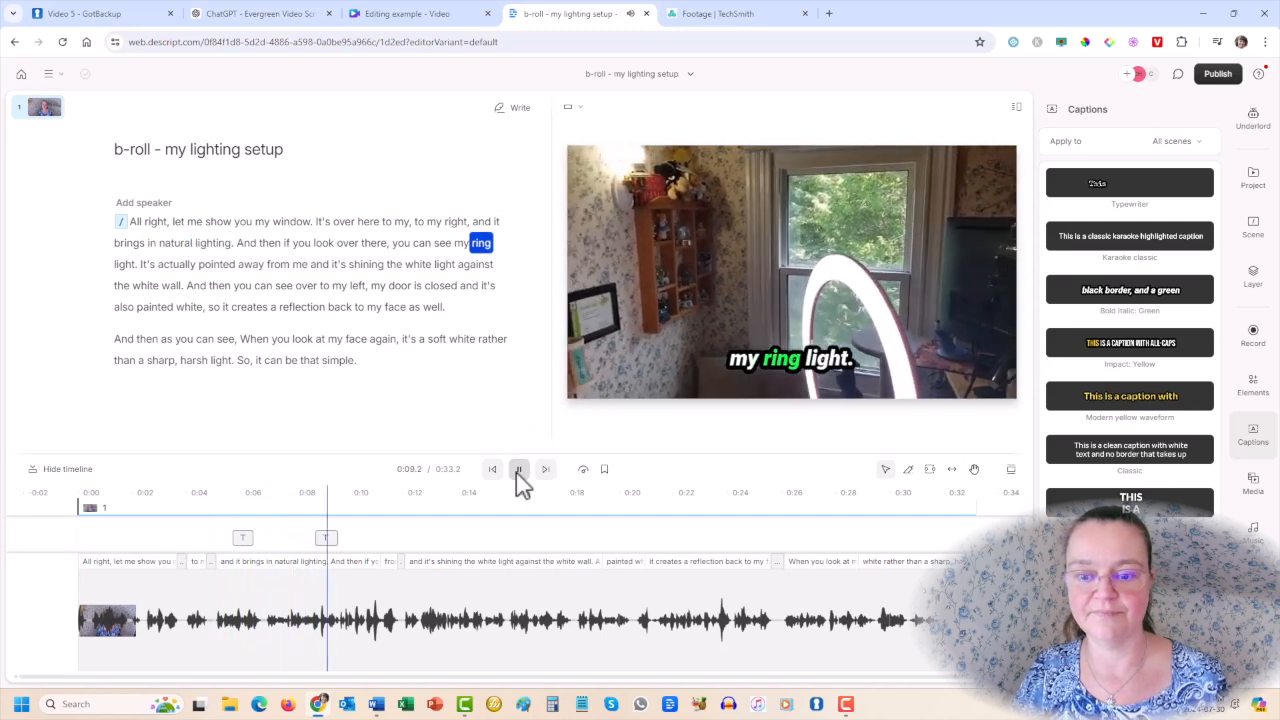
click(519, 471)
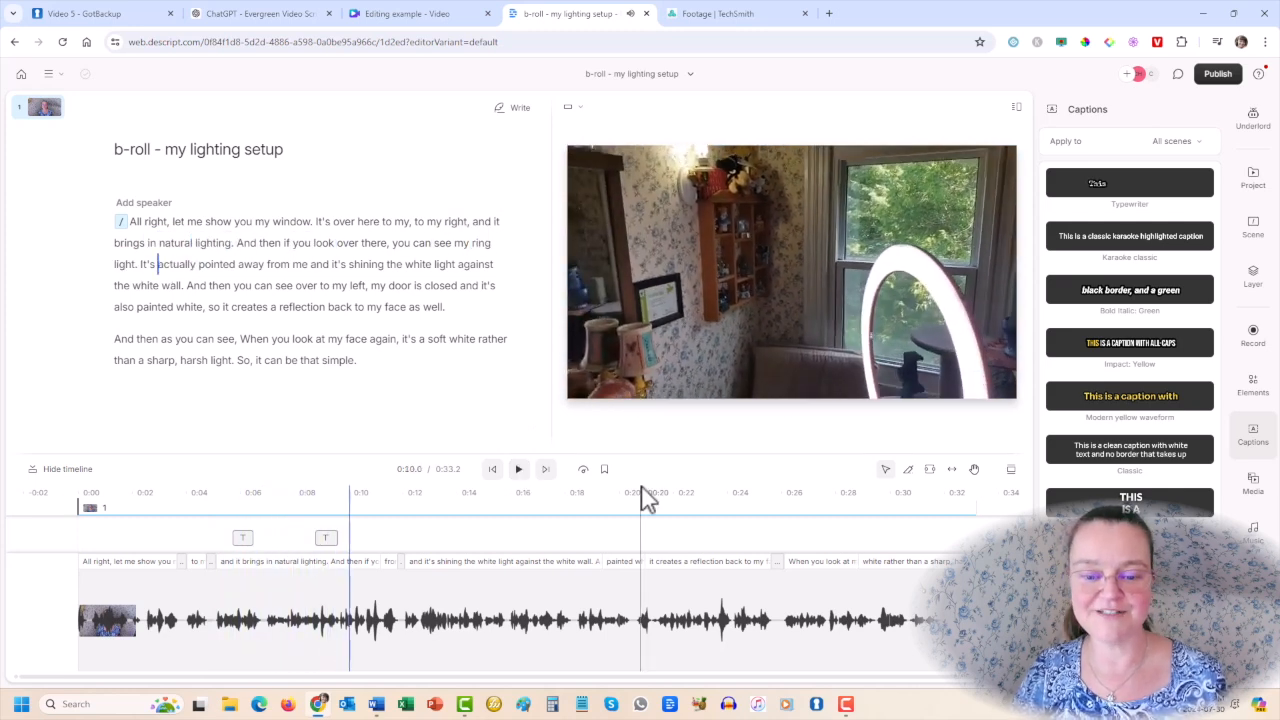
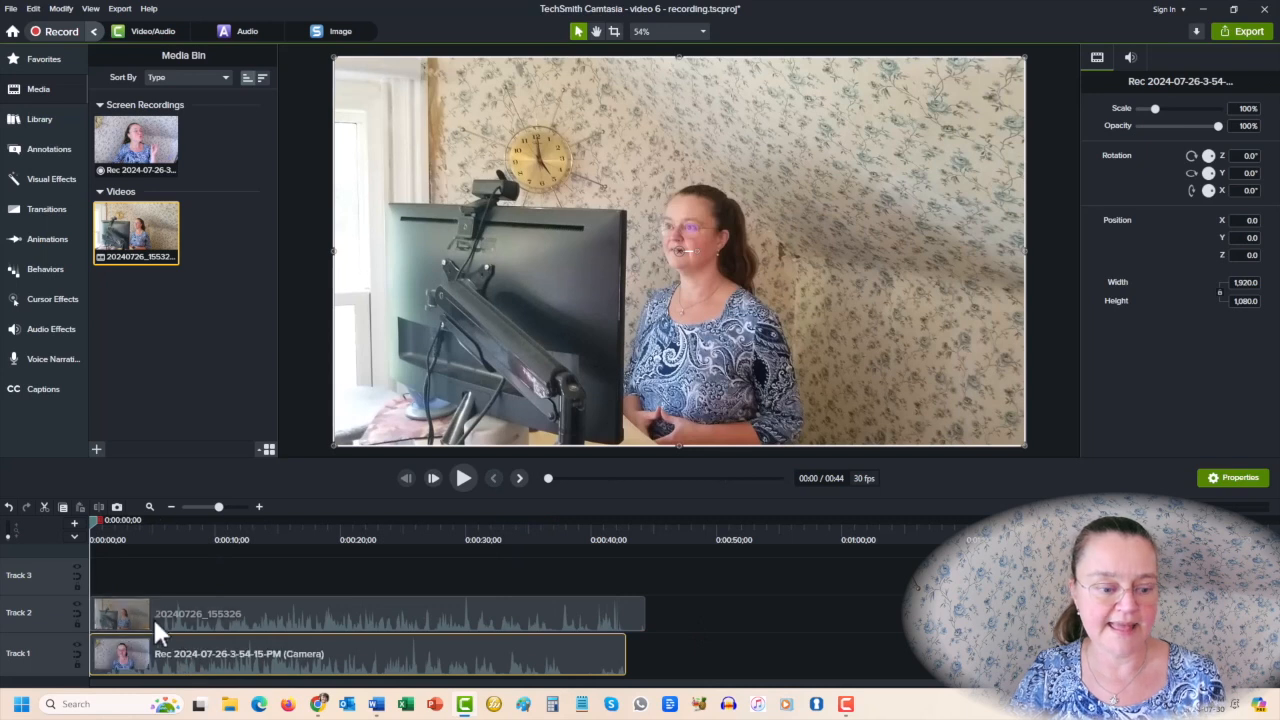
Step: In Camtasia, play the two-track recording from about 0:01 to 0:09
click(110, 540)
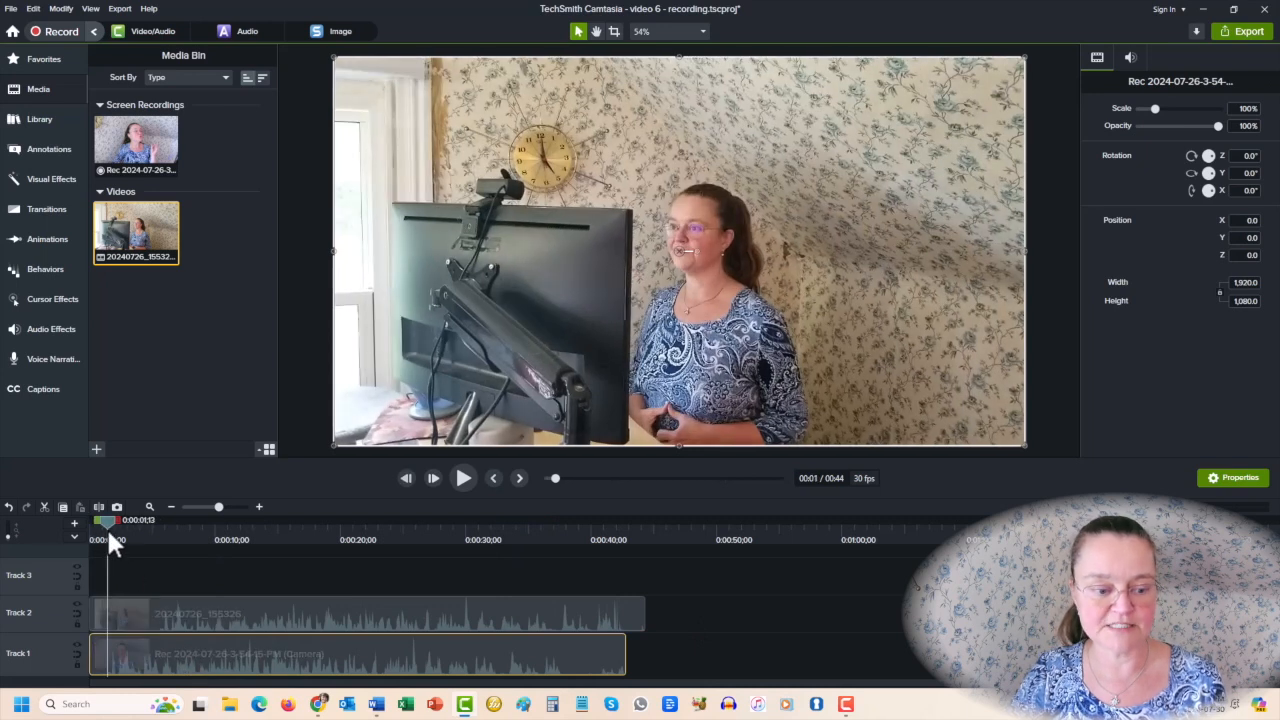
click(464, 479)
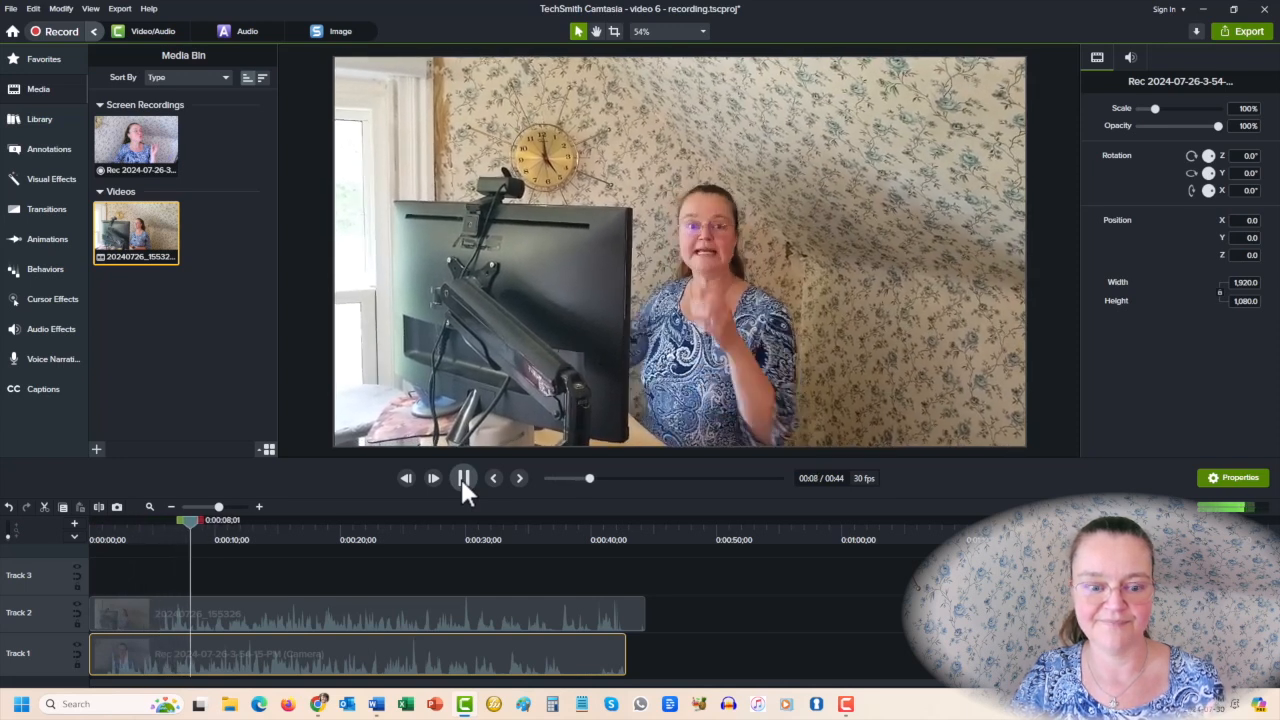
click(464, 479)
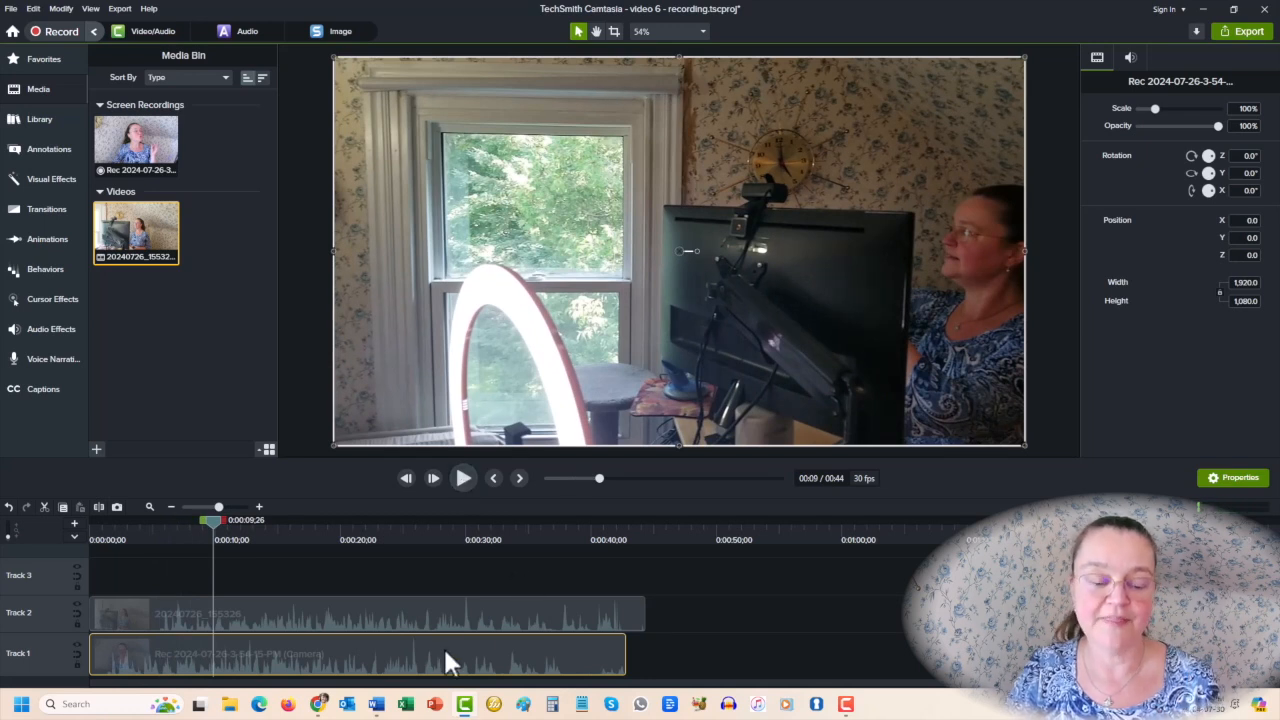
Step: Move the Track 2 video to start at about 0:13 and the Track 1 camera clip to start at about 0:14
drag(460, 614, 625, 614)
drag(468, 662, 648, 674)
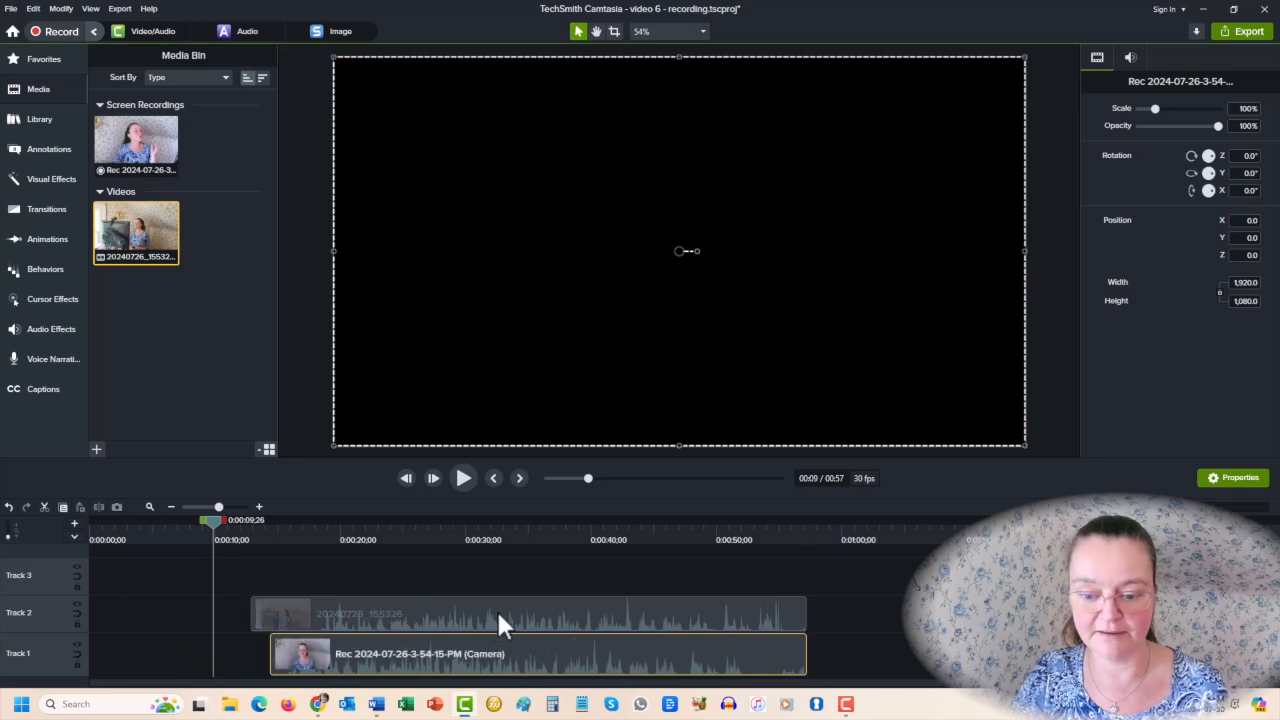
click(500, 622)
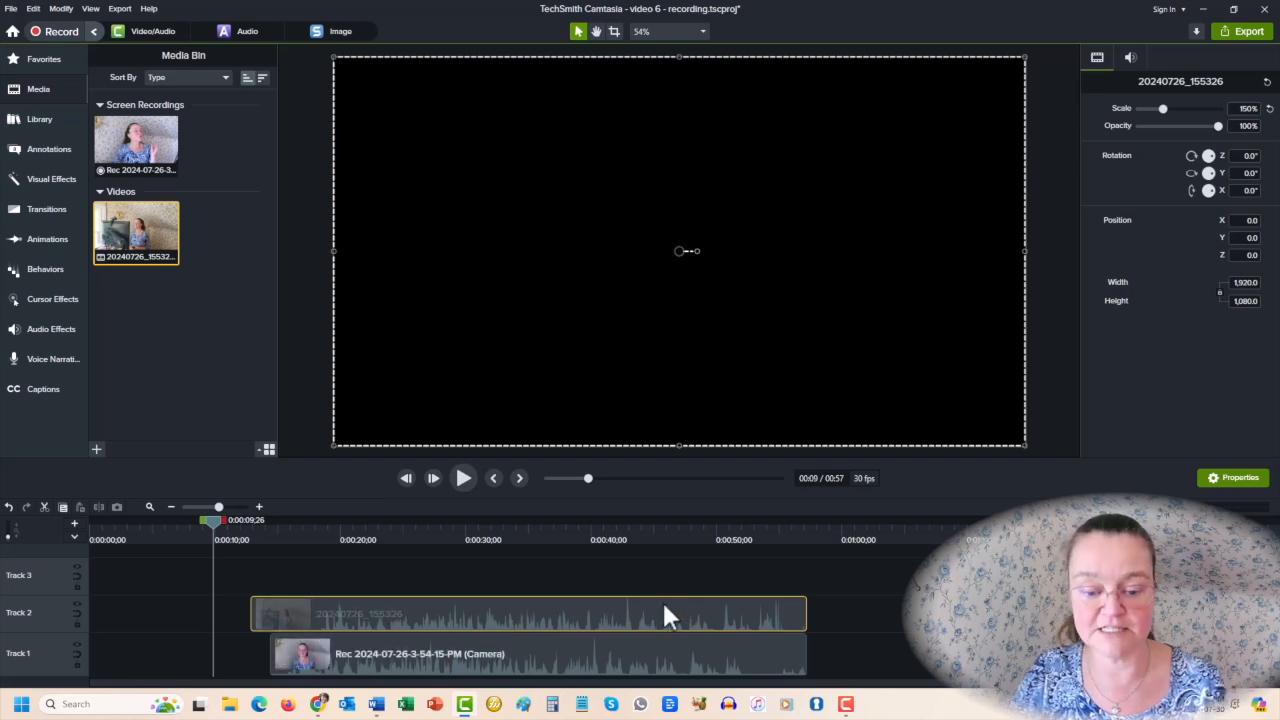
Step: Shift the Track 1 camera clip to start at about 0:16, lining up its tall waveform spike with Track 2's near 0:42;27
click(259, 506)
drag(628, 686, 843, 688)
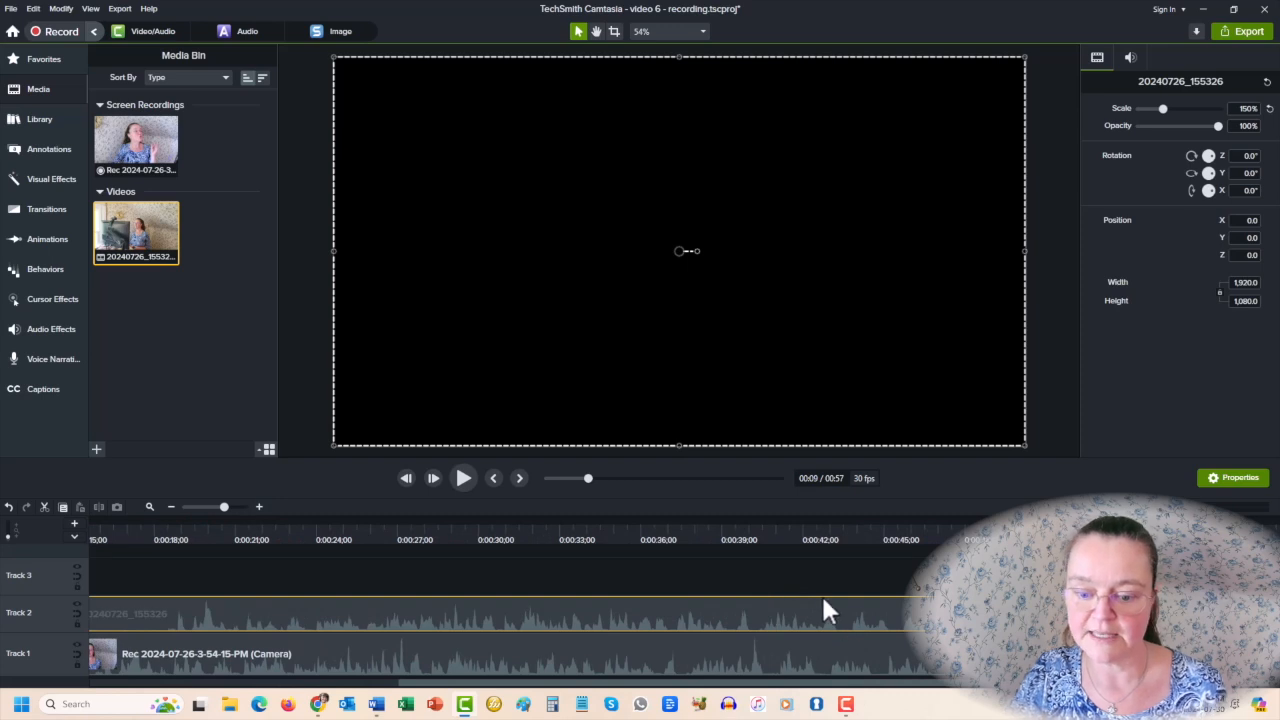
click(750, 672)
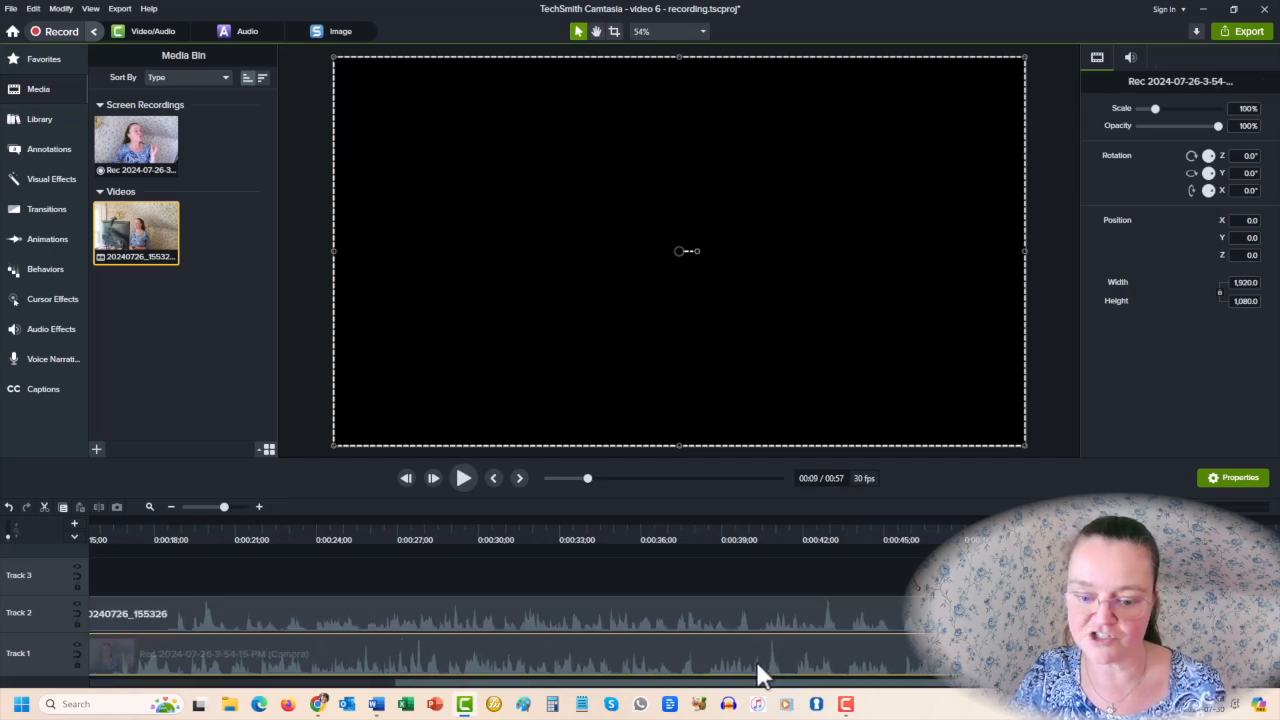
drag(760, 675, 806, 675)
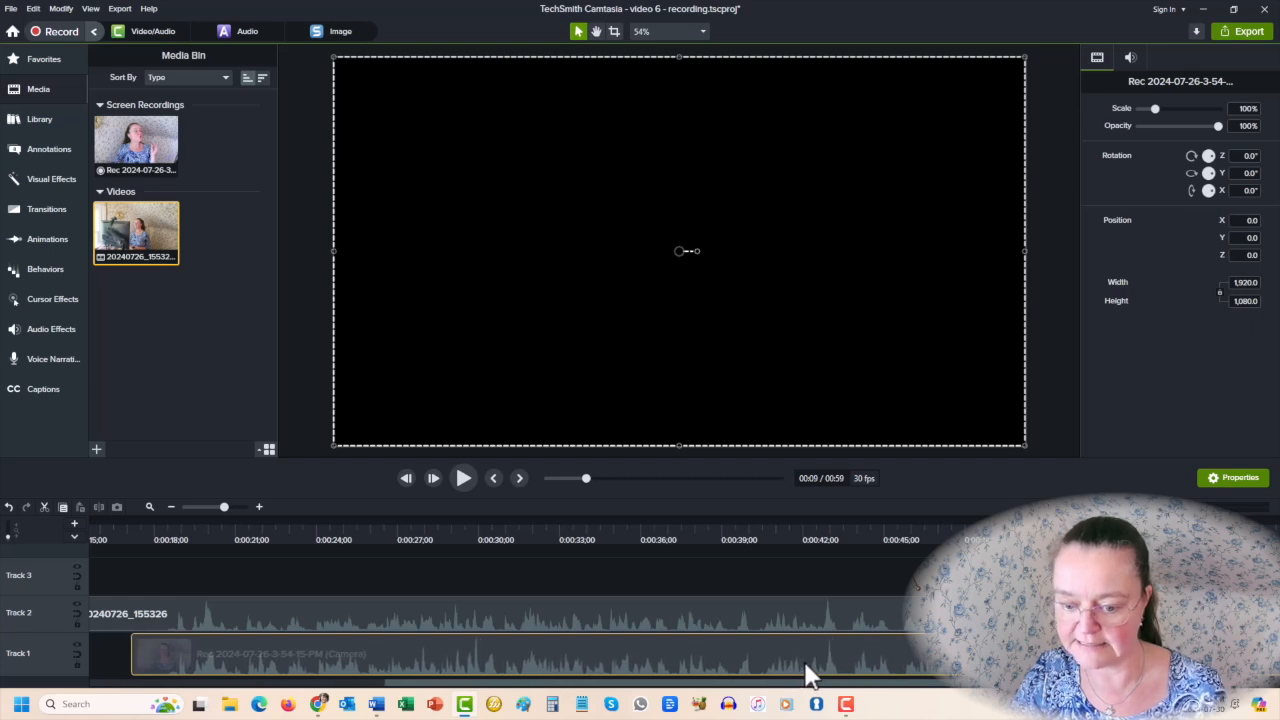
Step: Play both tracks twice from about 0:40 to 0:42;27 to check that their audio is in sync
click(756, 538)
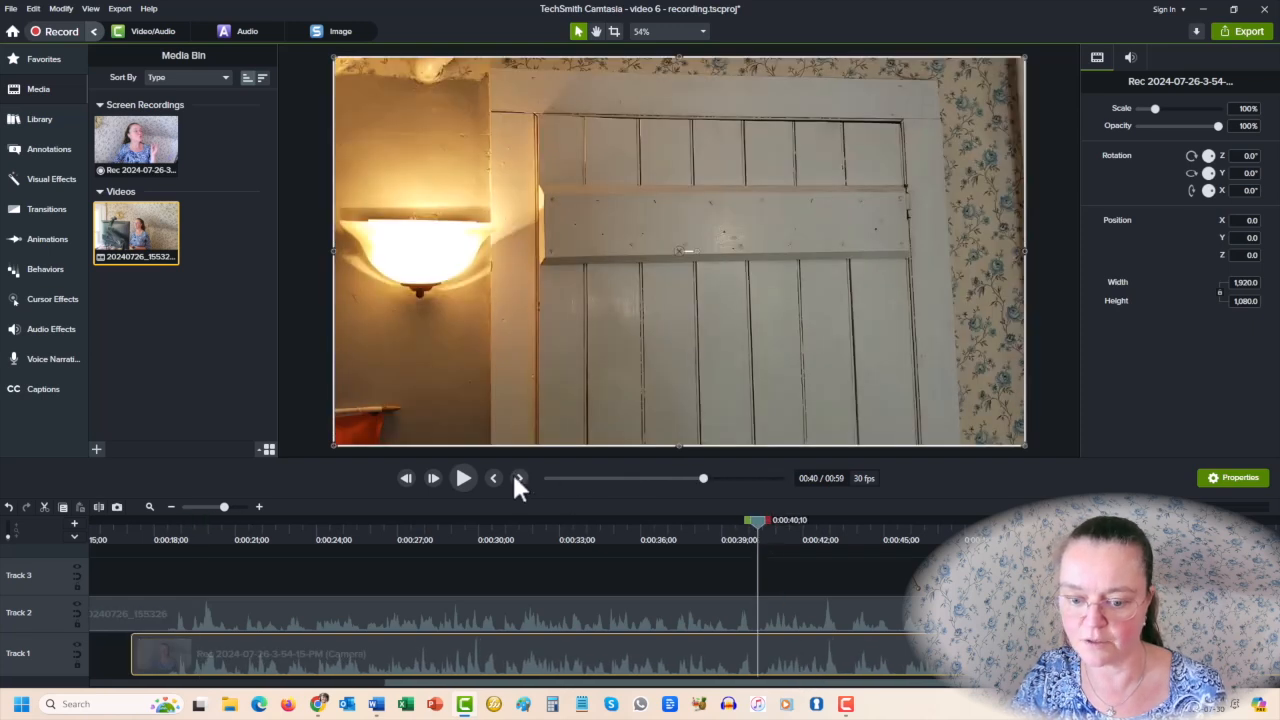
click(464, 478)
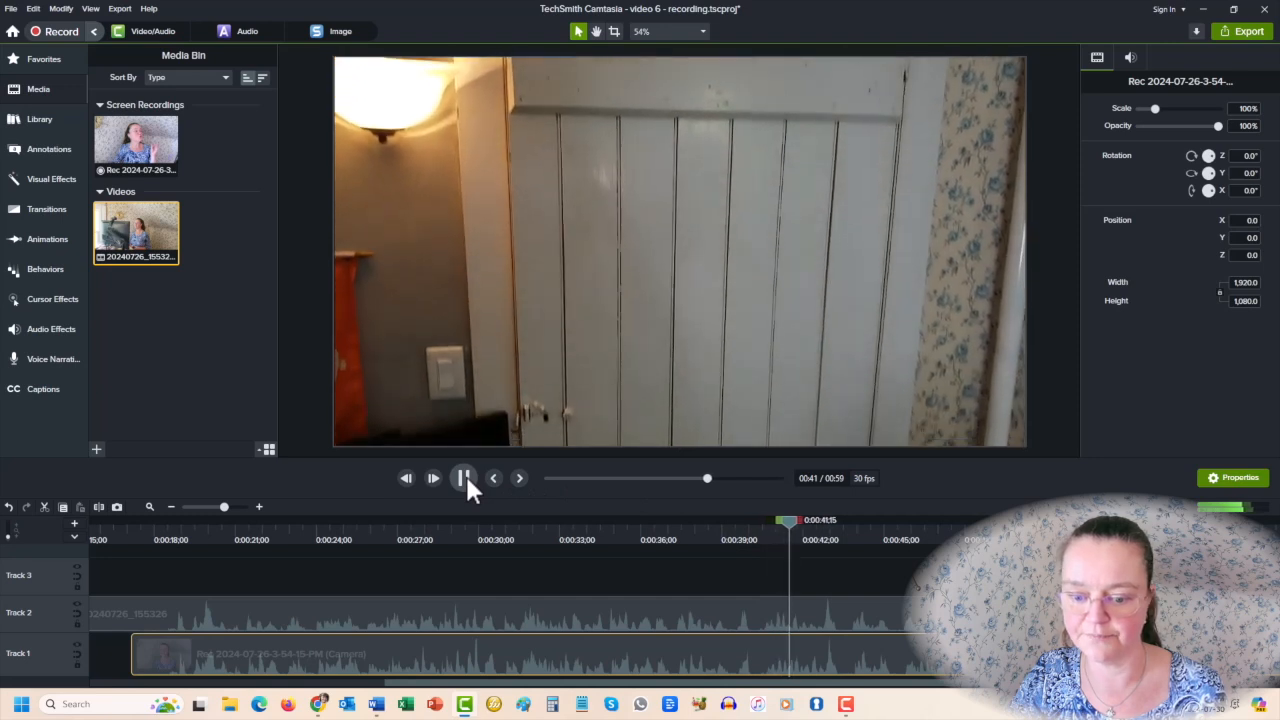
click(466, 478)
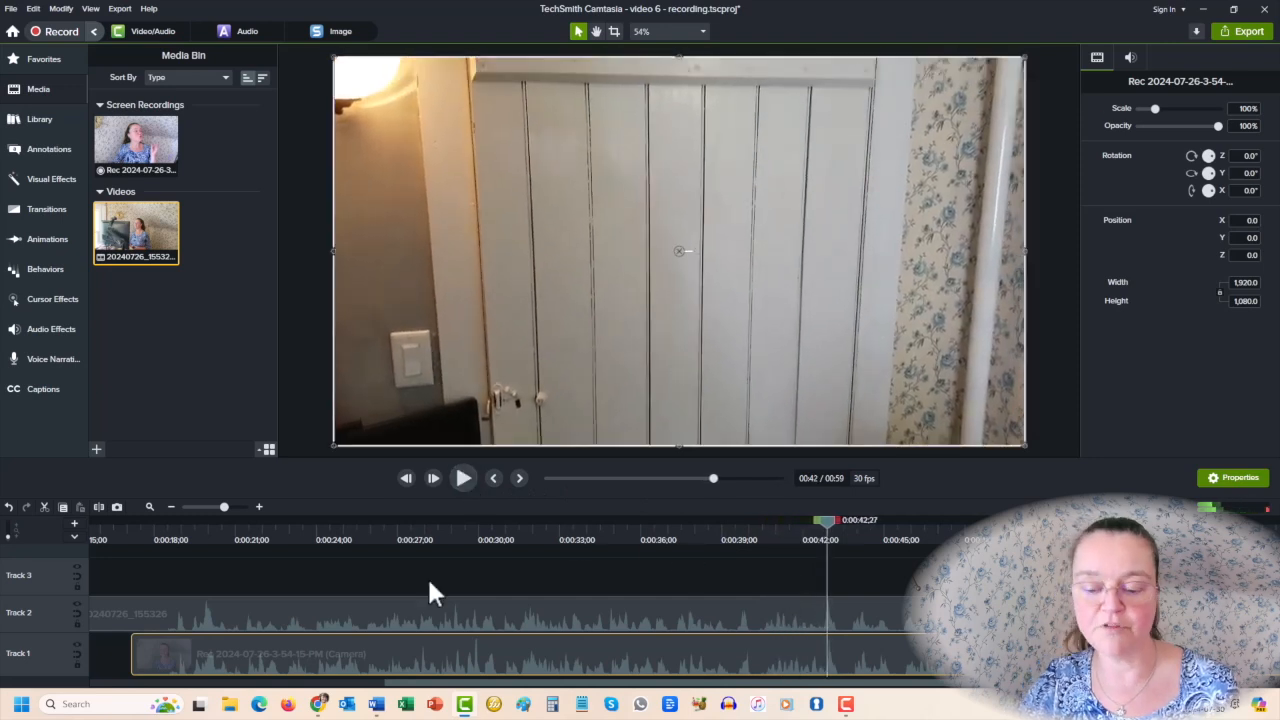
click(259, 507)
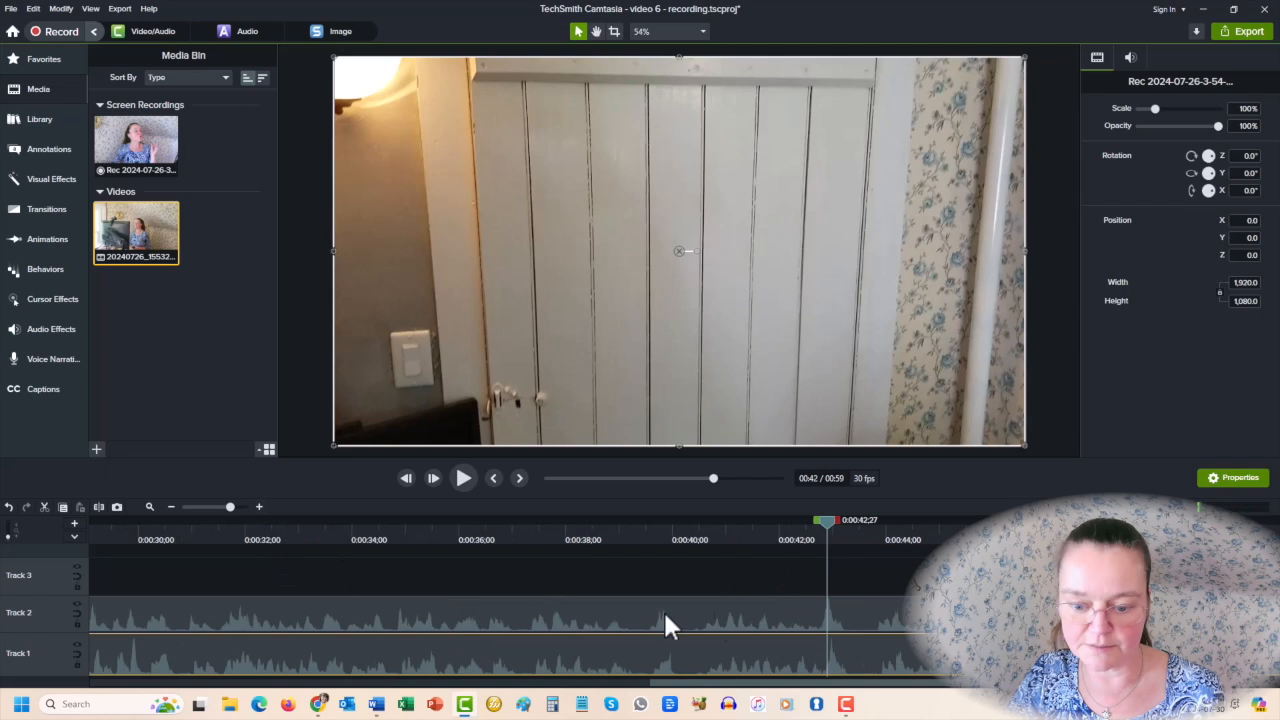
drag(828, 521, 706, 530)
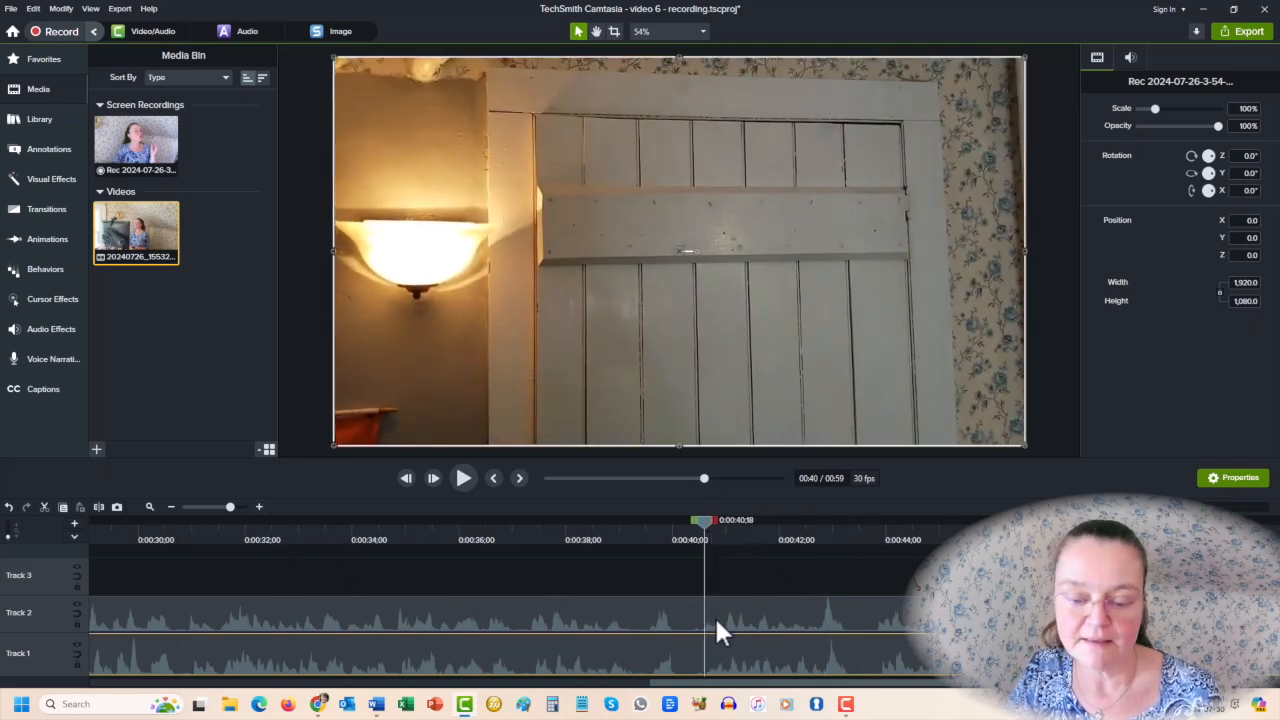
click(466, 482)
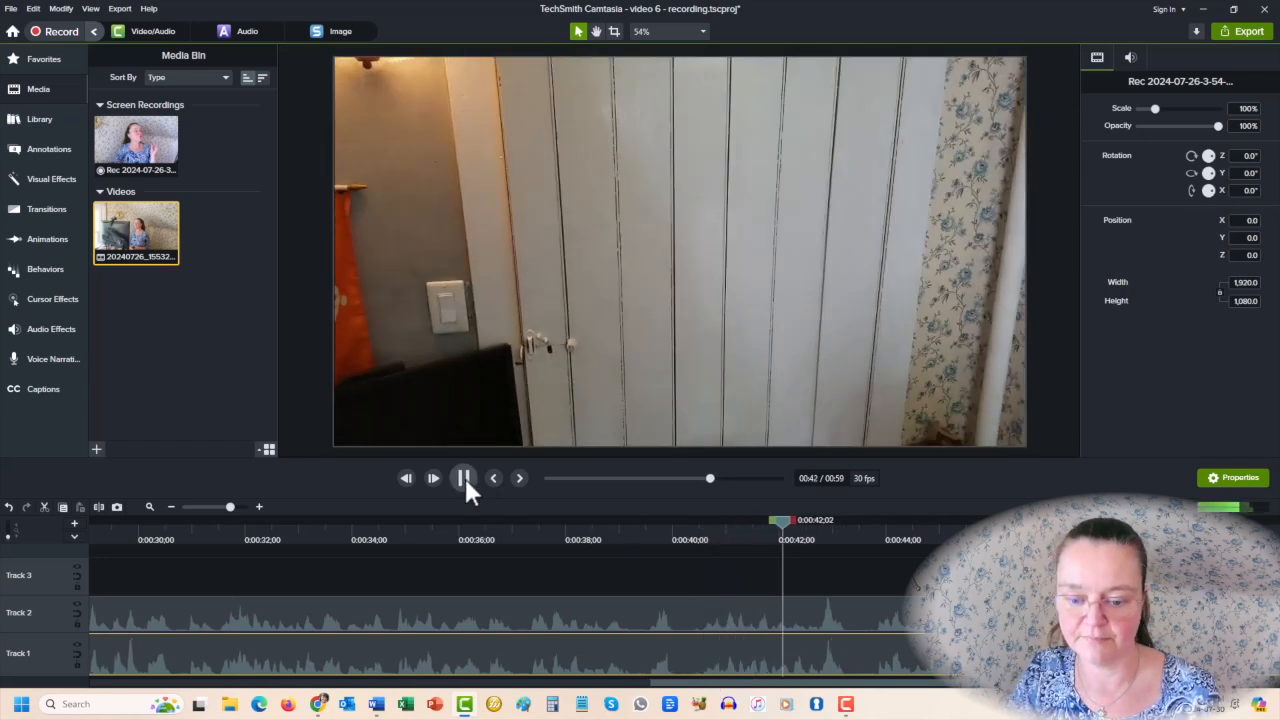
click(465, 480)
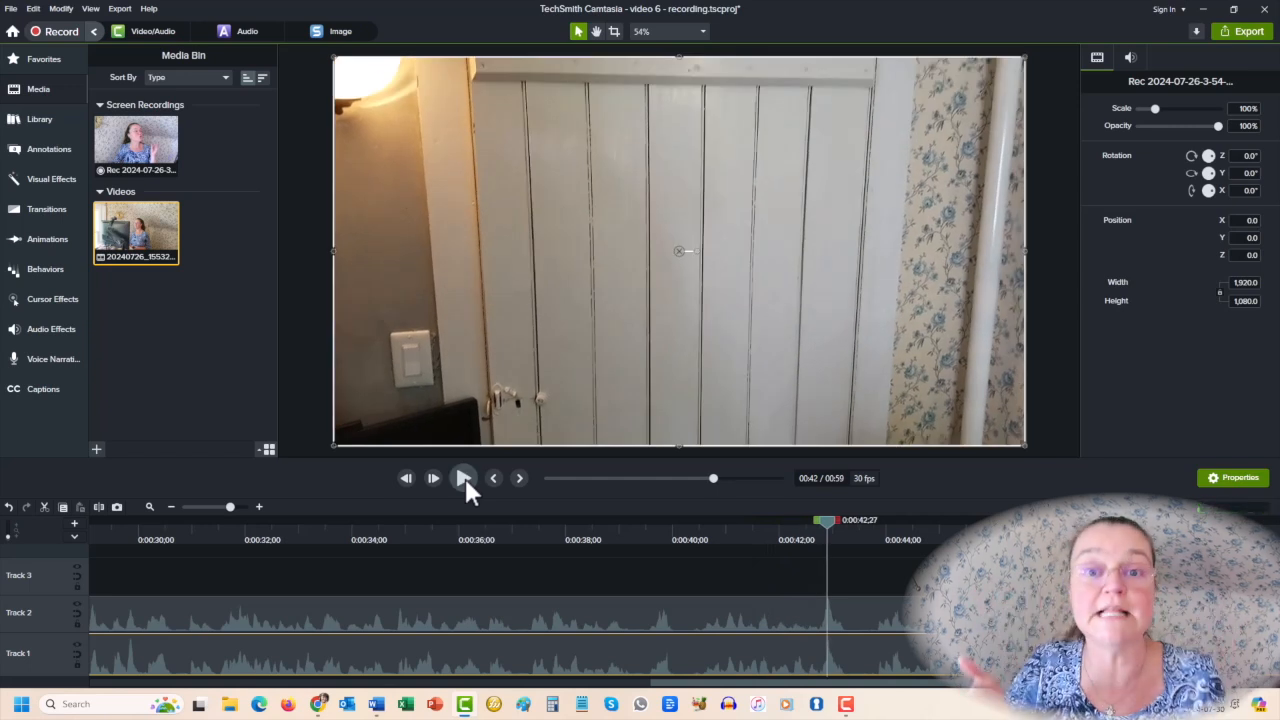
Step: Trim the Track 1 end and Track 2 start so both synced clips match in length, then move them to the timeline's beginning
click(171, 507)
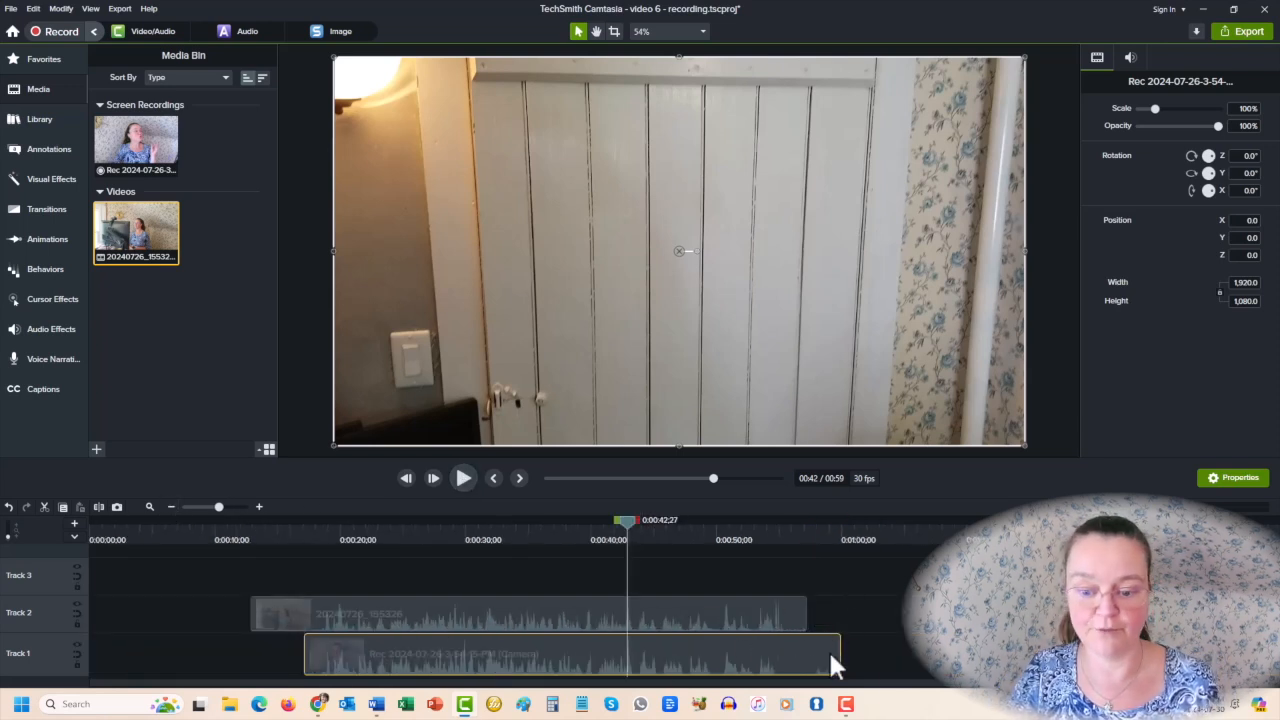
drag(838, 654, 806, 654)
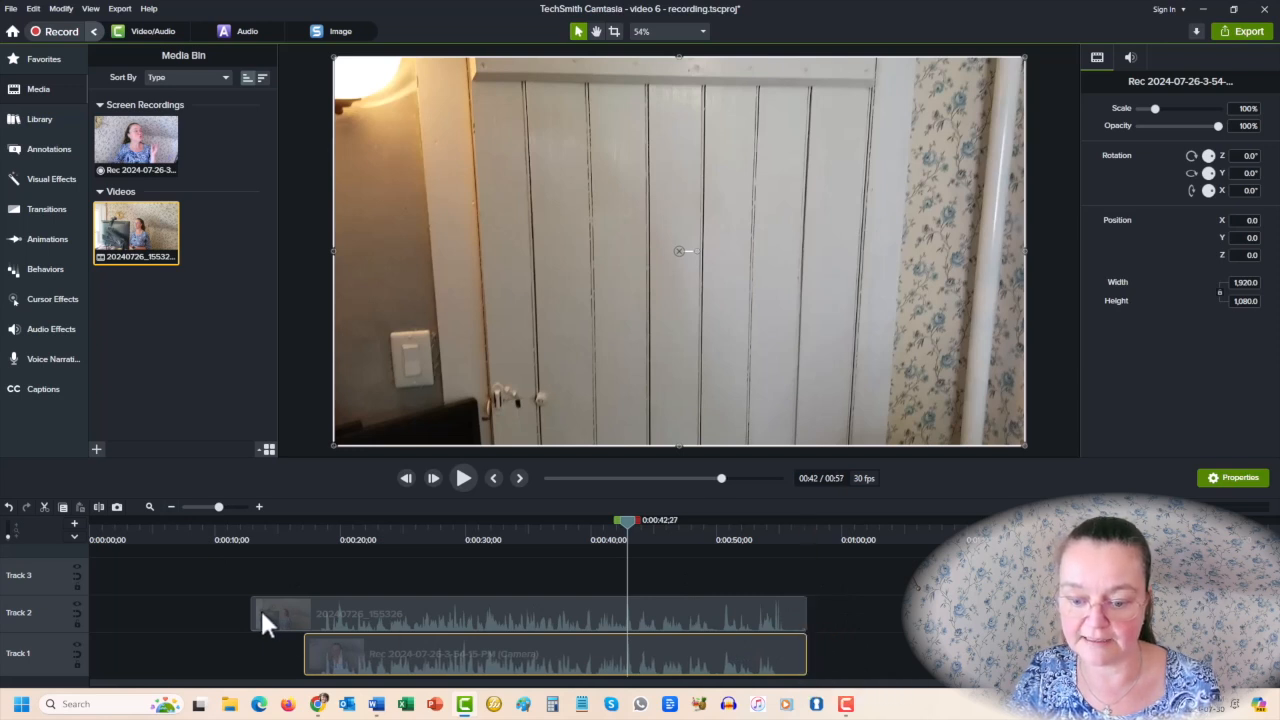
drag(252, 612, 304, 612)
drag(803, 567, 185, 663)
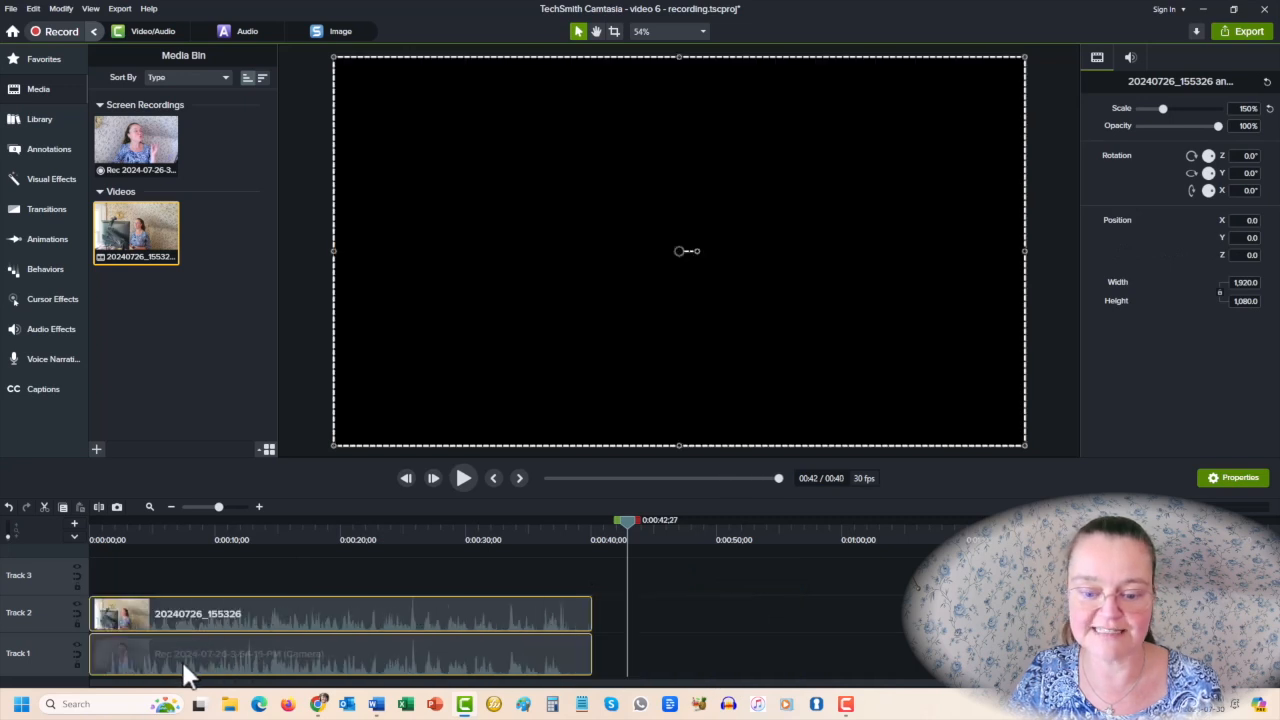
Step: Play the trimmed two-track recording from the beginning to about 0:04;28
click(300, 606)
key(ctrl+Home)
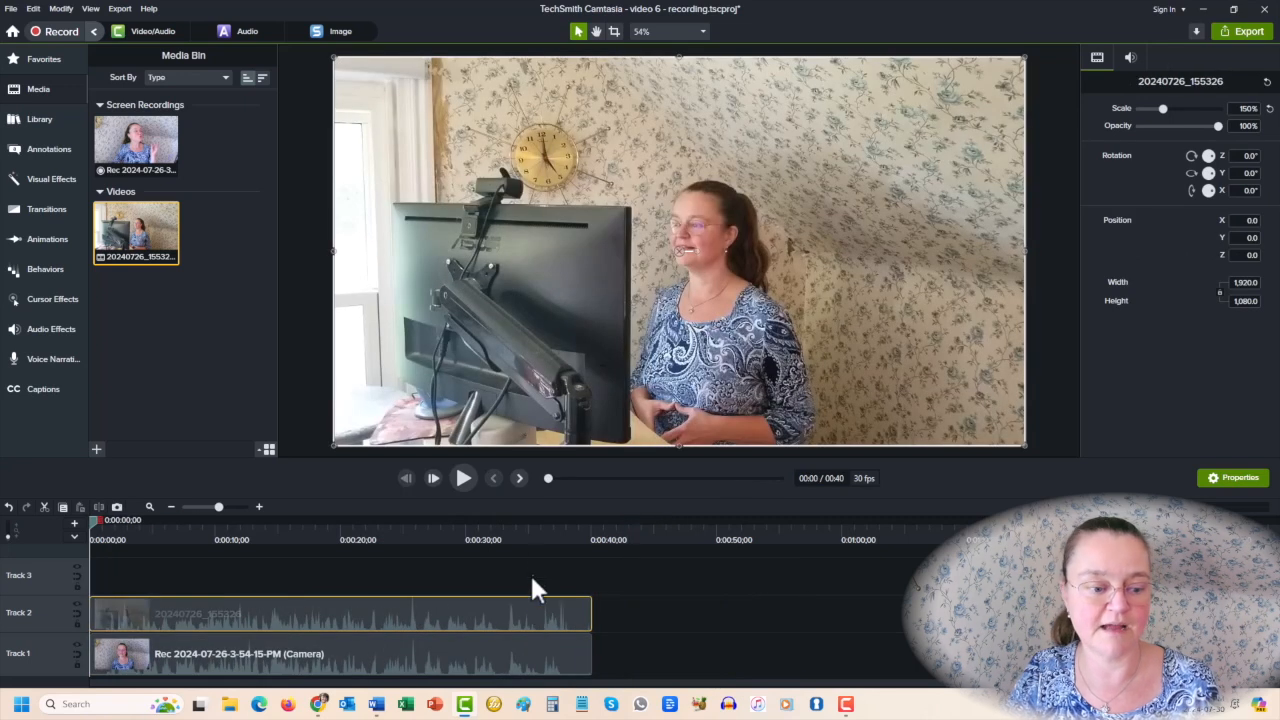
click(464, 479)
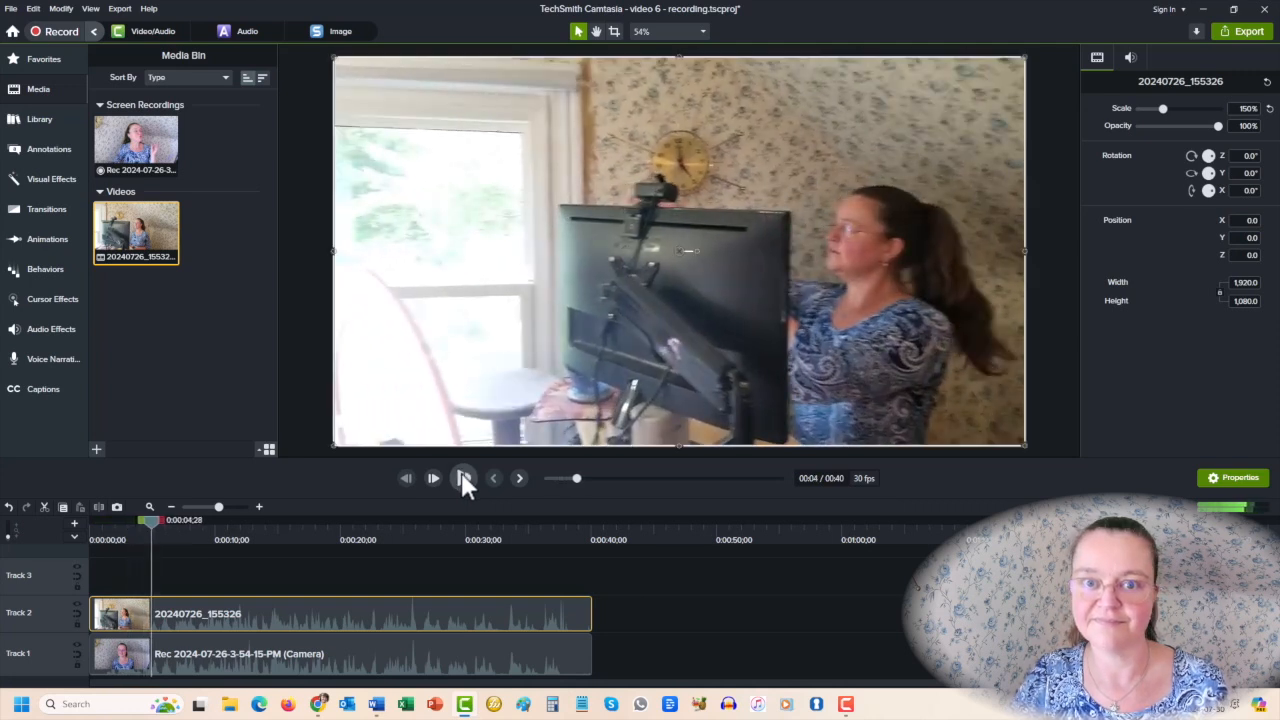
click(464, 479)
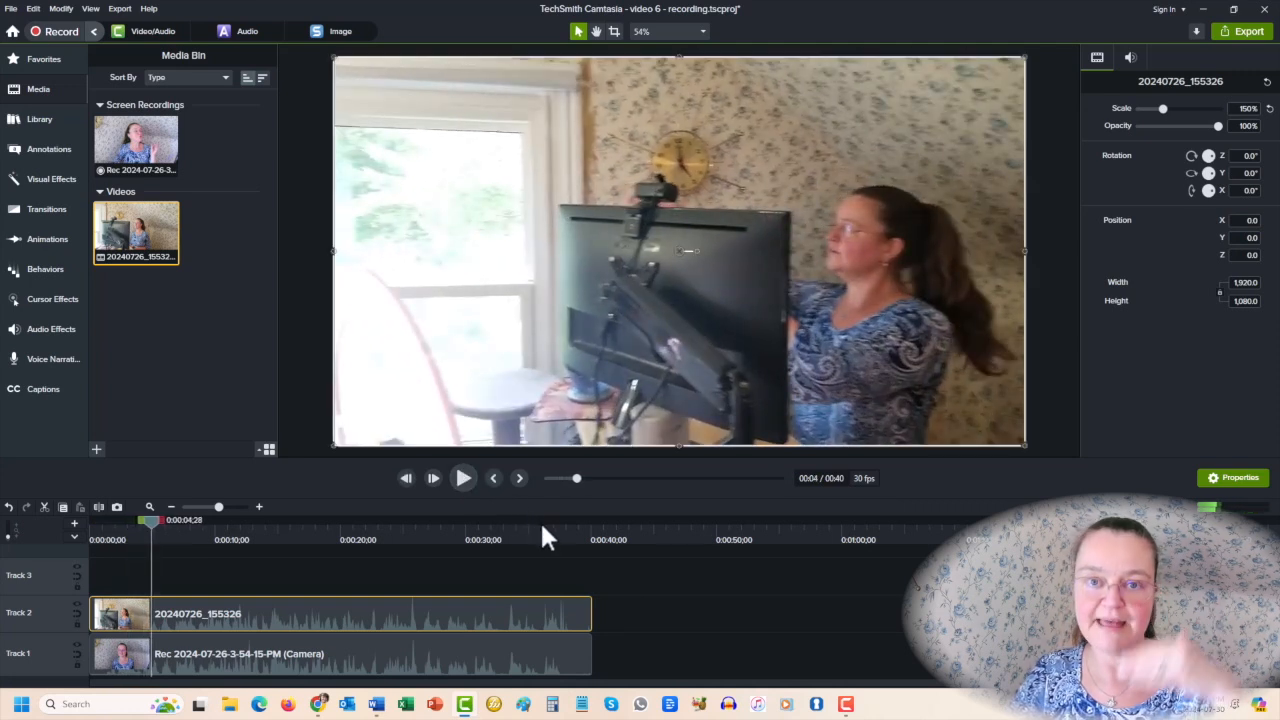
Step: Separate the audio from the Track 2 video 20240726_155326 and delete that separated audio clip
right_click(385, 620)
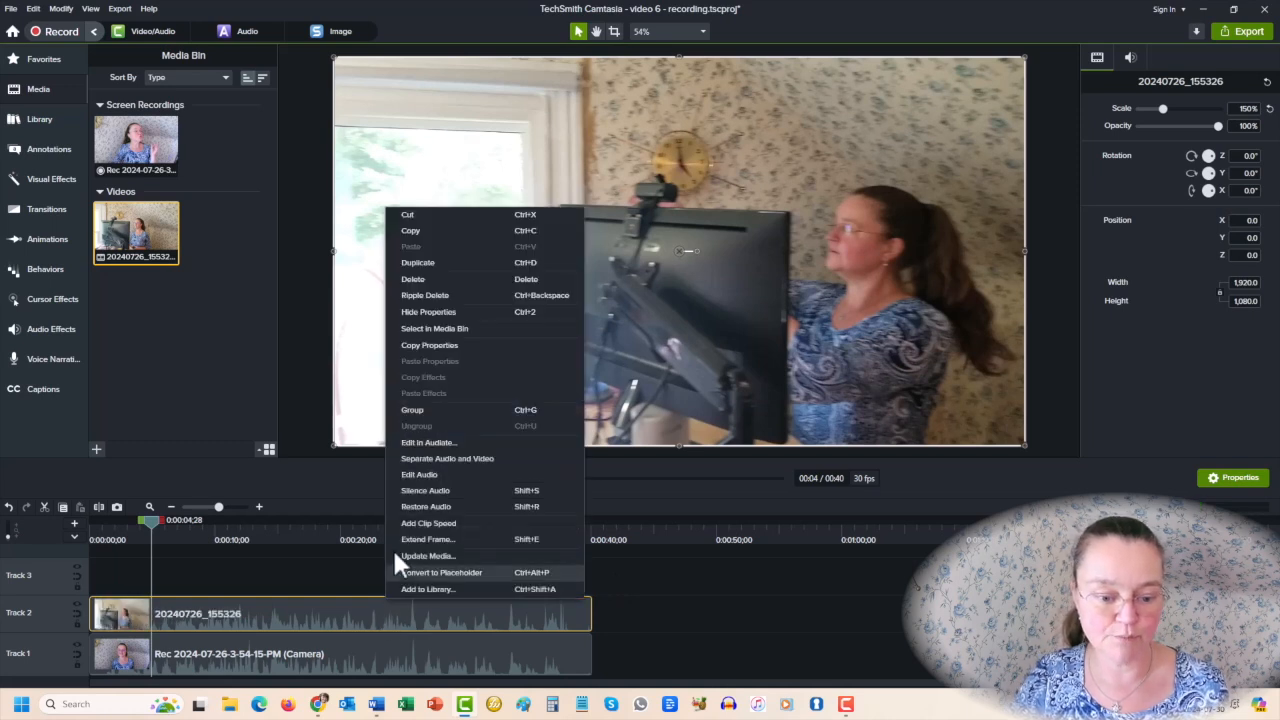
click(450, 459)
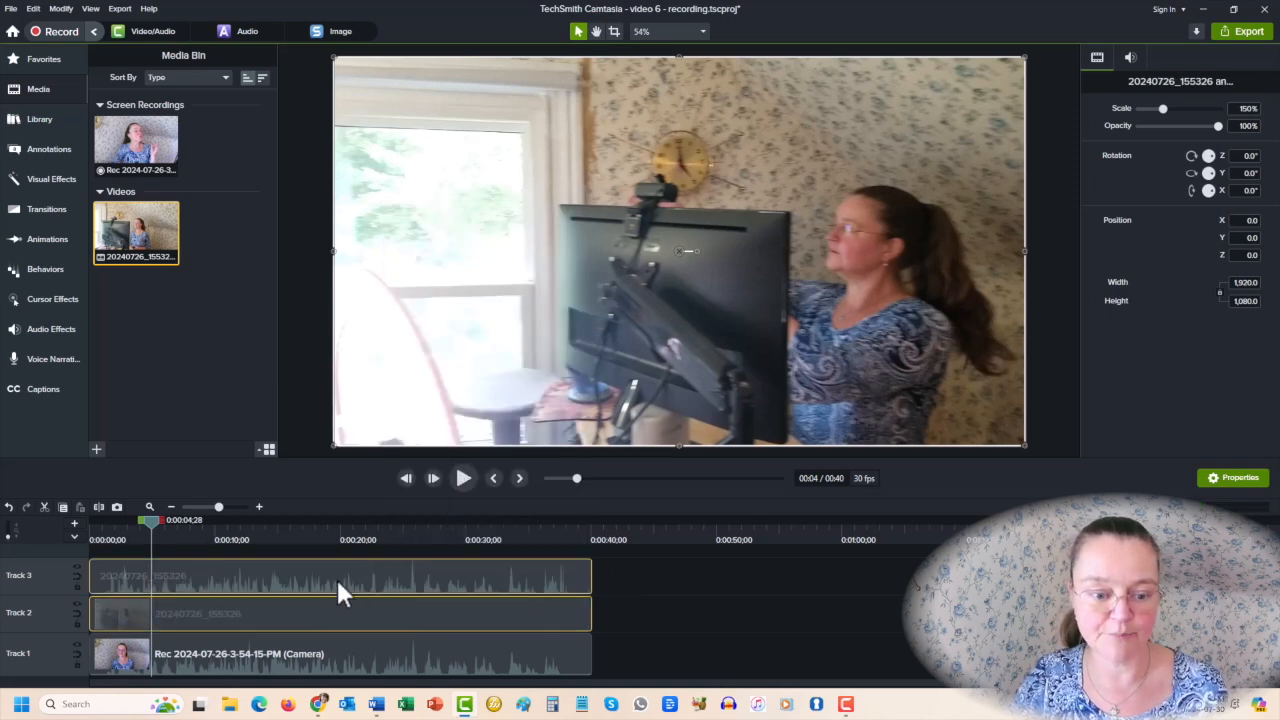
click(376, 584)
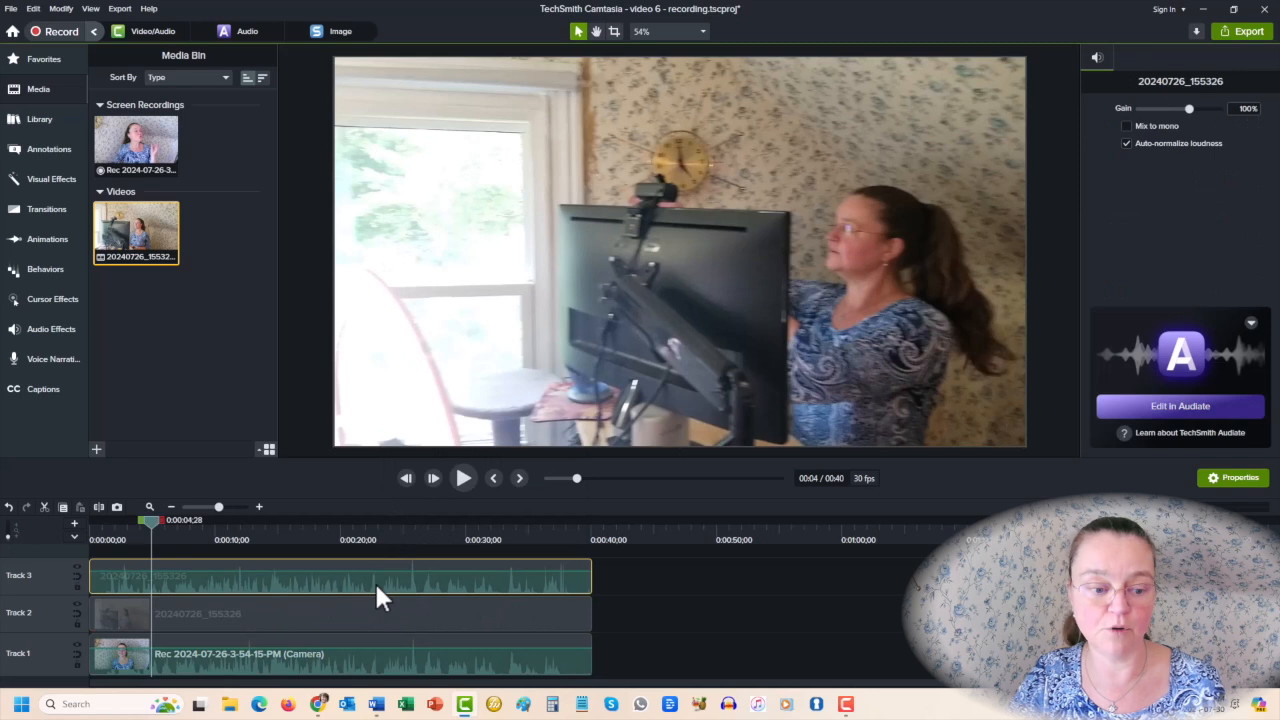
key(Delete)
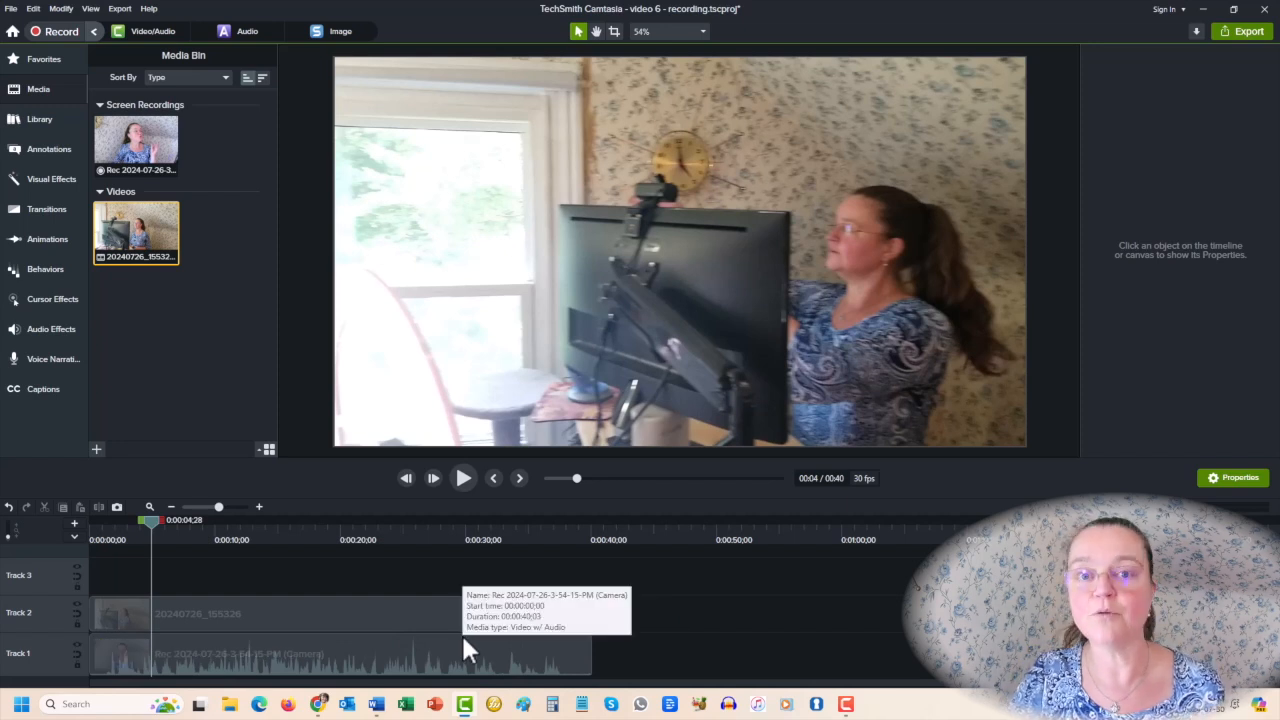
Step: Split both tracks at 0:00:01;11, delete the opening pieces and move the remaining clips to the timeline's beginning
click(130, 605)
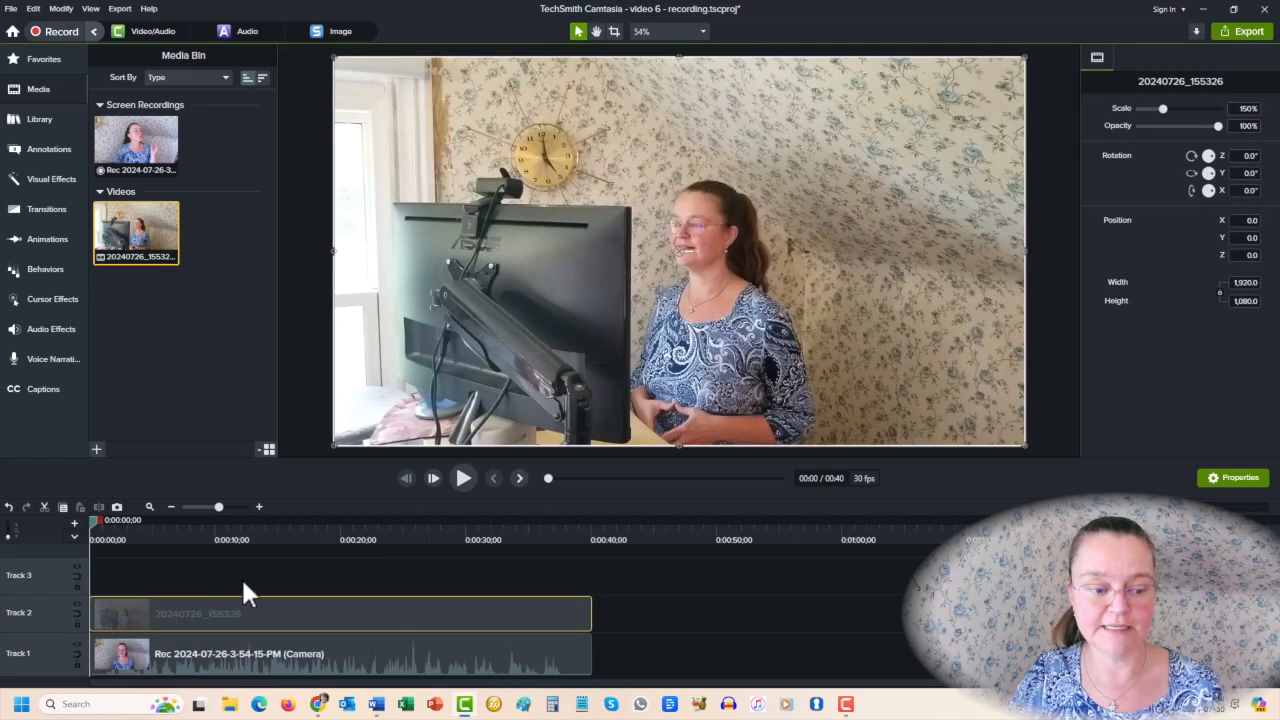
drag(177, 605, 179, 632)
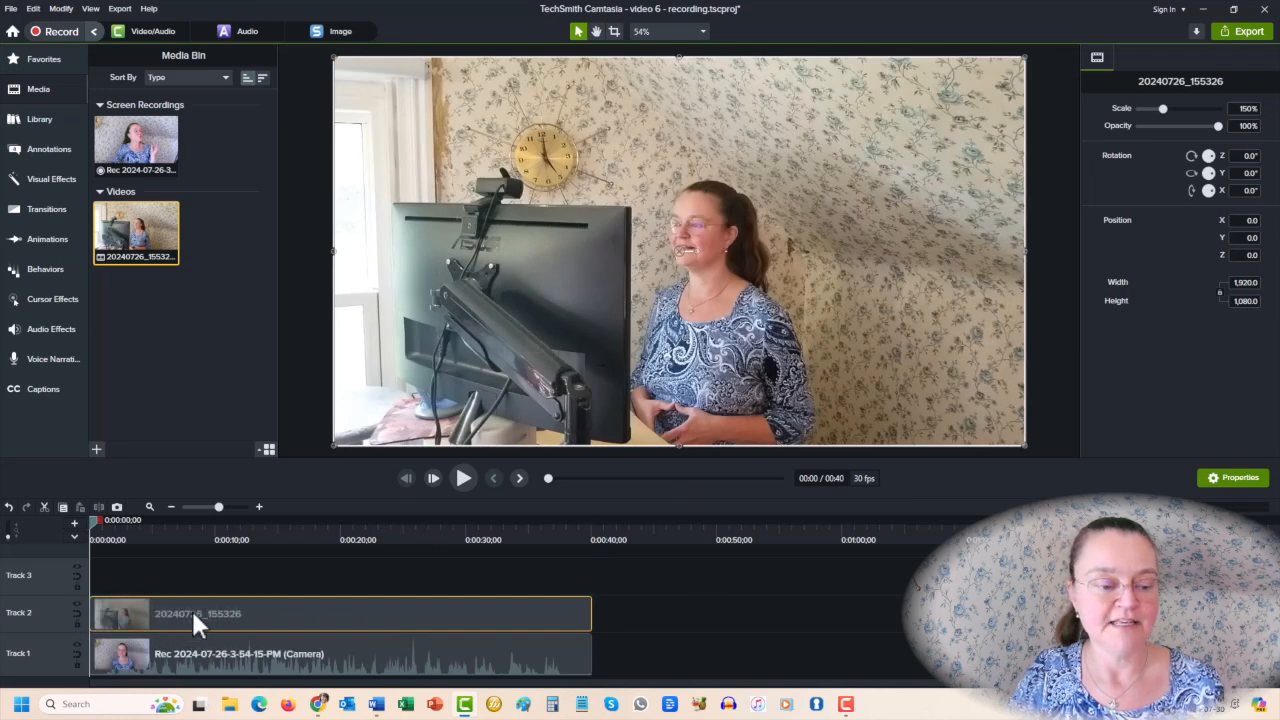
click(259, 507)
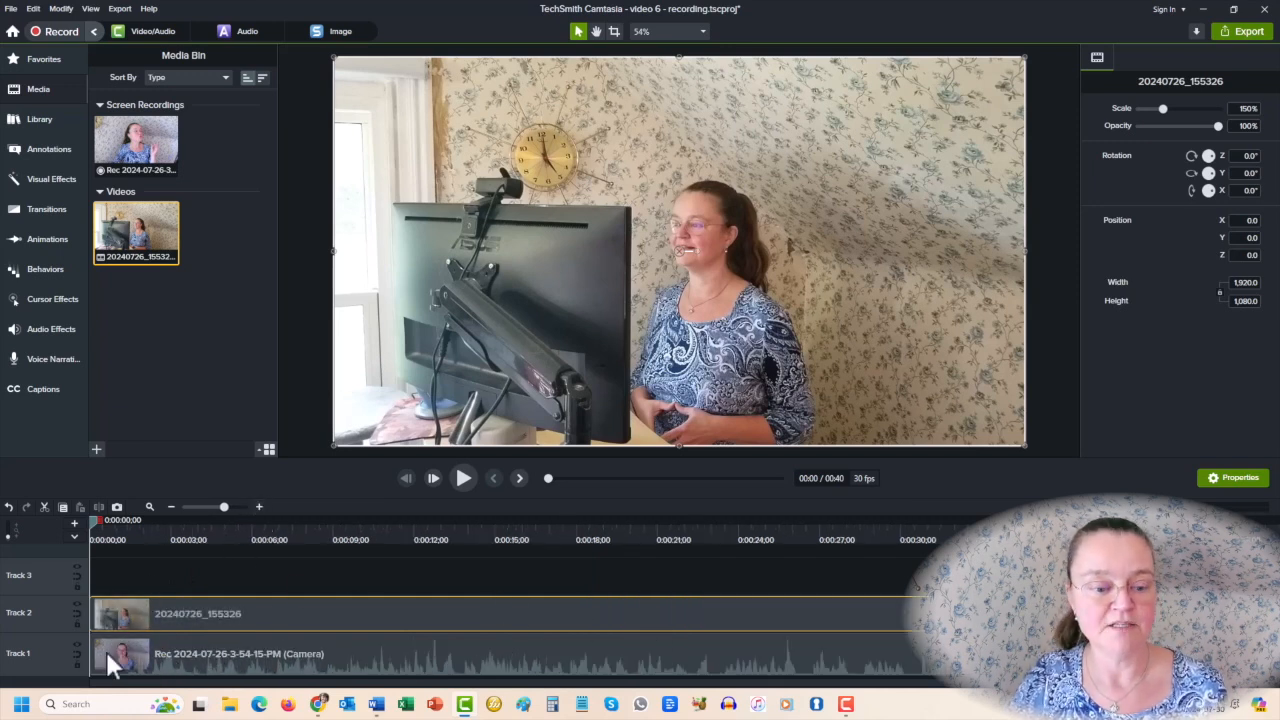
drag(91, 519, 127, 524)
drag(111, 576, 122, 645)
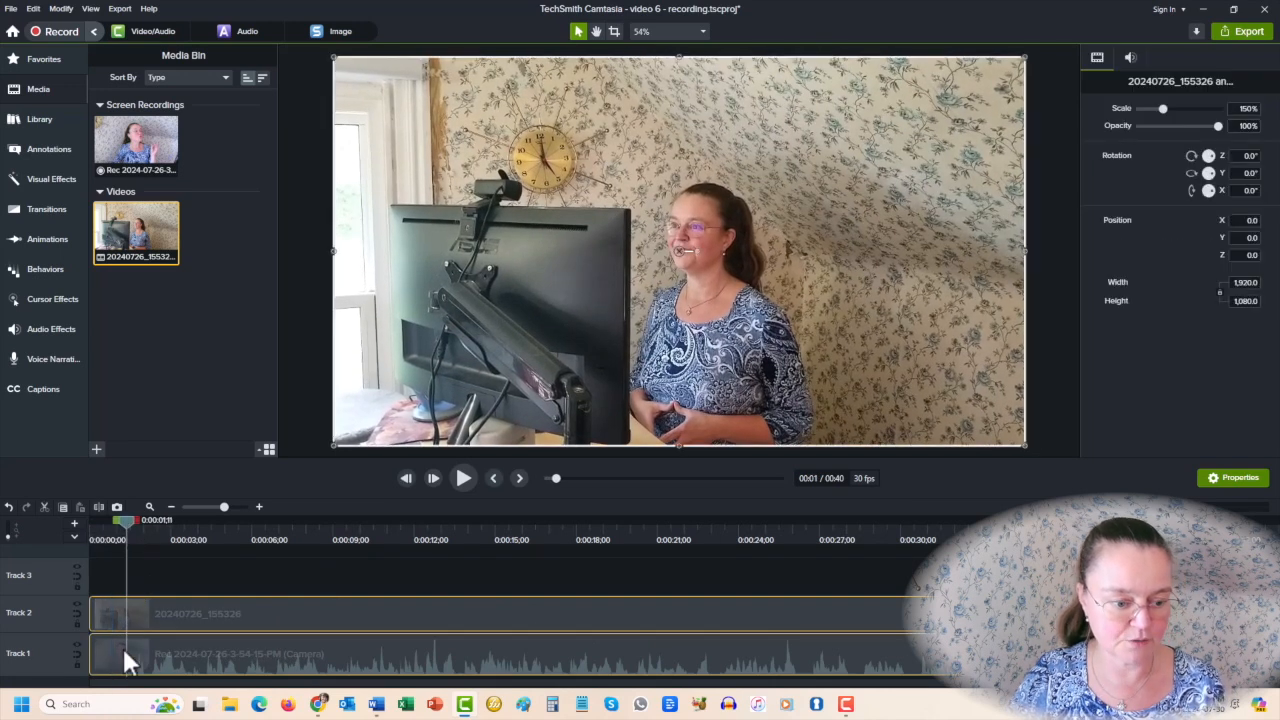
click(98, 508)
drag(105, 563, 102, 647)
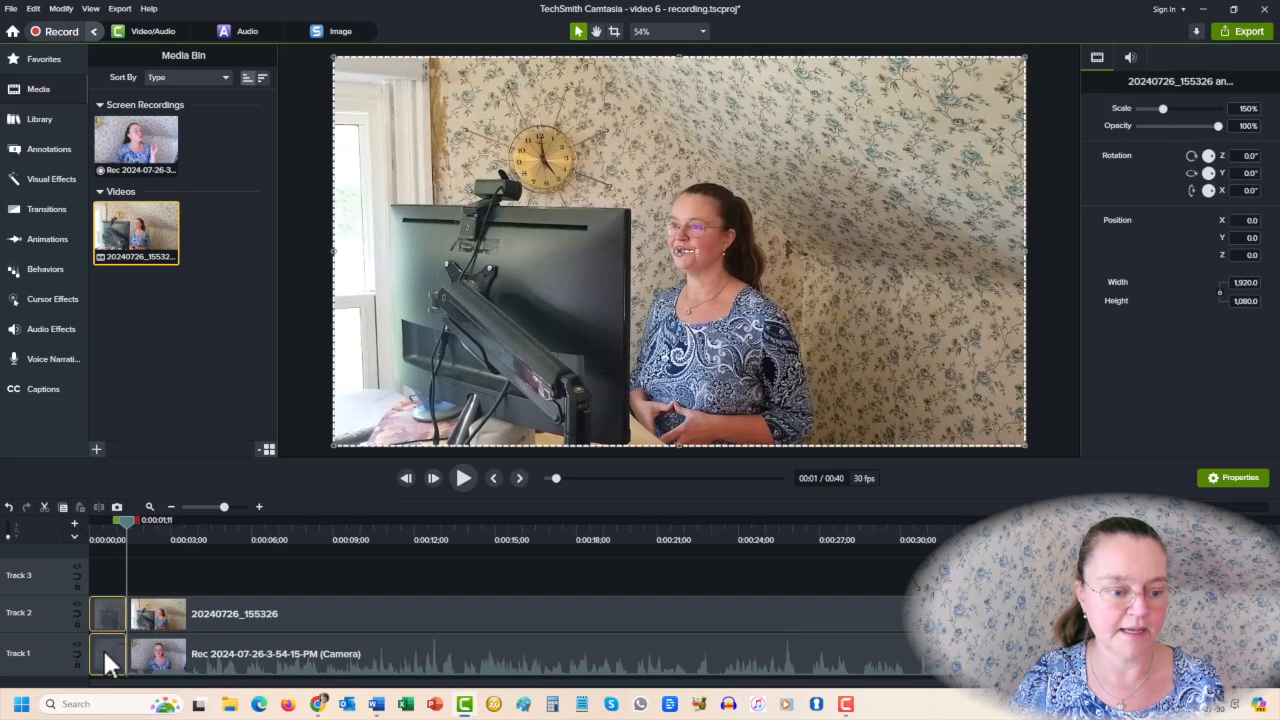
key(Delete)
drag(150, 567, 118, 670)
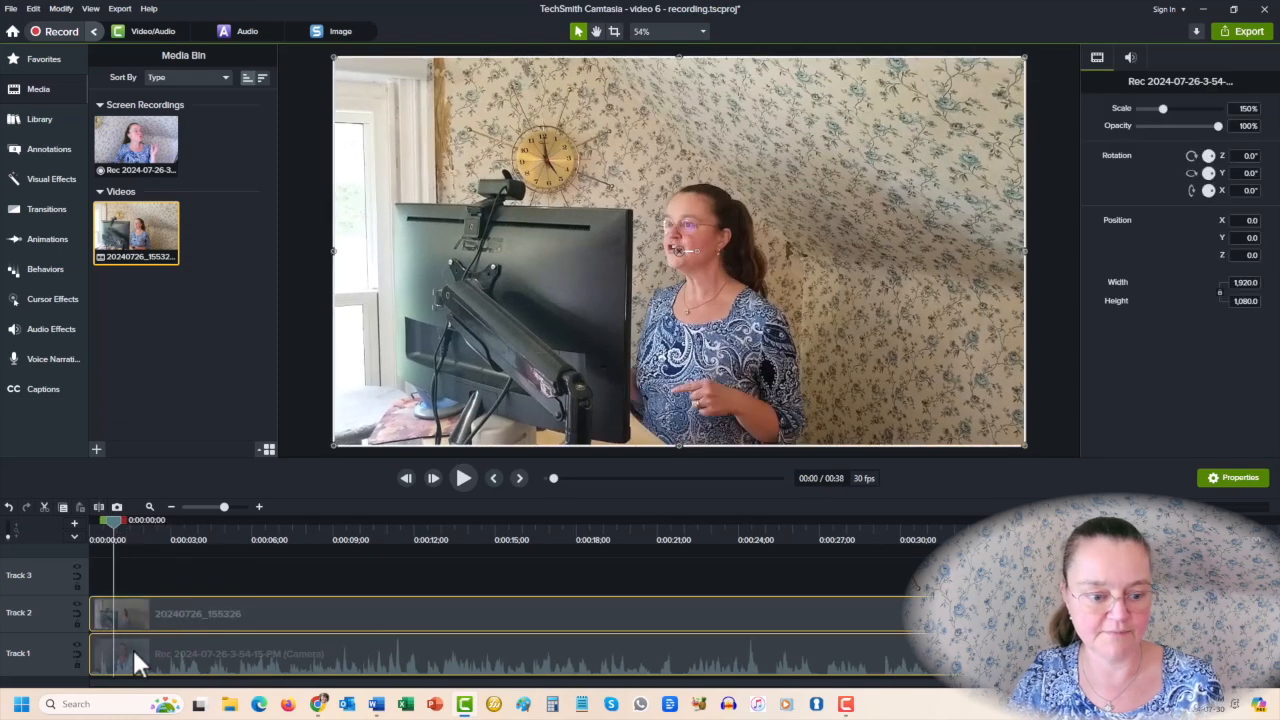
Step: Play the shortened recording from the beginning to about 0:02;20
key(ctrl+Home)
click(463, 478)
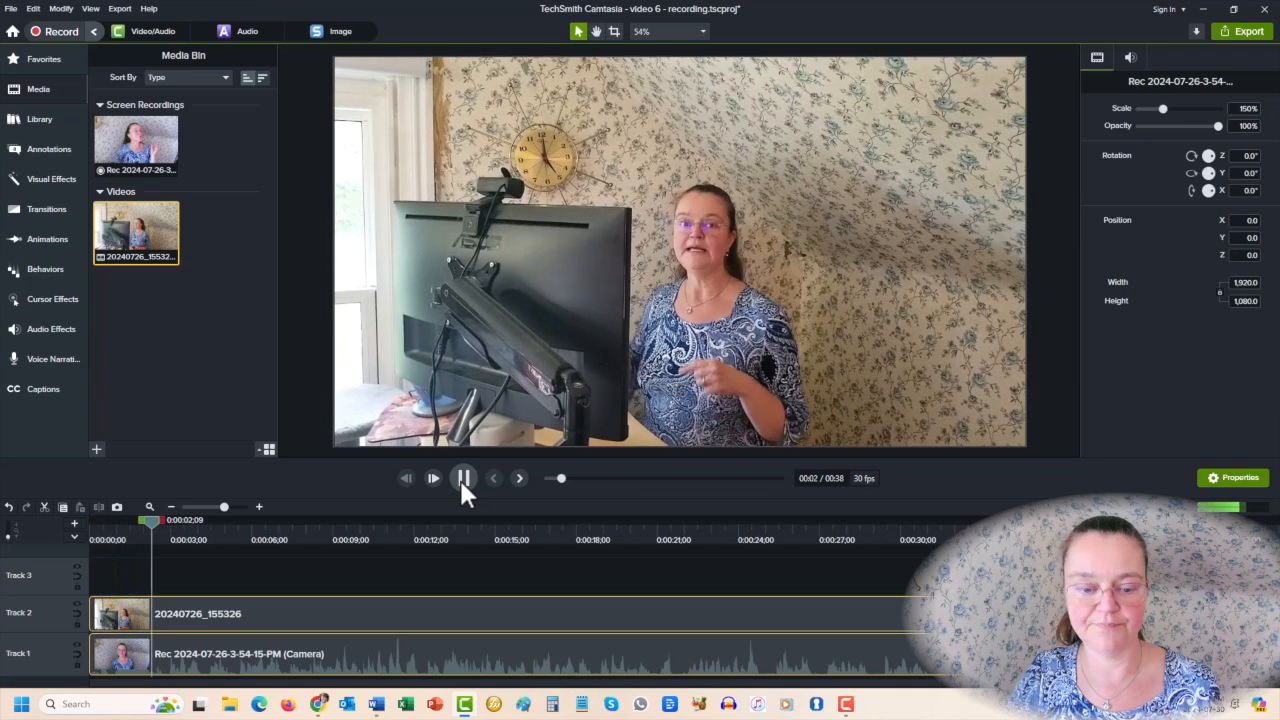
click(463, 486)
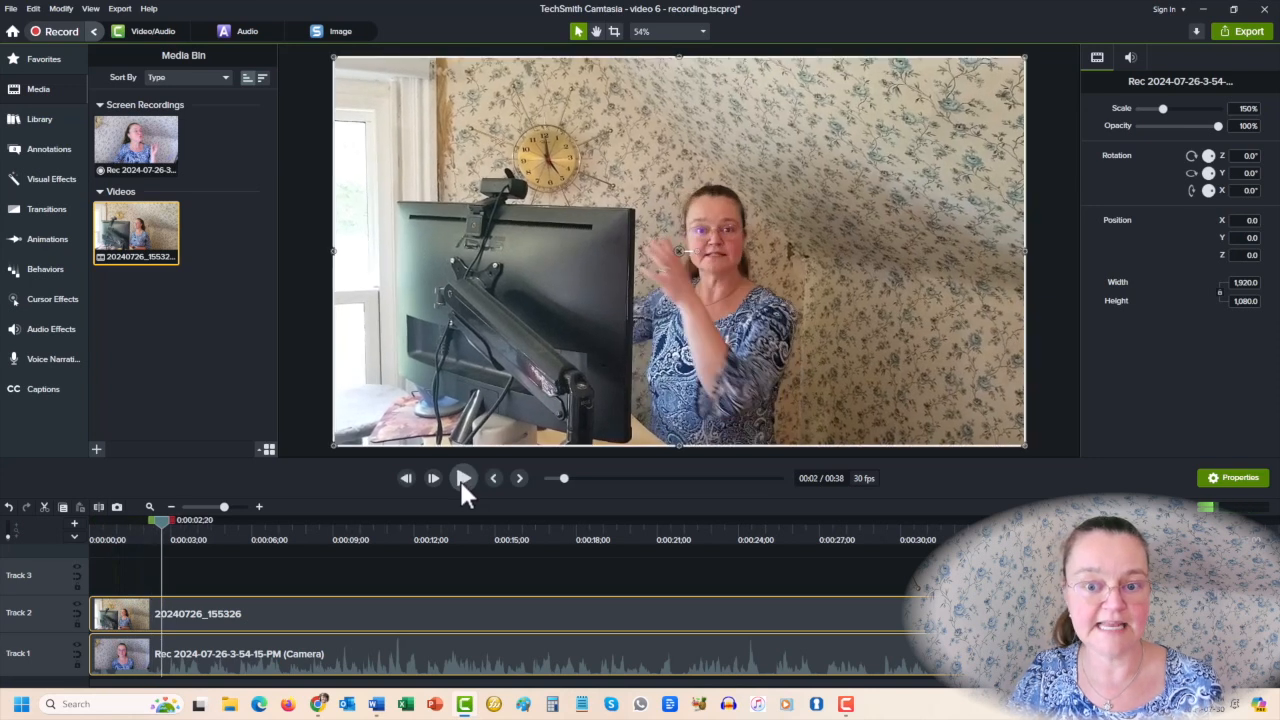
Step: Trim the Track 2 video so it starts at about 0:01;29, and play the camera switch from the beginning to 0:05;10
drag(160, 520, 142, 519)
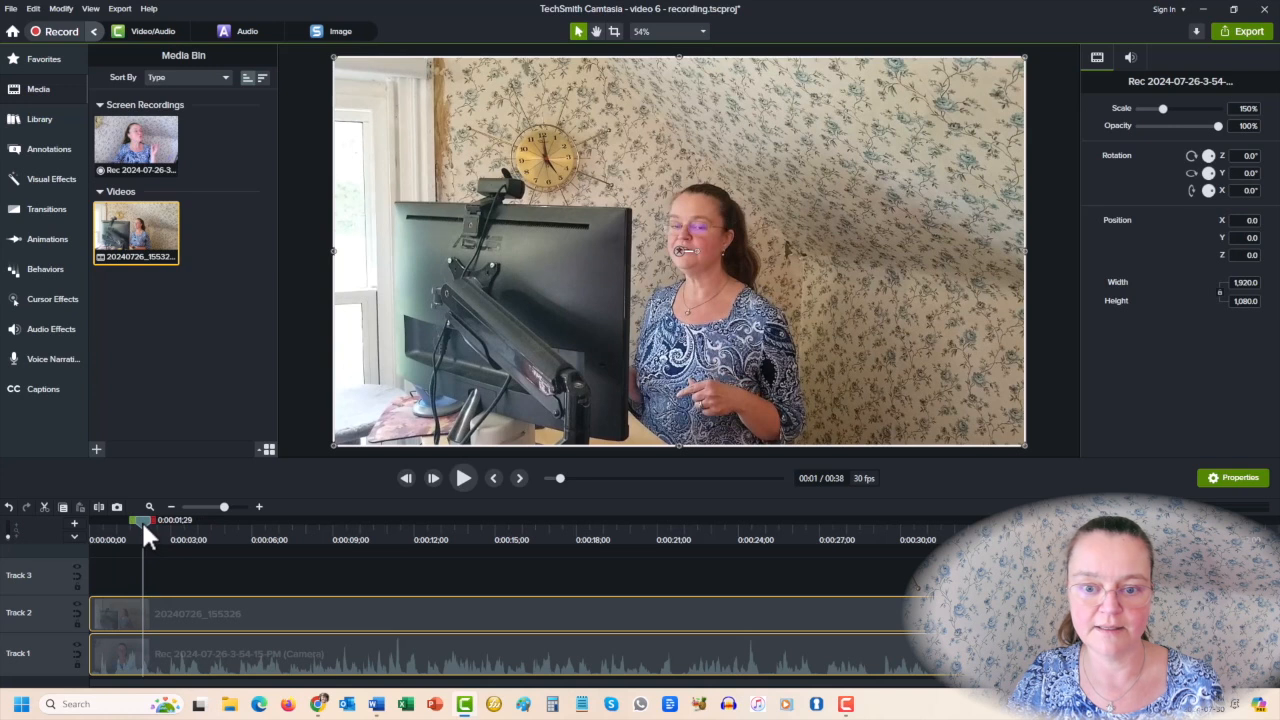
drag(141, 519, 143, 521)
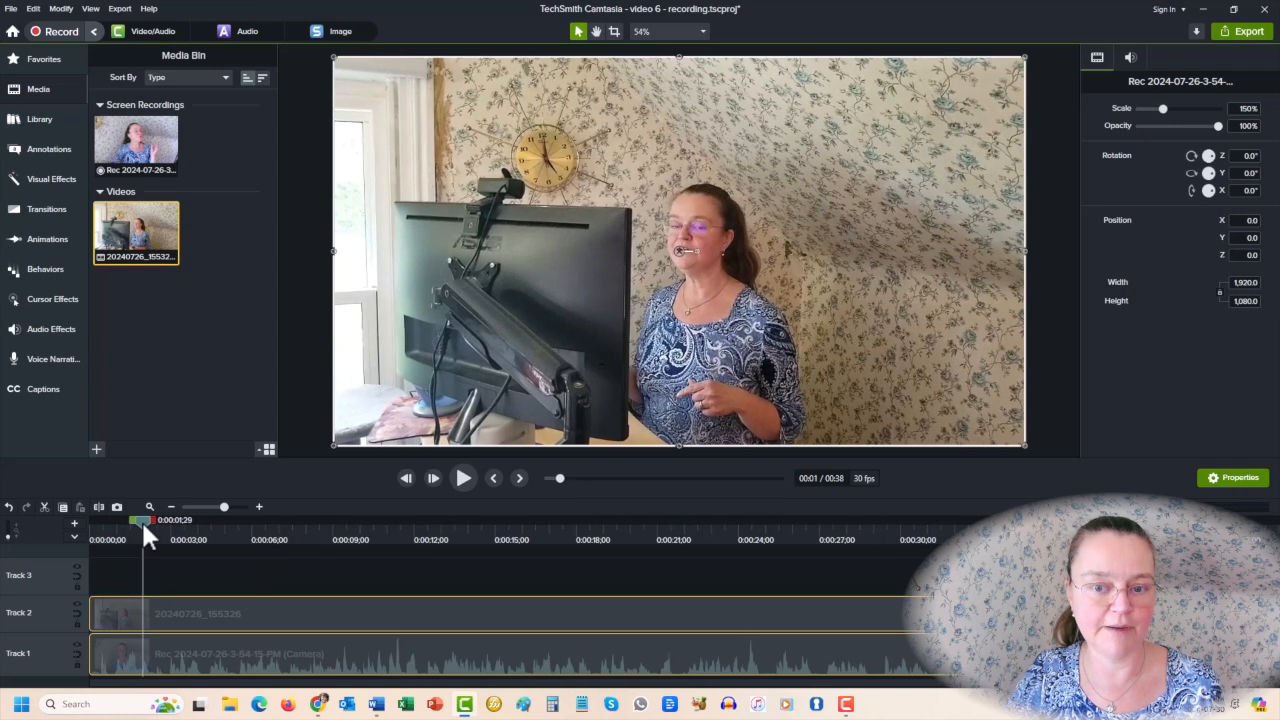
click(100, 575)
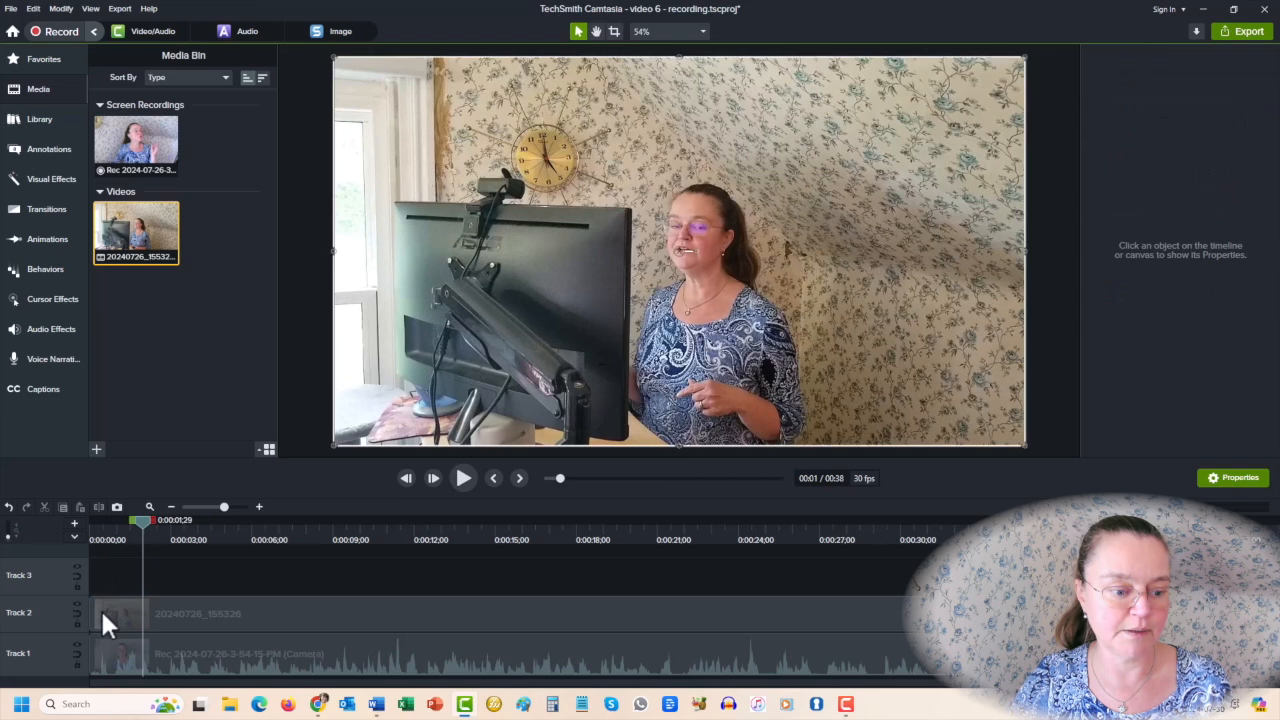
click(97, 612)
drag(94, 612, 146, 604)
click(103, 636)
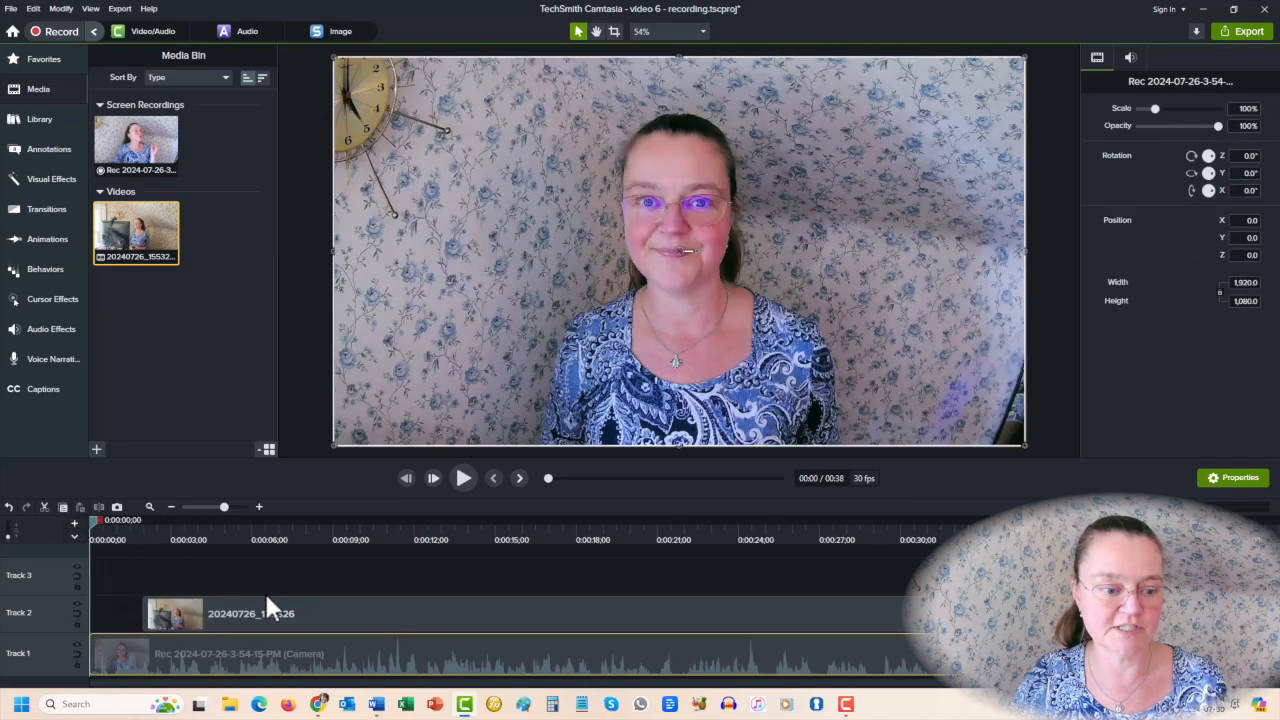
click(465, 479)
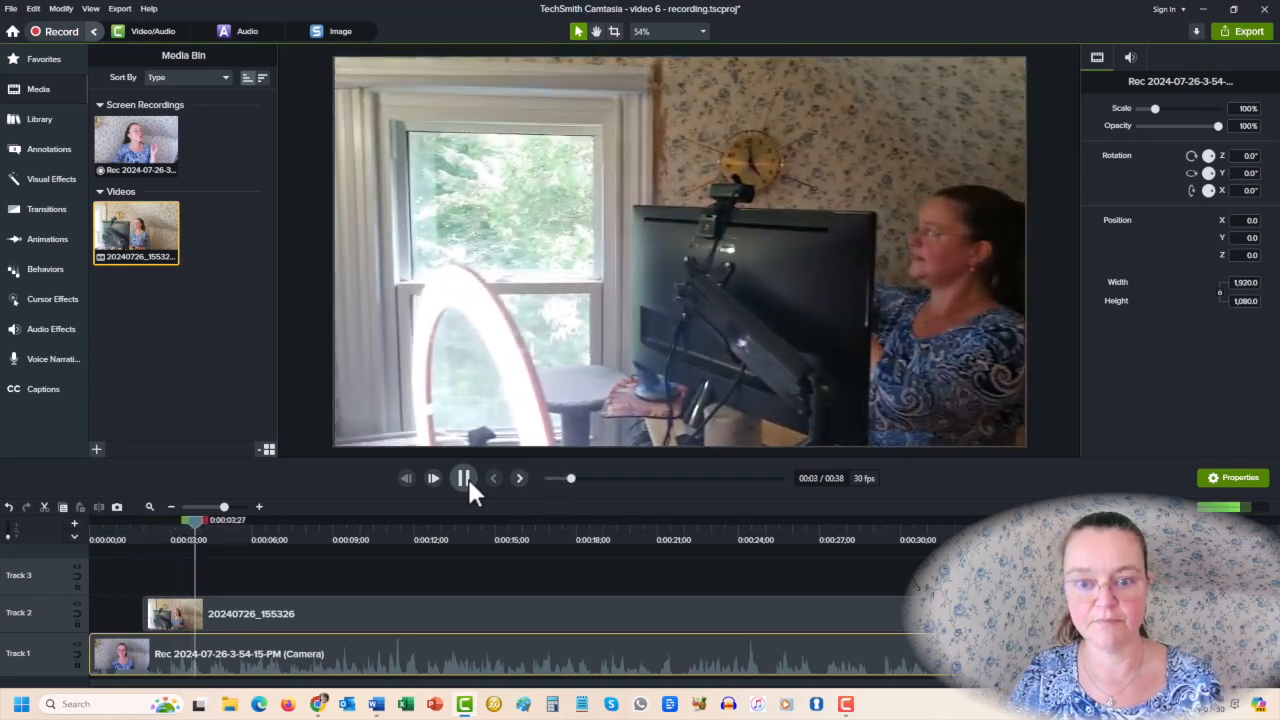
click(465, 479)
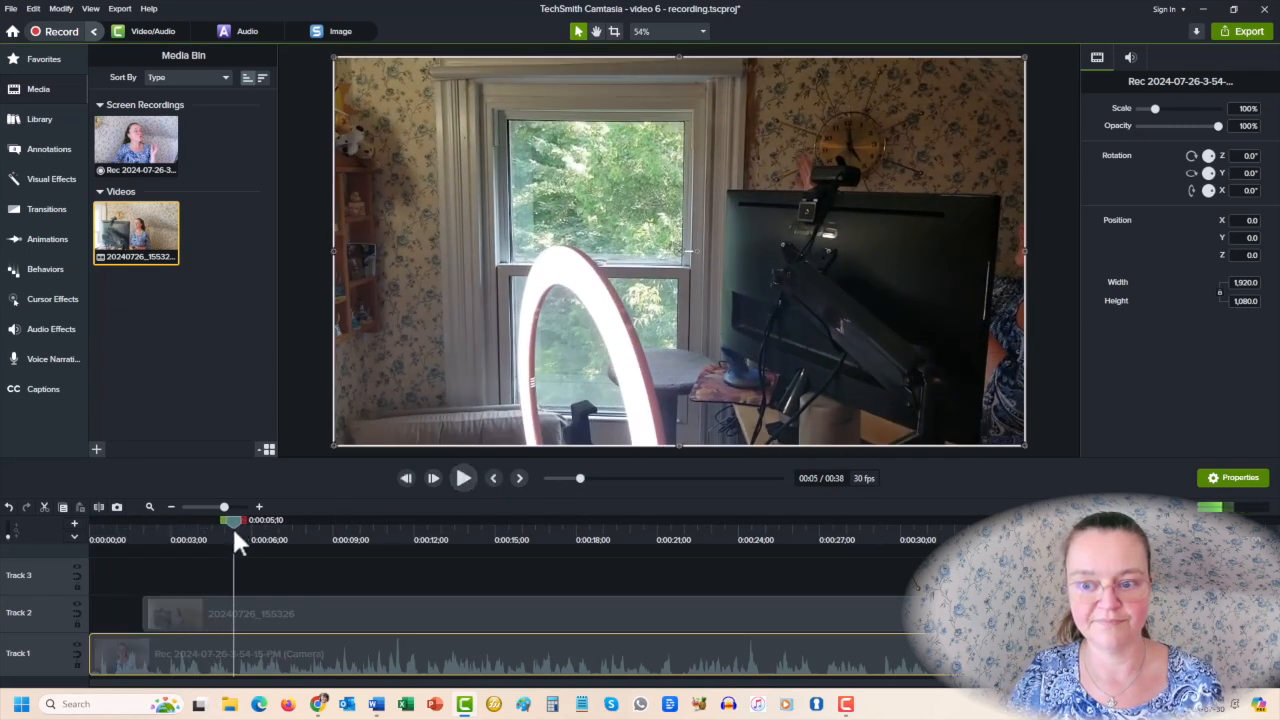
Step: Cut the section from about 0:31;05 to 0:31;29 out of both tracks and close the gap
drag(236, 523, 906, 574)
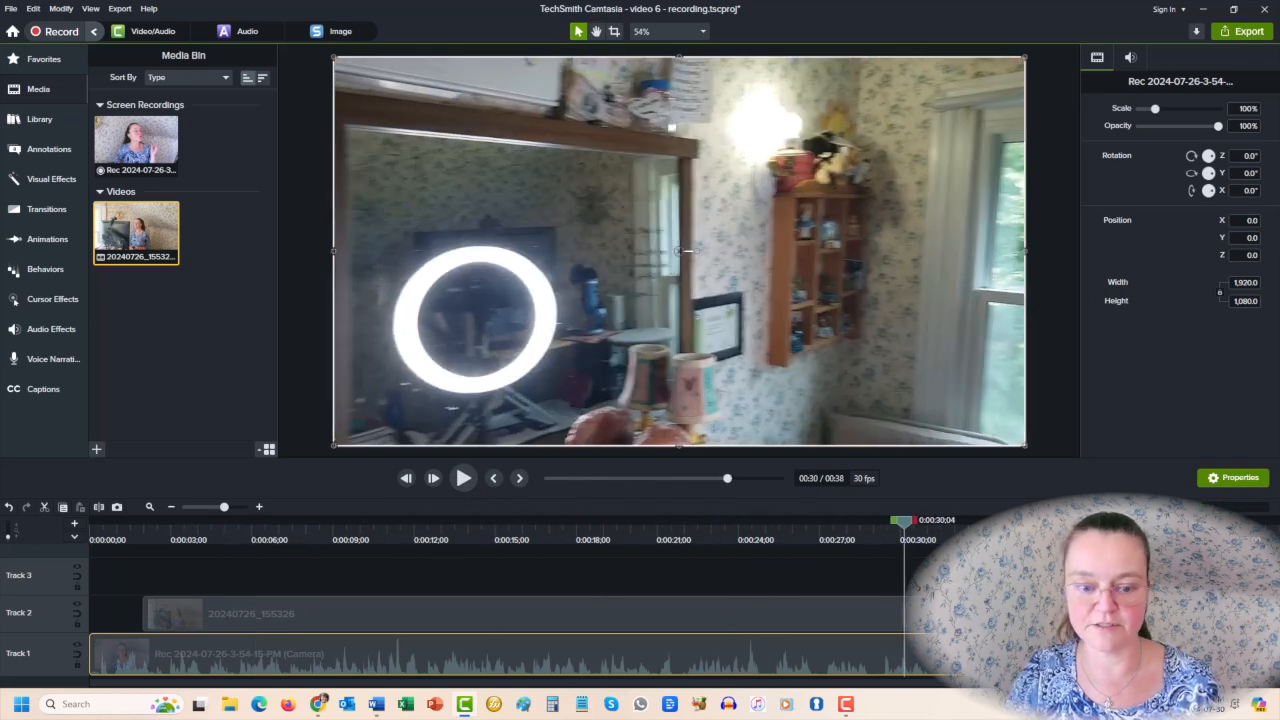
mouse_move(905, 524)
mouse_down()
mouse_move(934, 532)
mouse_move(926, 541)
mouse_move(962, 526)
mouse_up()
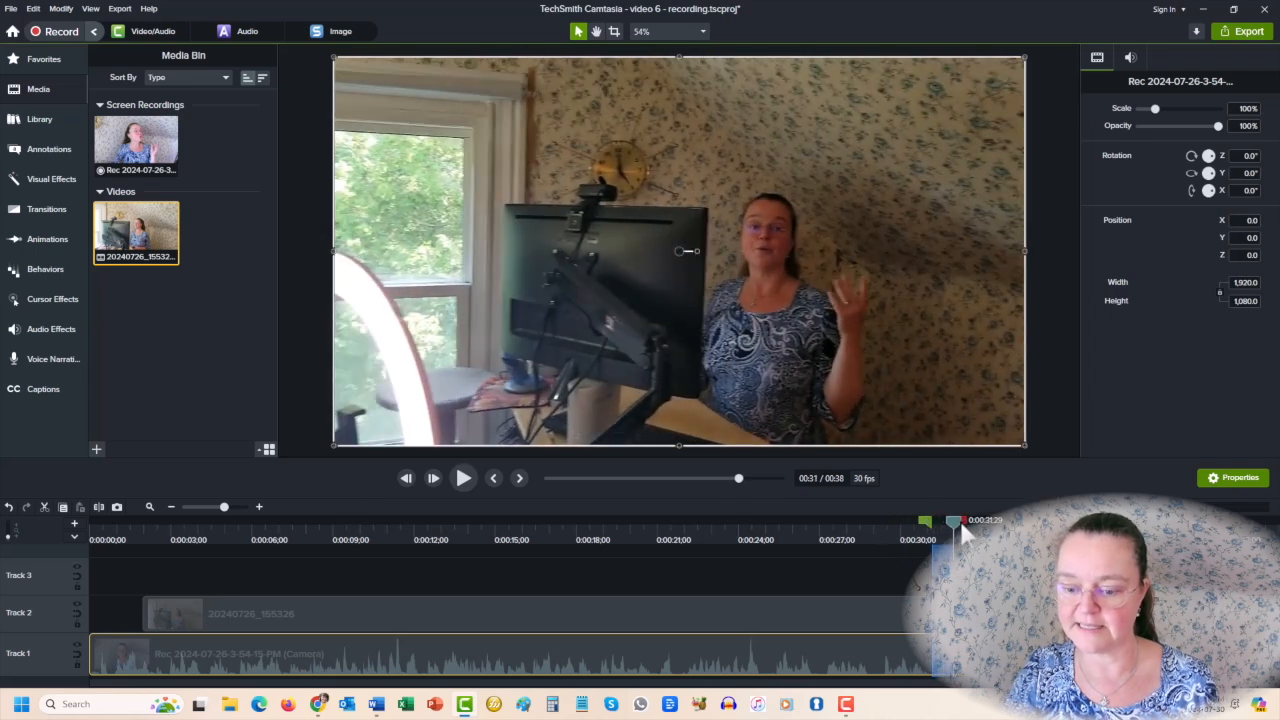
click(963, 531)
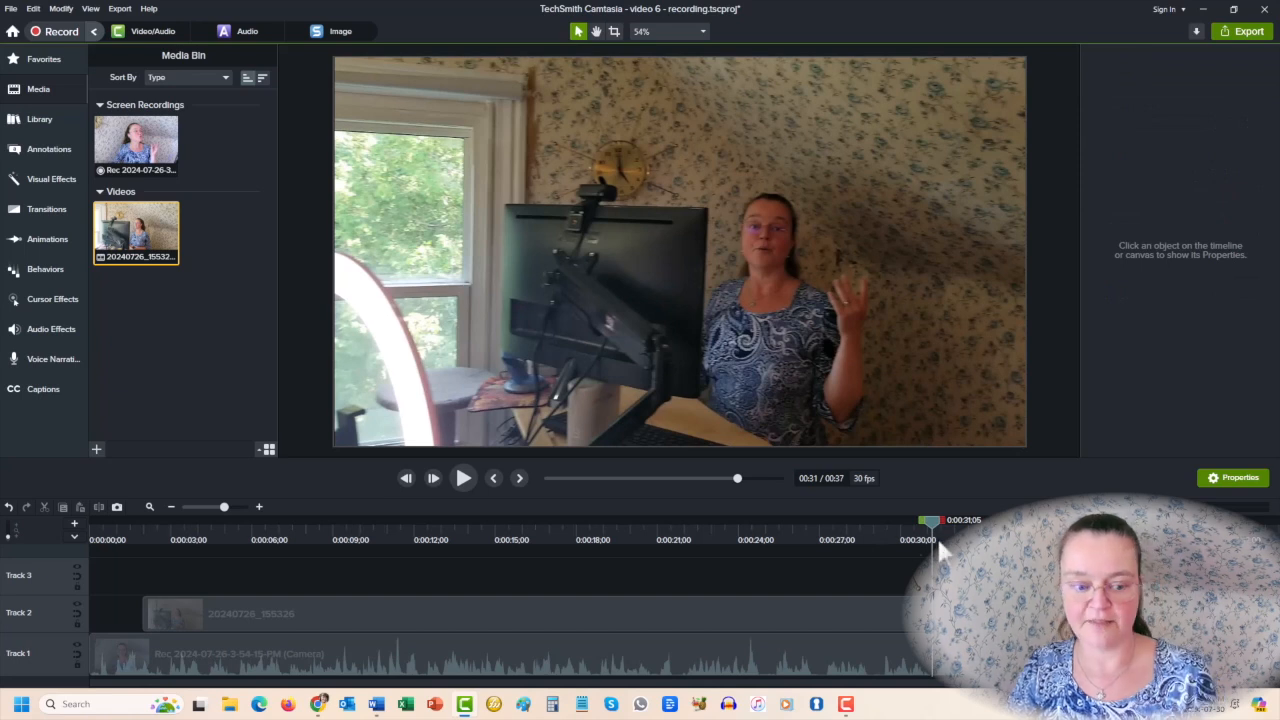
Step: Play across the cut from just before 0:30 to about 0:33, and play the passage from 0:27;00 to 0:28;26
click(895, 528)
click(466, 479)
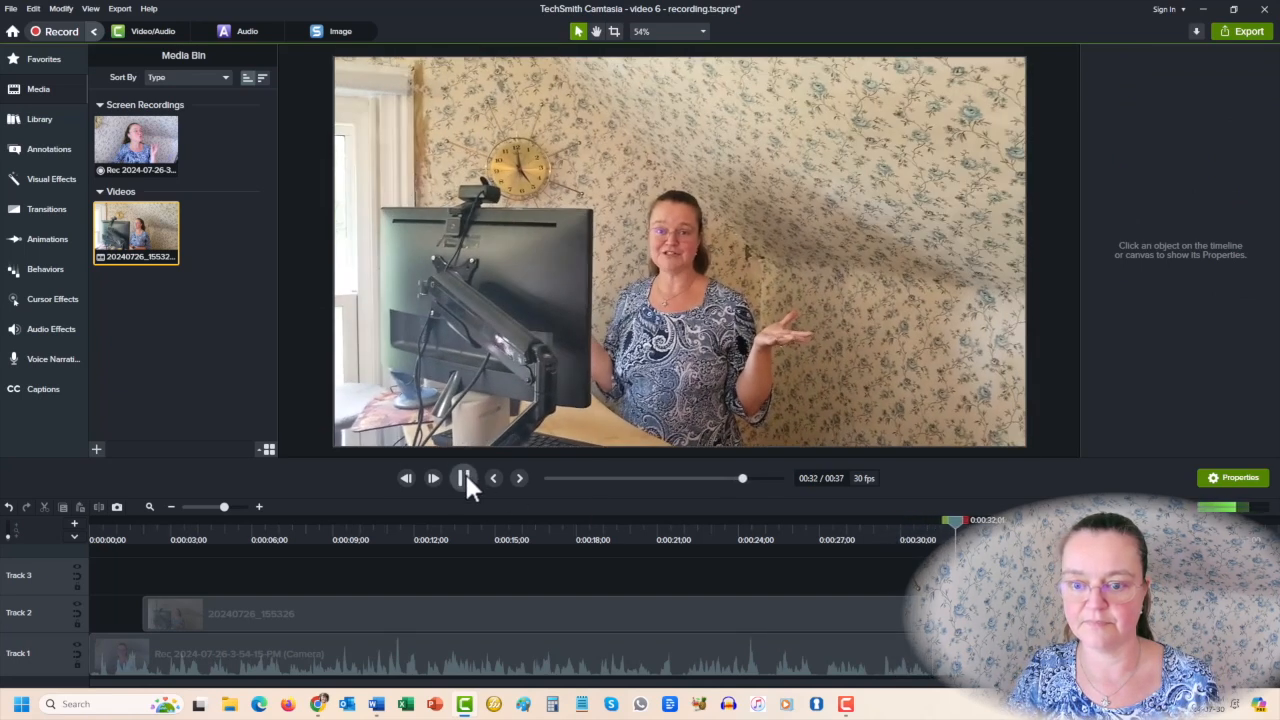
click(466, 480)
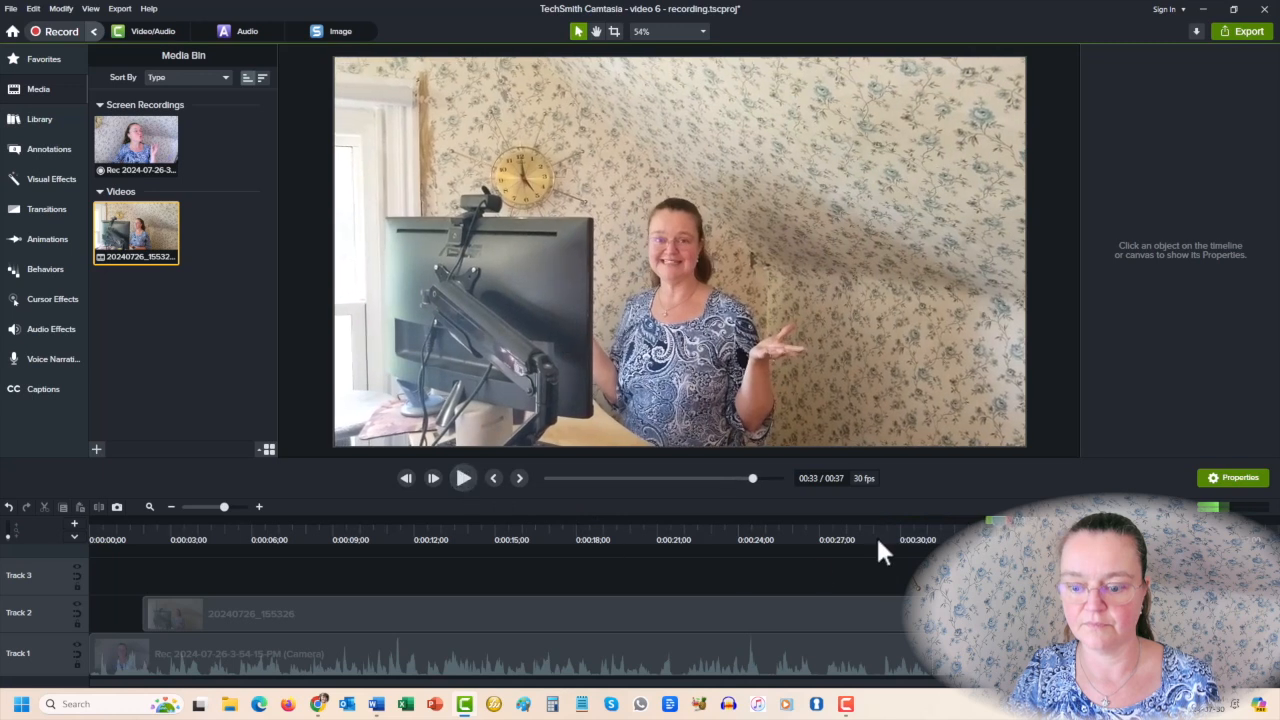
click(818, 540)
click(464, 479)
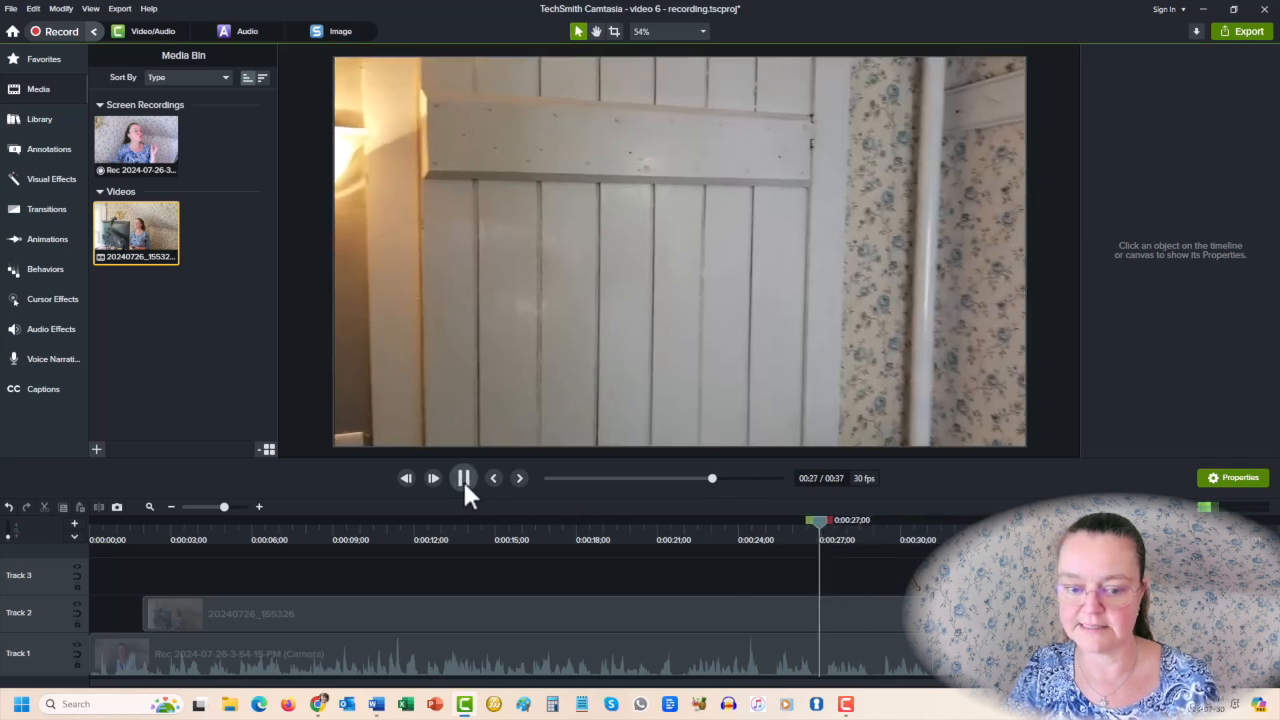
click(464, 480)
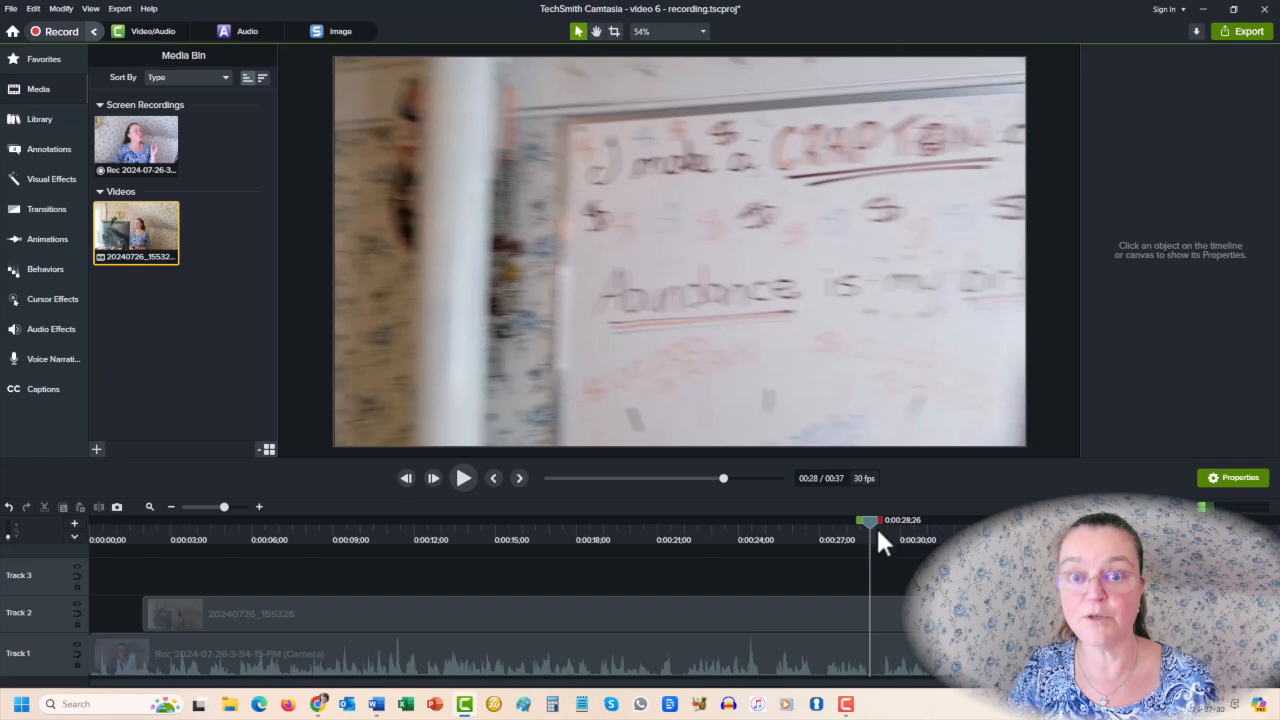
Step: Play the passage following 0:27;04 to find where the phone footage returns to the presenter, and split the Track 2 video at 0:31;05
drag(870, 521, 821, 525)
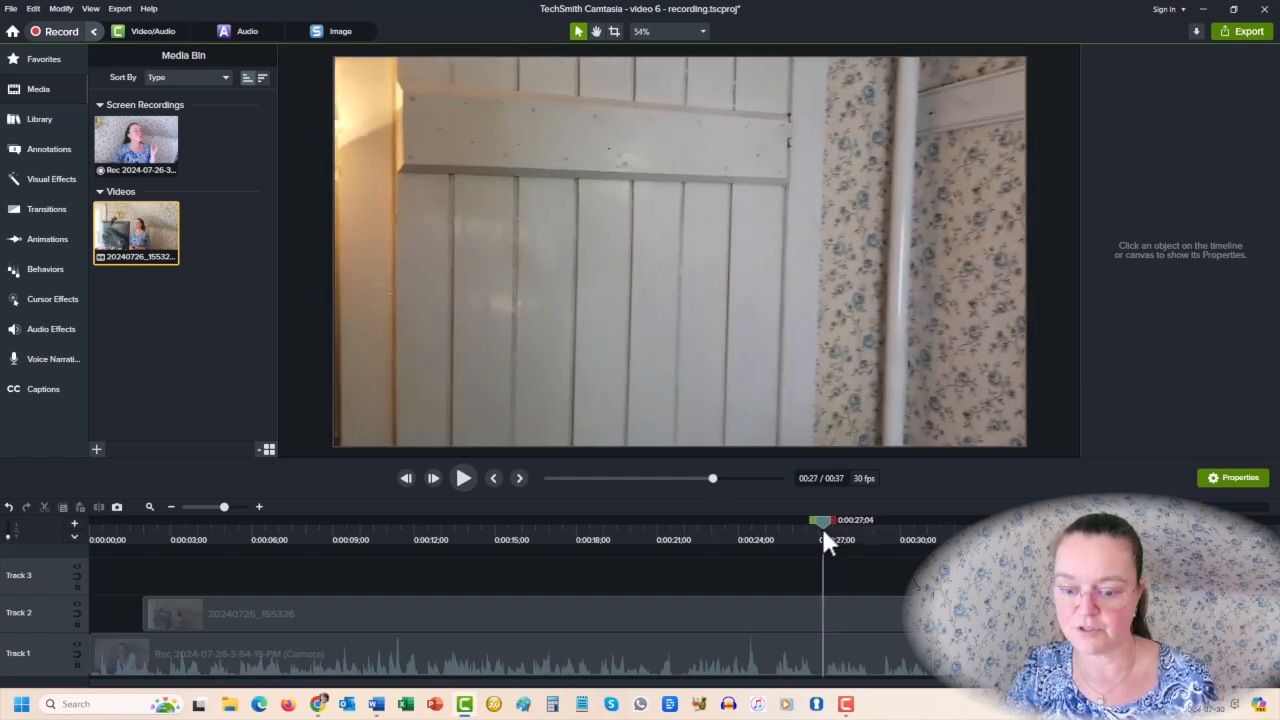
drag(835, 526, 884, 526)
drag(893, 523, 965, 528)
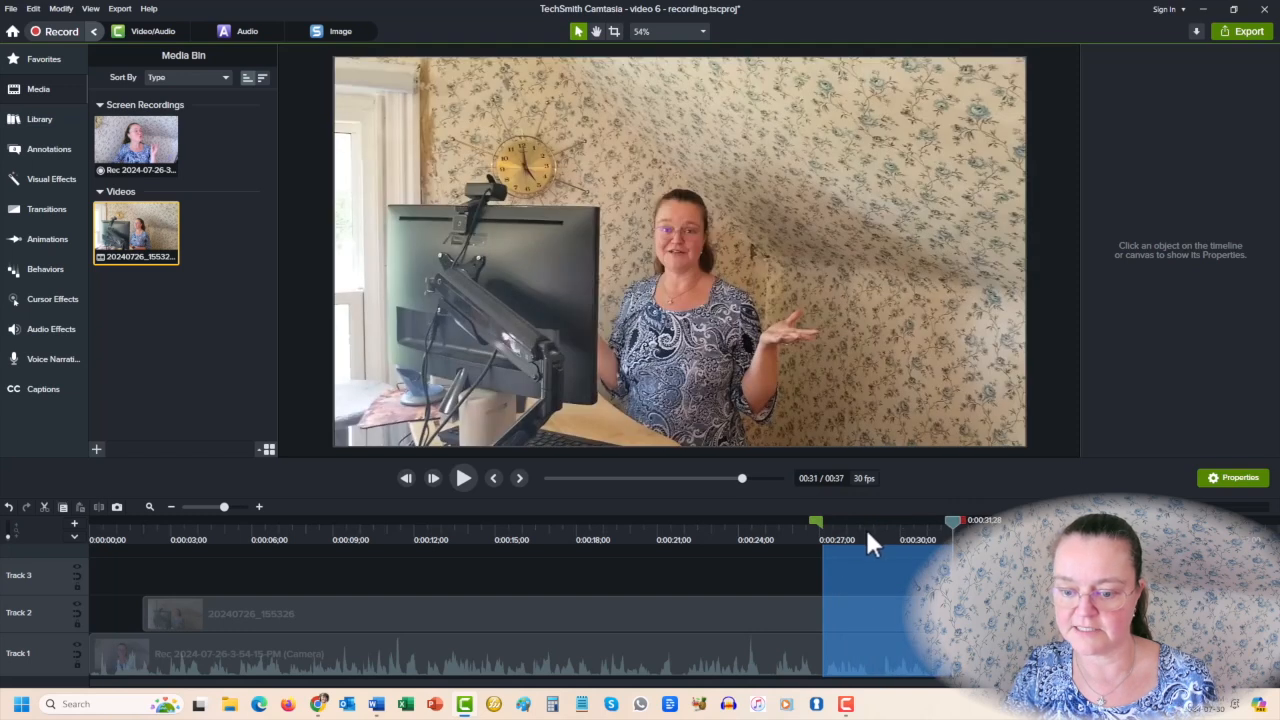
click(463, 478)
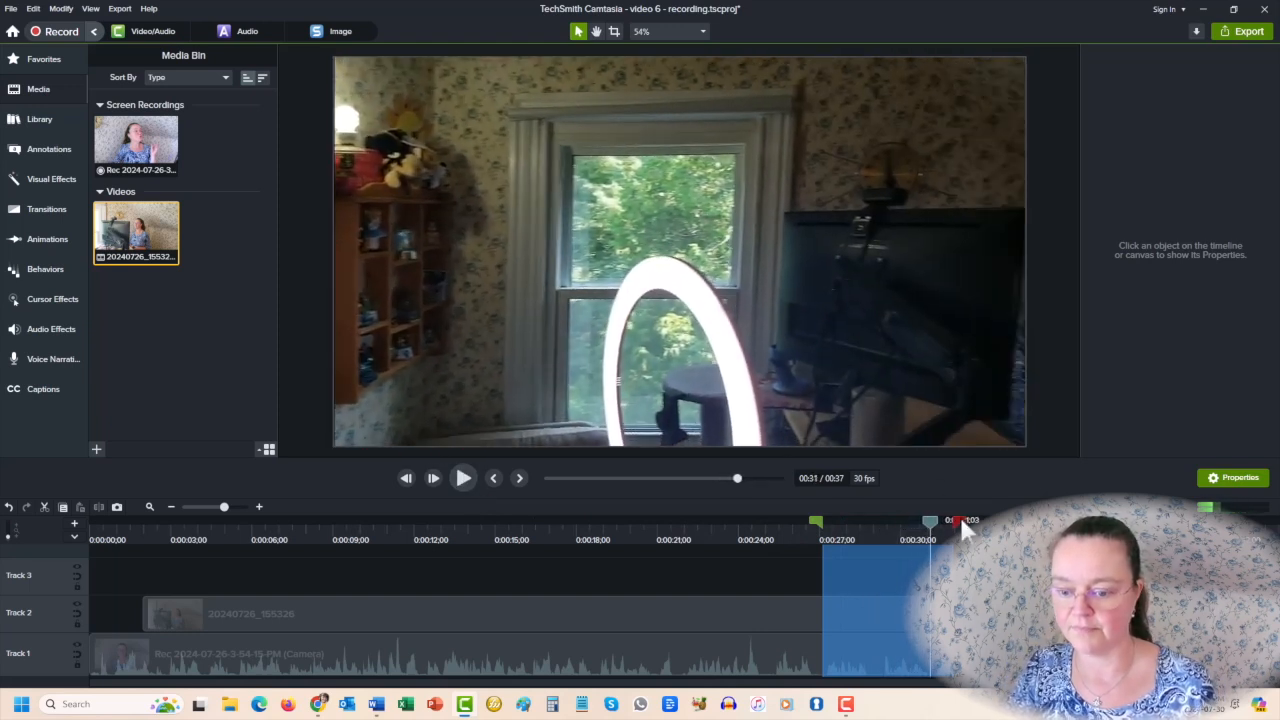
drag(962, 521, 938, 520)
click(790, 625)
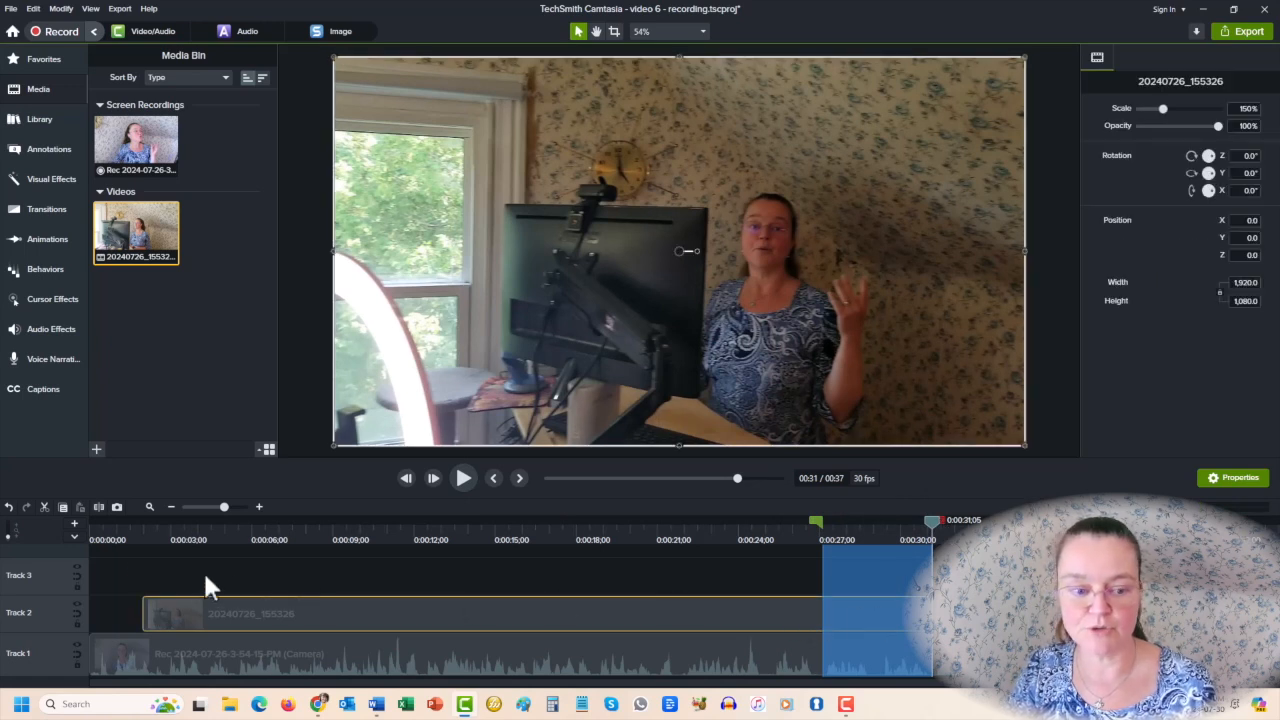
click(99, 506)
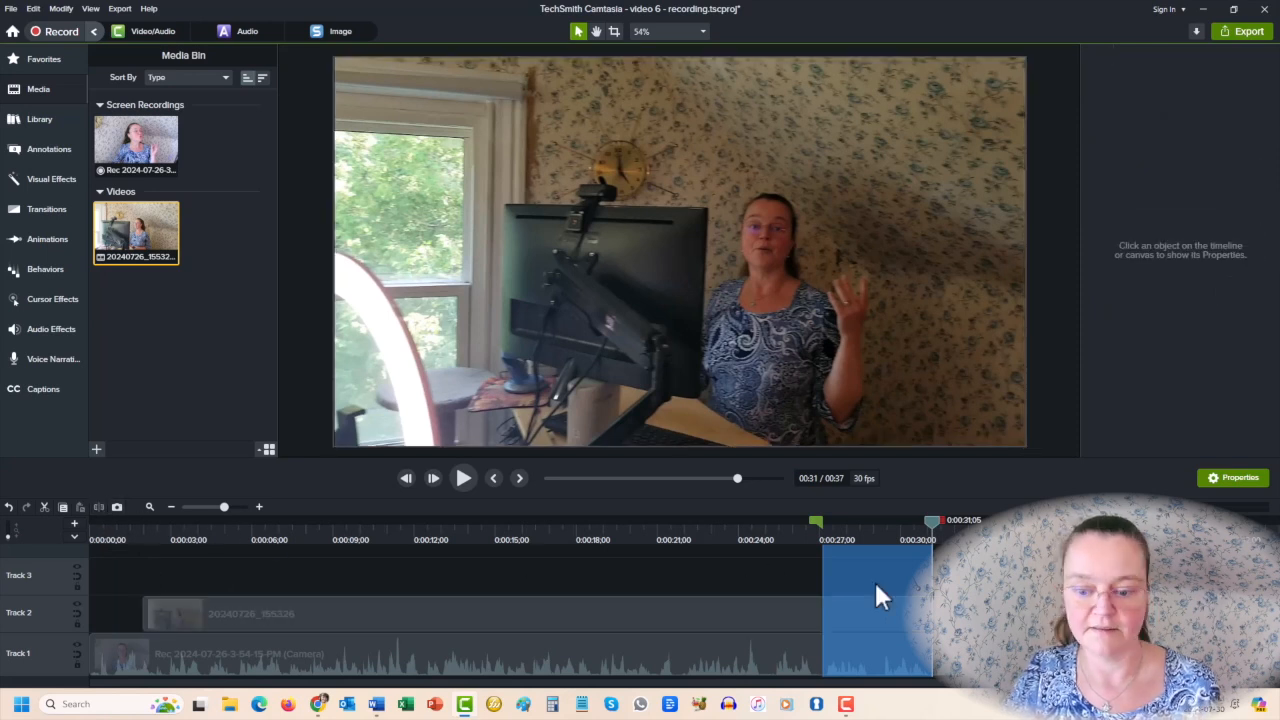
Step: Split the Track 2 video at 0:27;04 and delete the piece between there and the 0:31;05 split, keeping the gap
drag(929, 522, 820, 524)
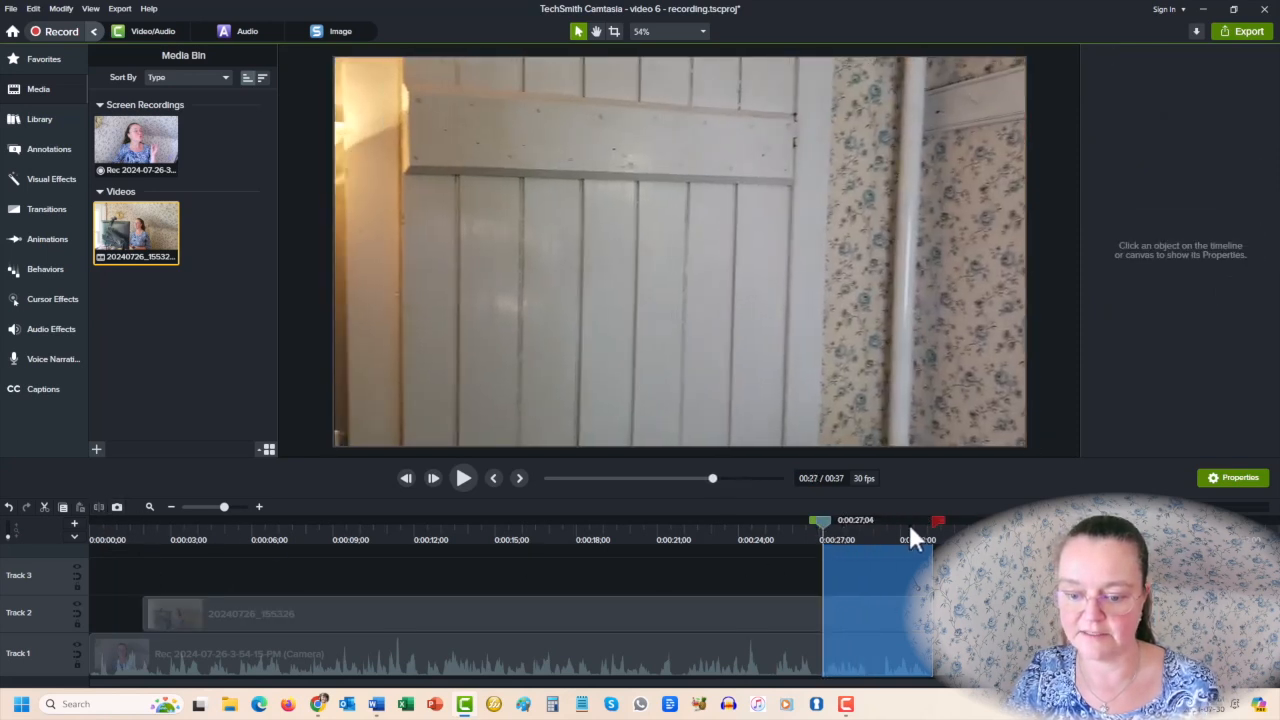
click(820, 518)
click(835, 618)
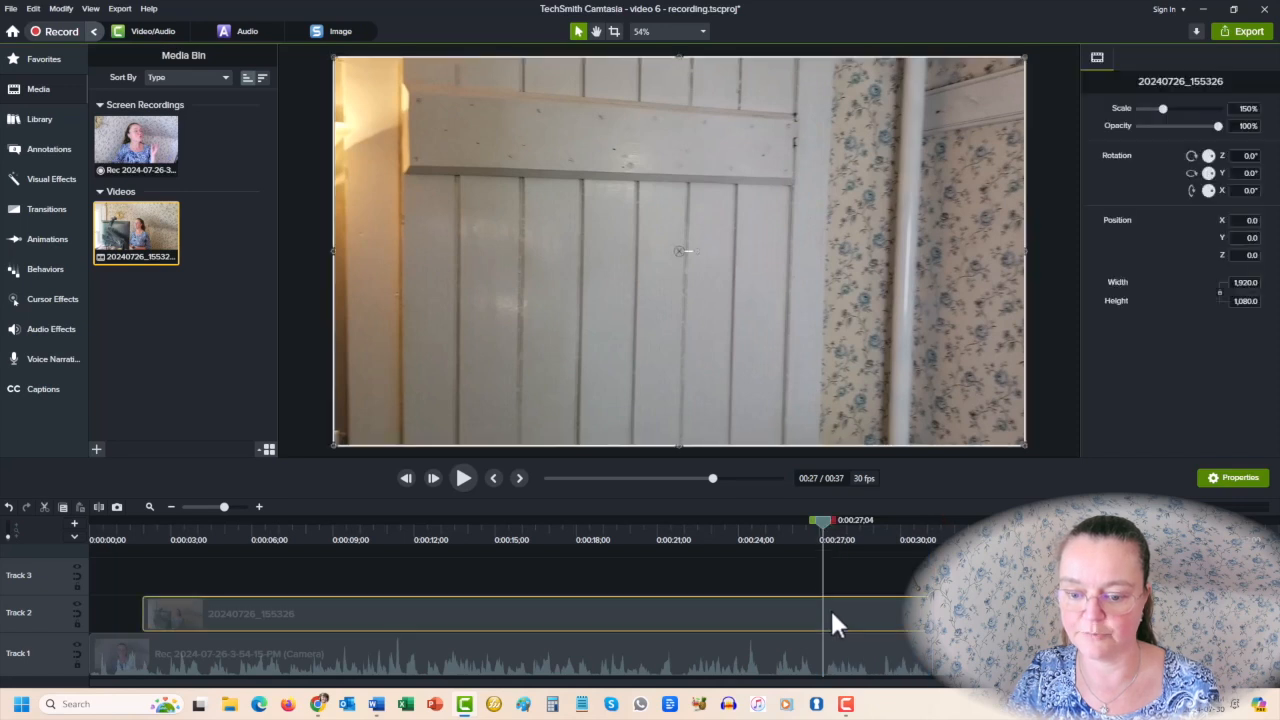
click(99, 508)
click(862, 617)
key(Delete)
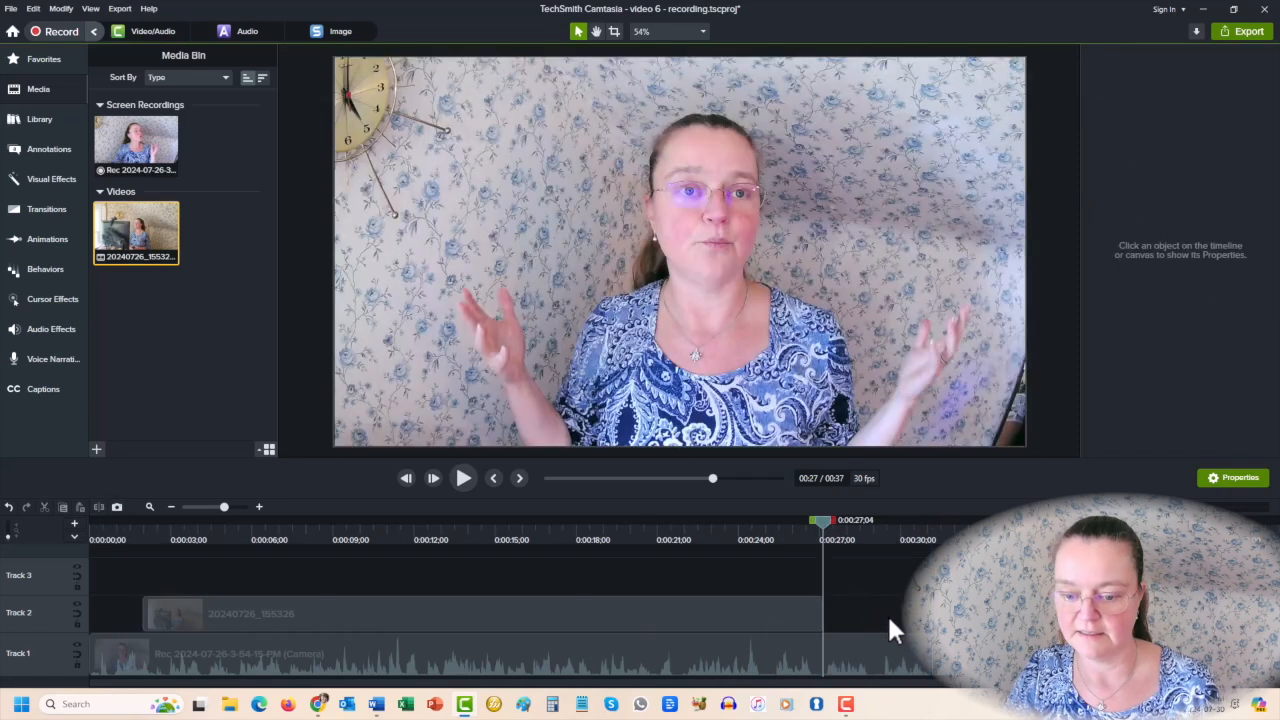
Step: Play both camera switches from 0:25;14 to about 0:33
click(777, 528)
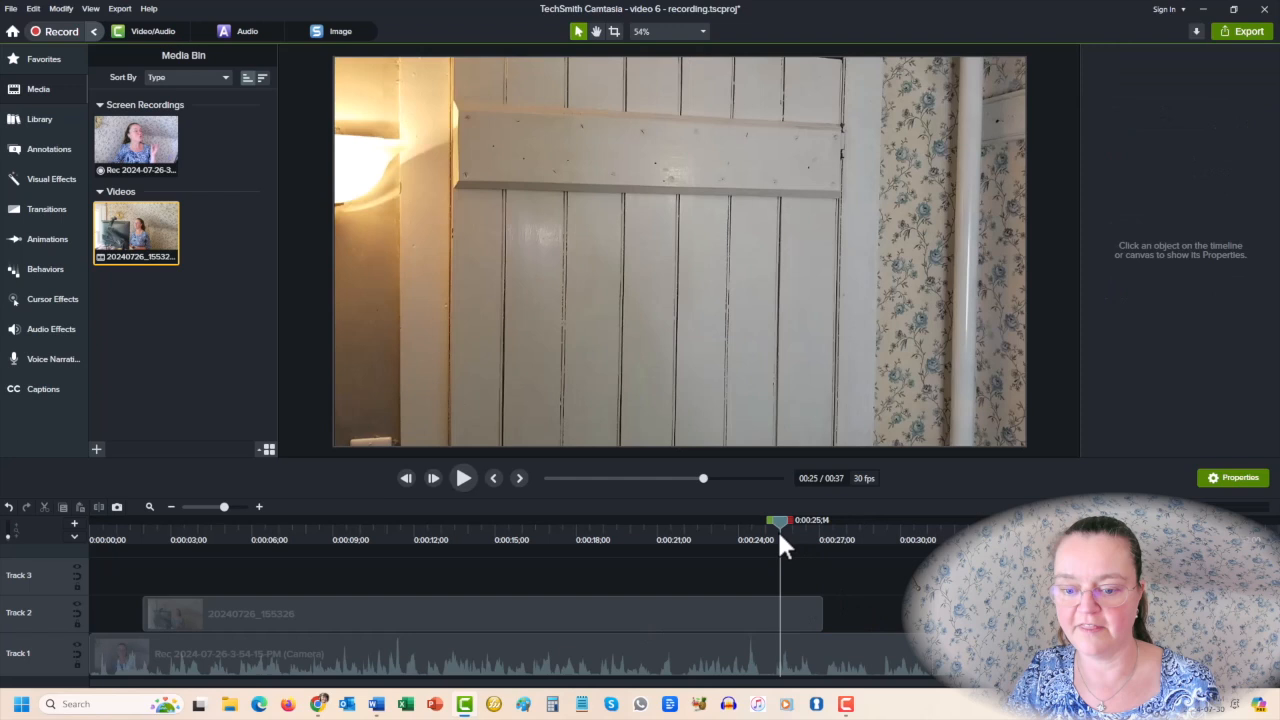
click(464, 478)
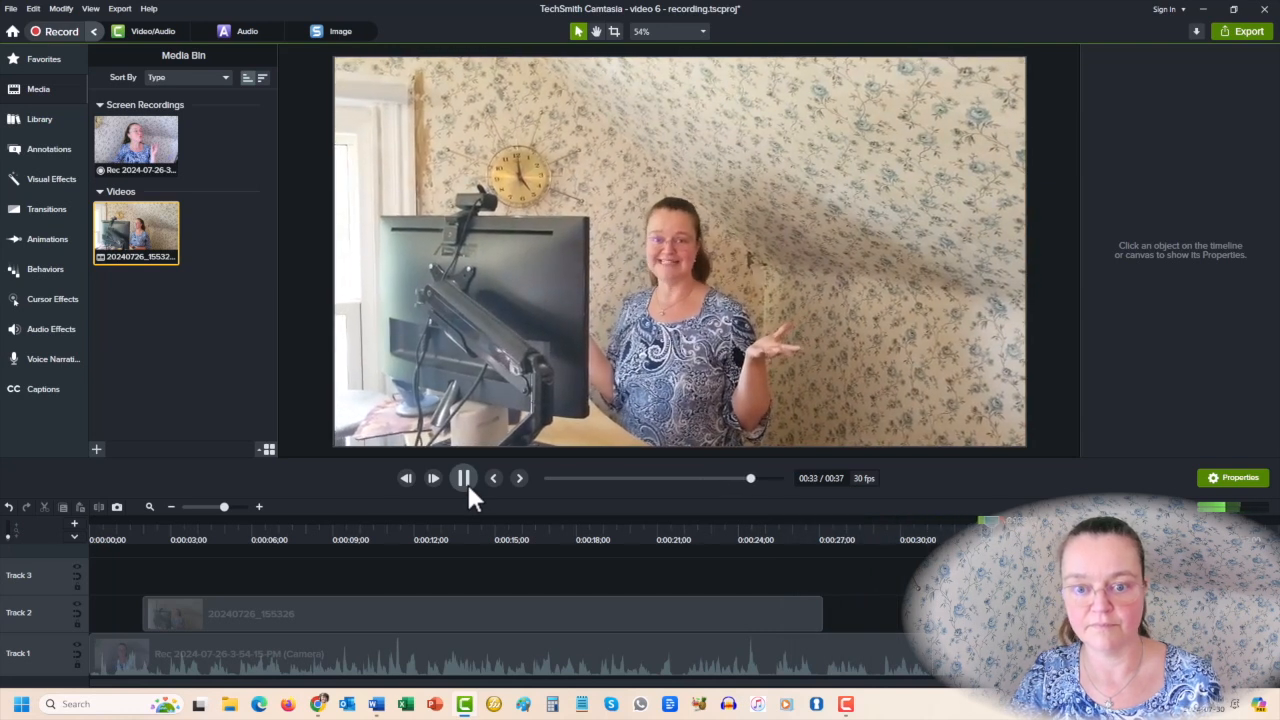
click(467, 486)
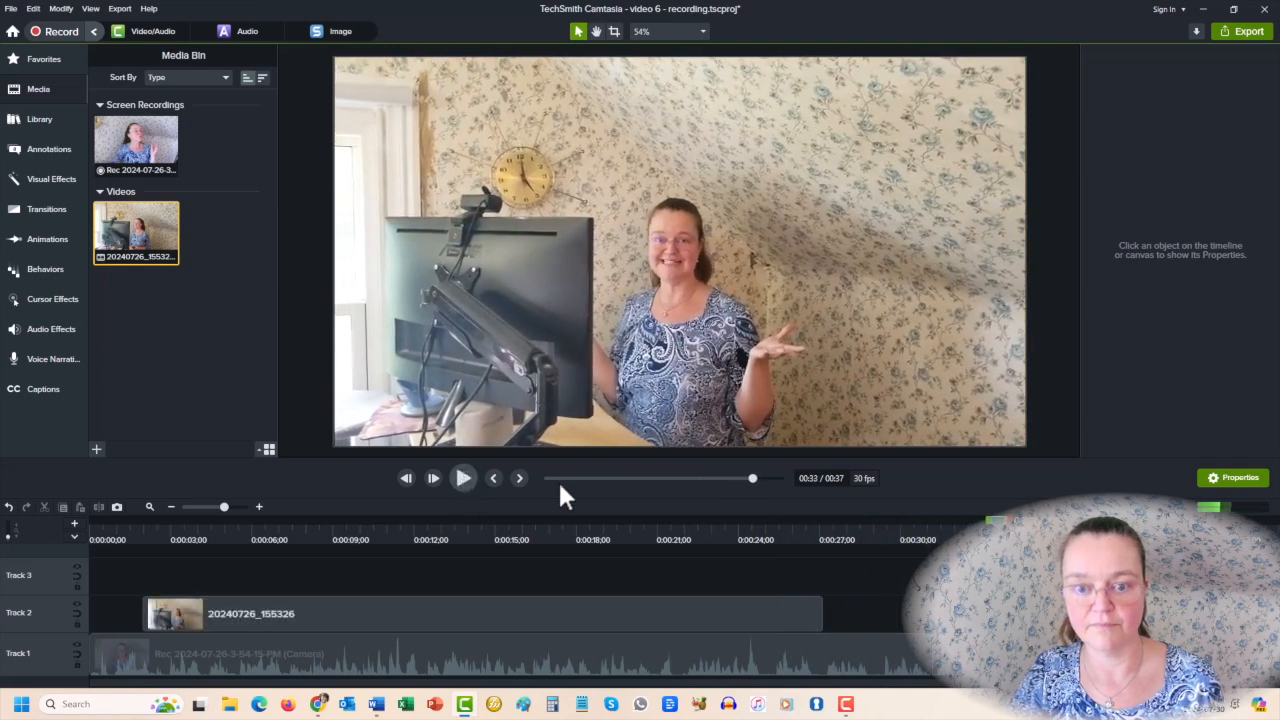
Step: Check the footage around 0:24 and trim the end of the first Track 2 segment back to about 0:25
click(755, 541)
click(463, 480)
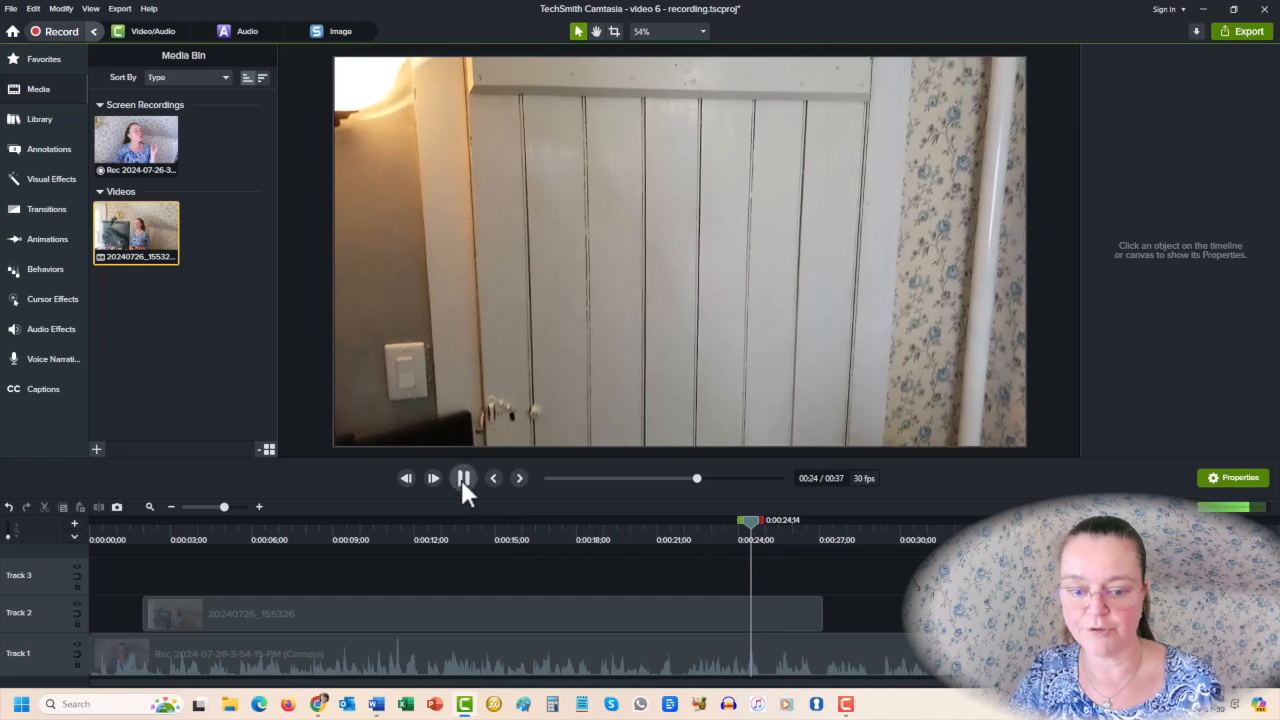
click(460, 478)
drag(819, 613, 771, 613)
Step: Play the trimmed camera switch and the return to the second camera from about 0:24 to 0:33
click(740, 550)
click(463, 478)
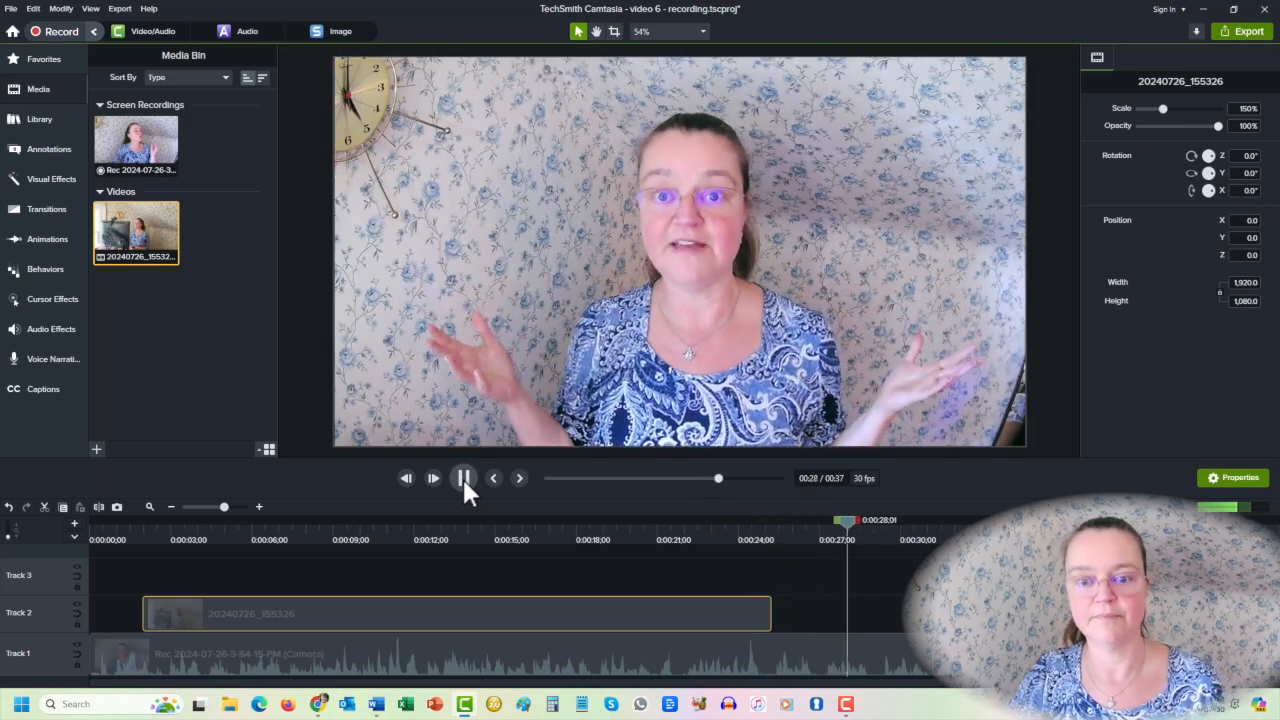
click(463, 478)
click(462, 476)
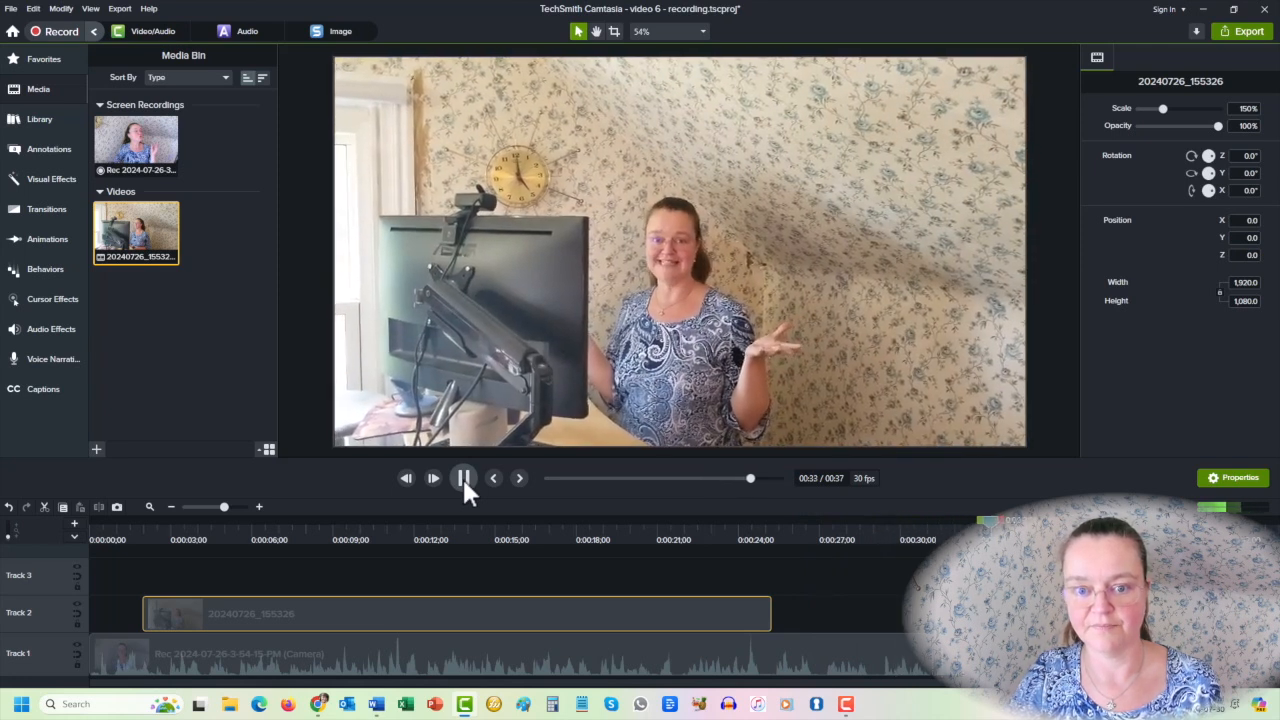
click(462, 476)
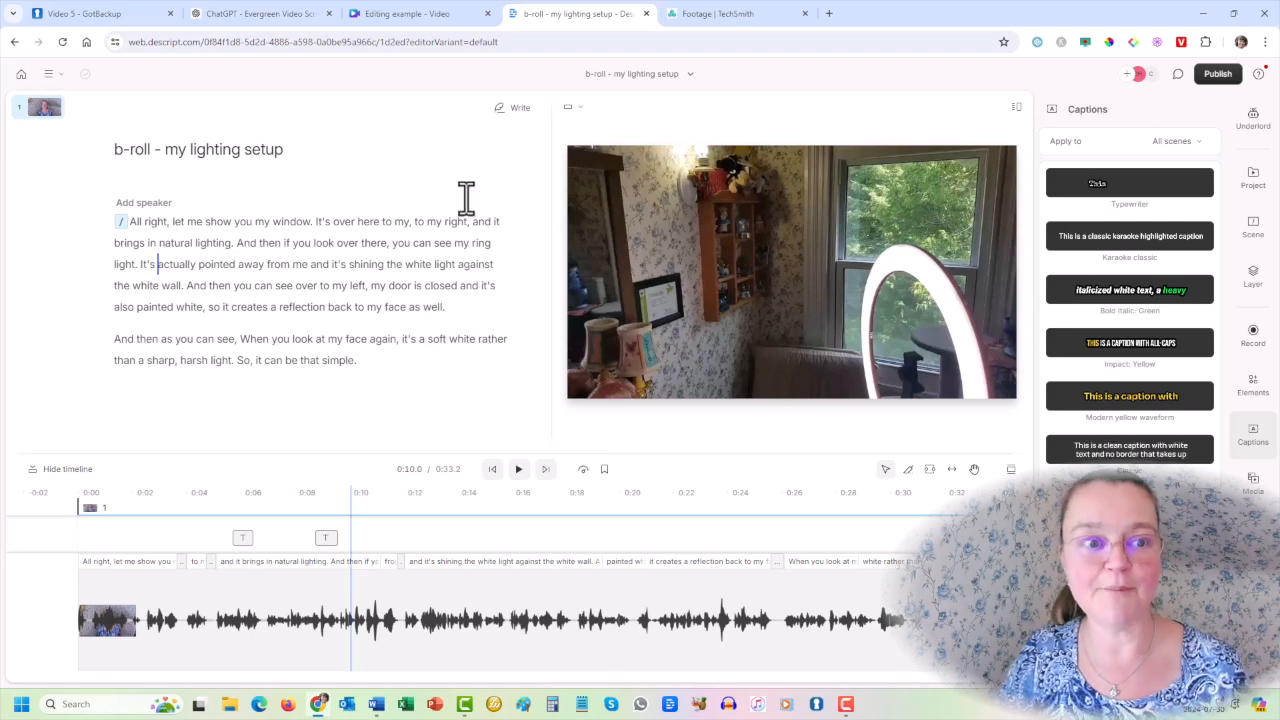
Step: Switch to the Canva design "Editing example", find the ring light mention near 0:10, and split the video there
click(393, 14)
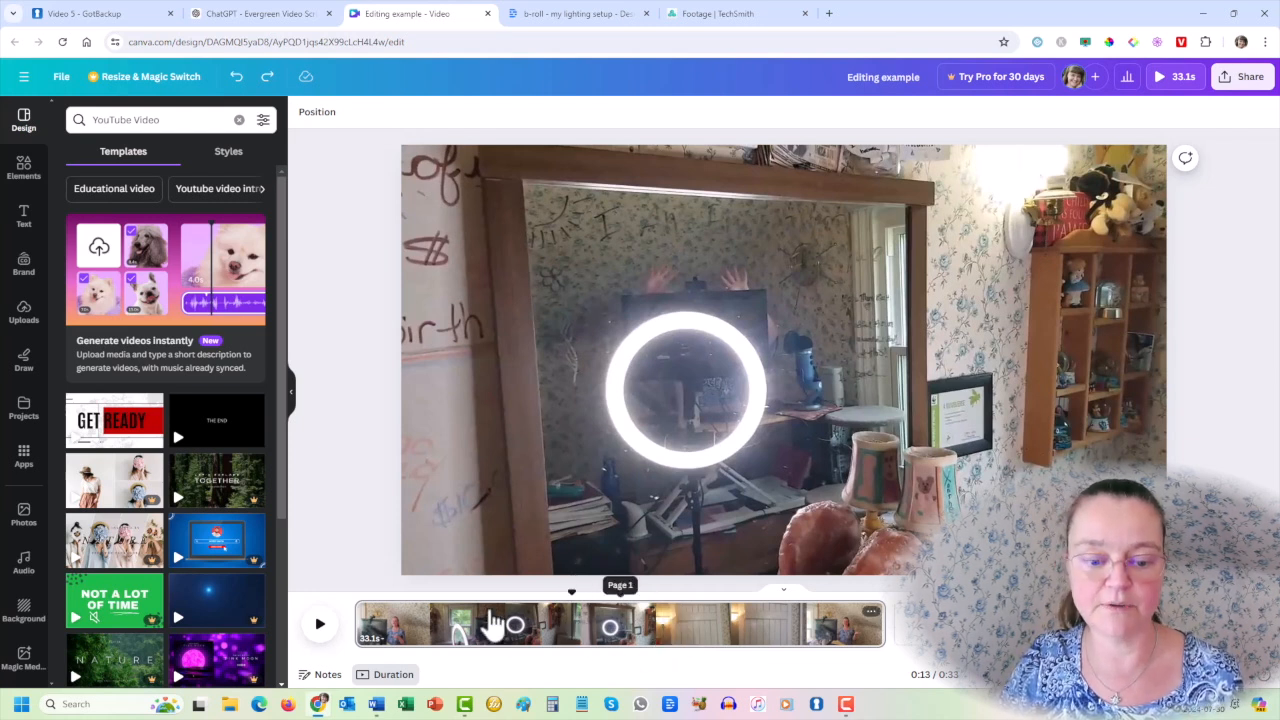
click(503, 594)
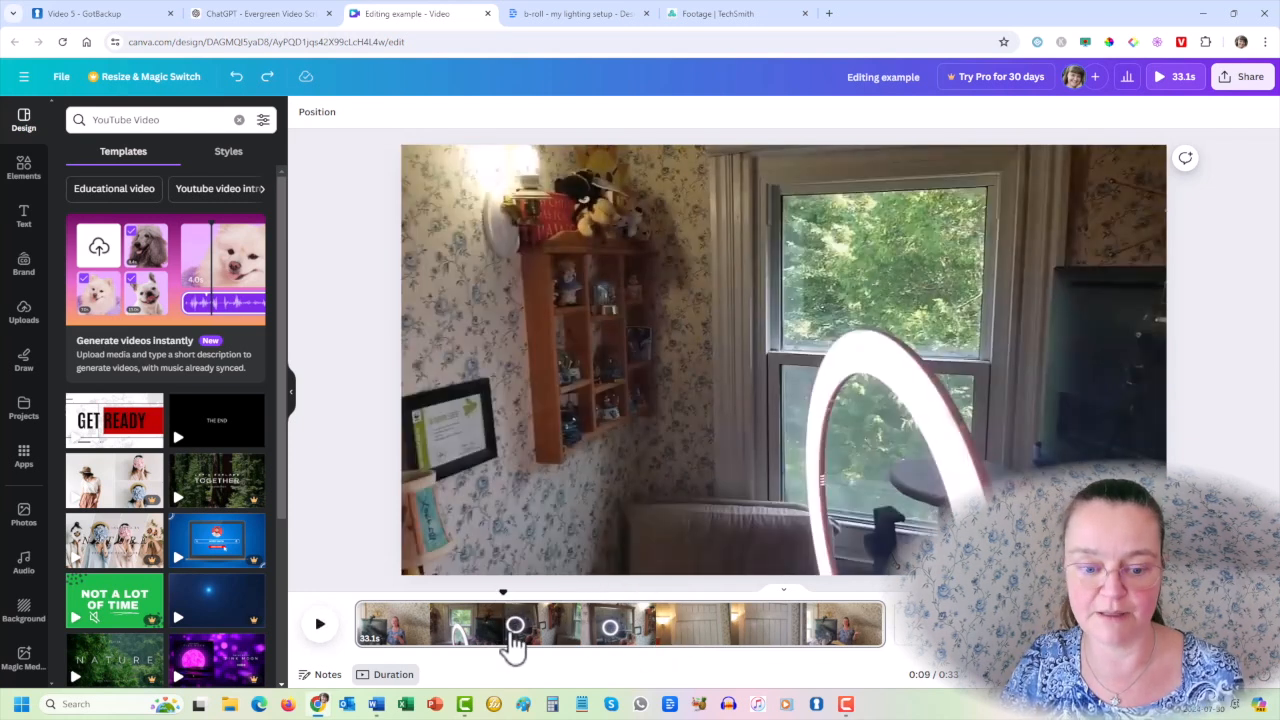
click(322, 626)
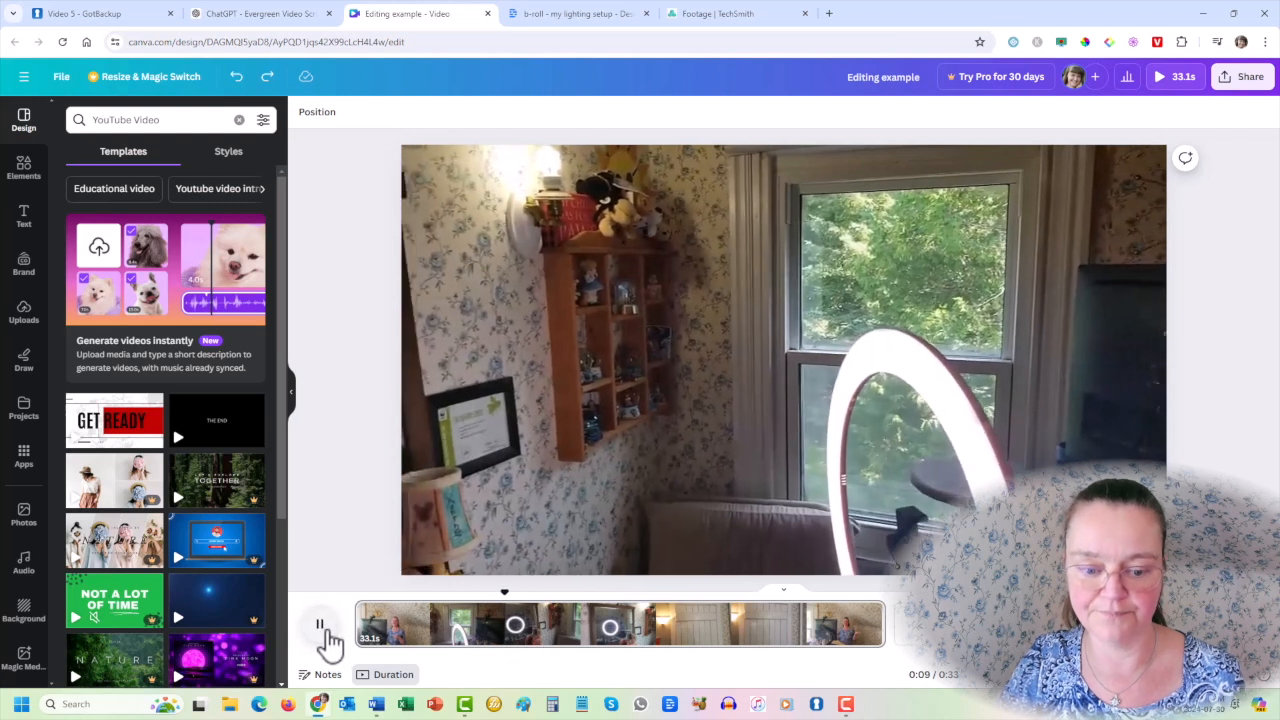
click(322, 630)
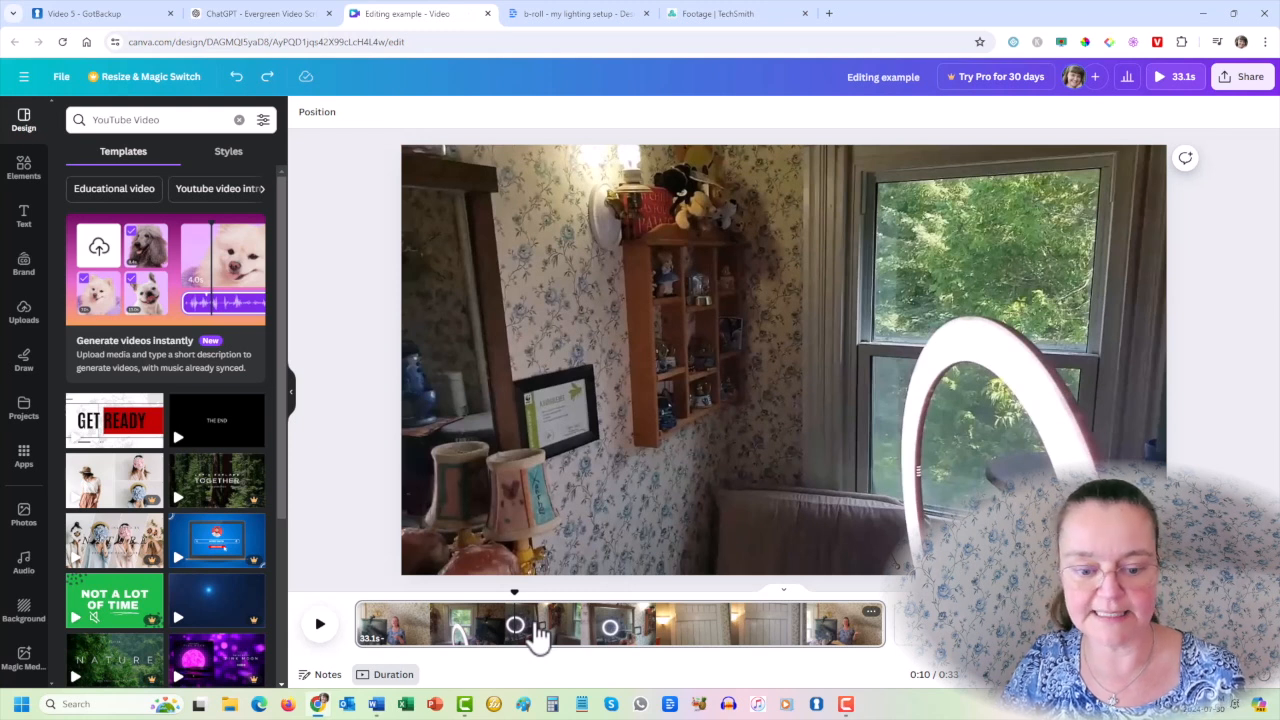
key(s)
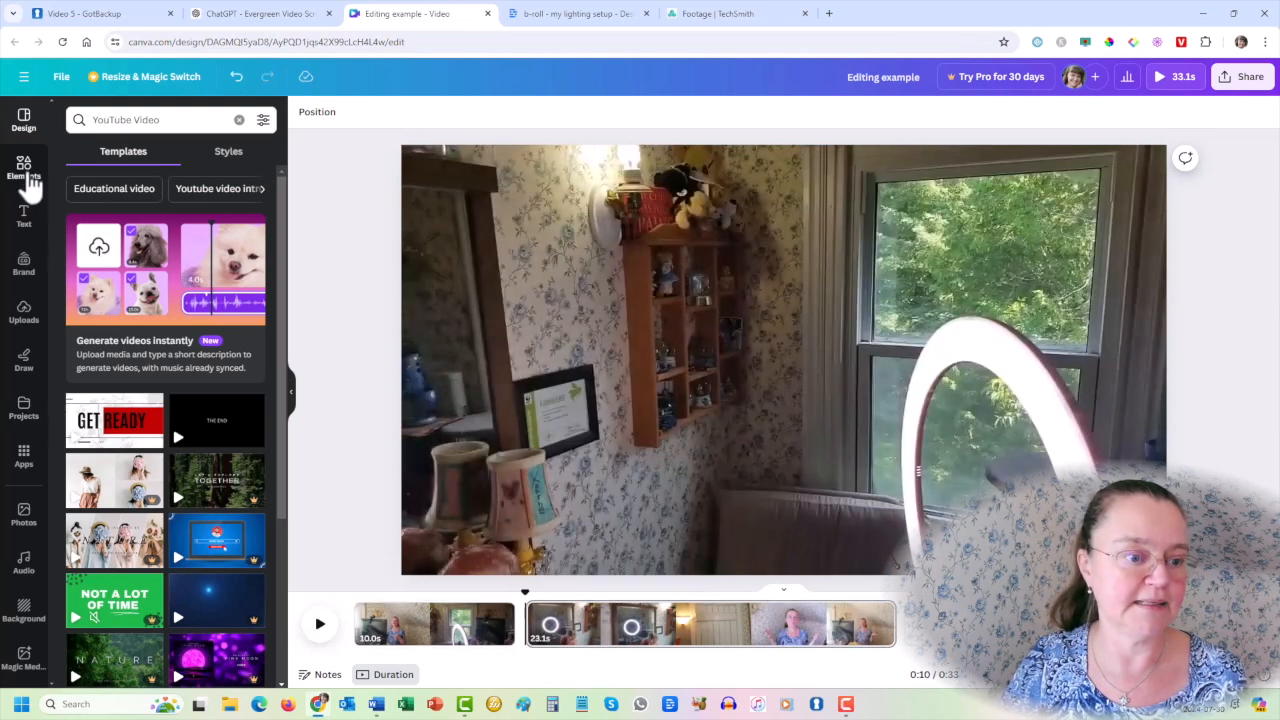
Step: Add a square picture frame to the second video segment
click(28, 180)
scroll(229, 340, down, 5)
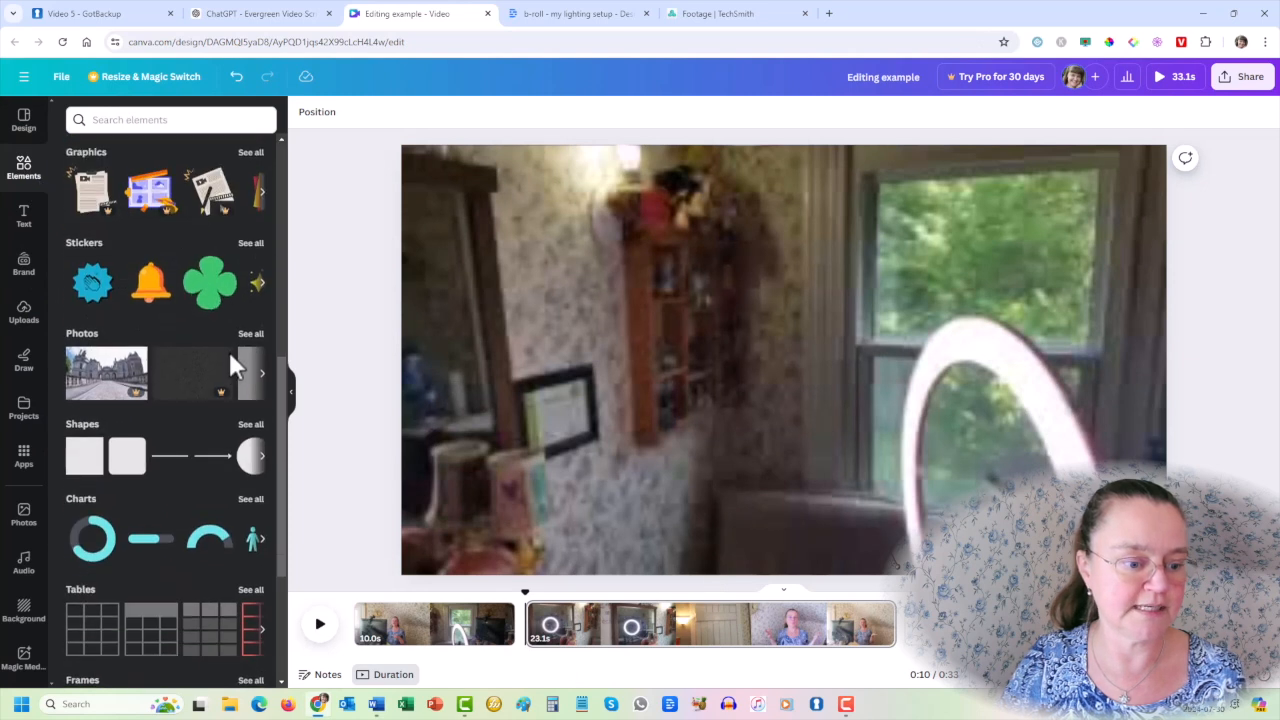
scroll(230, 366, down, 4)
drag(88, 345, 580, 638)
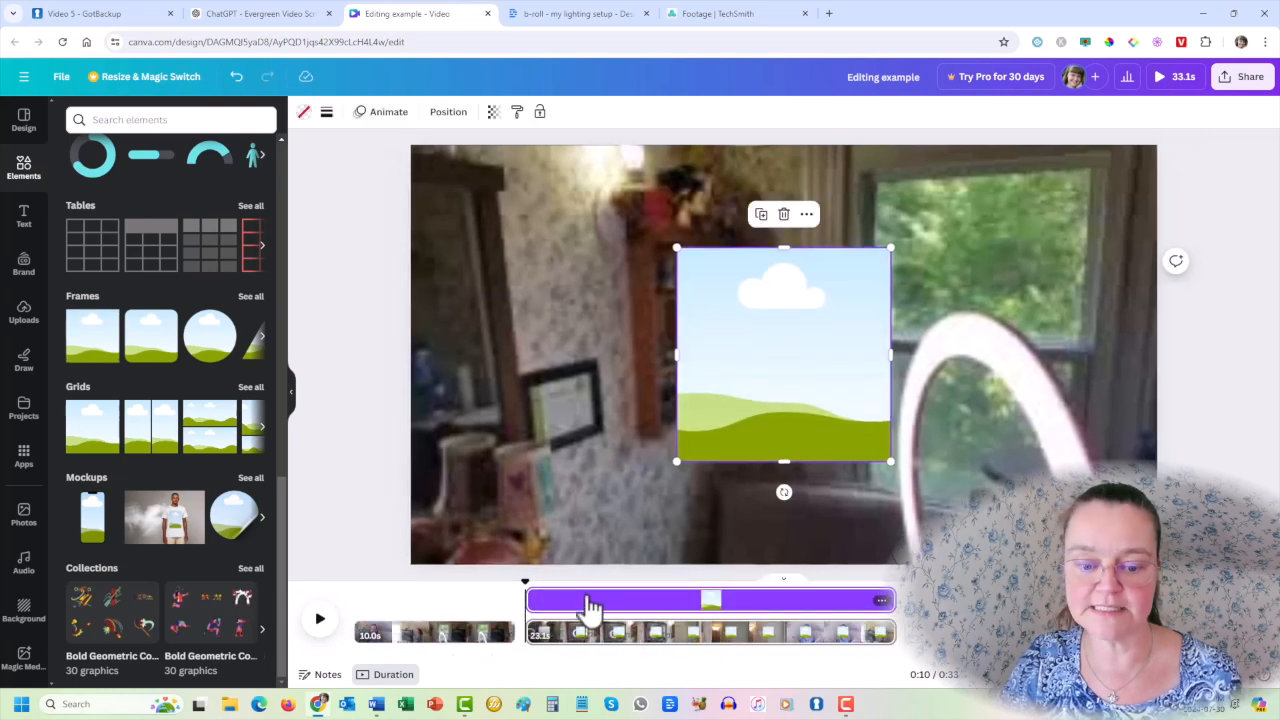
Step: View the frame's options for showing or hiding its timing
right_click(752, 345)
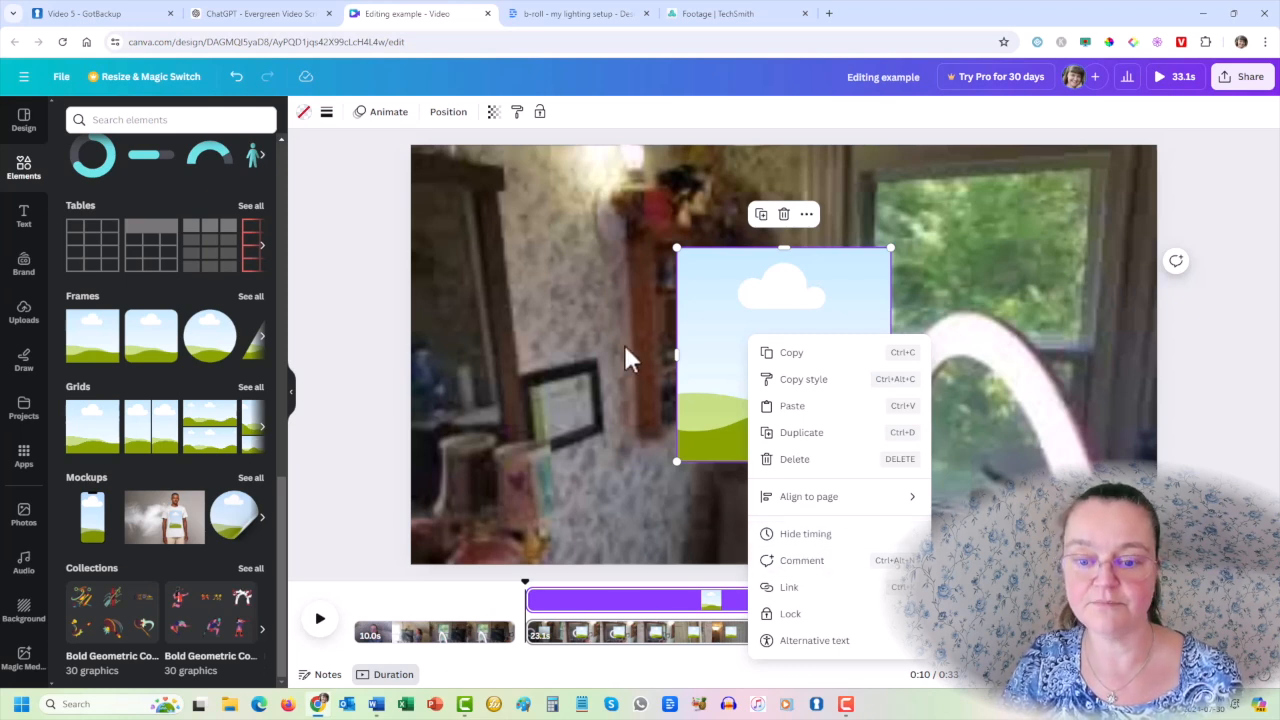
right_click(713, 306)
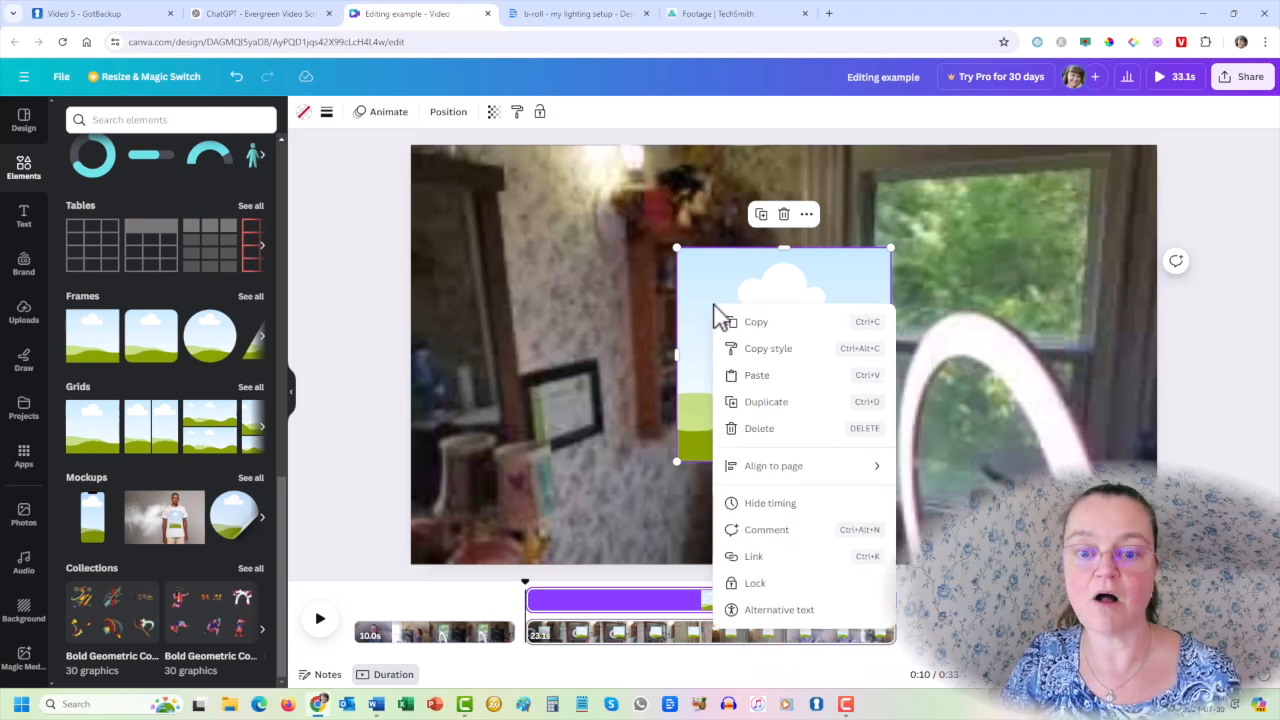
click(790, 503)
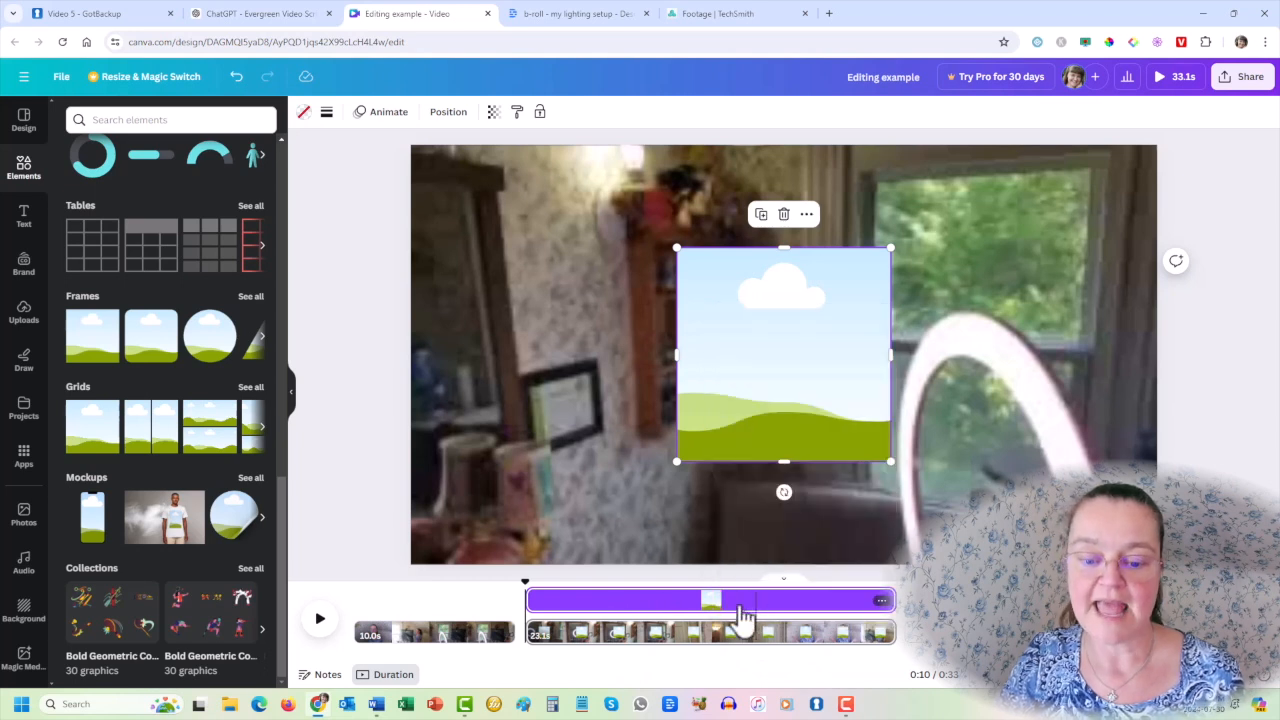
Step: Search the elements for "ring light" and place the 30.0s video of the woman with a ring light in the frame
click(24, 170)
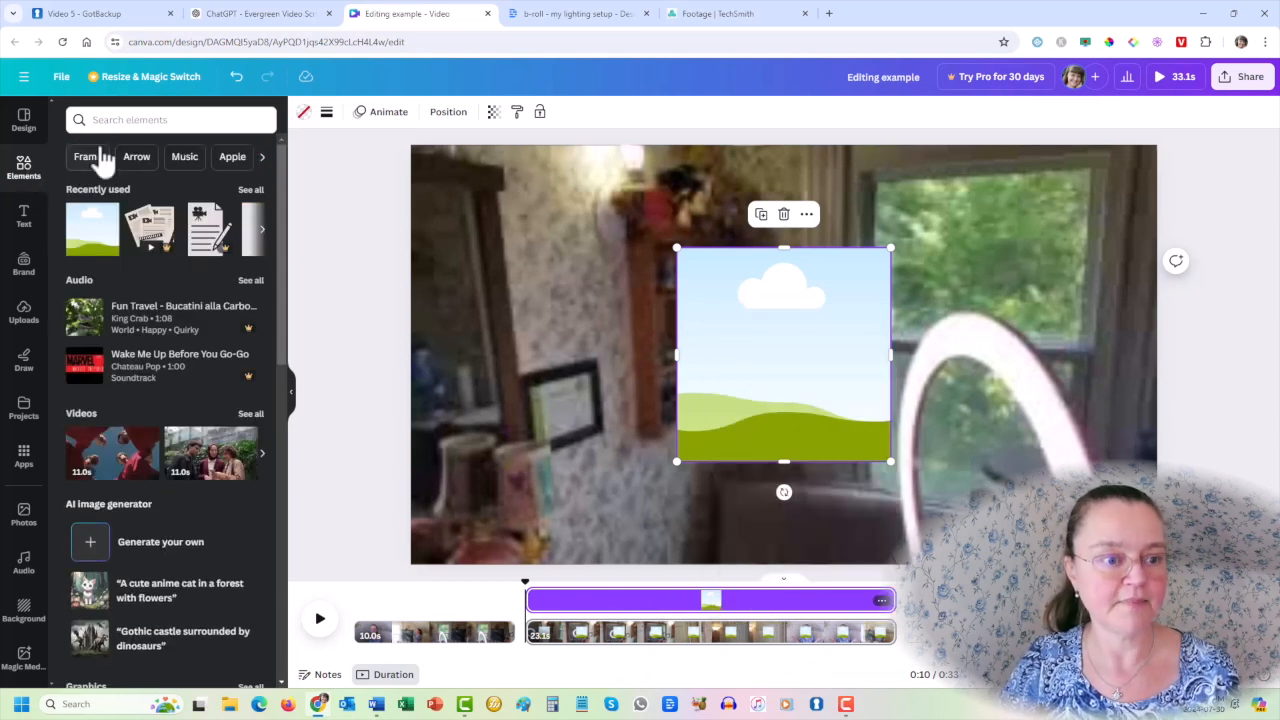
click(158, 119)
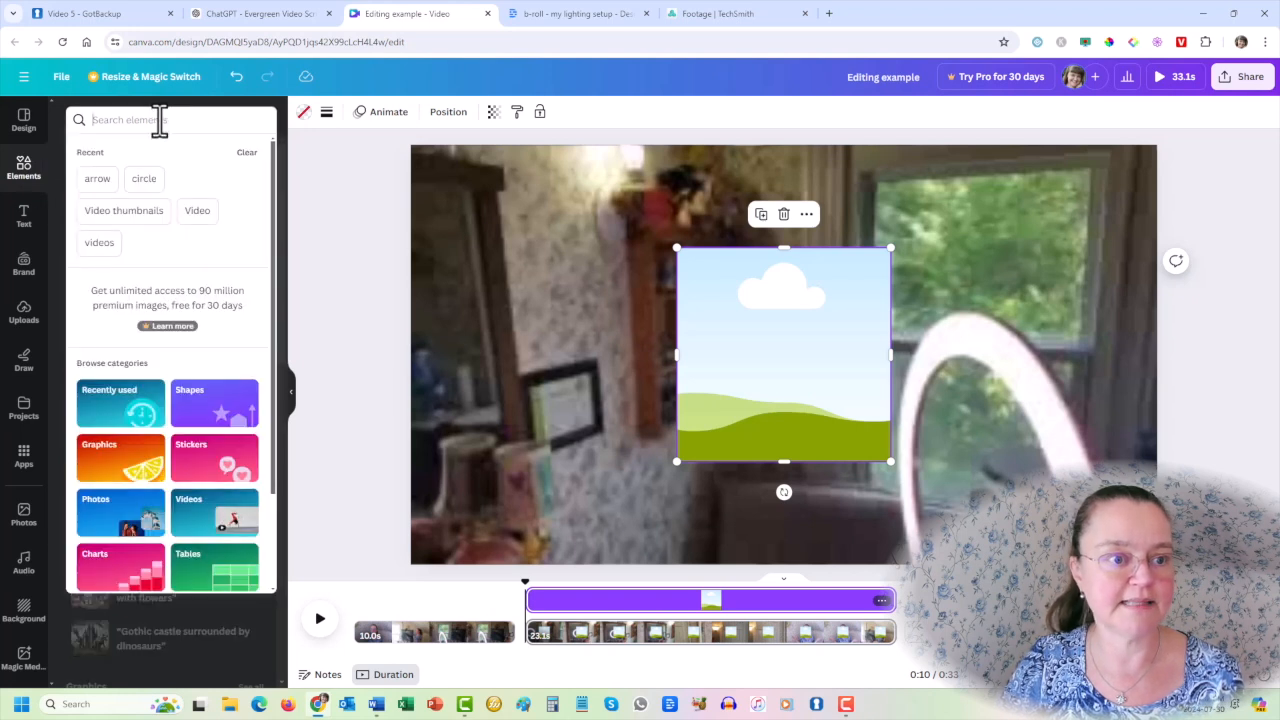
text(ring light)
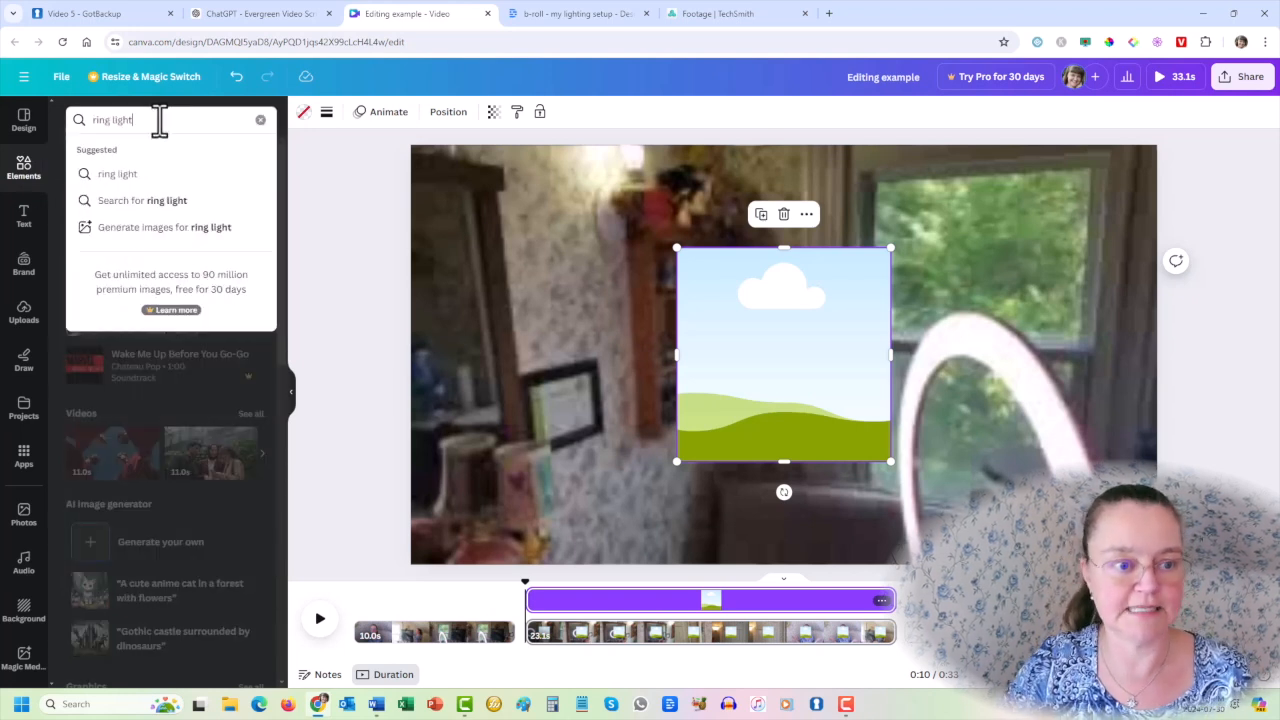
key(Return)
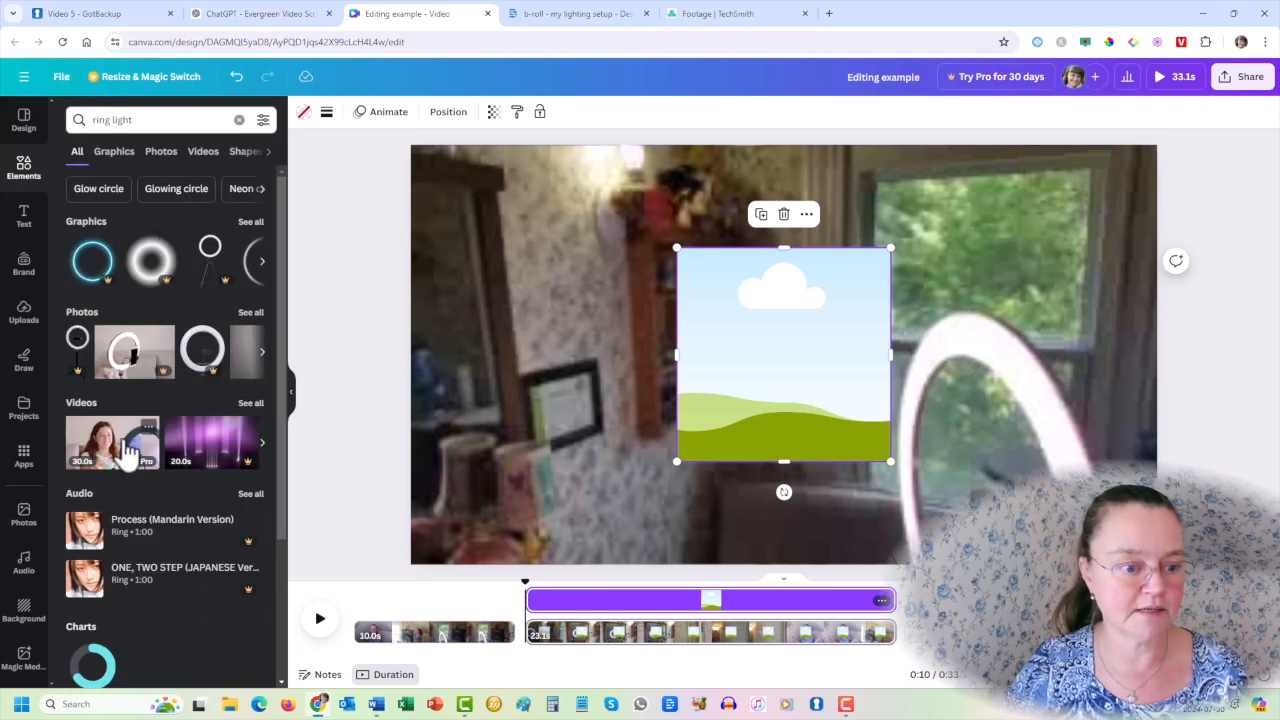
drag(120, 452, 726, 345)
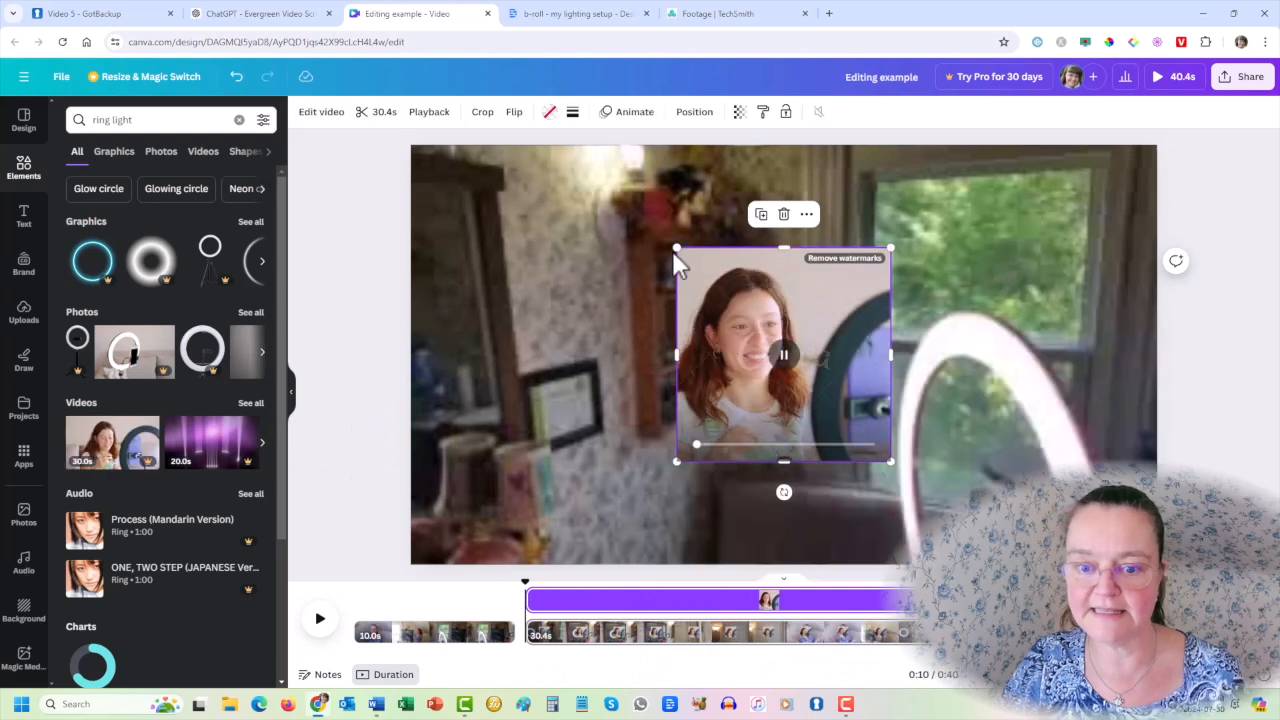
Step: Enlarge the framed ring light video to fill the whole page, and browse the other ring light videos
drag(676, 248, 246, 165)
drag(889, 464, 1157, 580)
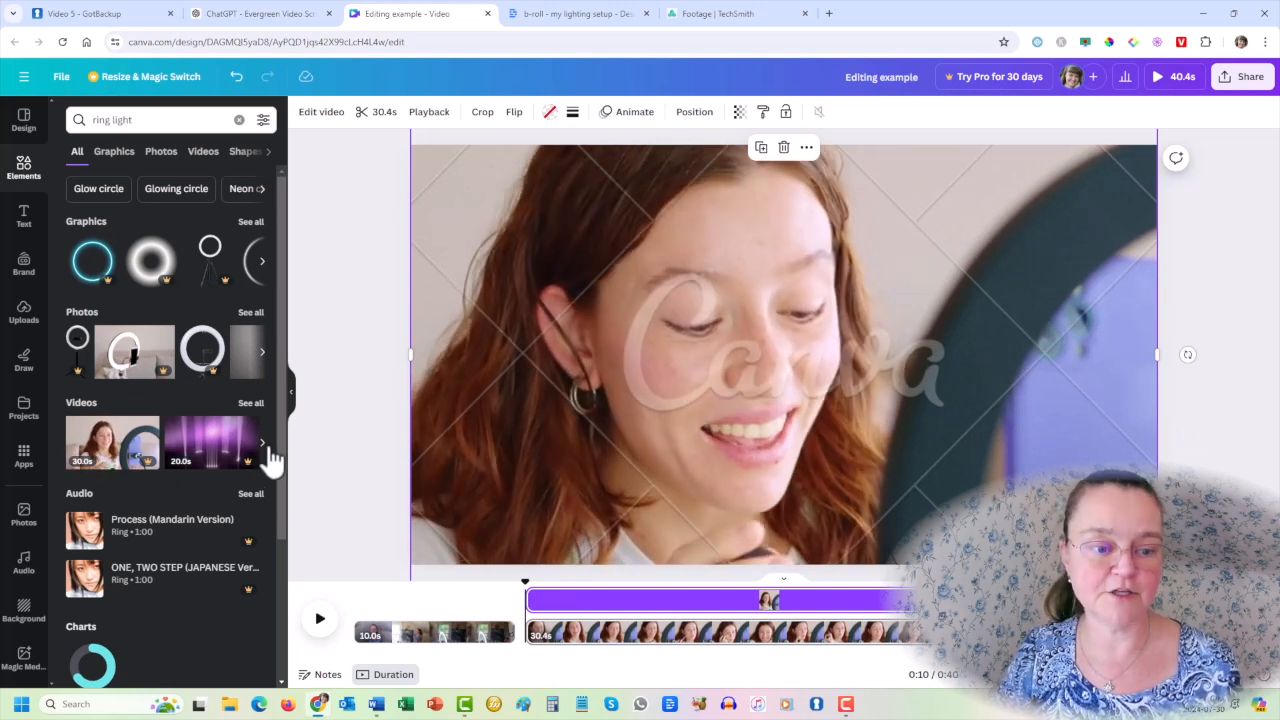
click(262, 443)
click(263, 445)
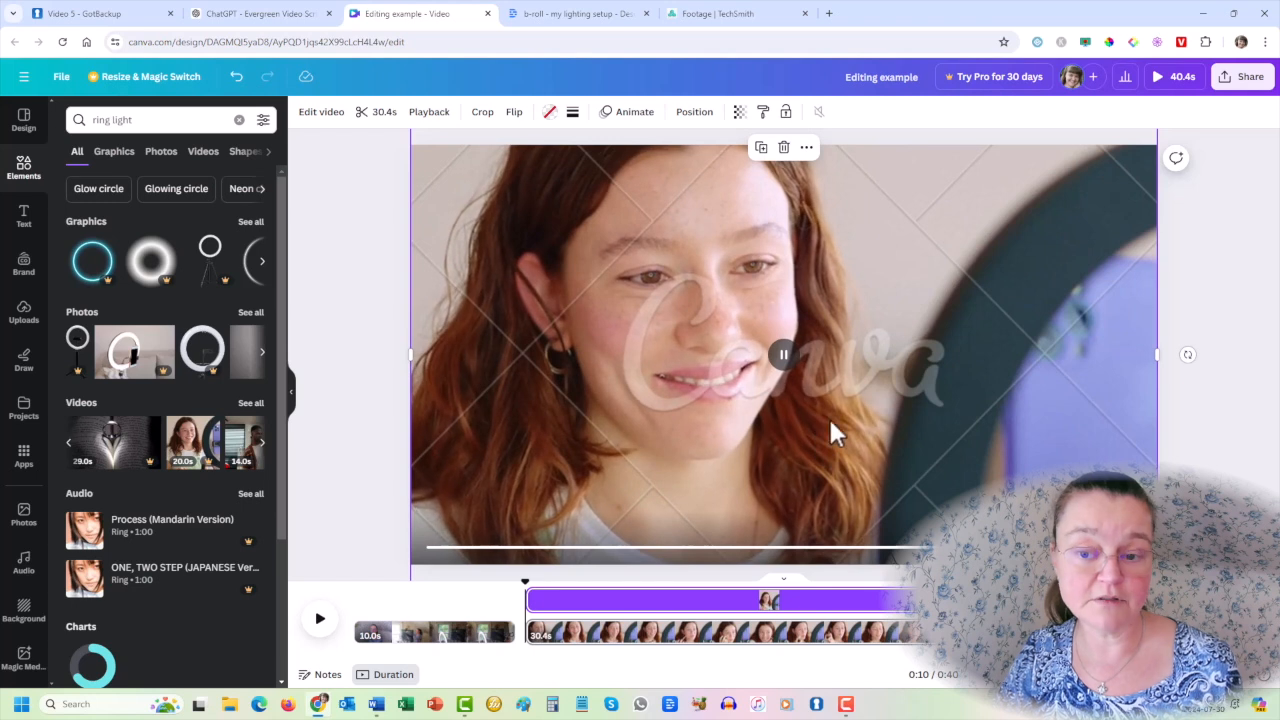
Step: Pause the stock clip's preview and play the transition into it from 0:08 to about 0:13
click(840, 421)
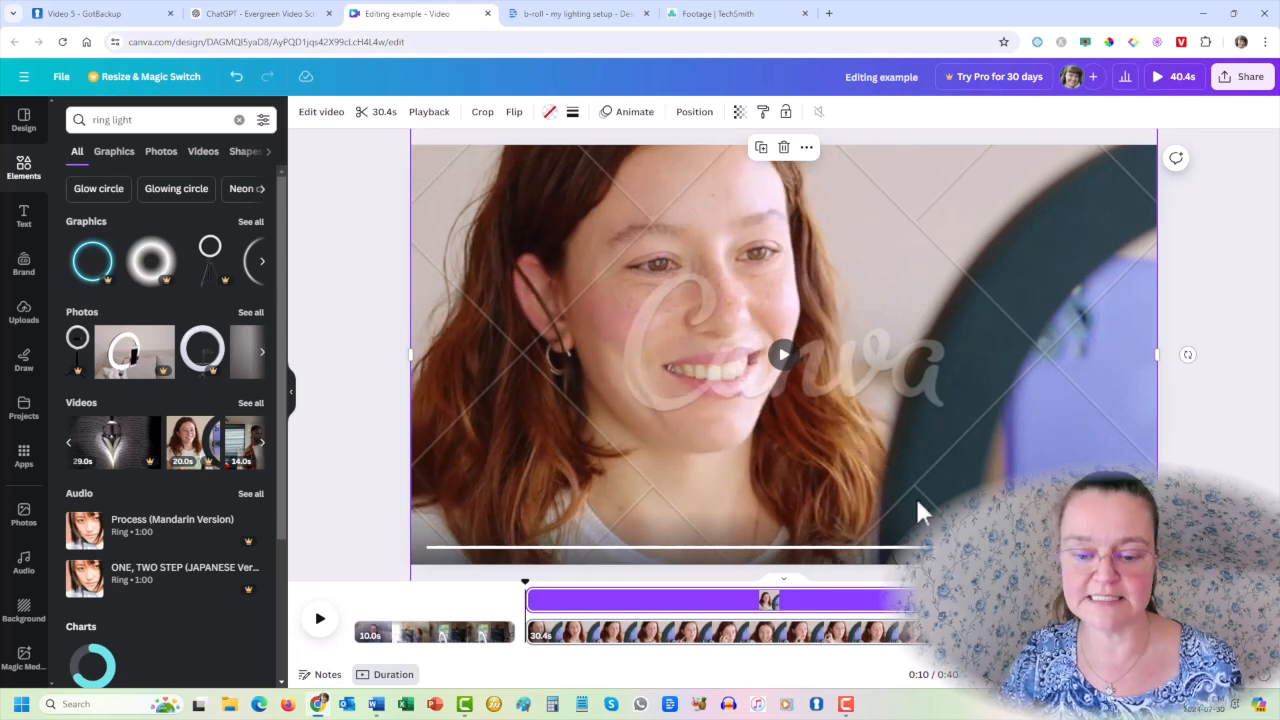
click(487, 597)
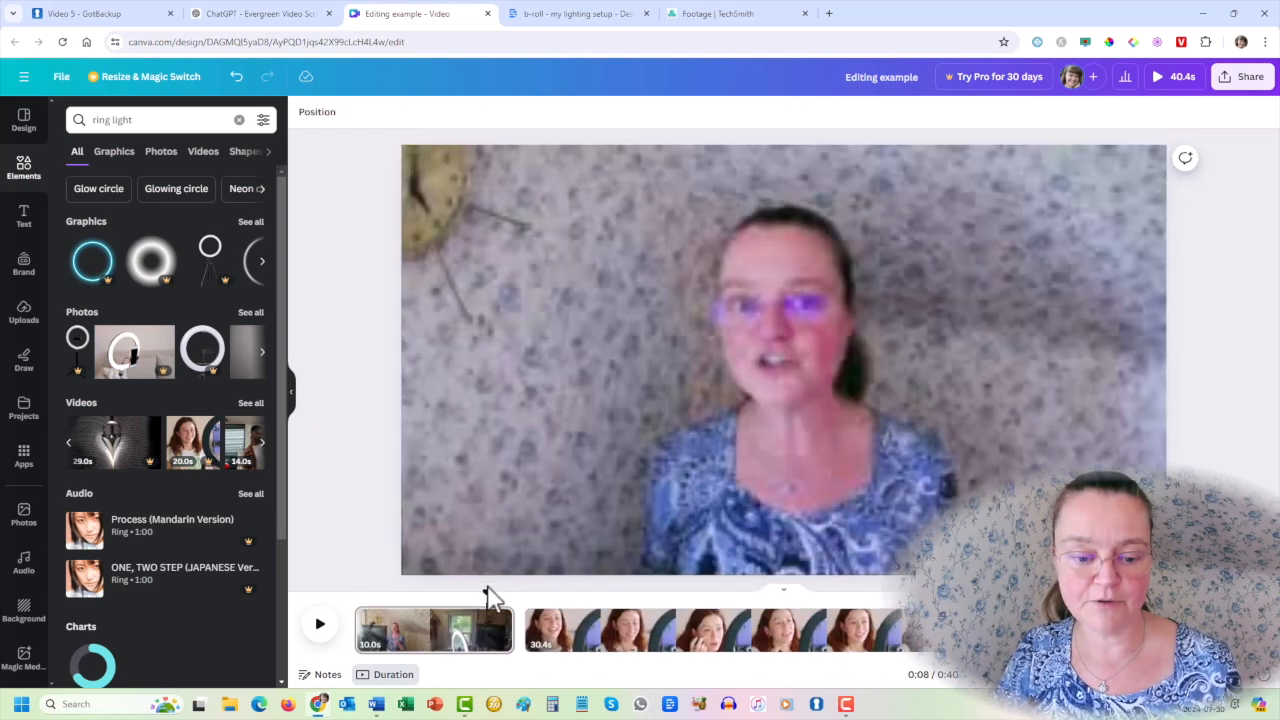
click(321, 626)
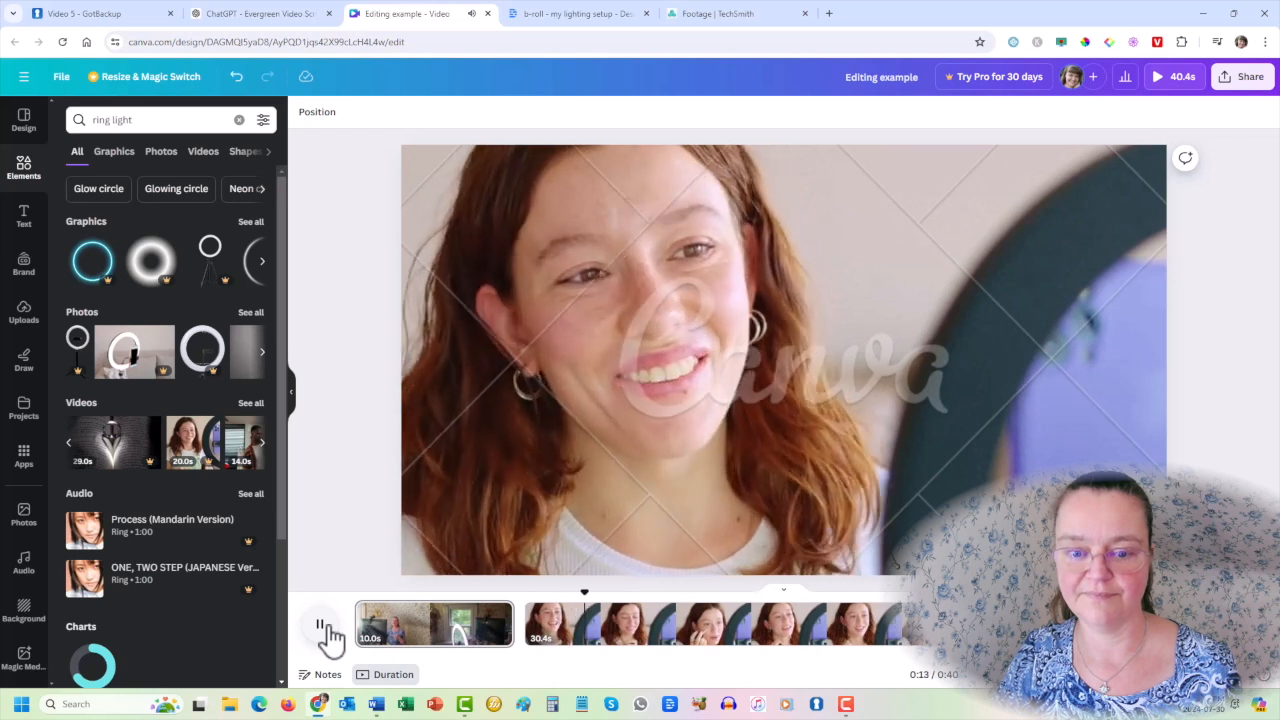
Step: Pause the playback at 0:15 and view the options of the 30.4s page and of its ring light video
click(321, 626)
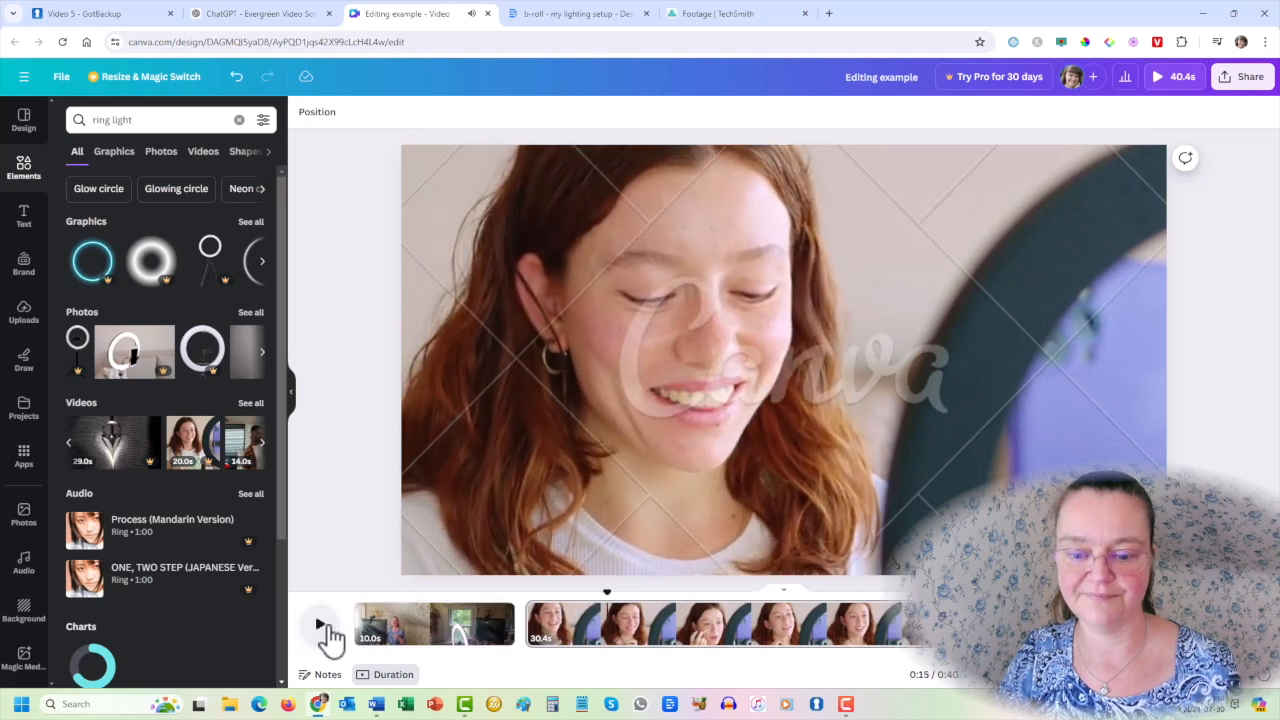
right_click(707, 645)
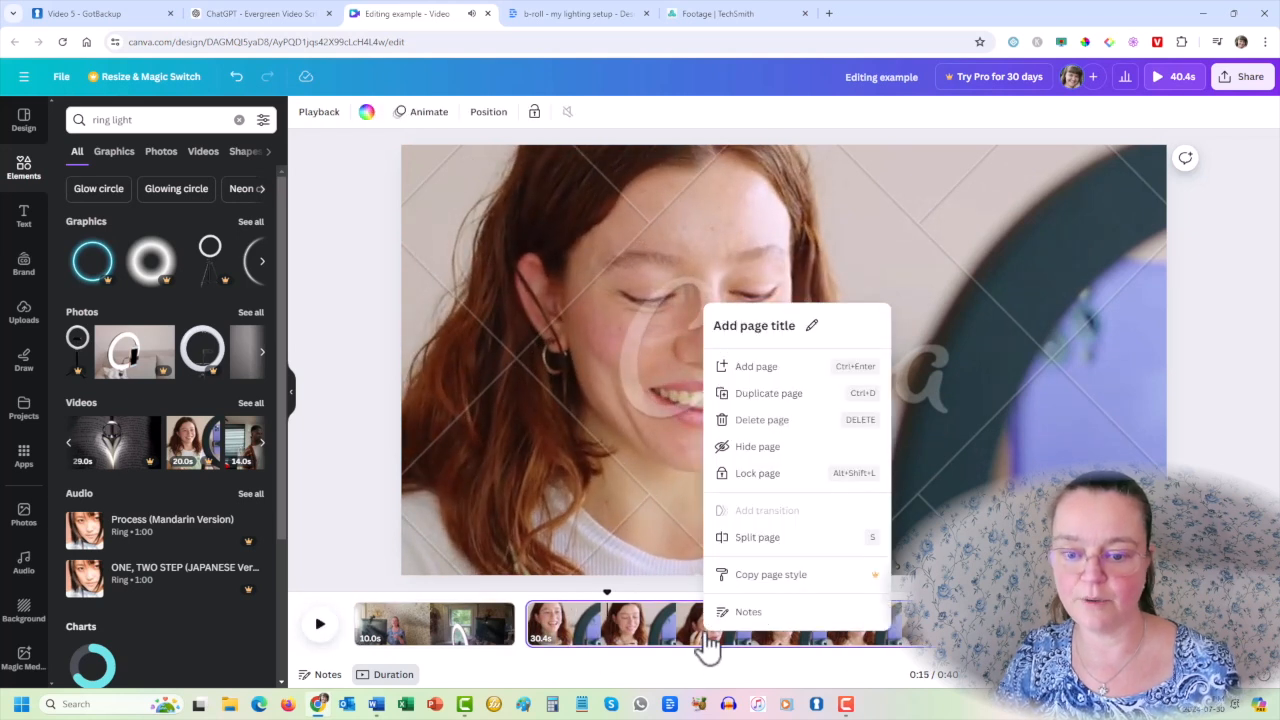
right_click(641, 429)
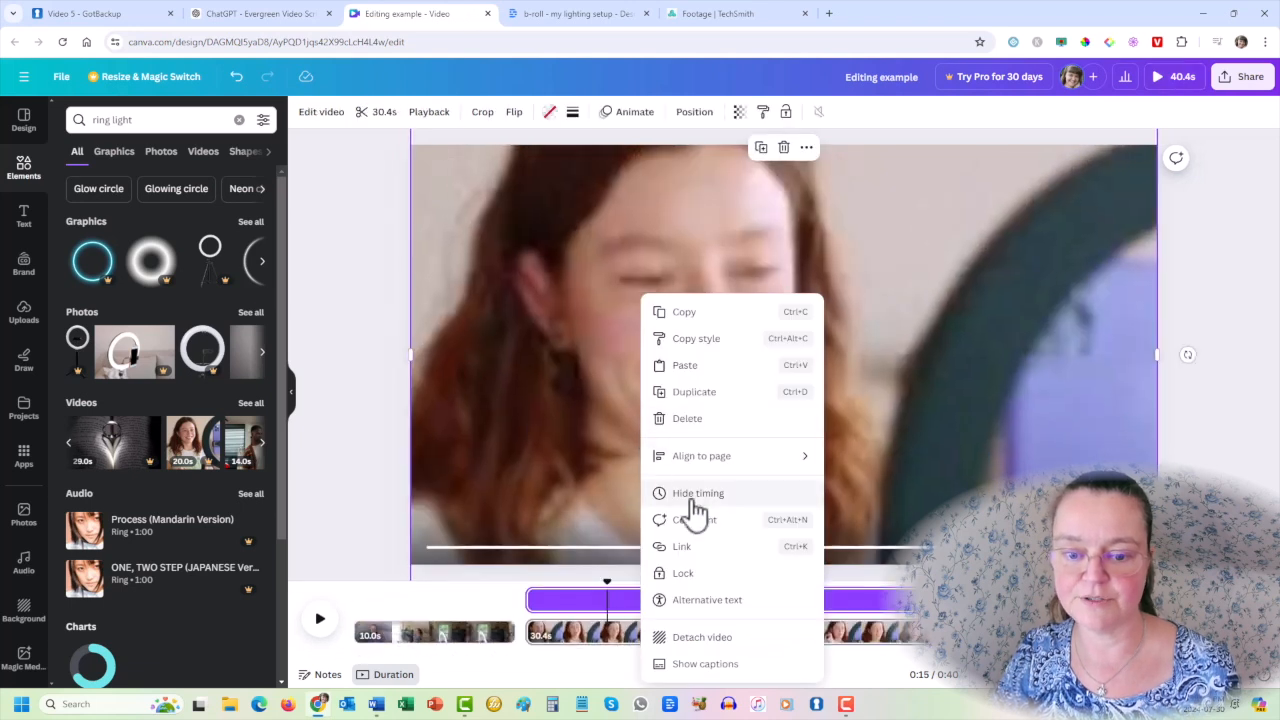
Step: Try splitting the ring light page at 0:16, and undo the split
click(603, 606)
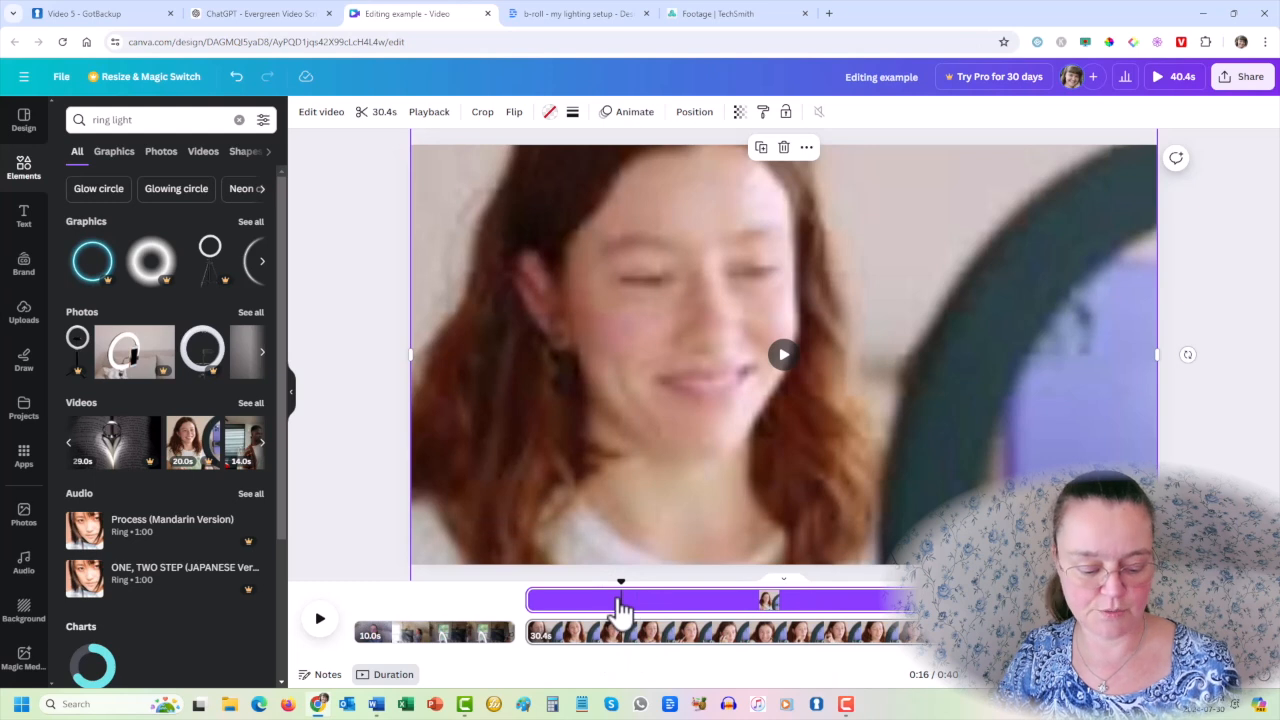
key(s)
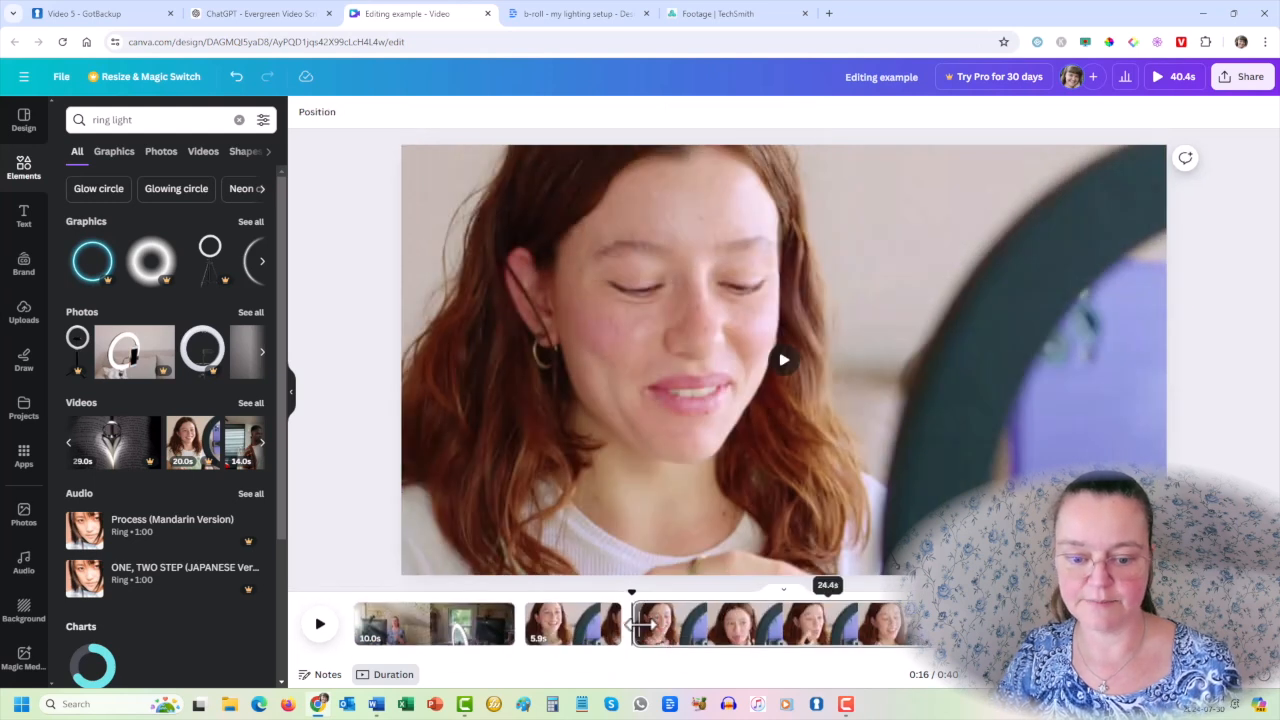
key(ctrl+z)
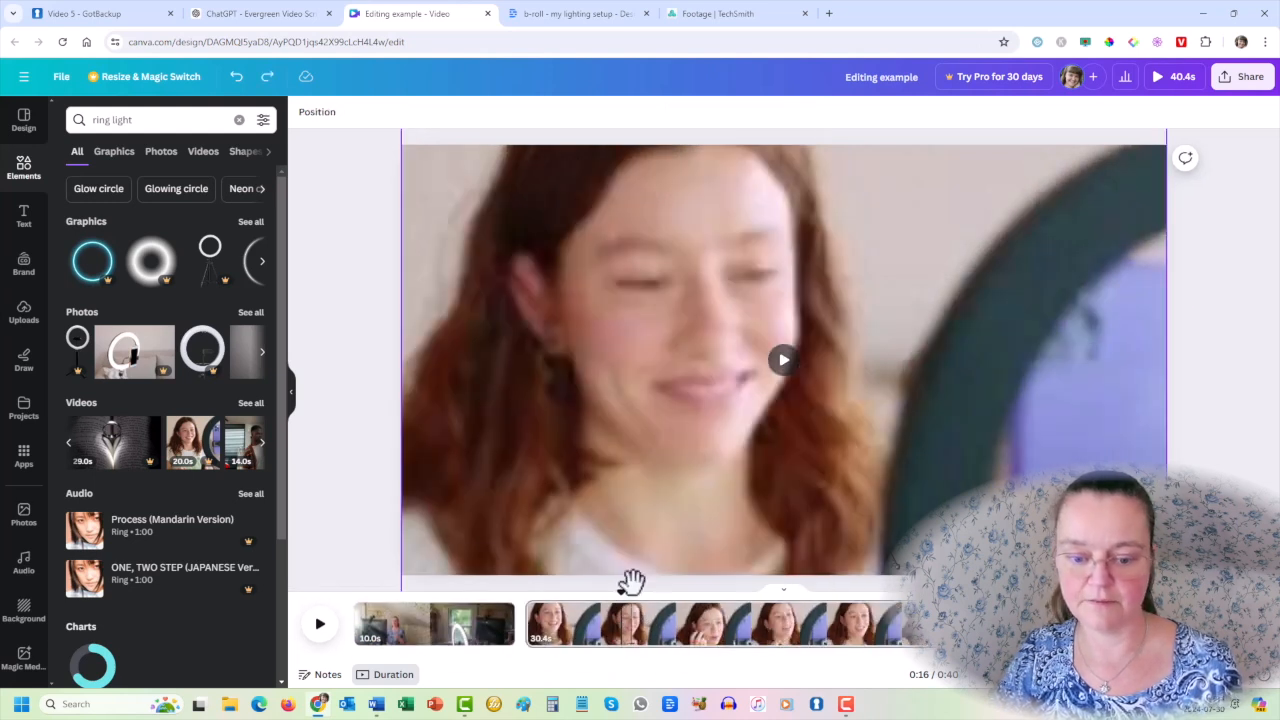
Step: Hide the ring light video's timing and show it again
right_click(652, 370)
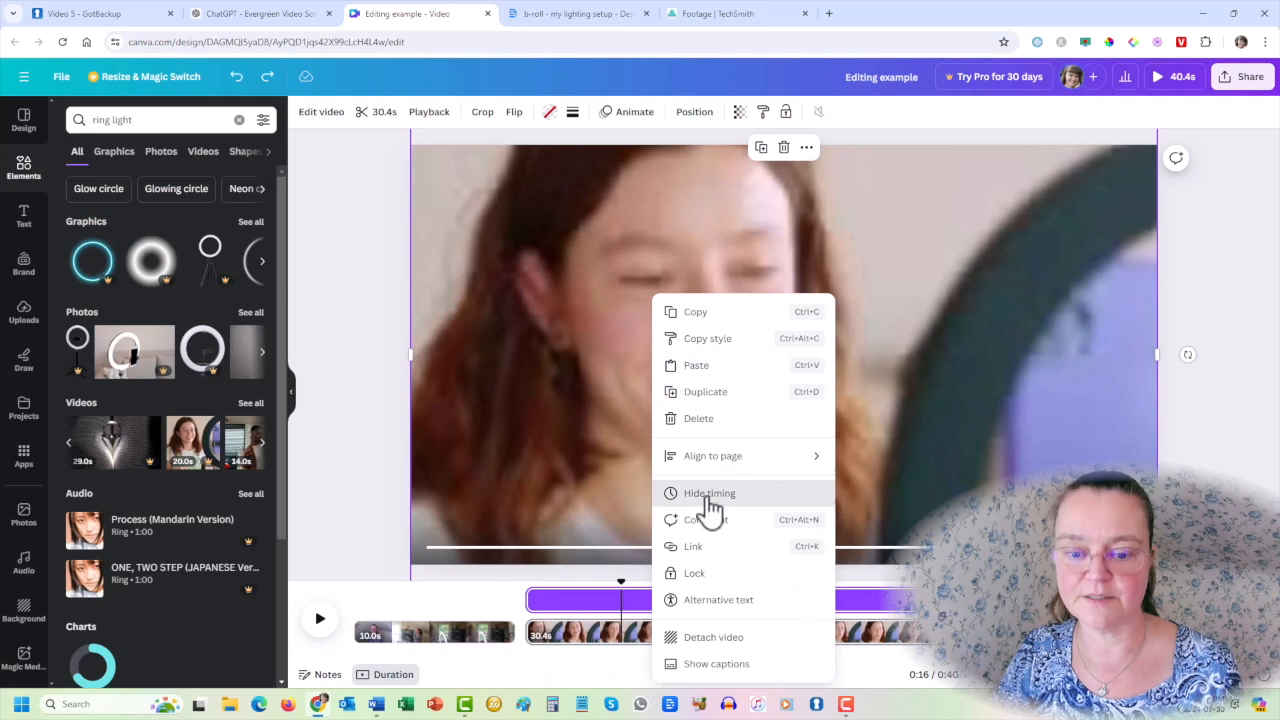
click(706, 495)
right_click(629, 370)
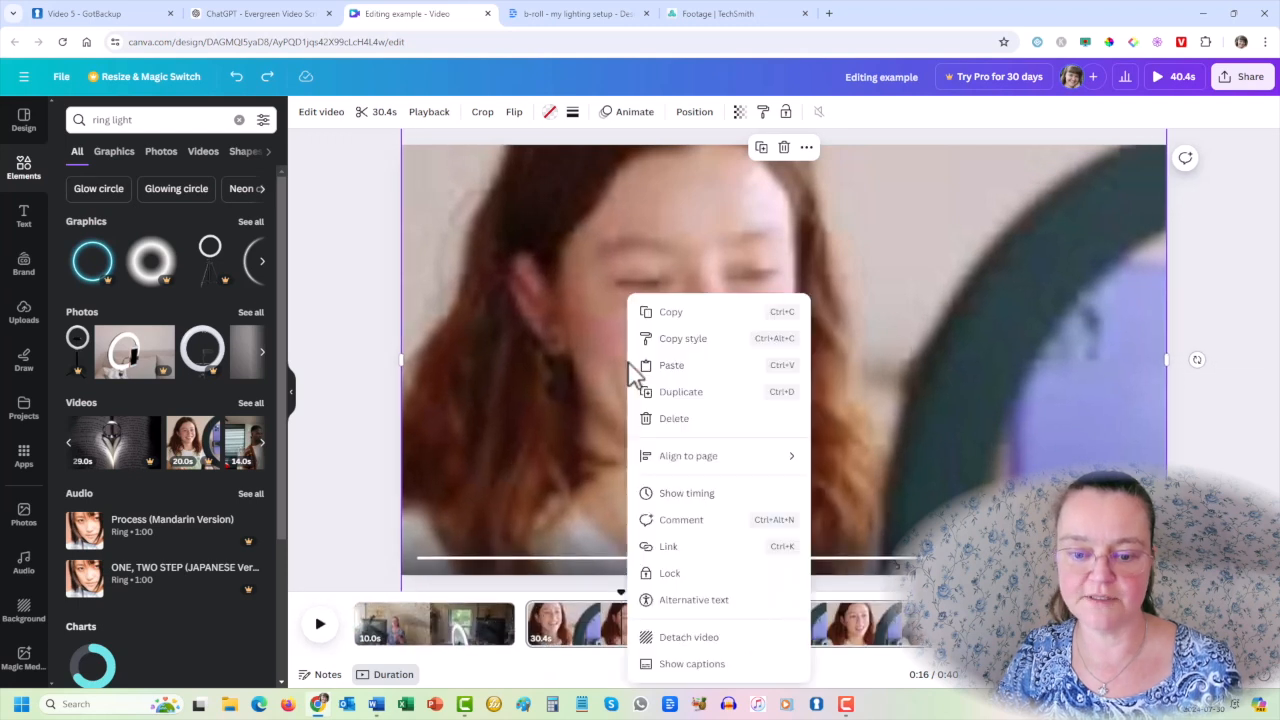
click(693, 495)
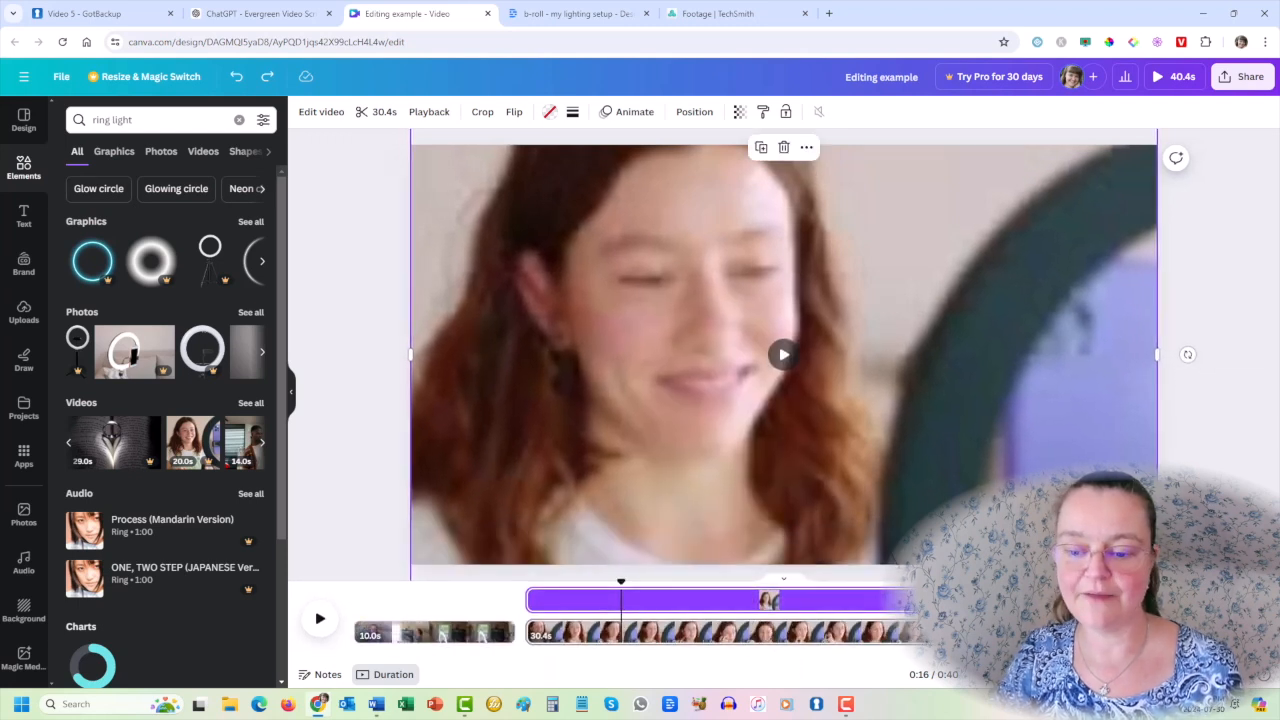
Step: Trim the ring light video to 4.6 s, starting after the page's beginning and ending at 0:16, and play the page to 0:18
drag(910, 600, 621, 603)
drag(520, 599, 545, 599)
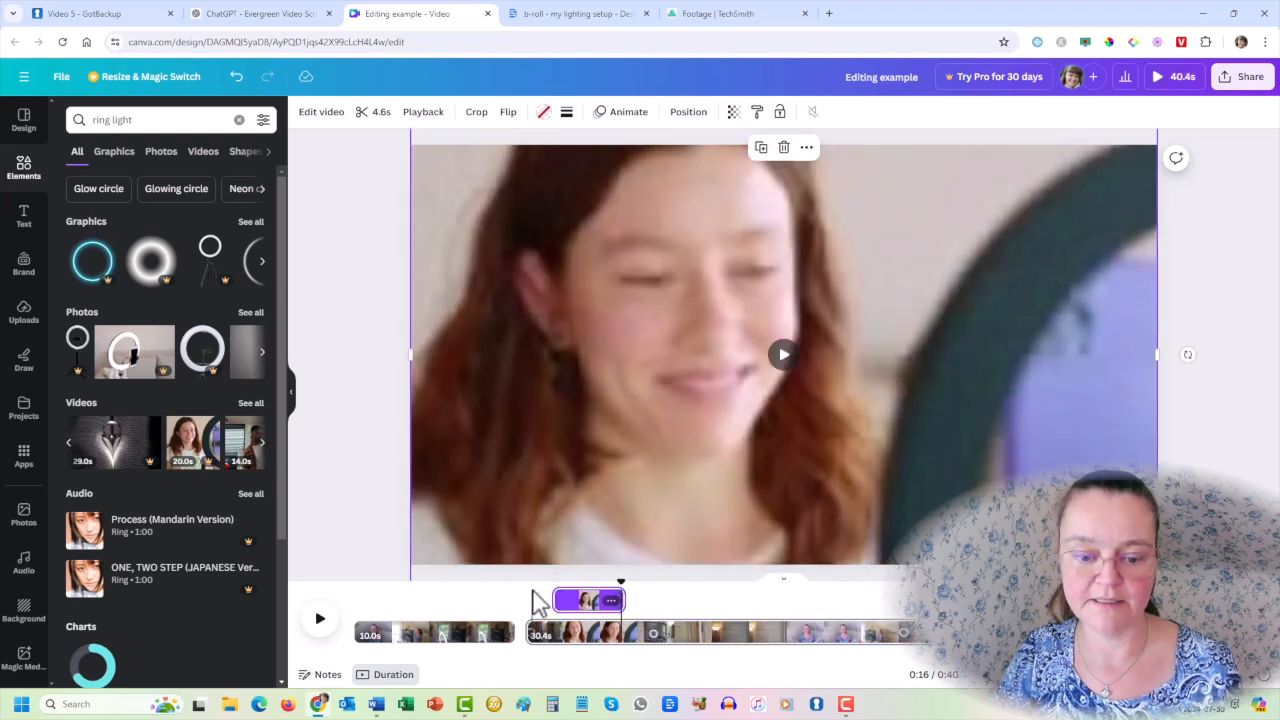
click(533, 601)
click(320, 622)
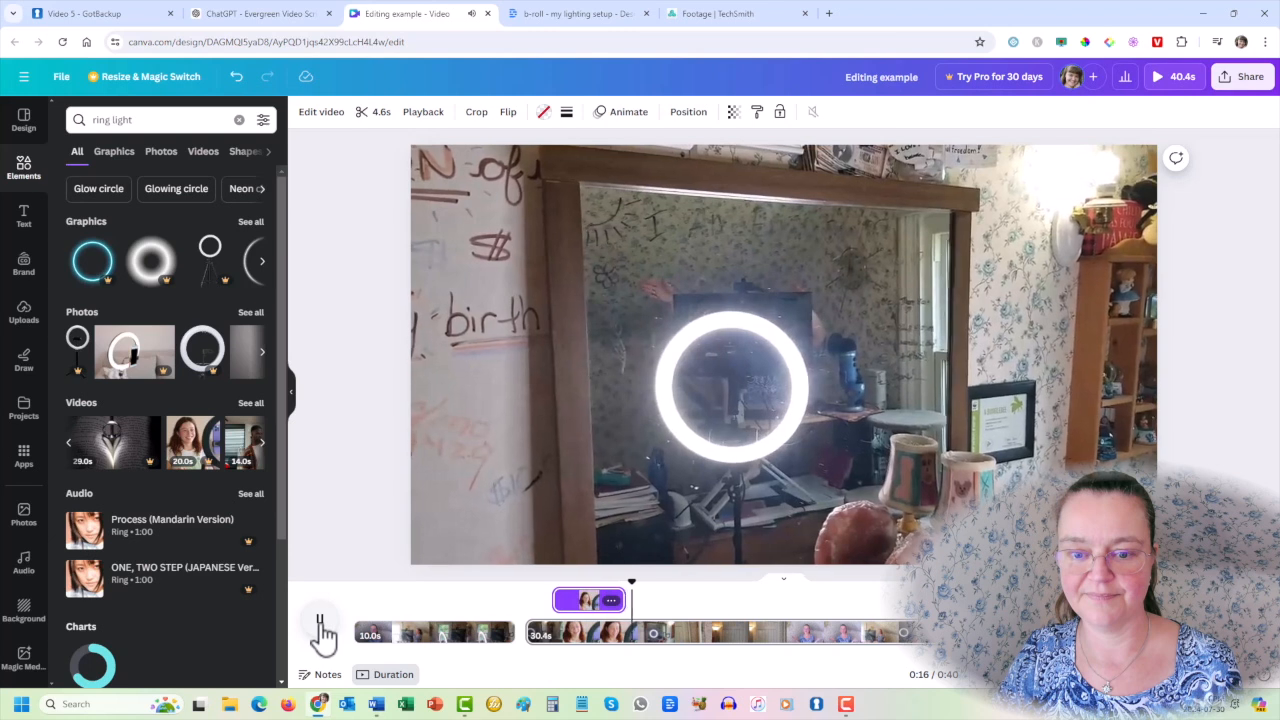
click(320, 628)
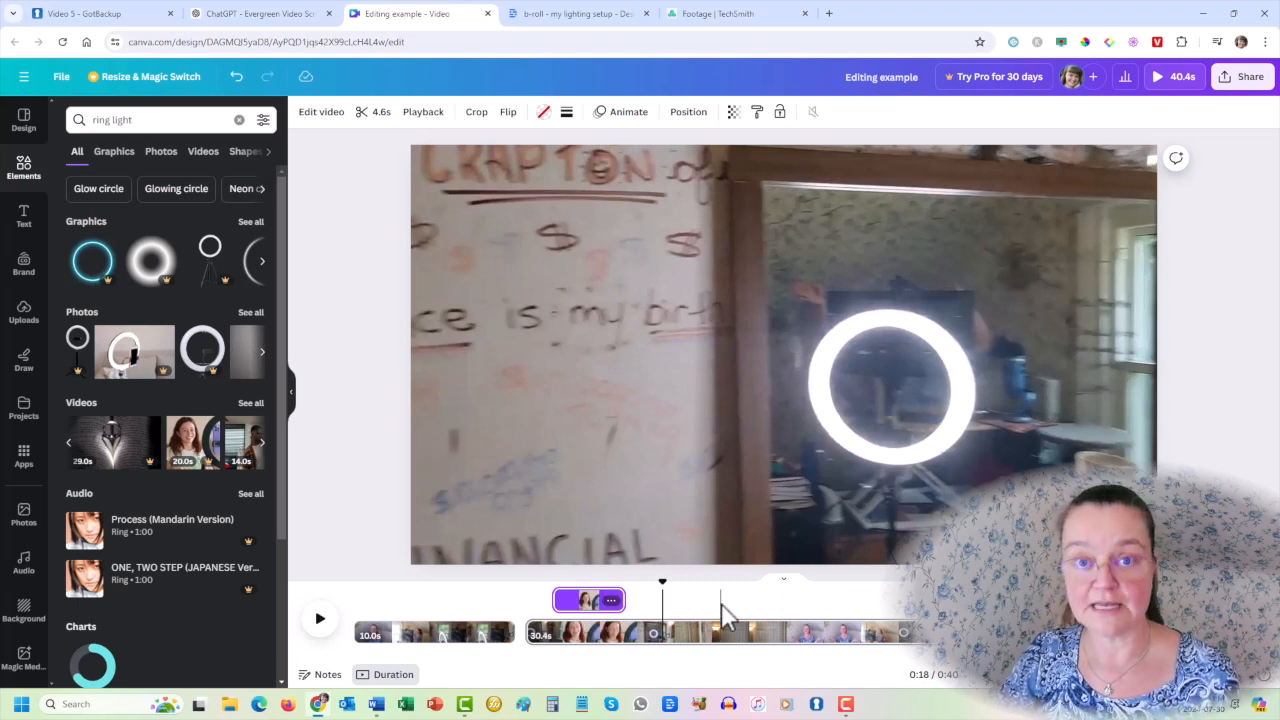
Step: Switch to Descript, select "you can see my ring light." in the transcript, and search the media for "ring light"
click(594, 18)
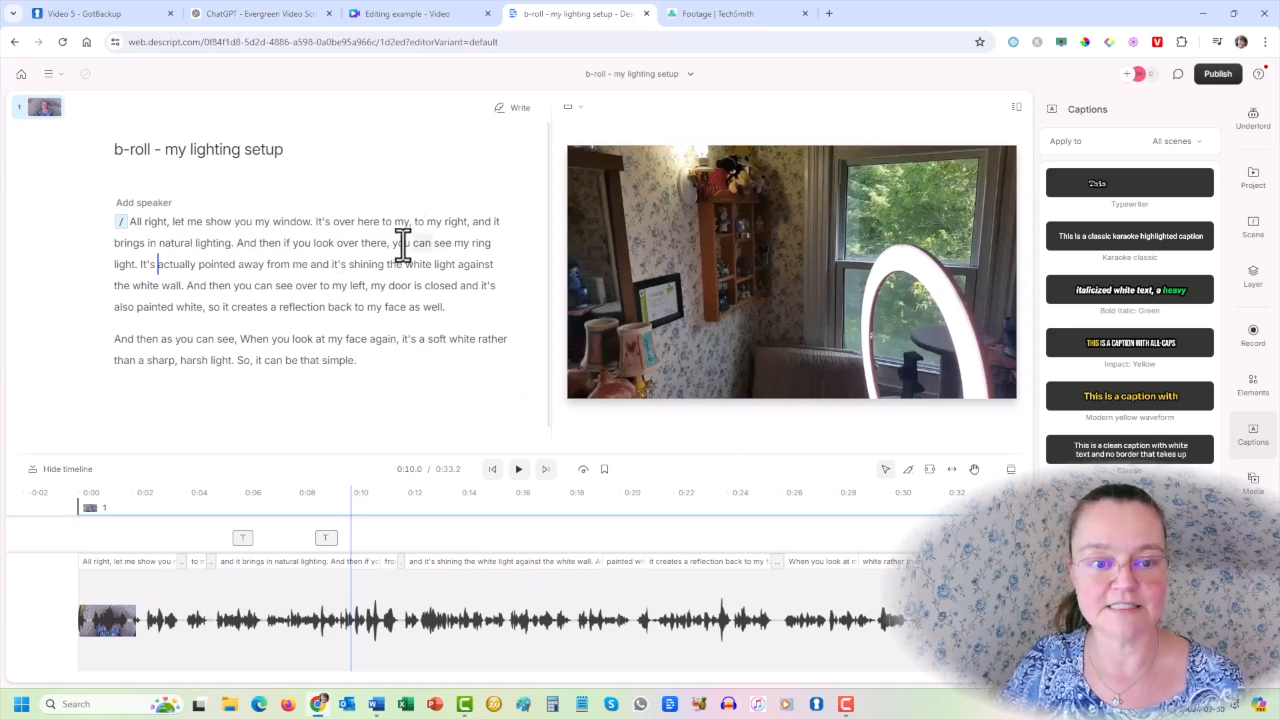
drag(393, 243, 138, 264)
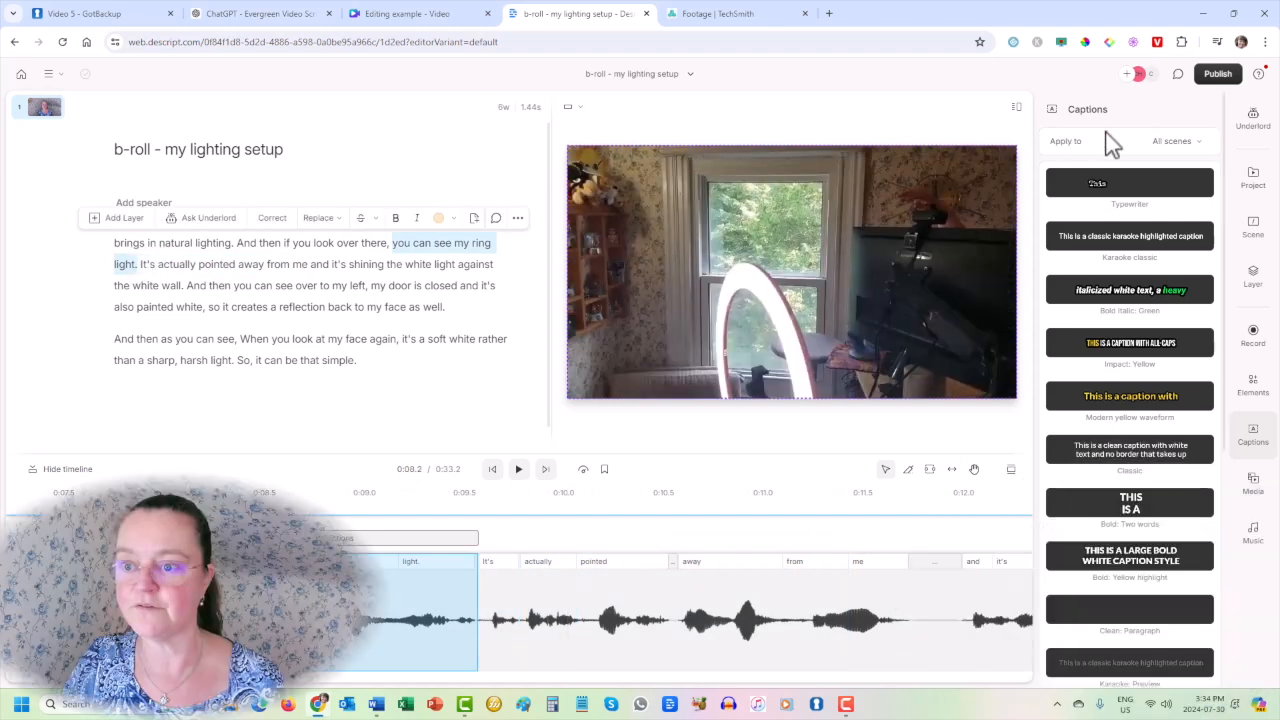
click(1258, 484)
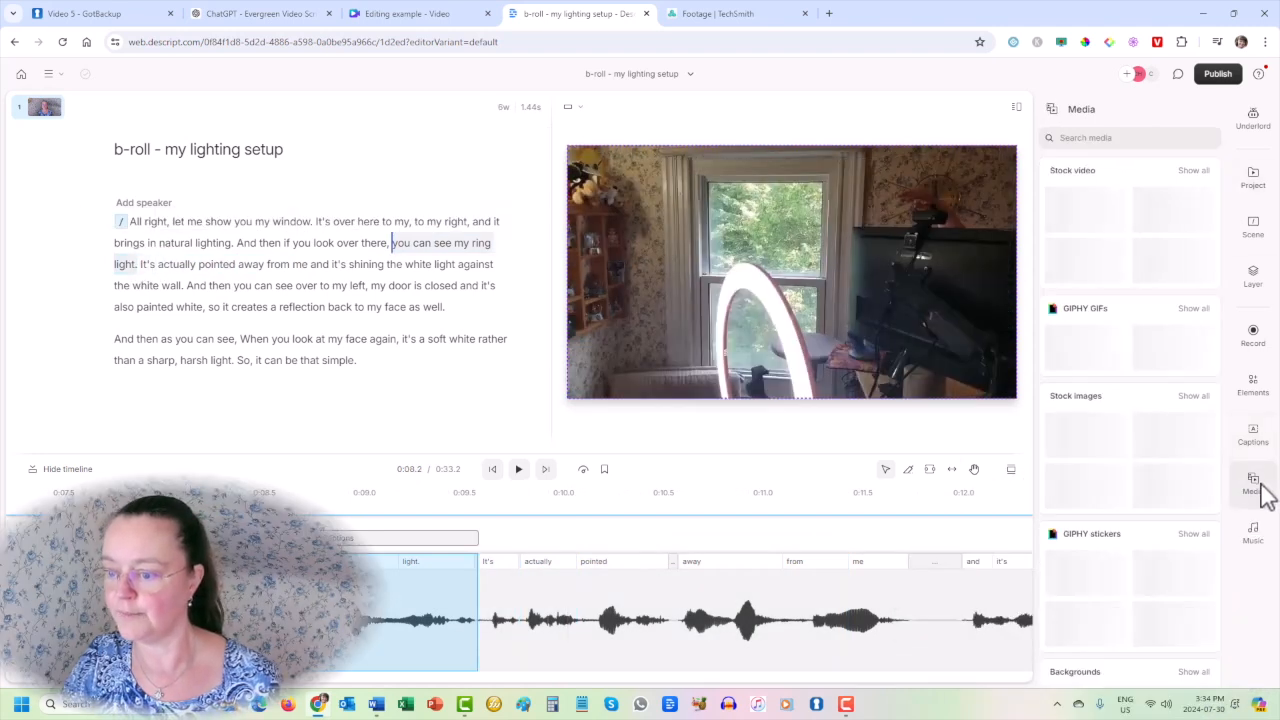
click(1105, 139)
text(rin)
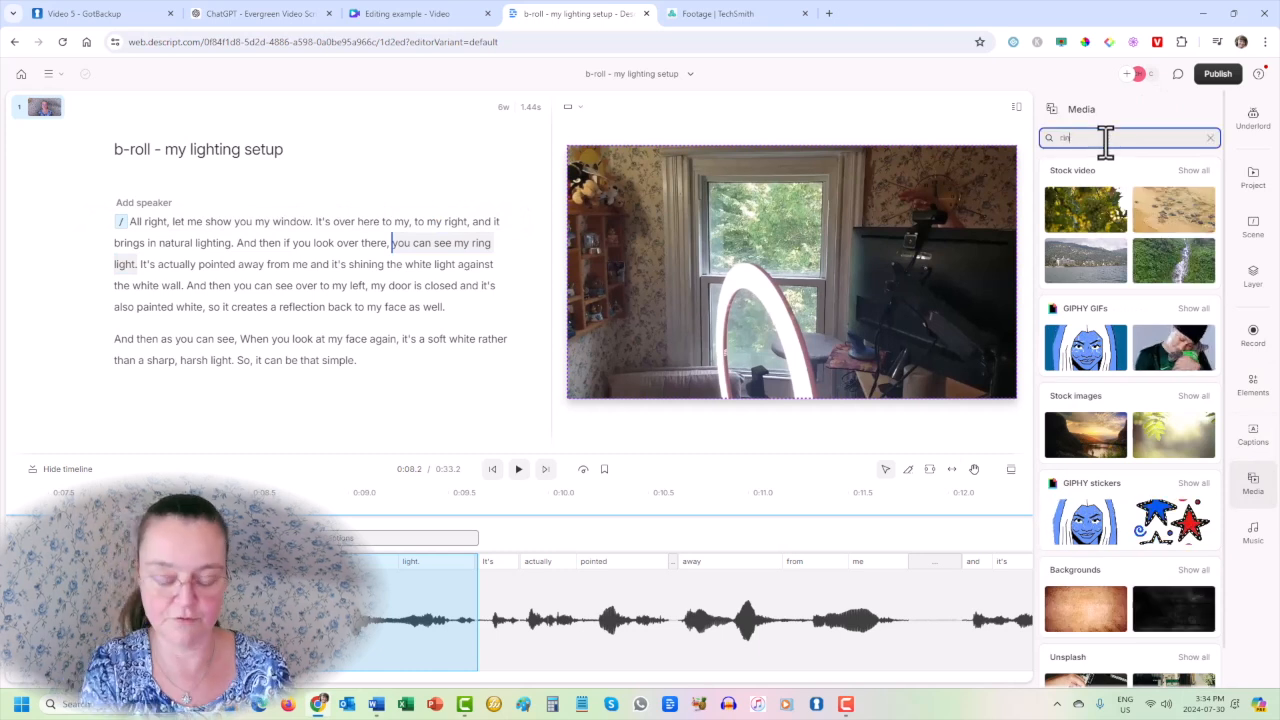
text(g light)
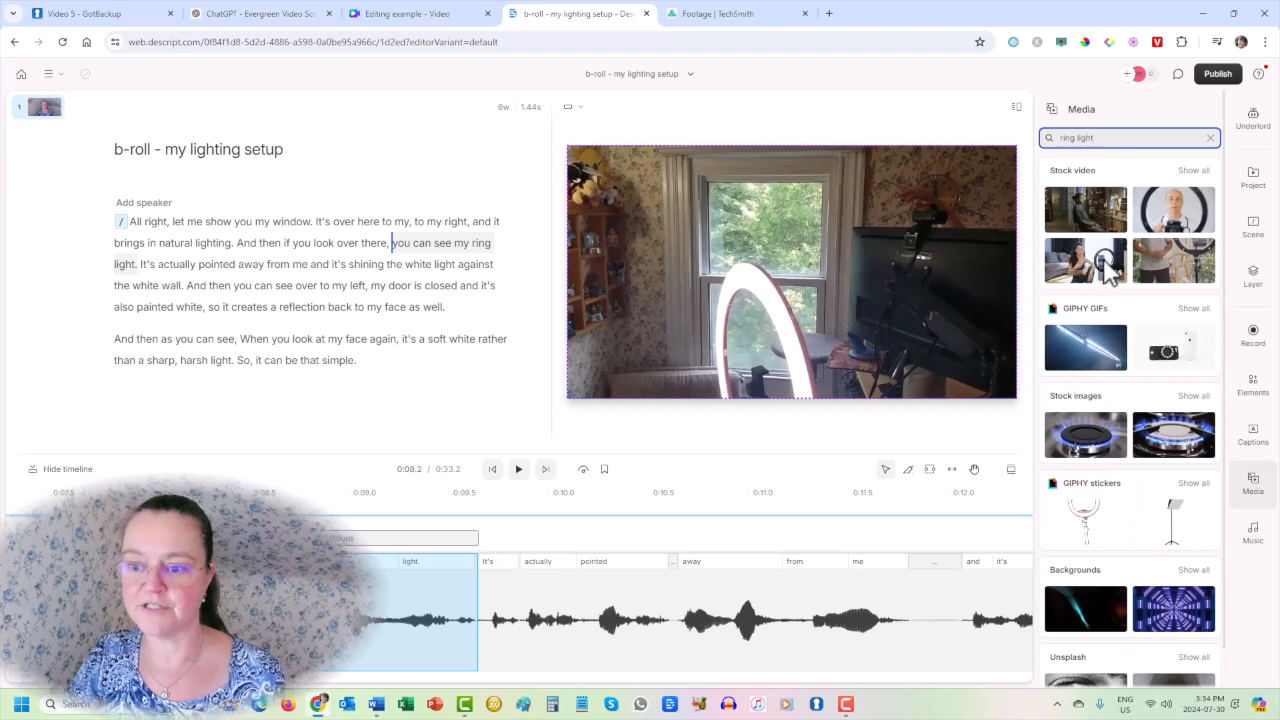
Step: Place the stock video of the woman sitting beside a ring light over the selected phrase and play from 0:08 to 0:11
drag(1110, 270, 435, 242)
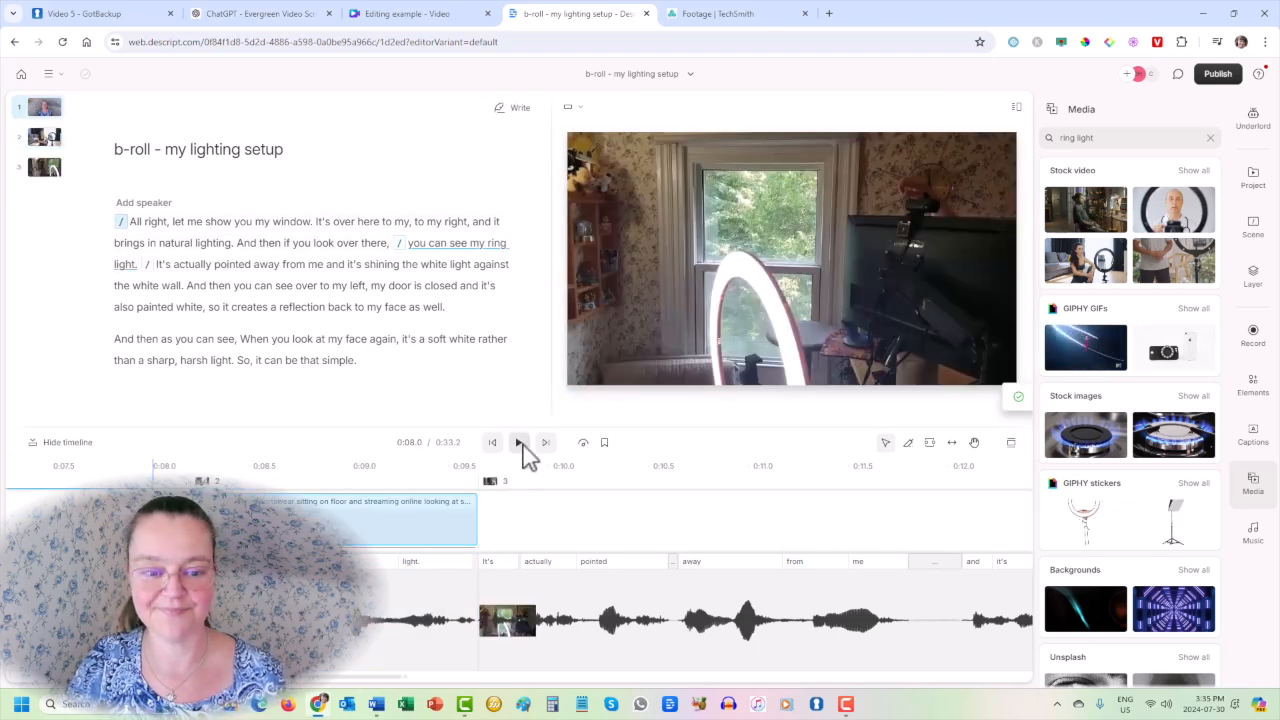
click(521, 444)
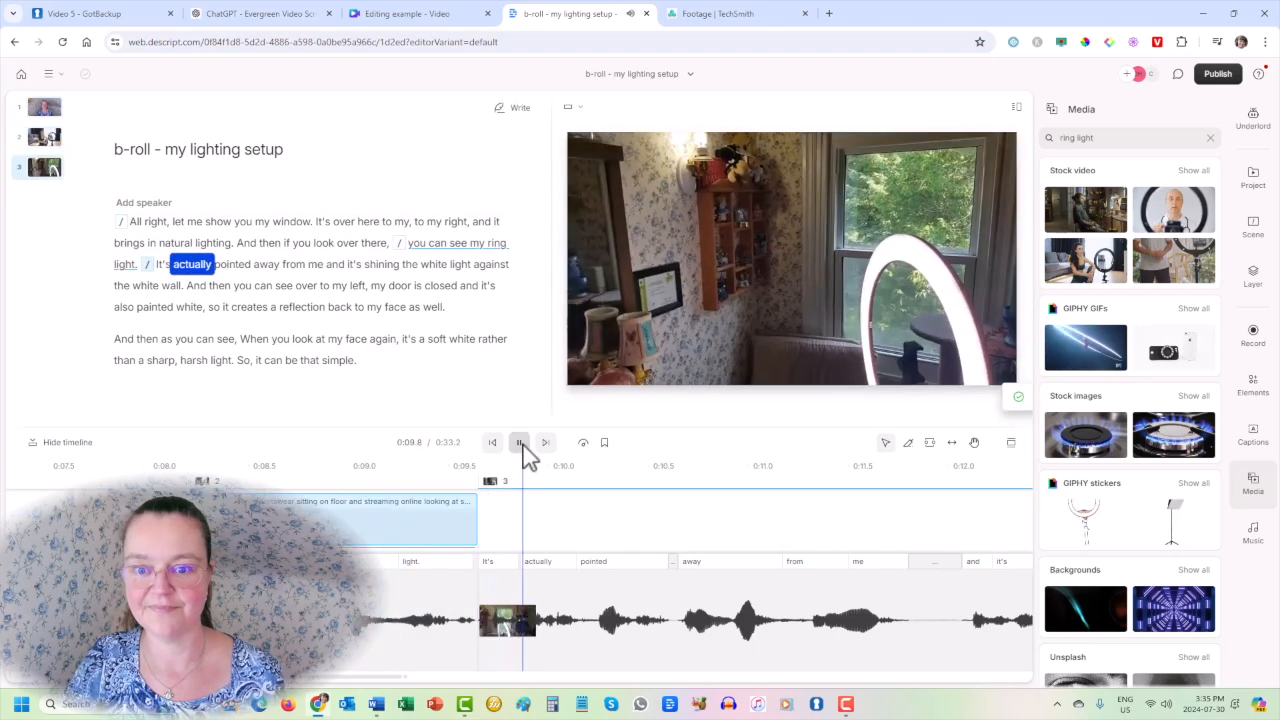
click(520, 443)
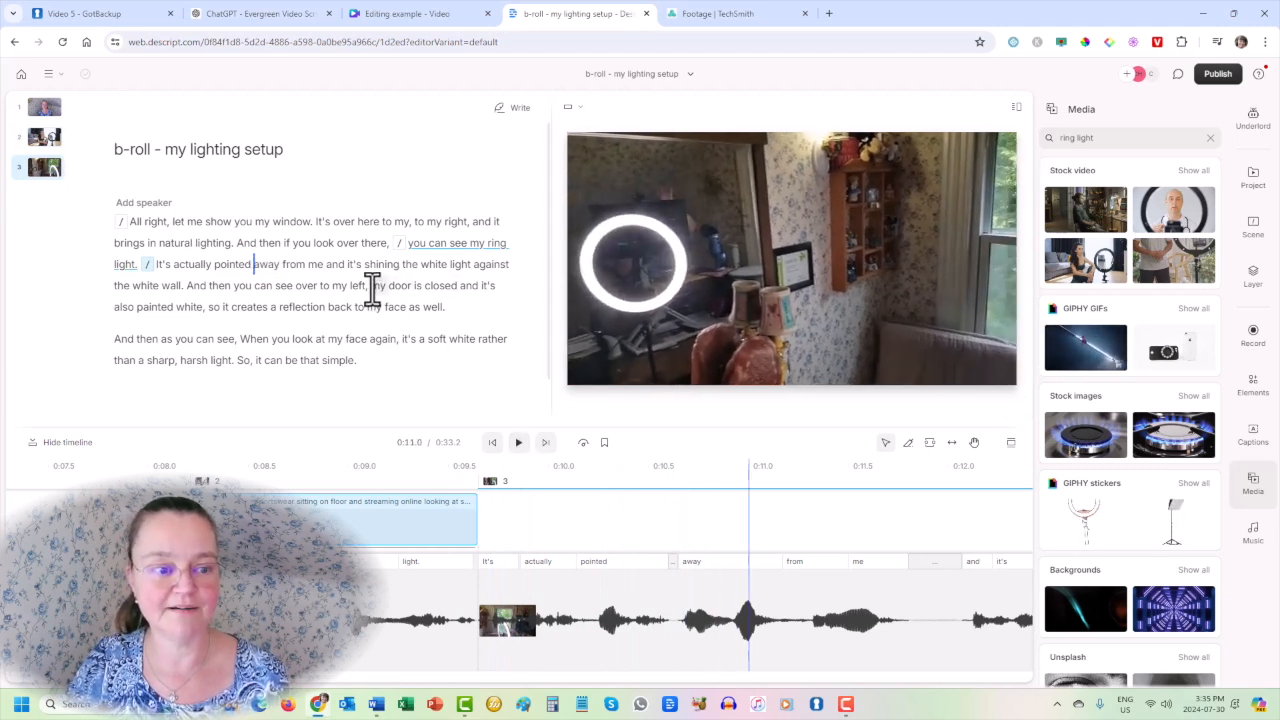
Step: Select "my door is closed and it's also painted white" and search the media for "white painted door closing", followed by "white door closing"
drag(362, 288, 204, 310)
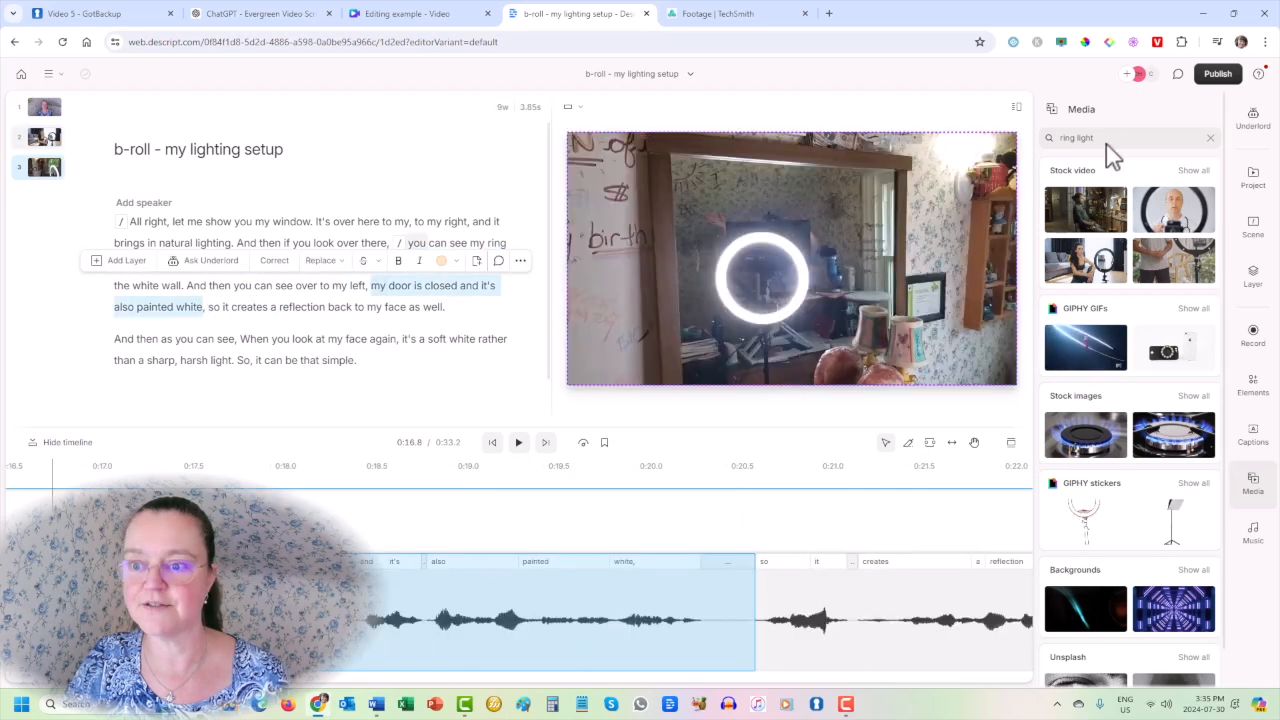
click(1113, 138)
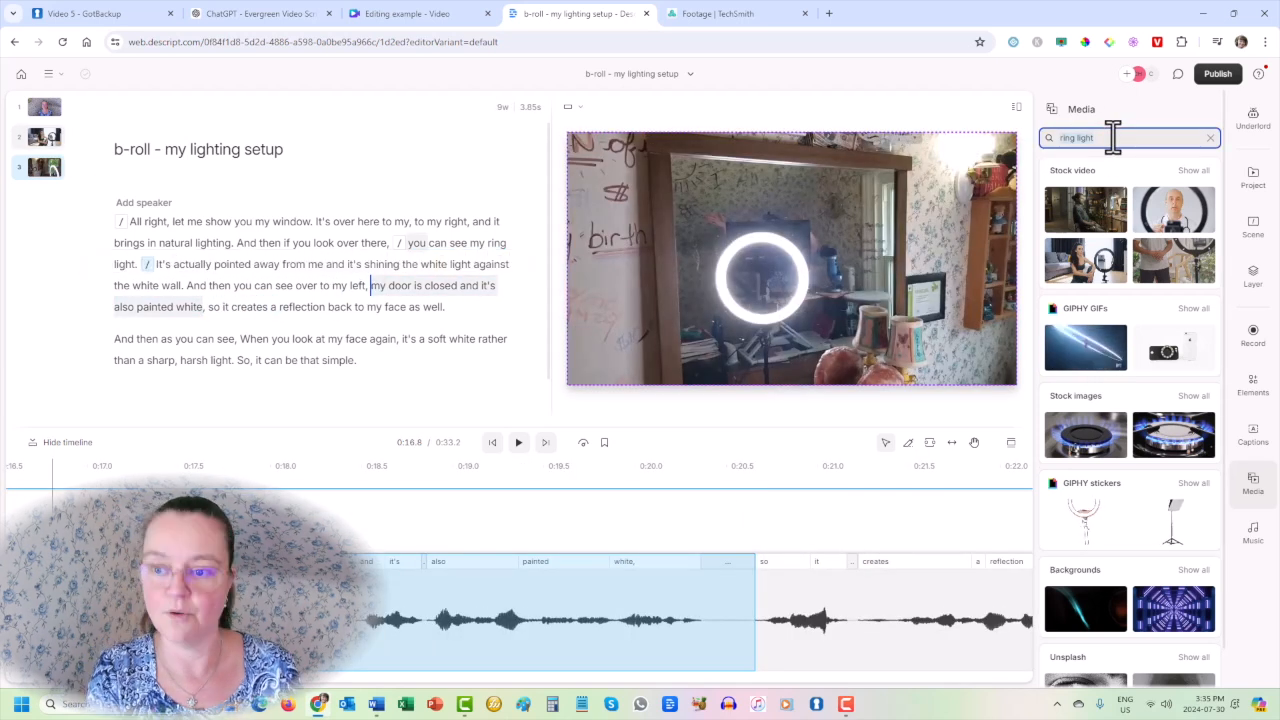
text(white)
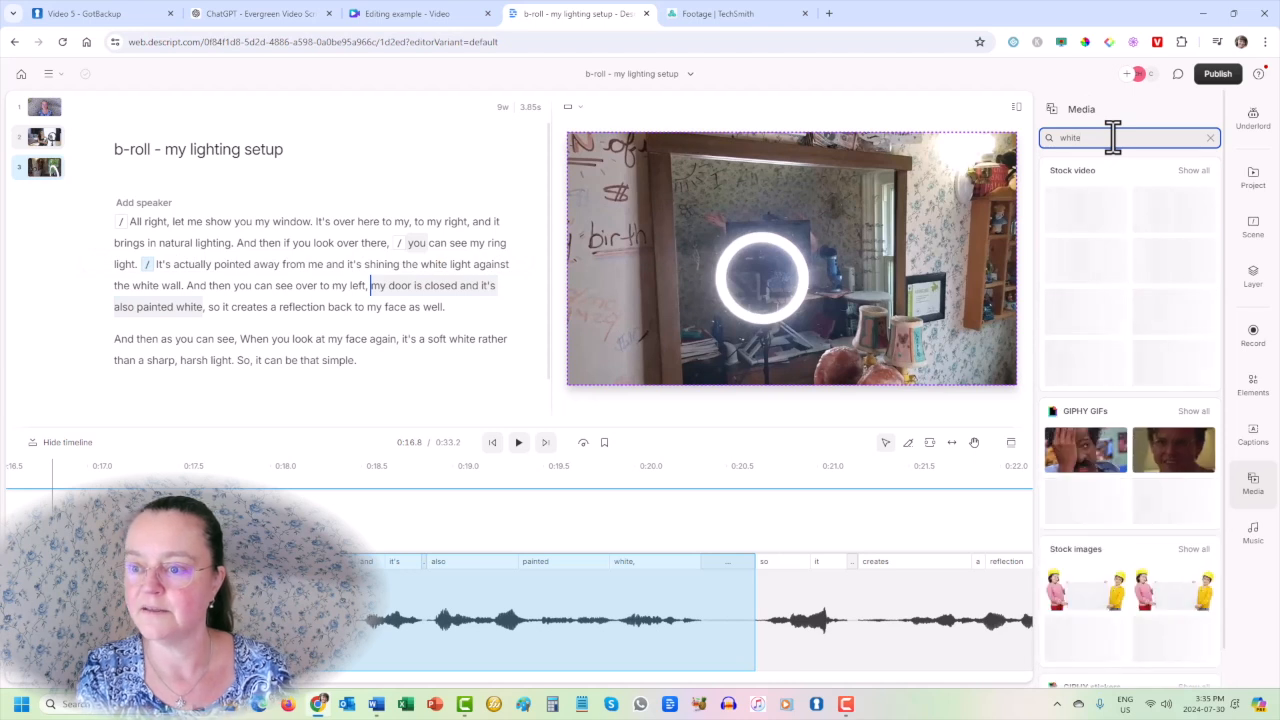
text( painted)
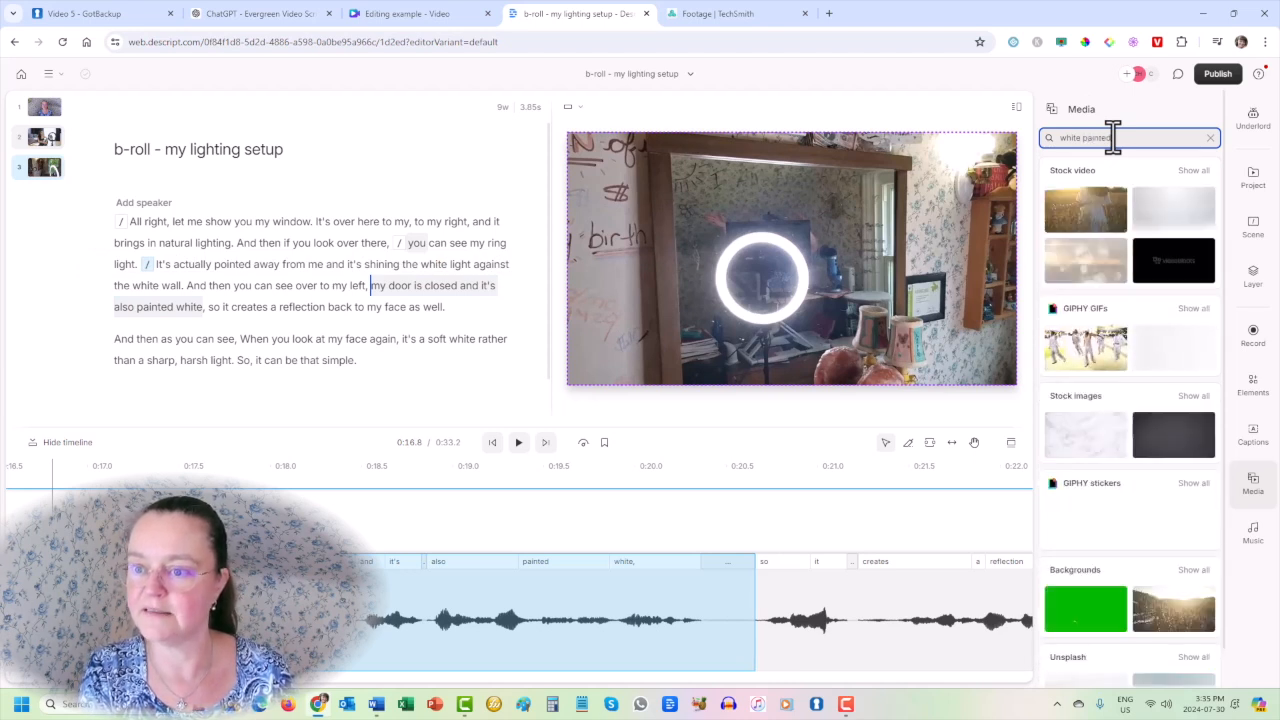
text( door closing)
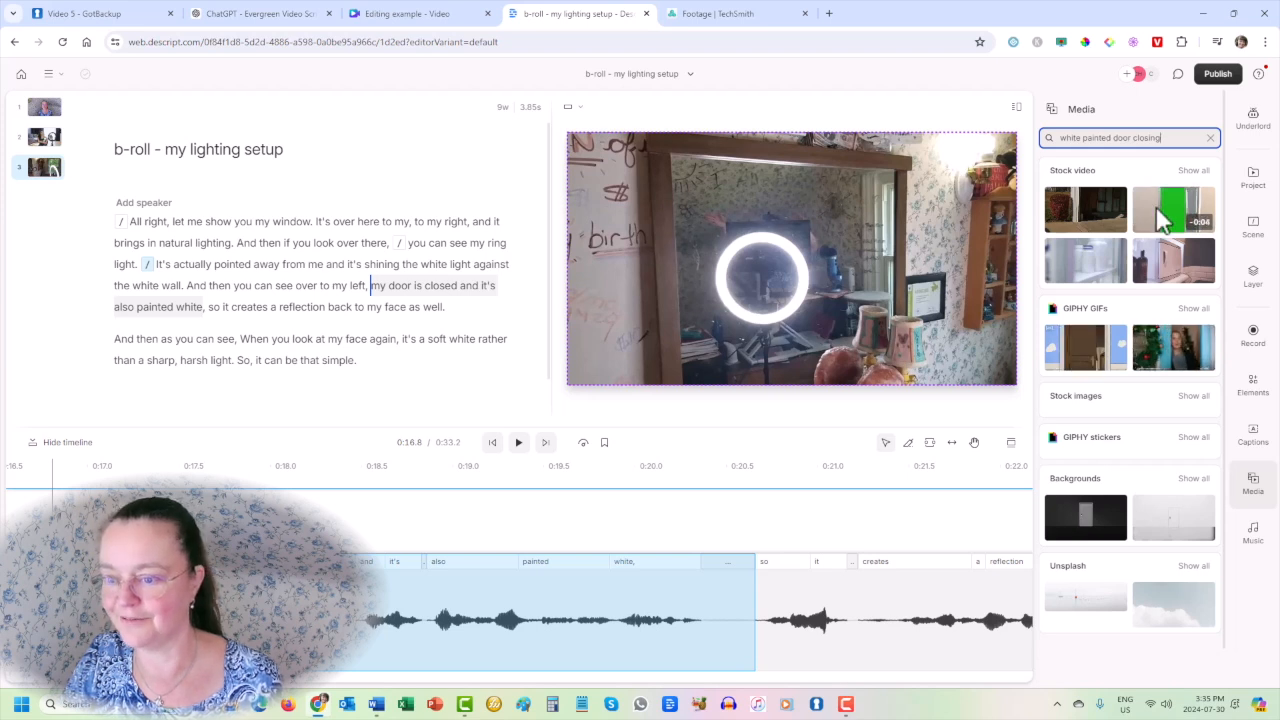
click(1210, 138)
text(white door closing)
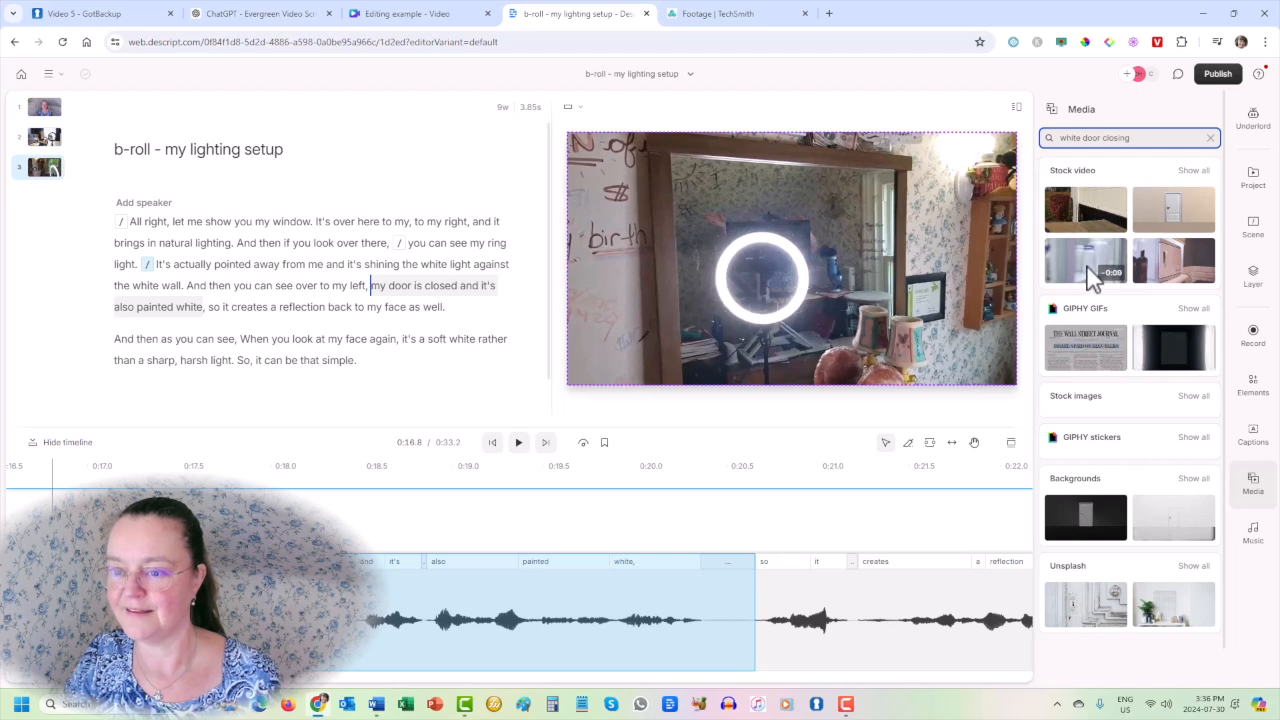
Step: Browse all the stock videos found and place the one of the white door in a beige wall over the selected door phrase
click(1192, 170)
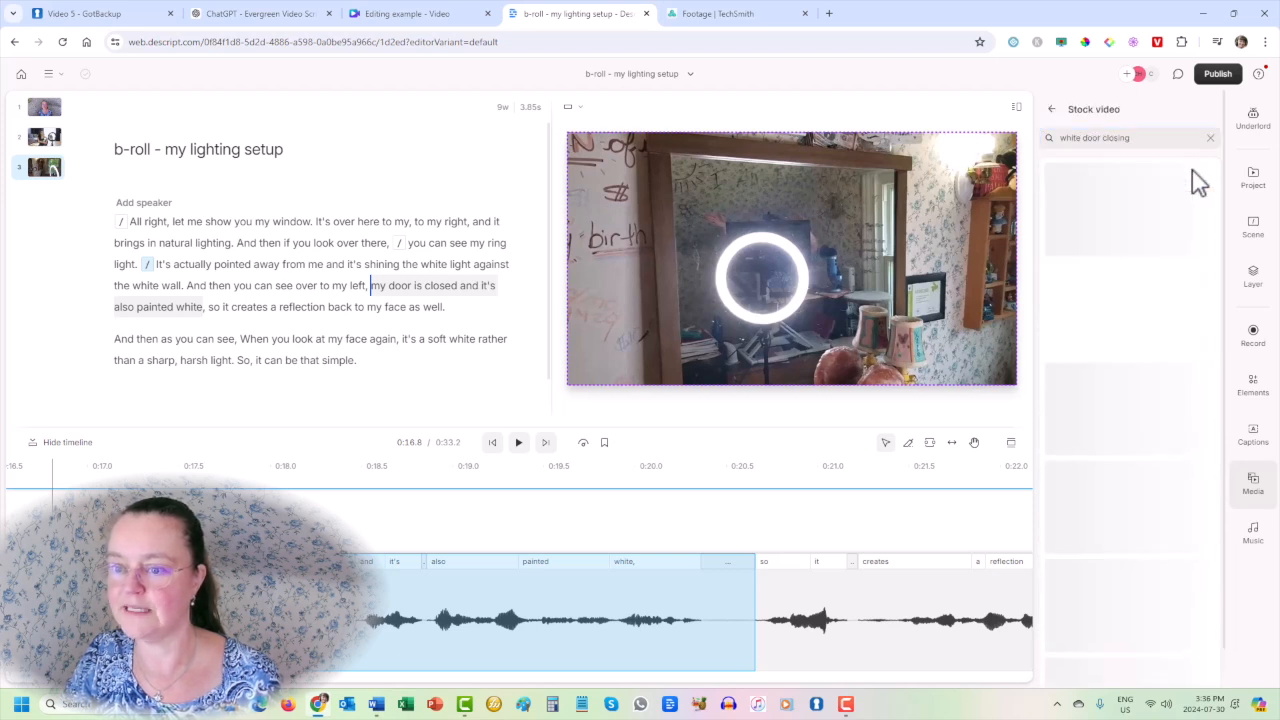
scroll(1156, 288, down, 2)
scroll(1160, 290, down, 6)
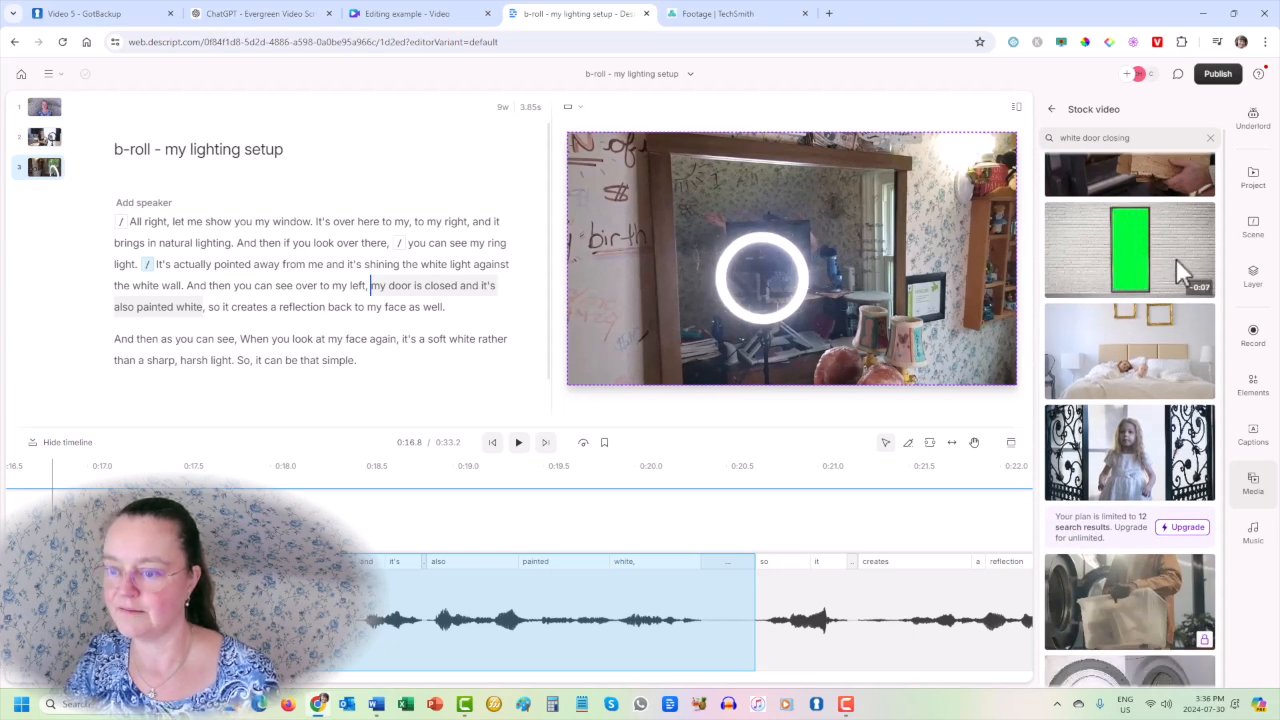
scroll(1176, 258, down, 2)
scroll(1183, 263, down, 6)
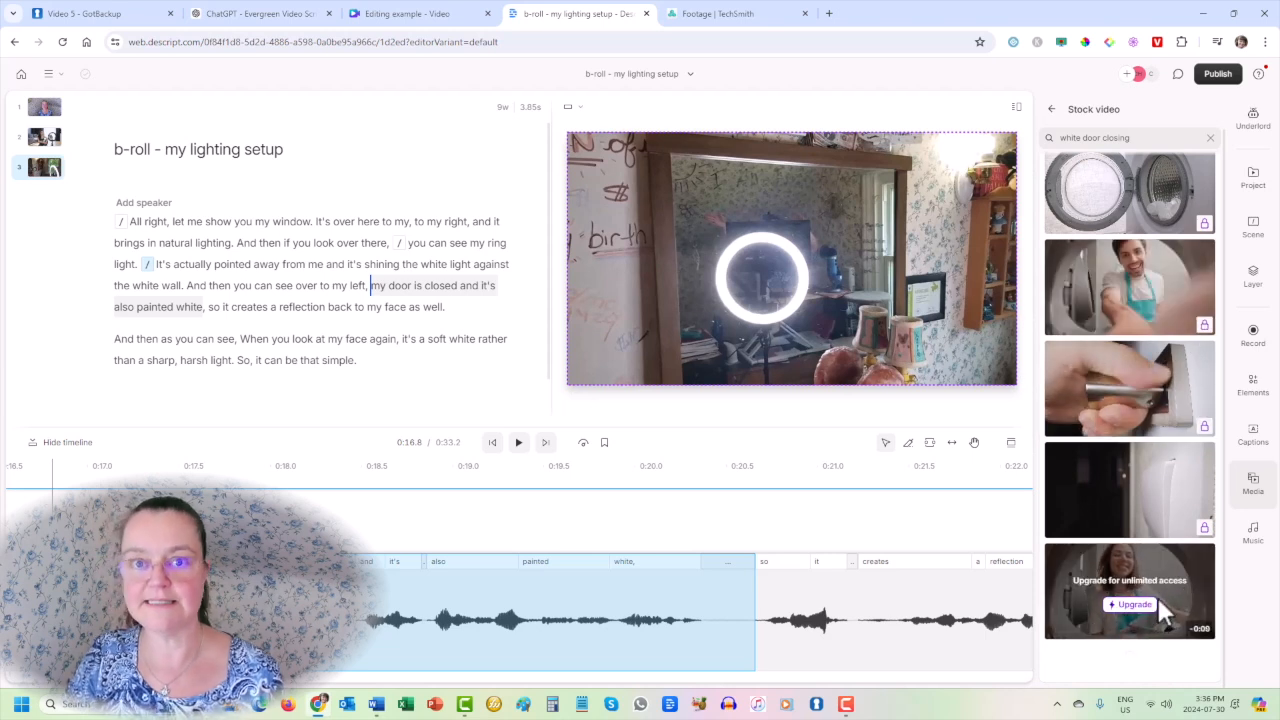
scroll(1158, 598, up, 2)
scroll(1158, 598, up, 5)
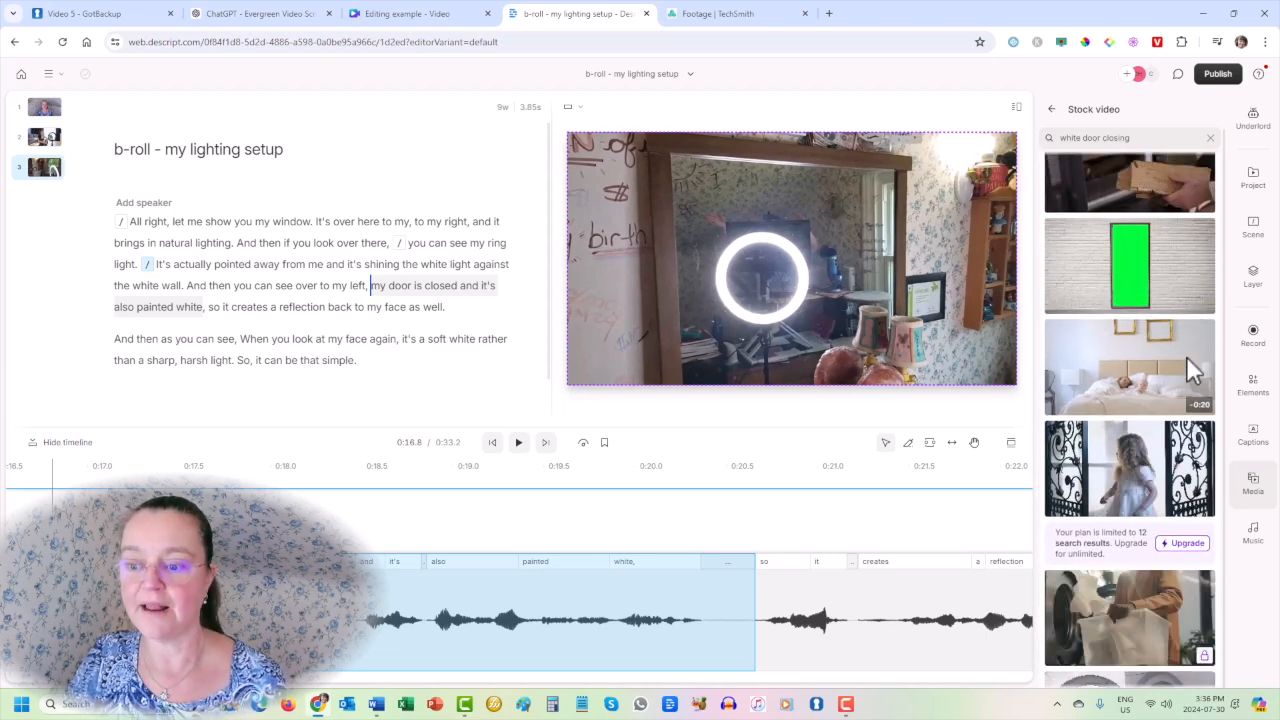
scroll(1186, 356, up, 5)
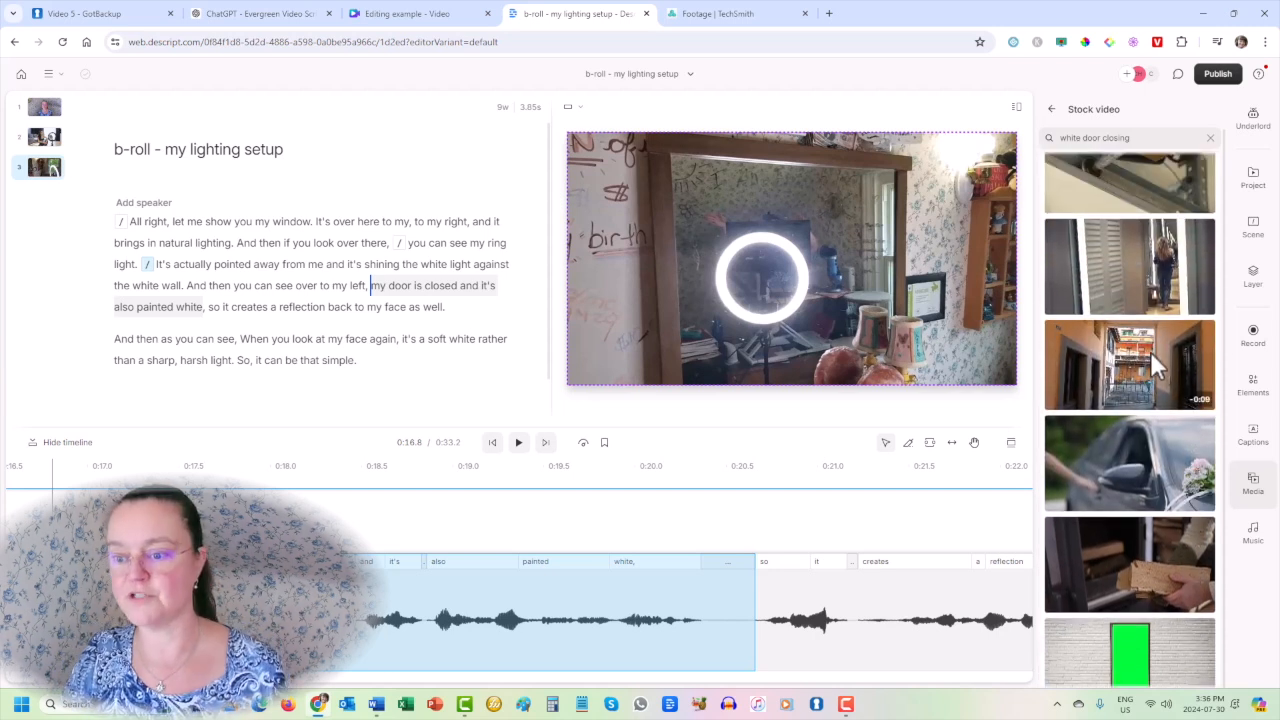
scroll(1150, 364, down, 5)
scroll(1160, 412, down, 3)
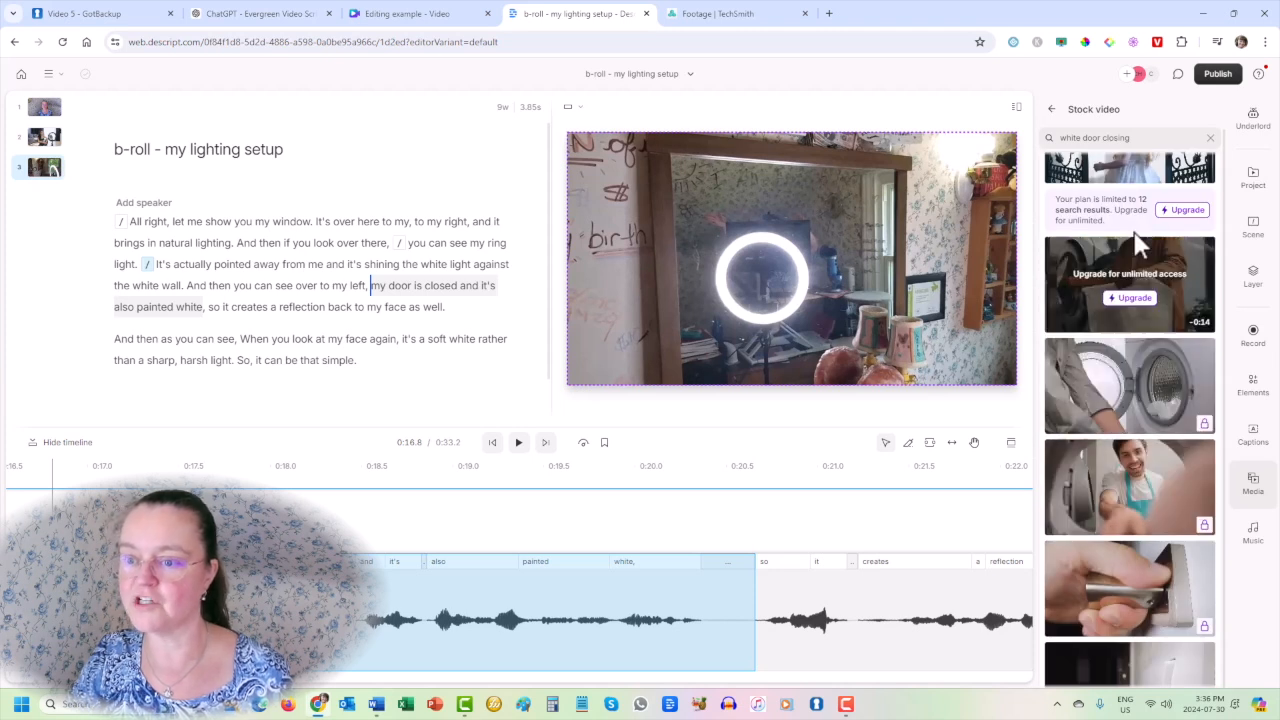
scroll(1149, 448, up, 5)
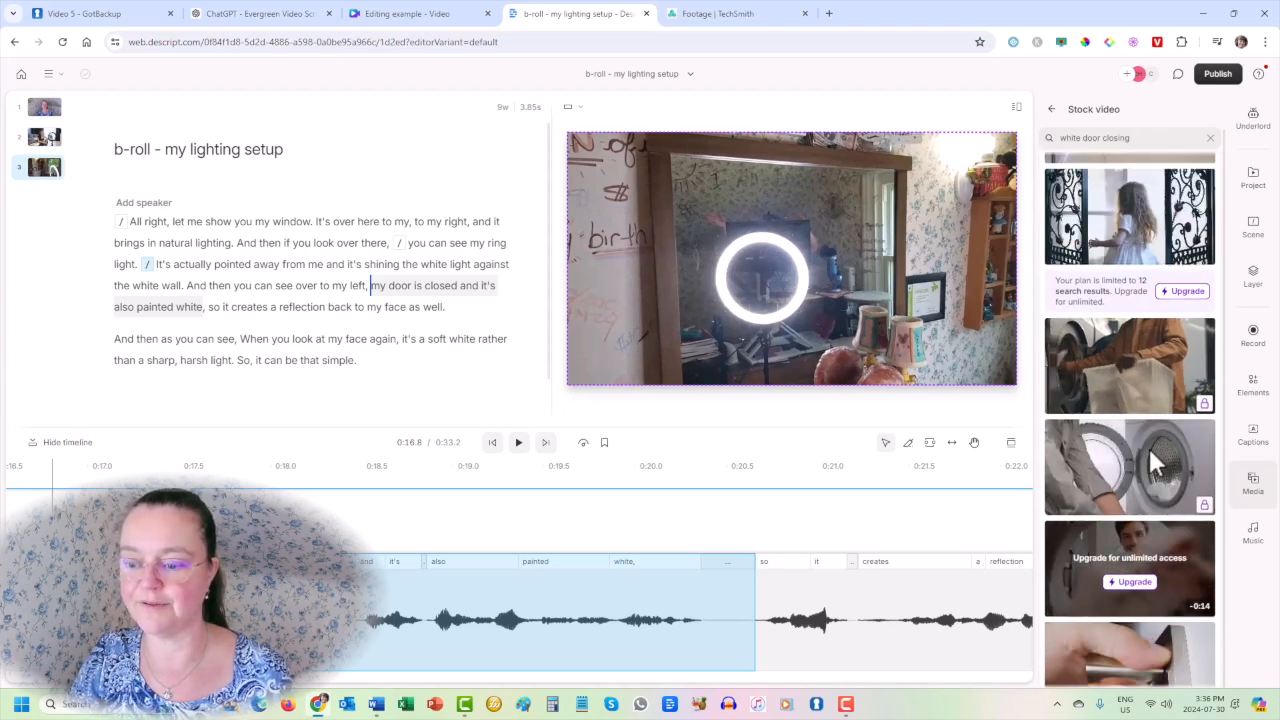
scroll(1149, 448, up, 1)
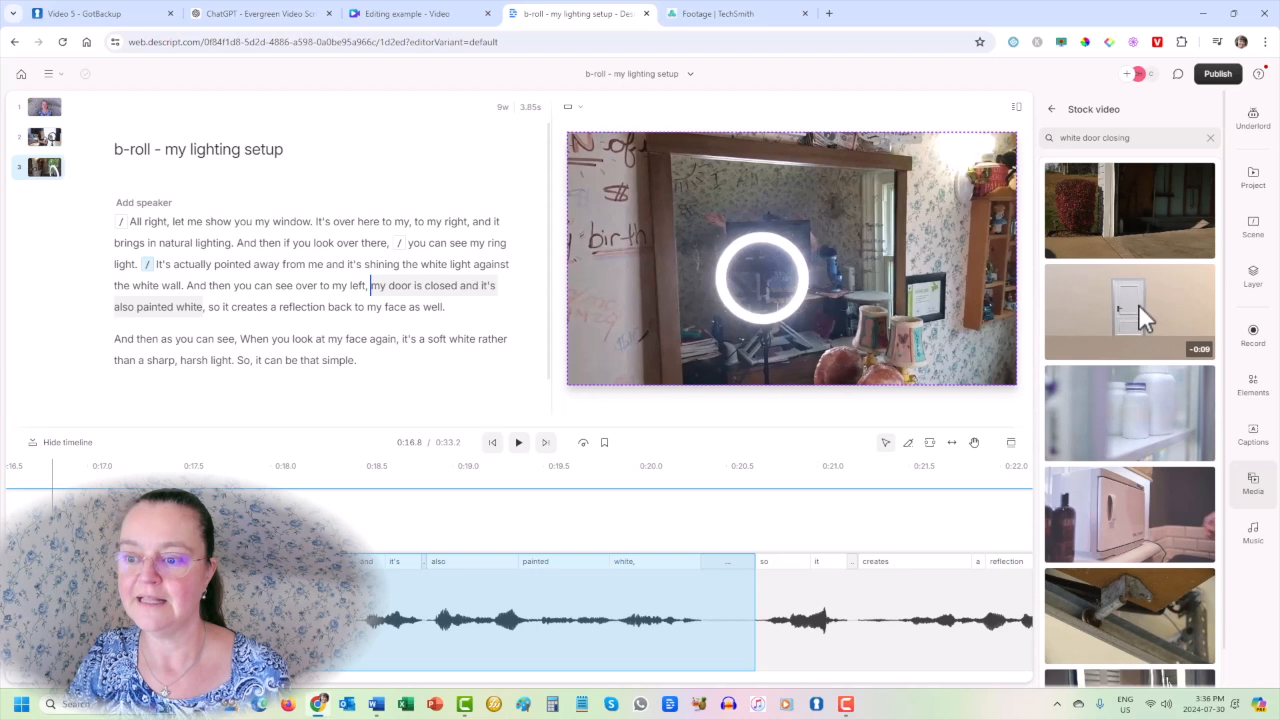
mouse_move(1138, 304)
mouse_down()
mouse_move(600, 321)
mouse_move(447, 308)
mouse_move(422, 288)
mouse_up()
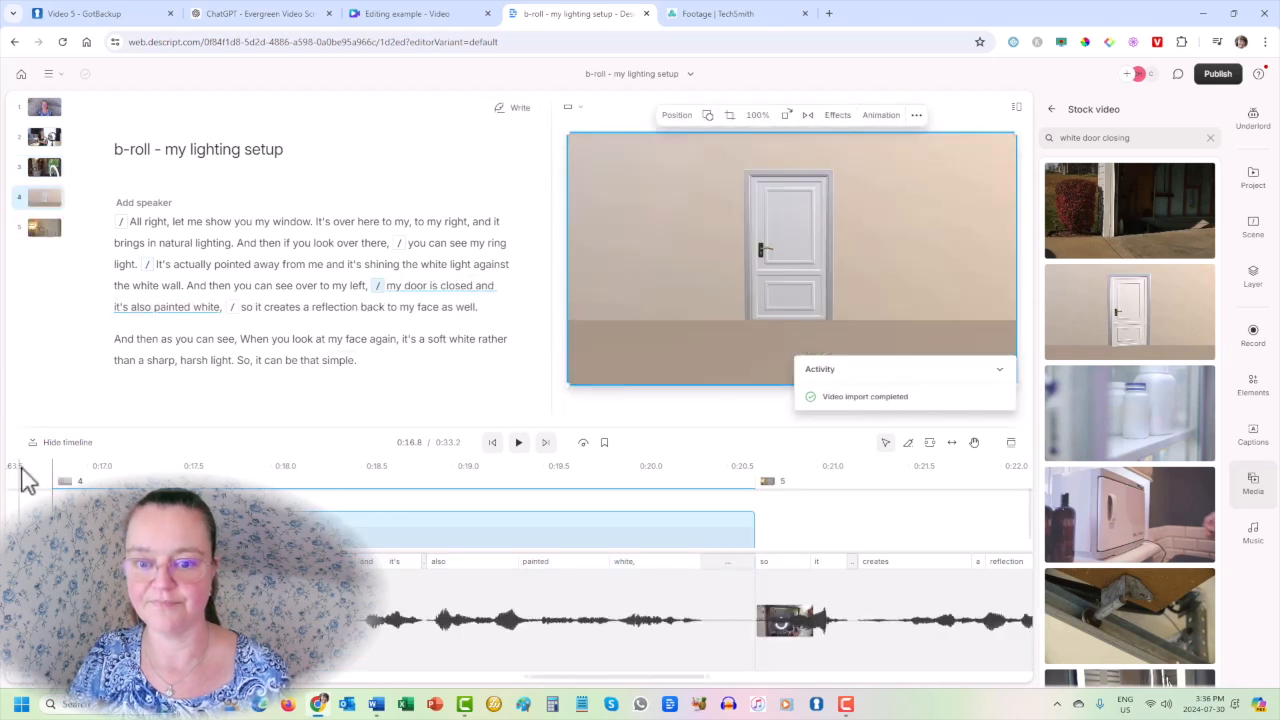
Step: Preview the white door clip from 0:16.8 and trim its start to about 0:18.6, at the spoken word "it's"
click(518, 443)
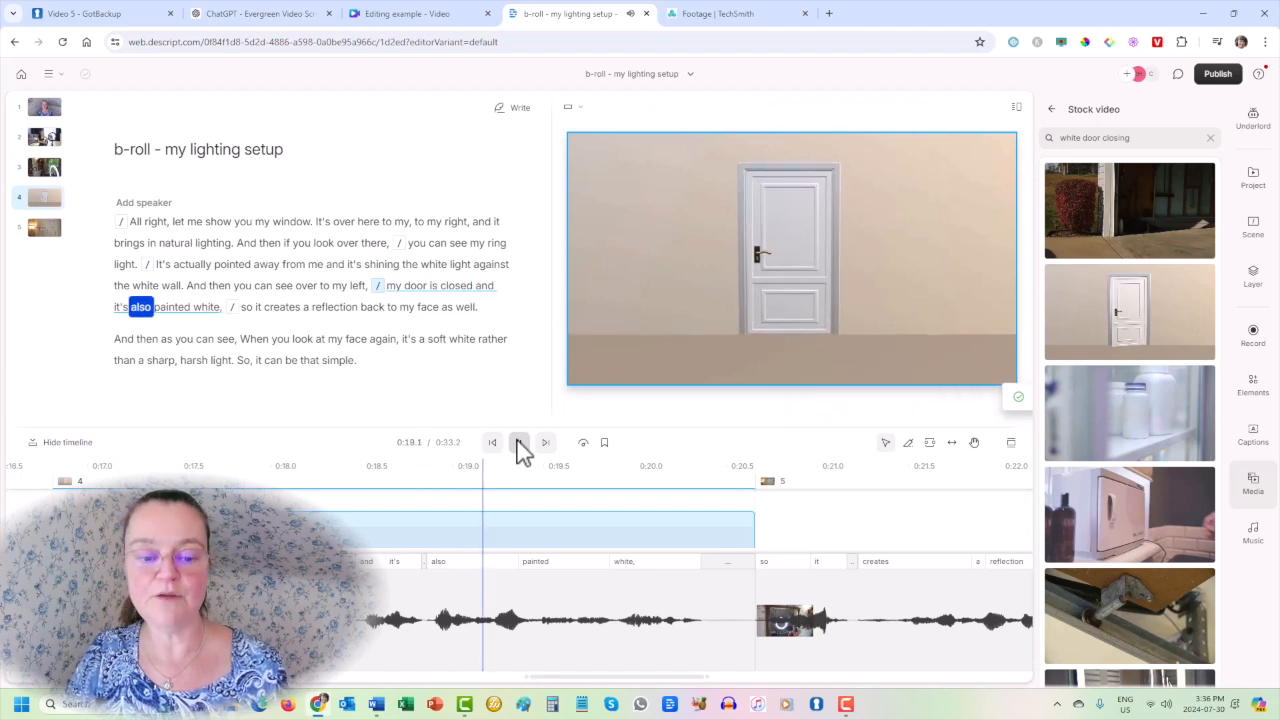
click(519, 443)
click(463, 532)
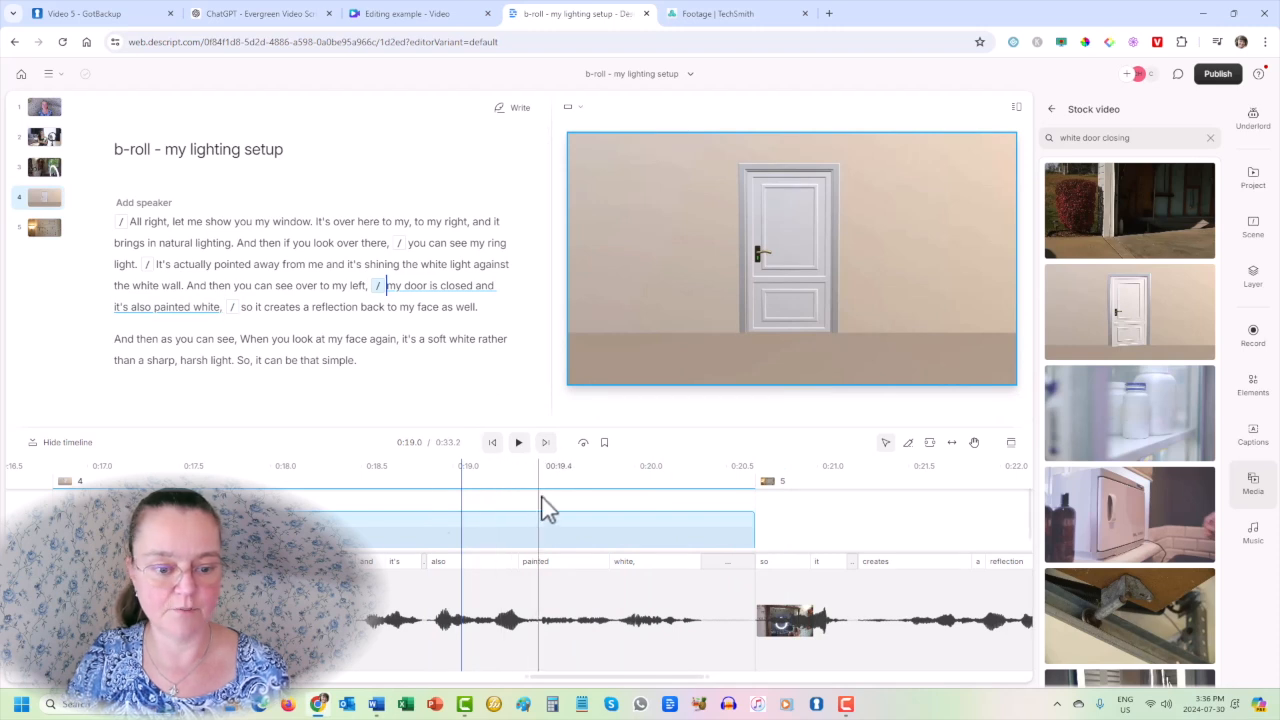
click(53, 530)
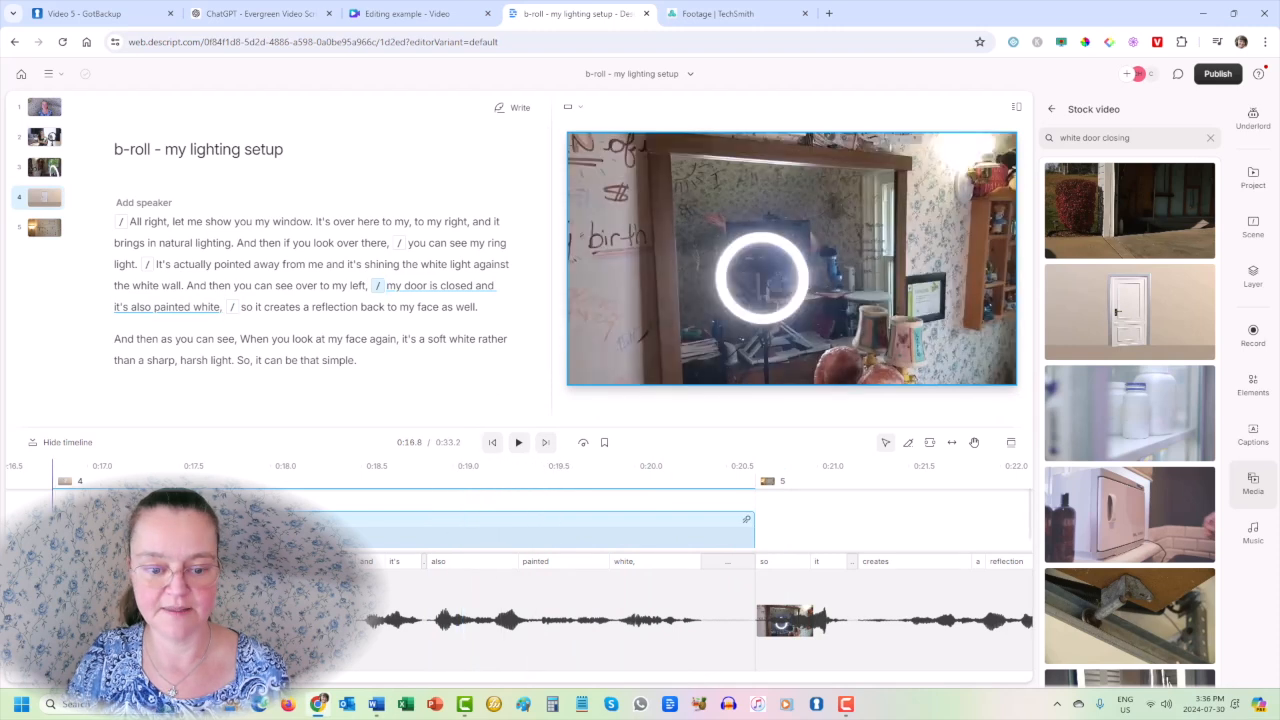
click(56, 501)
drag(312, 530, 392, 530)
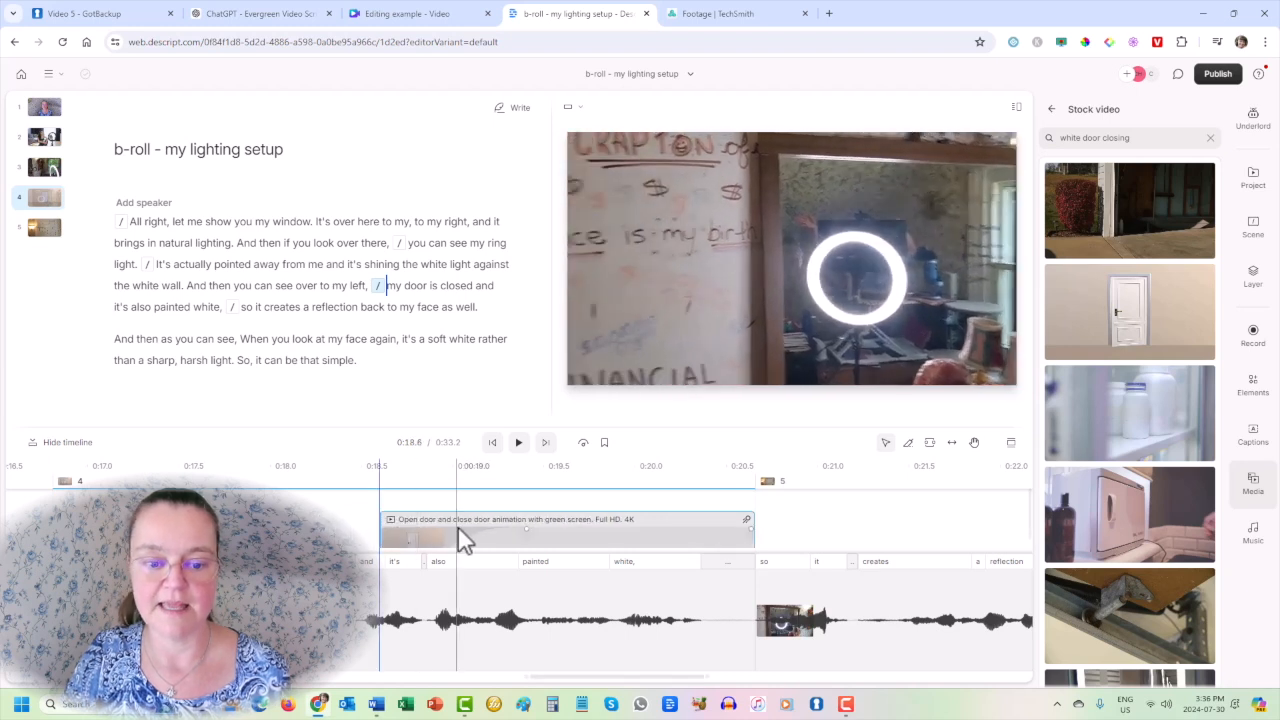
Step: Play the trimmed white door clip from 0:18.3 through to the closing part at 0:21.6 to check its timing
click(529, 527)
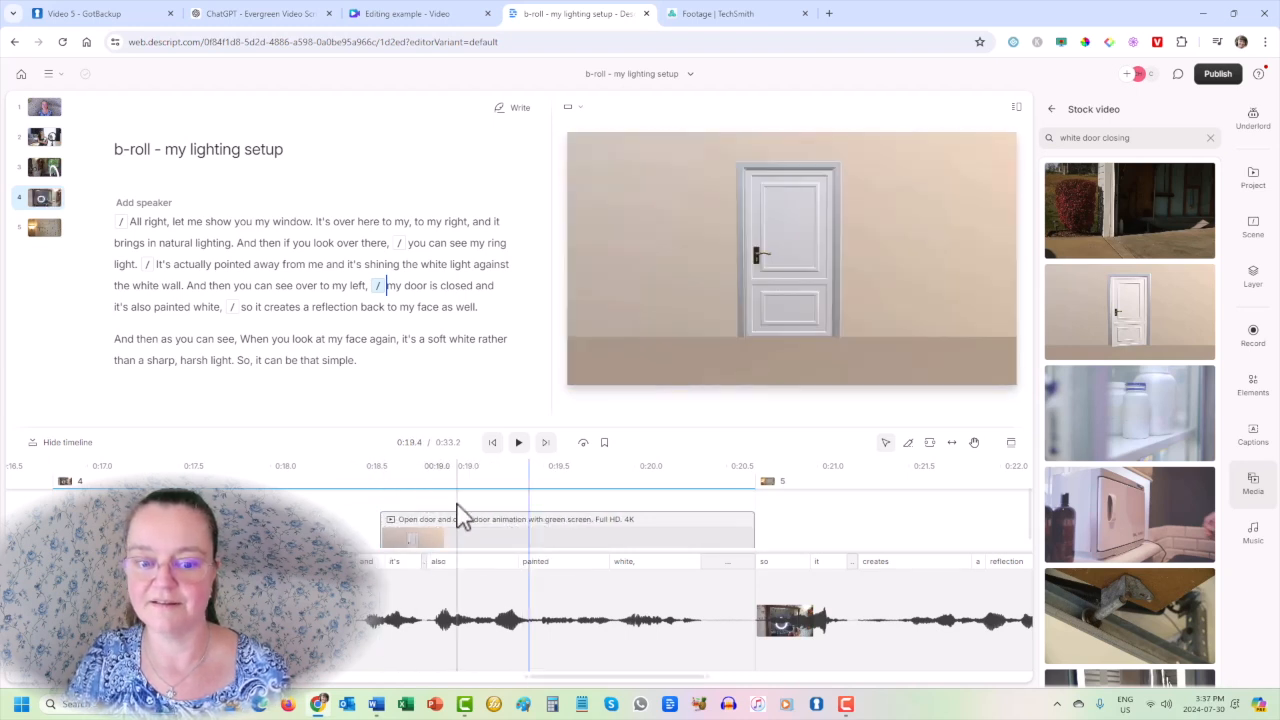
click(336, 468)
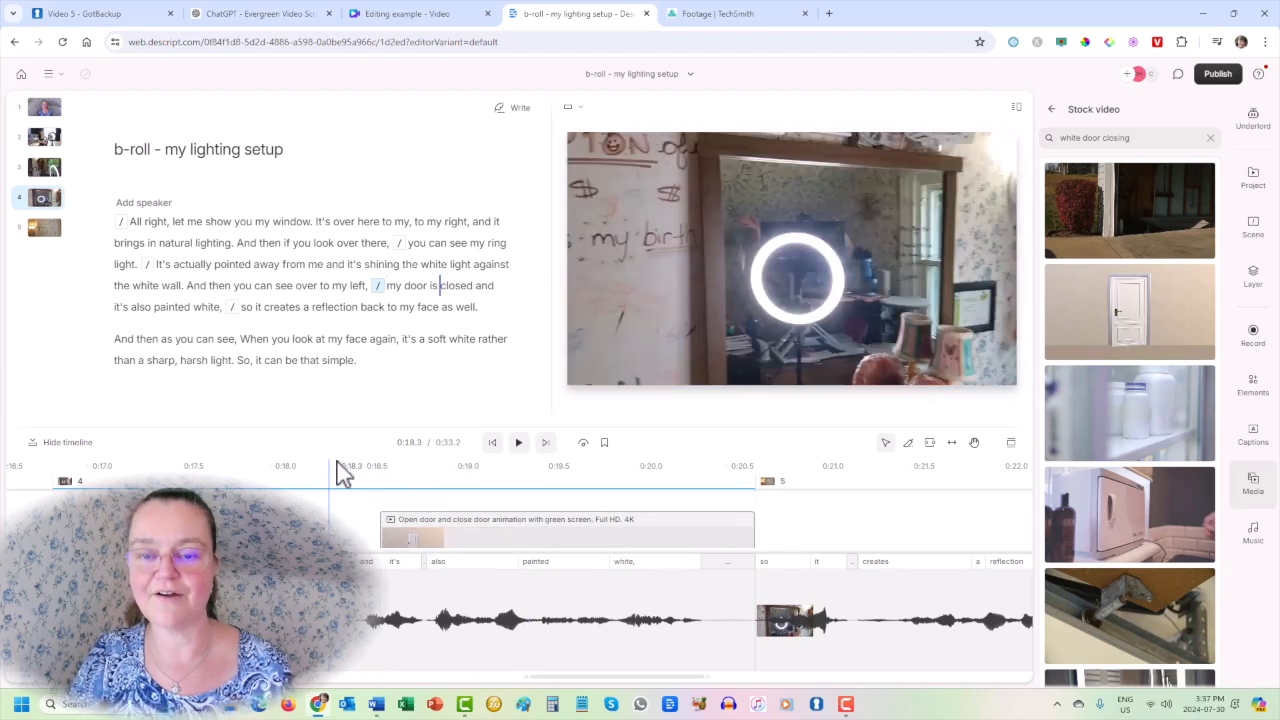
click(516, 444)
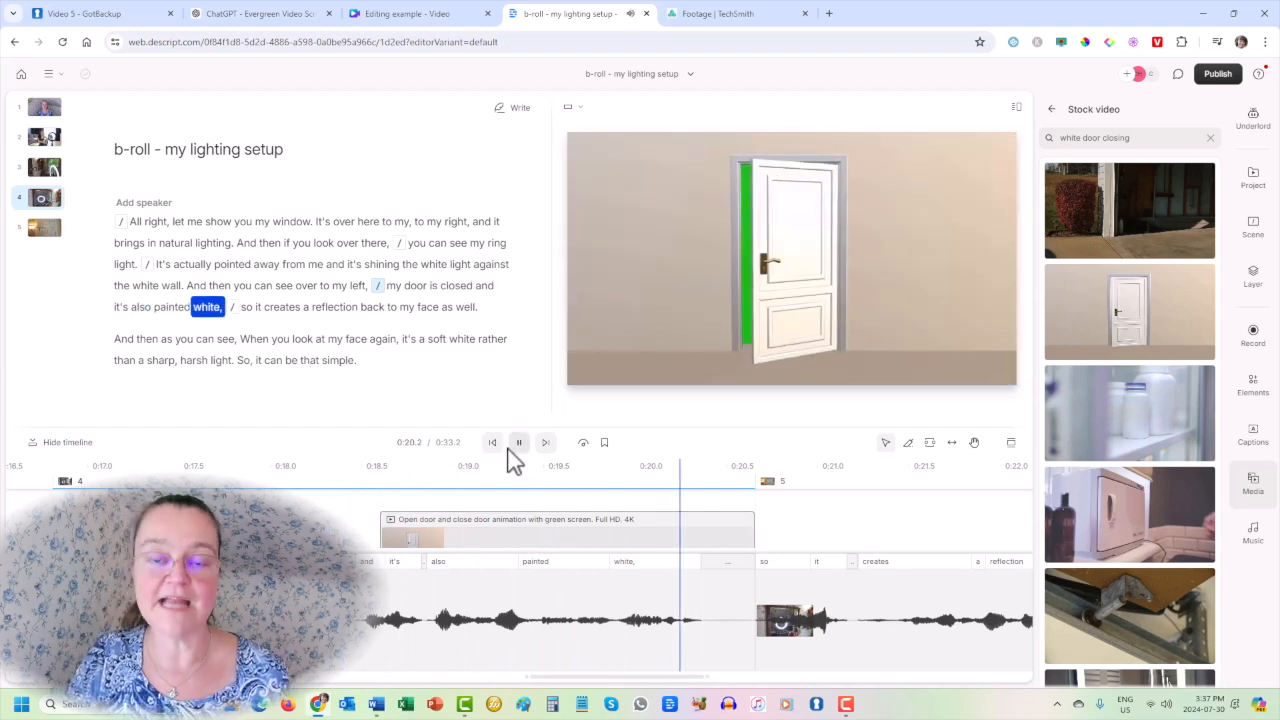
click(519, 444)
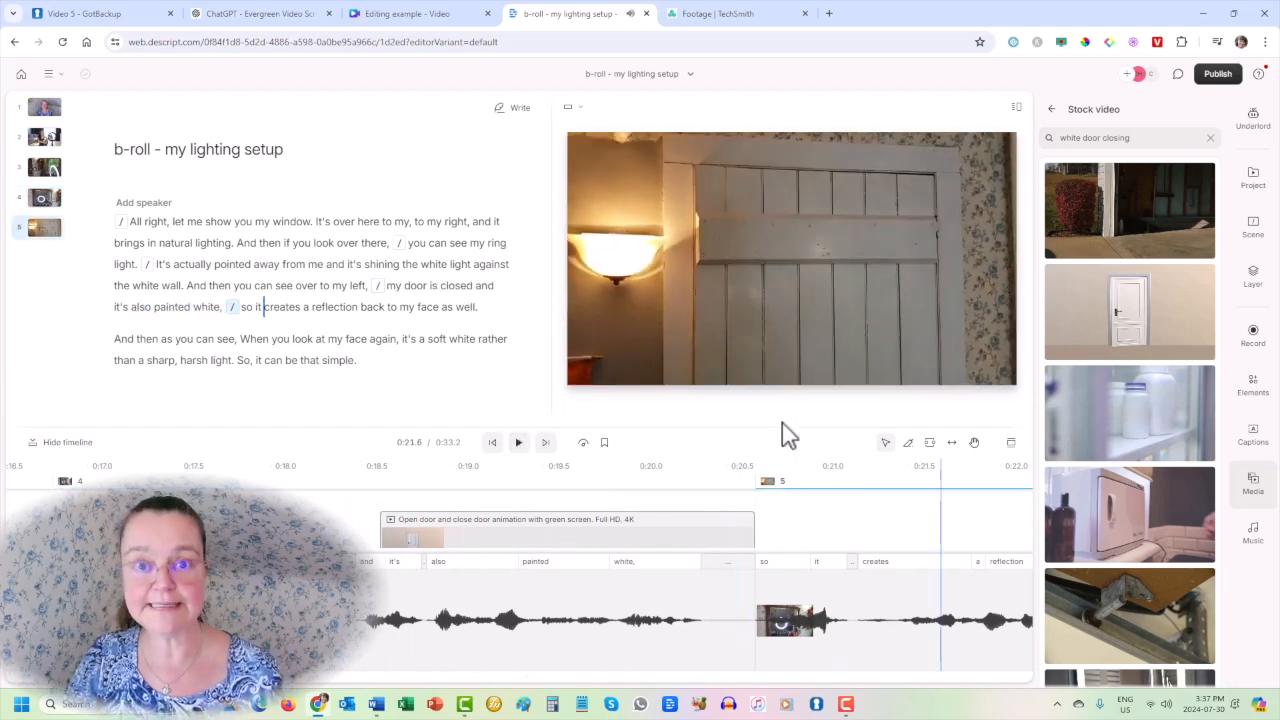